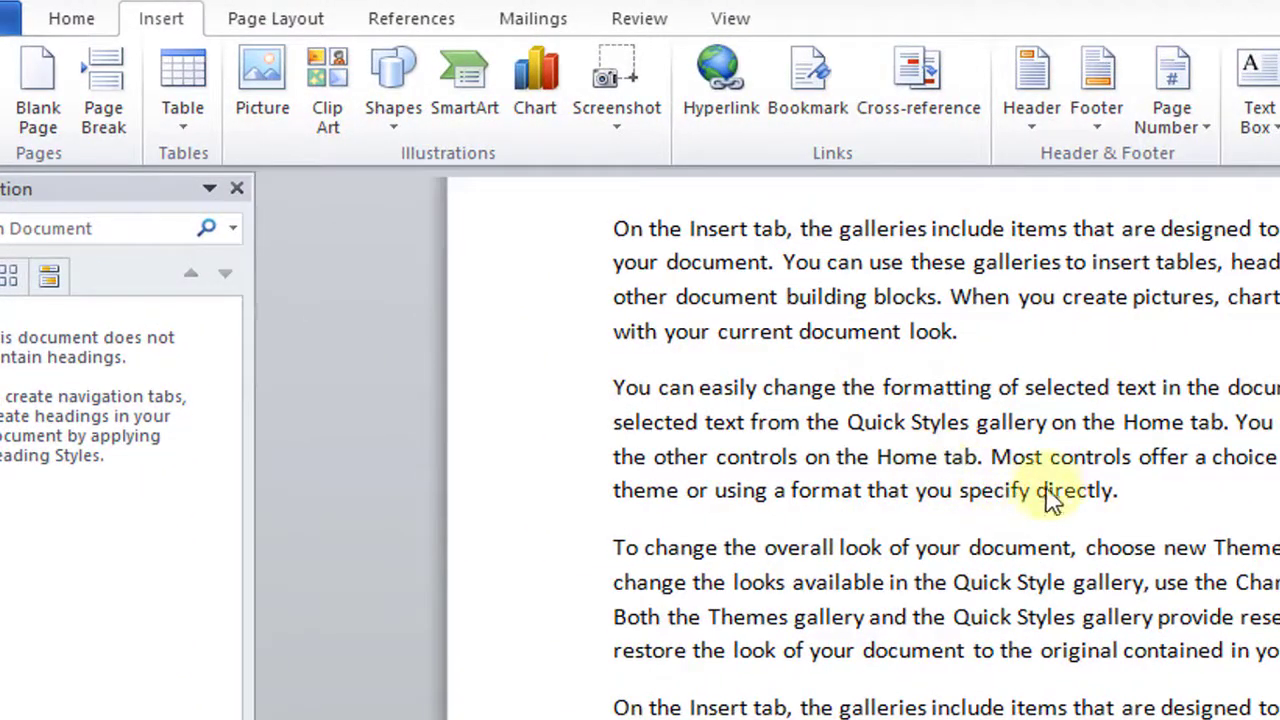
Place the cursor after "directly." in paragraph two and bring up the Bookmark dialog
click(1145, 490)
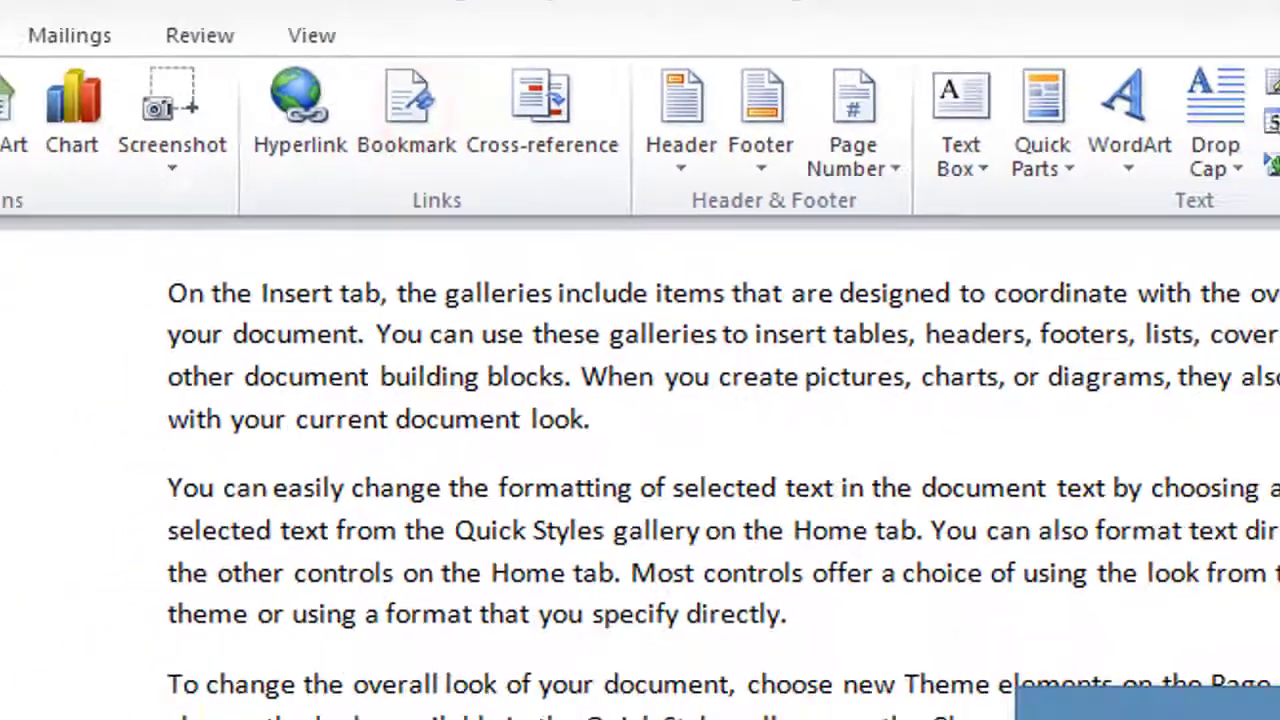
click(406, 105)
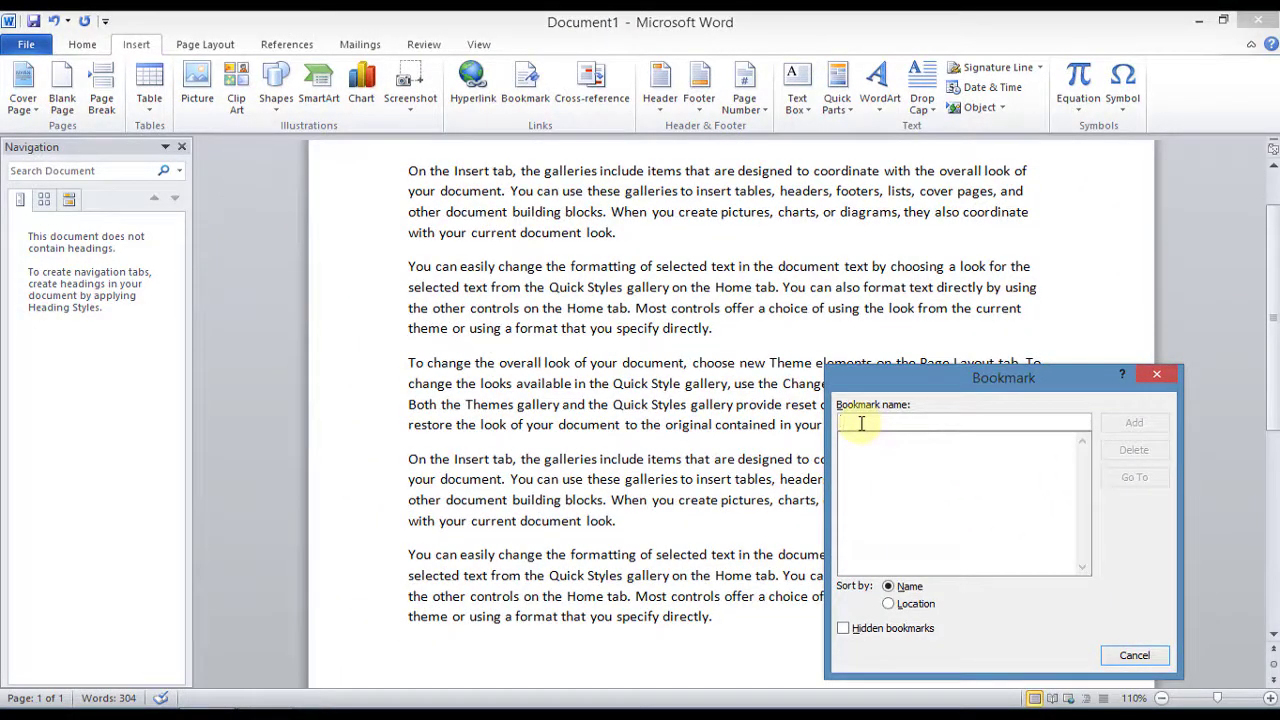
Name a bookmark and add it at the end of paragraph two
text(a)
key(BackSpace)
text(ravi)
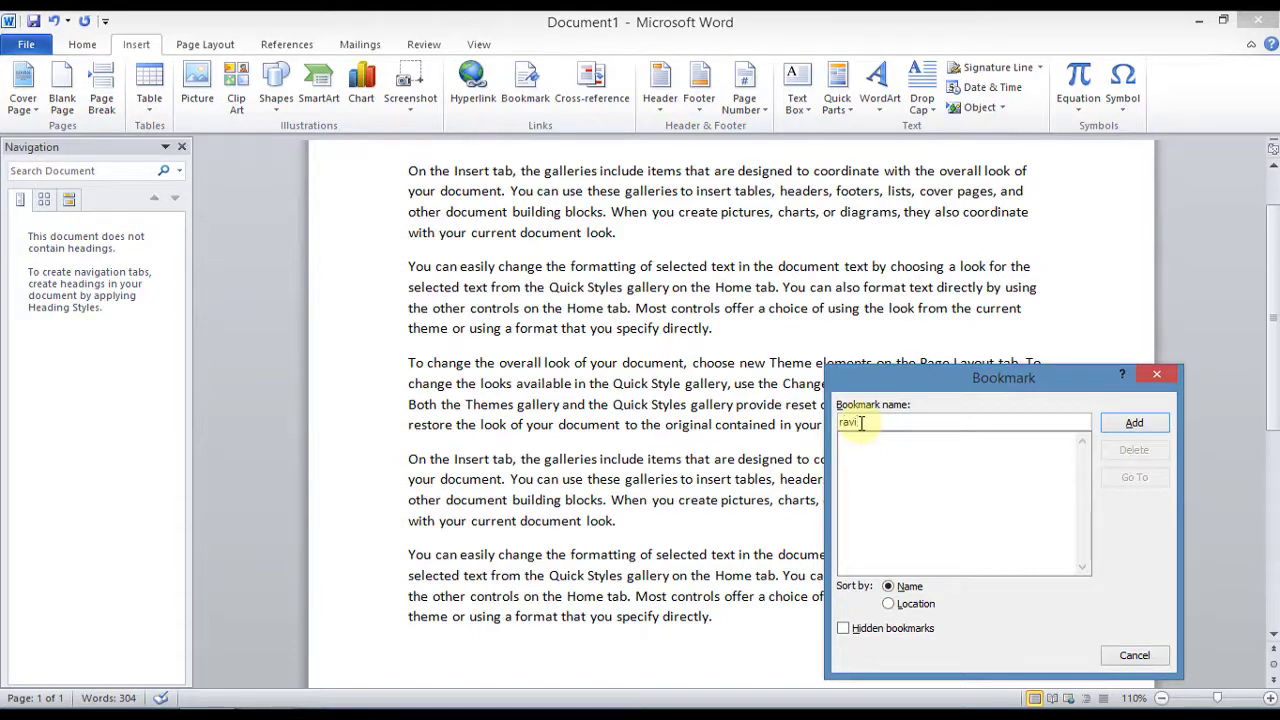
click(1132, 422)
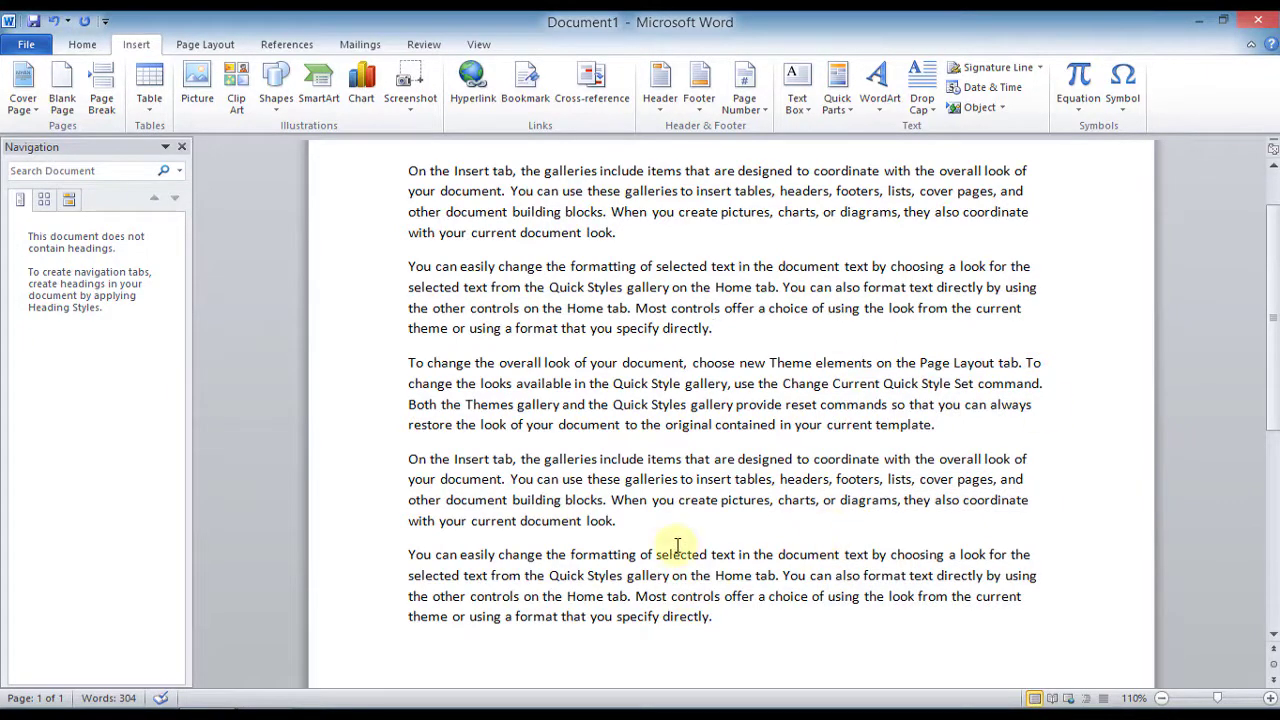
From the last paragraph, use Go To to jump back to the saved bookmark
click(686, 578)
click(858, 638)
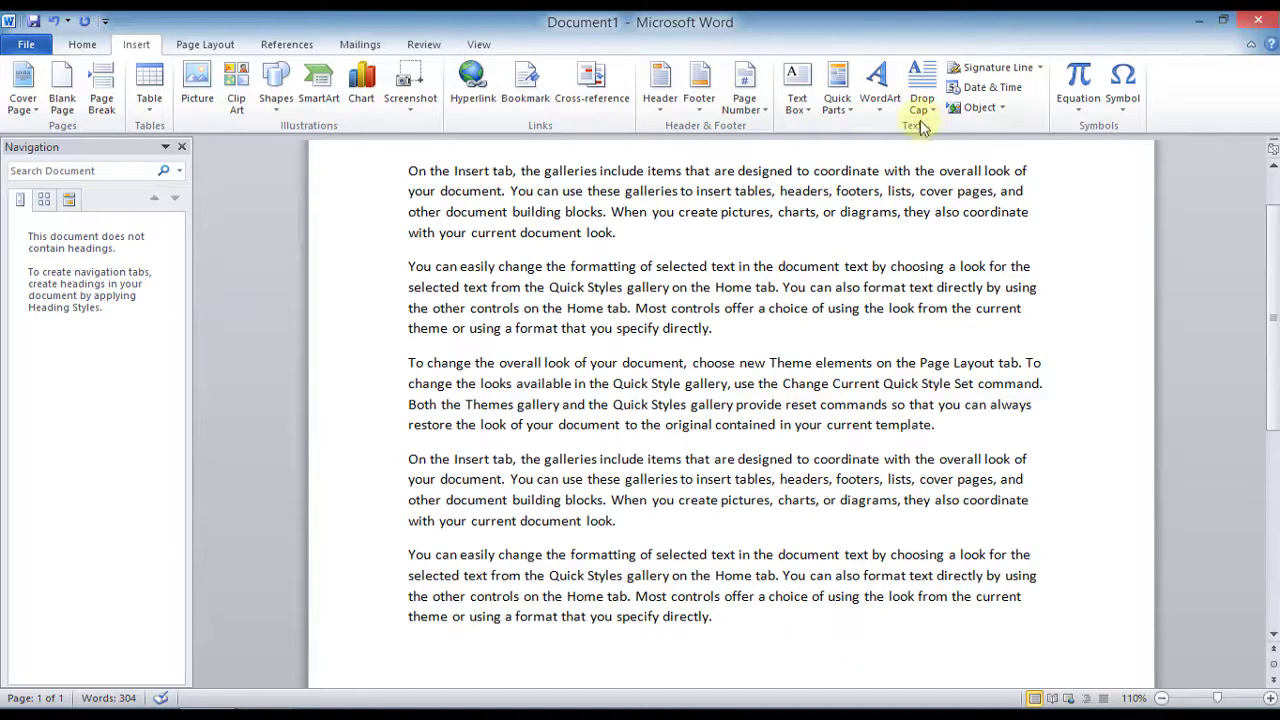
click(520, 95)
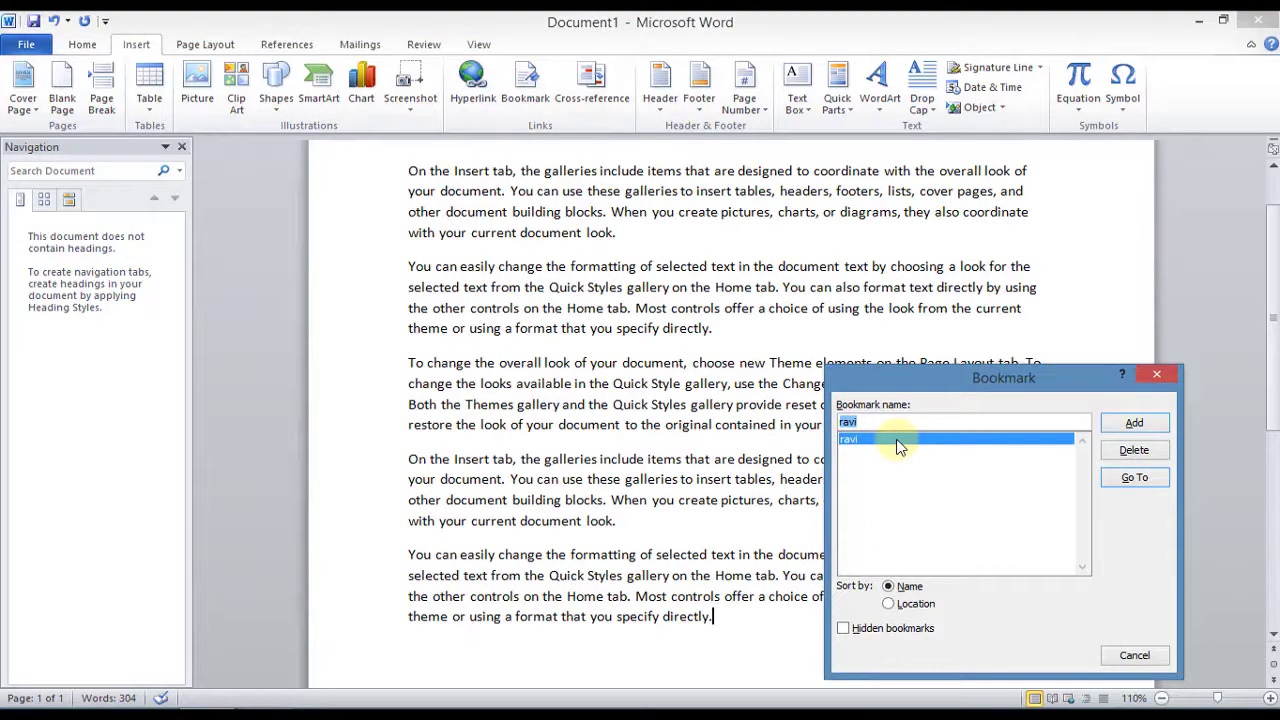
click(1134, 477)
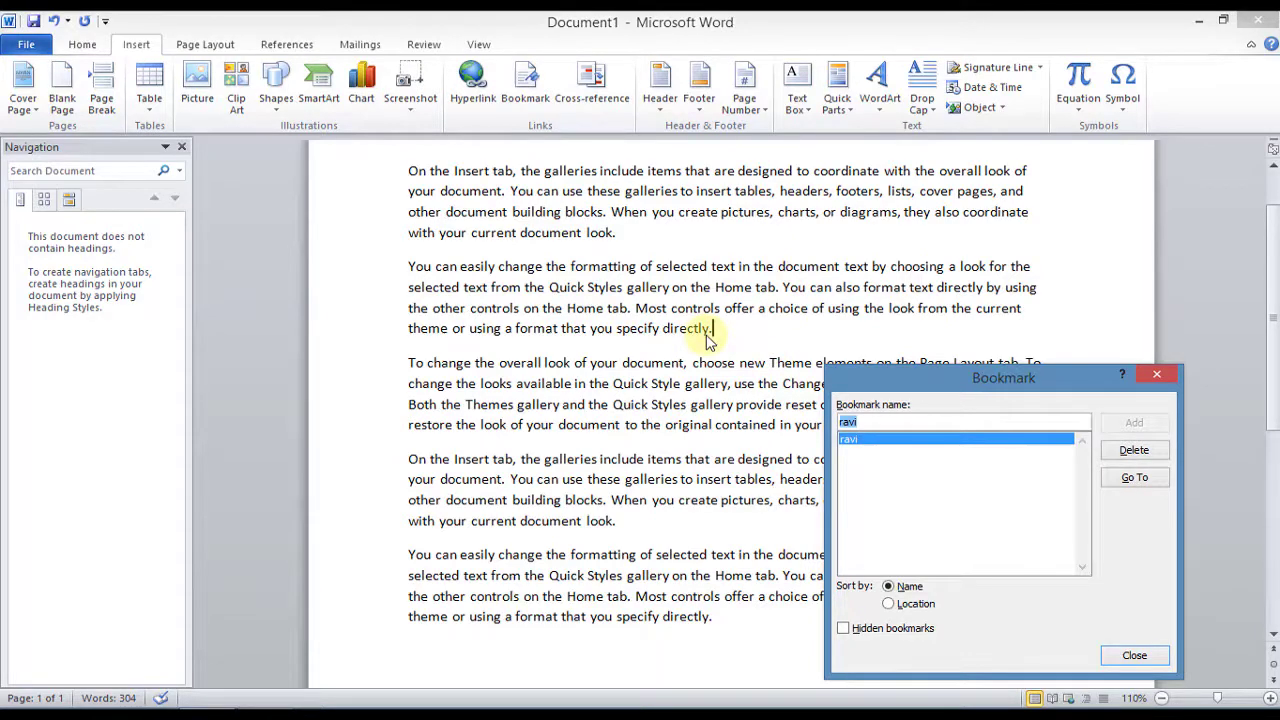
click(1155, 376)
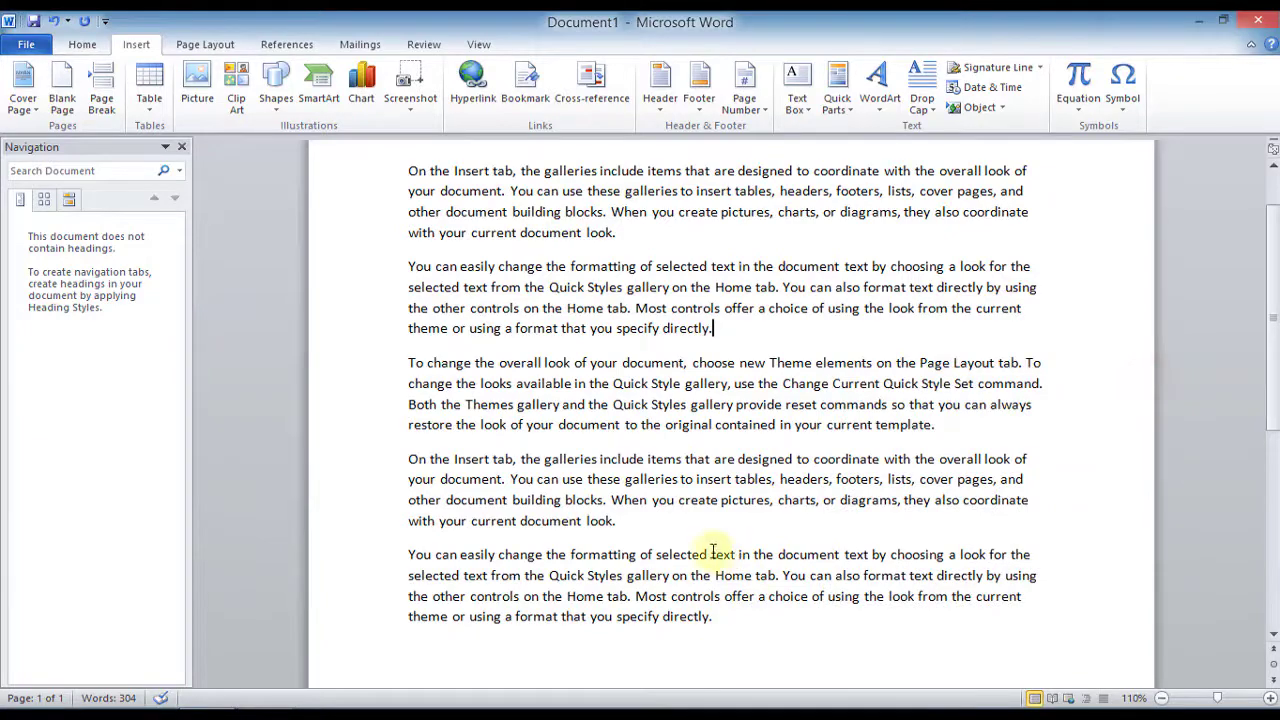
Put the cursor at "controls" in the last paragraph and add a second, renamed bookmark there
click(659, 598)
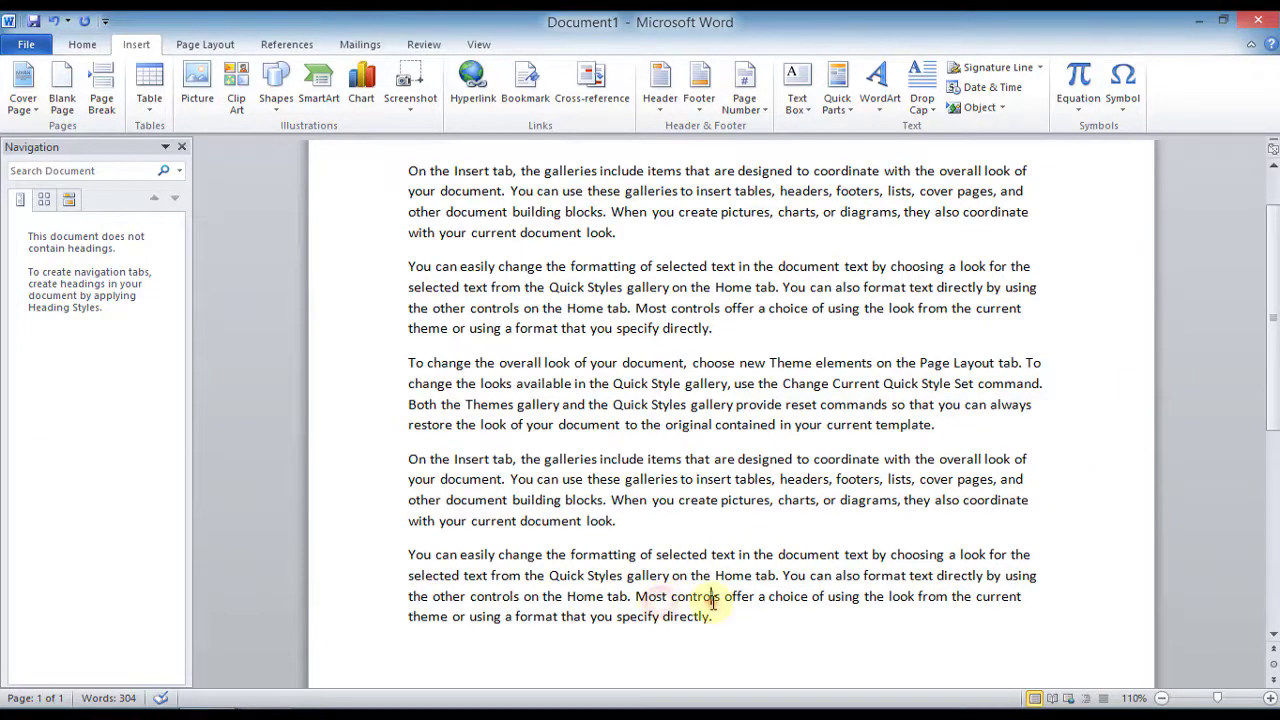
click(712, 598)
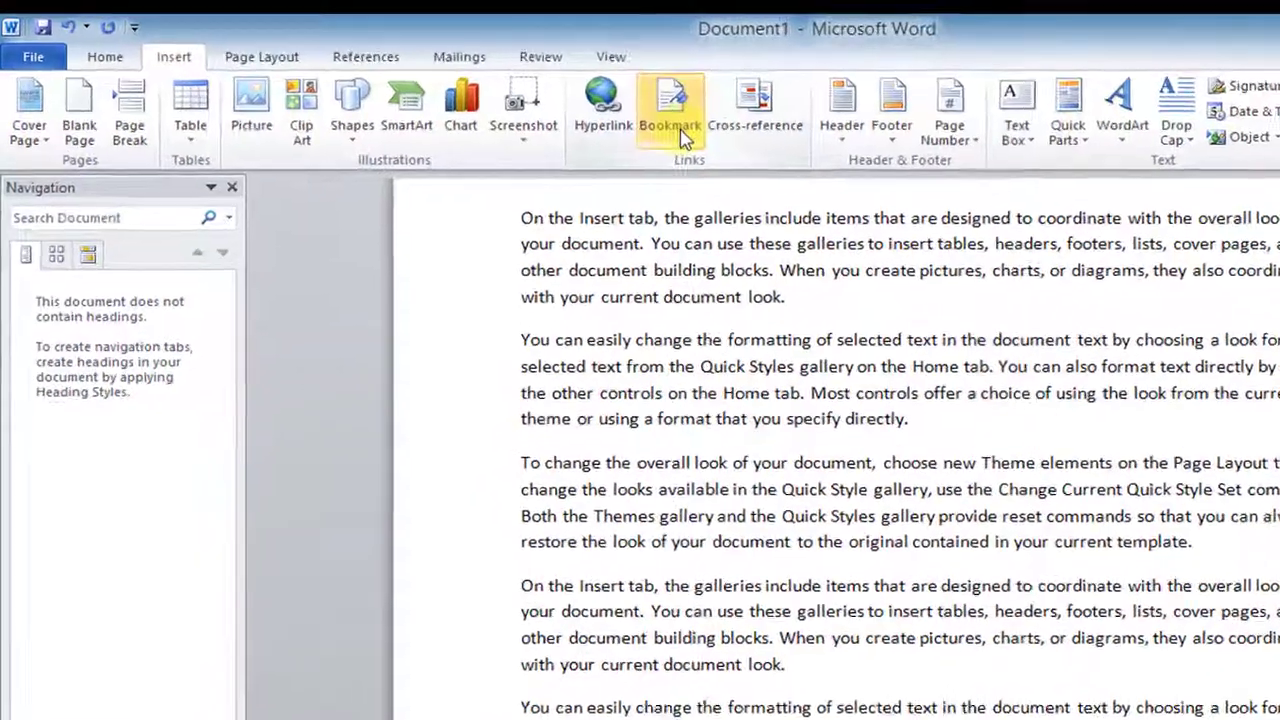
click(530, 96)
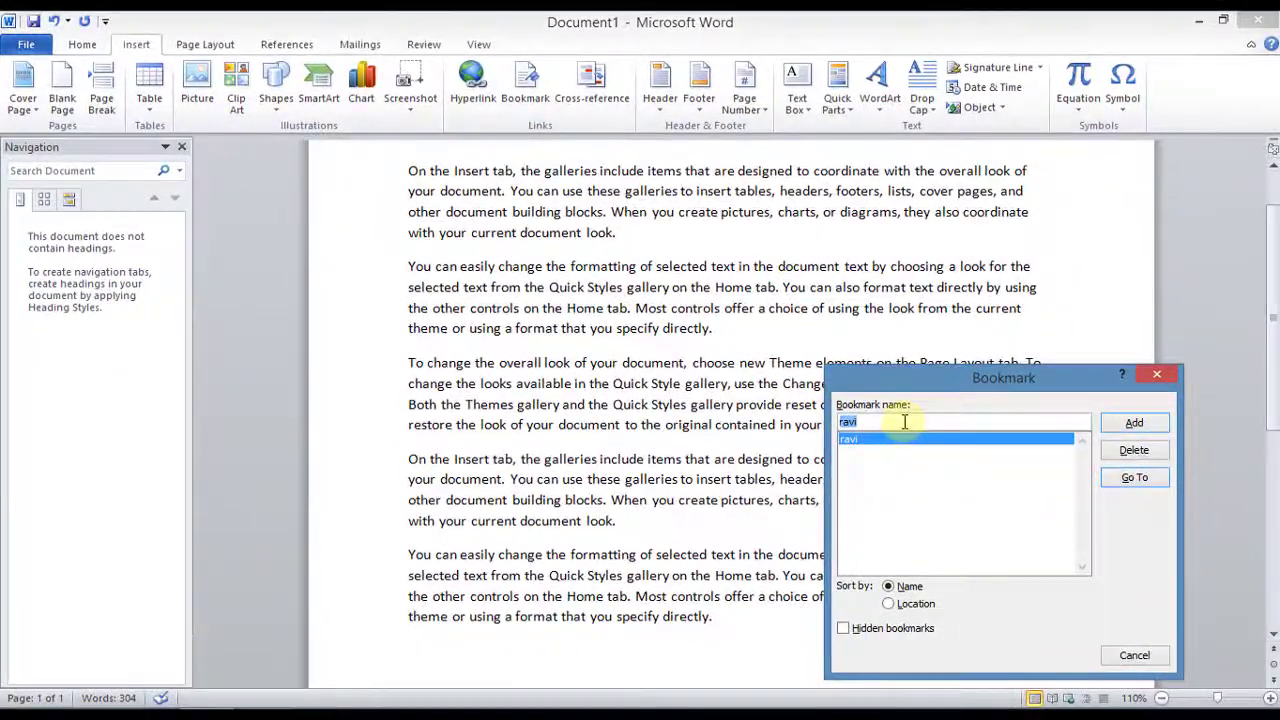
click(900, 421)
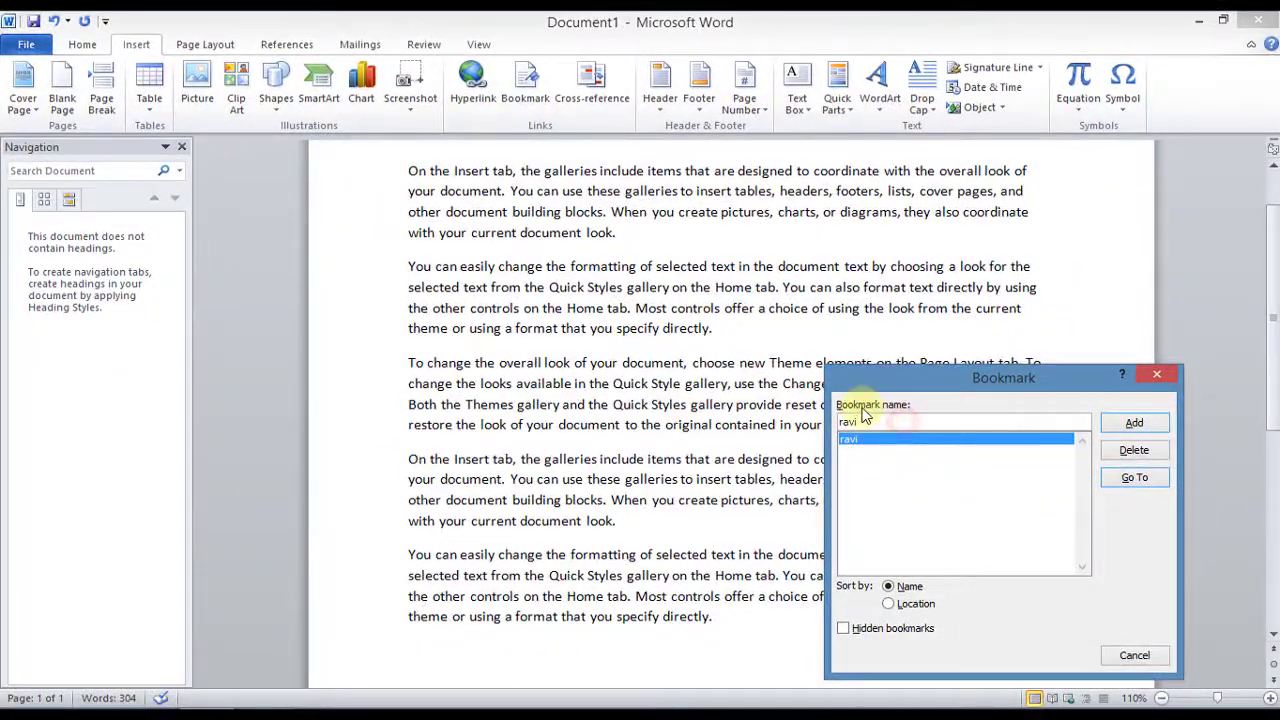
key(BackSpace)
key(BackSpace)
key(BackSpace)
key(BackSpace)
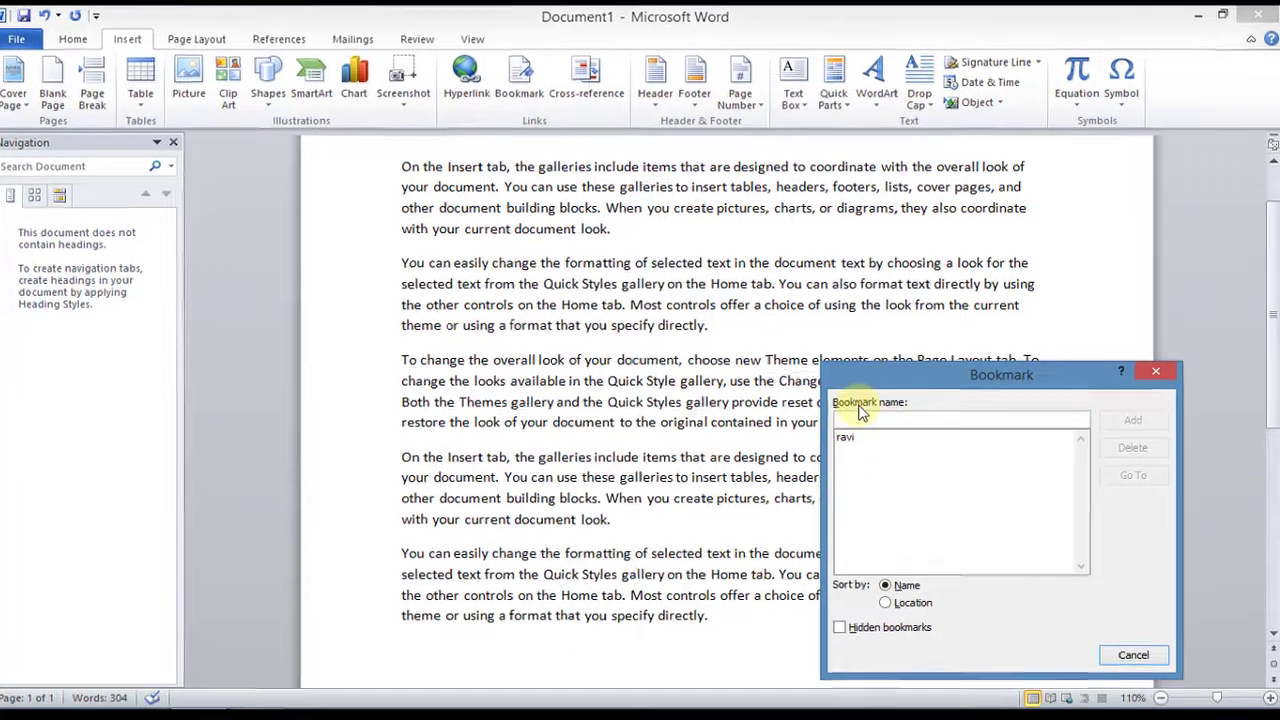
text(raj)
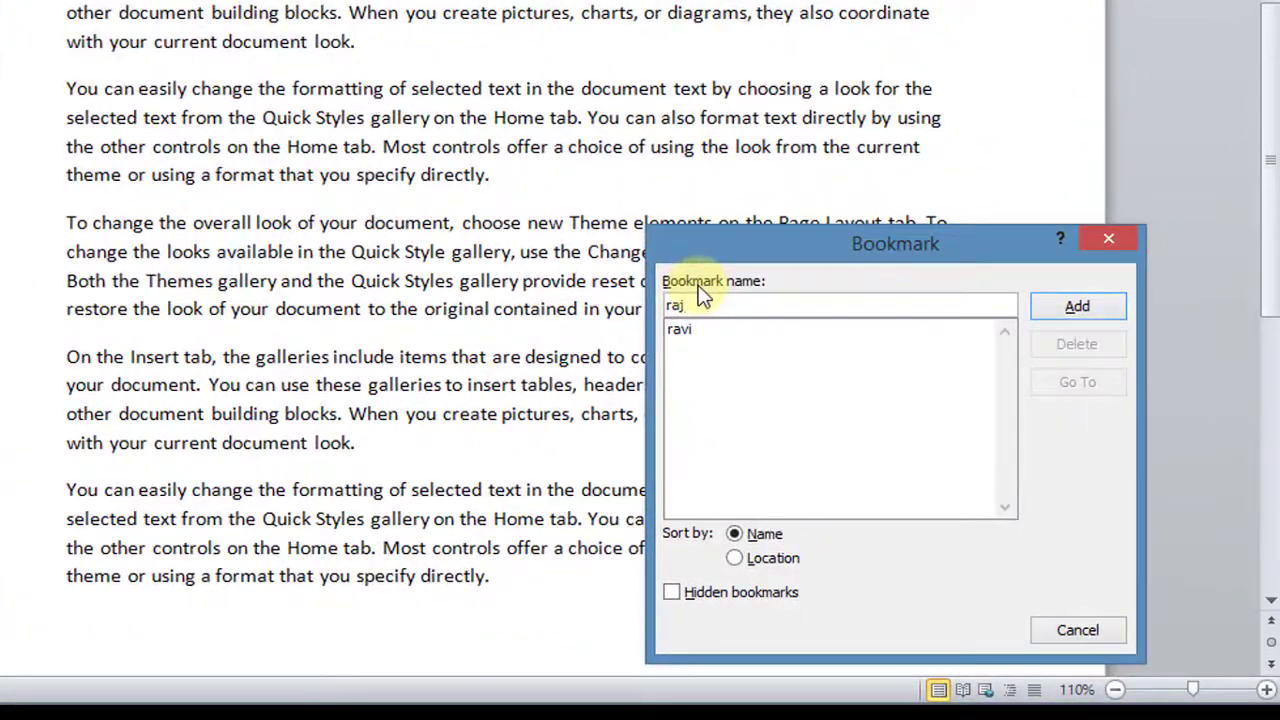
click(1076, 307)
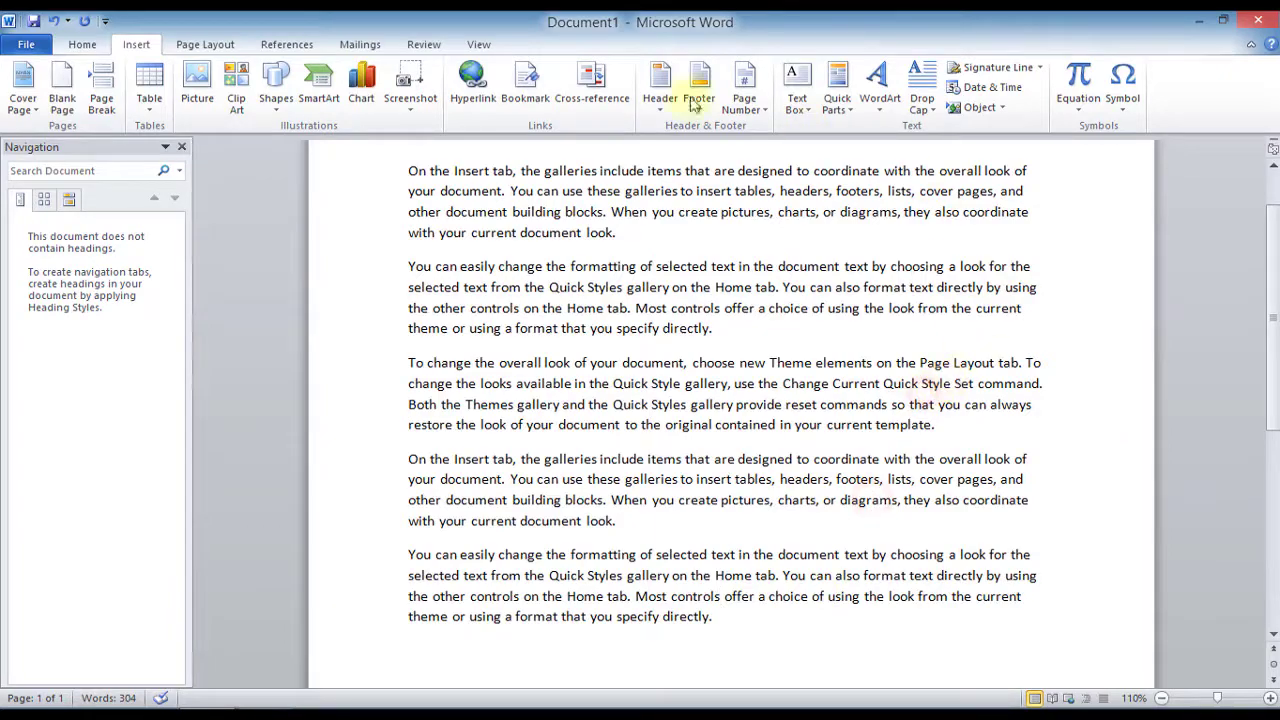
Jump to the paragraph-two bookmark and then to the "controls" bookmark
click(524, 82)
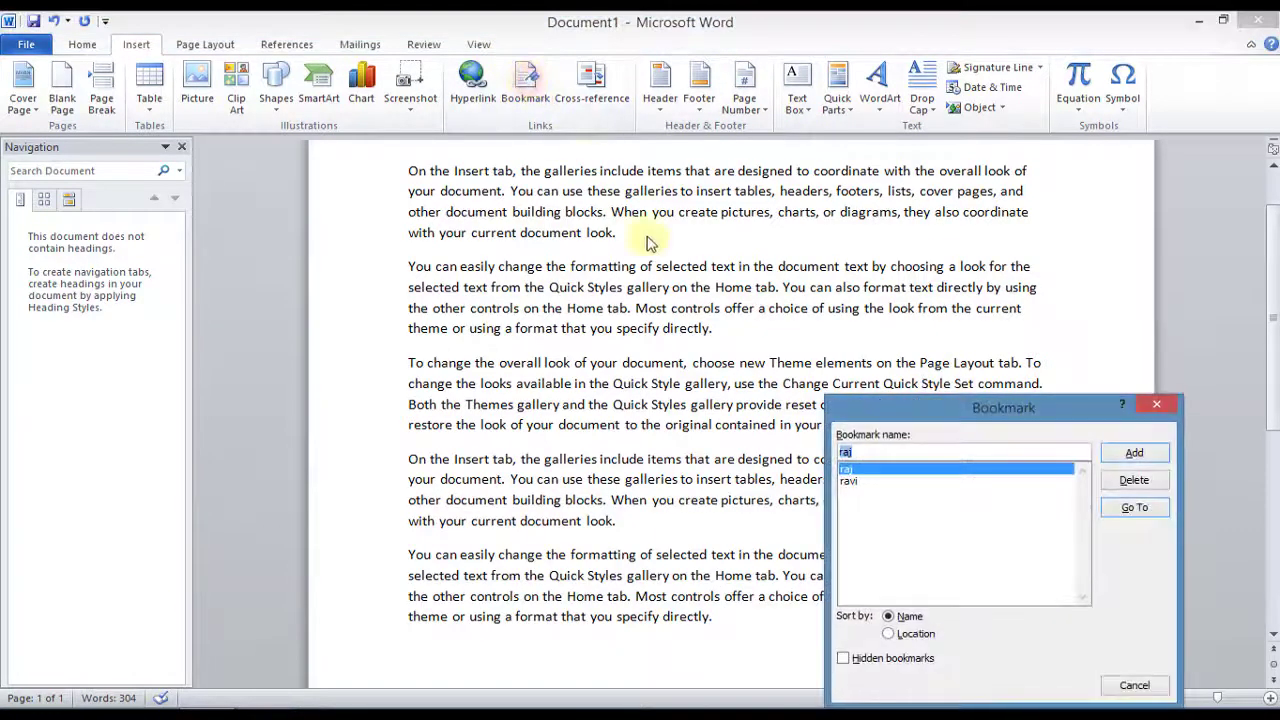
click(878, 481)
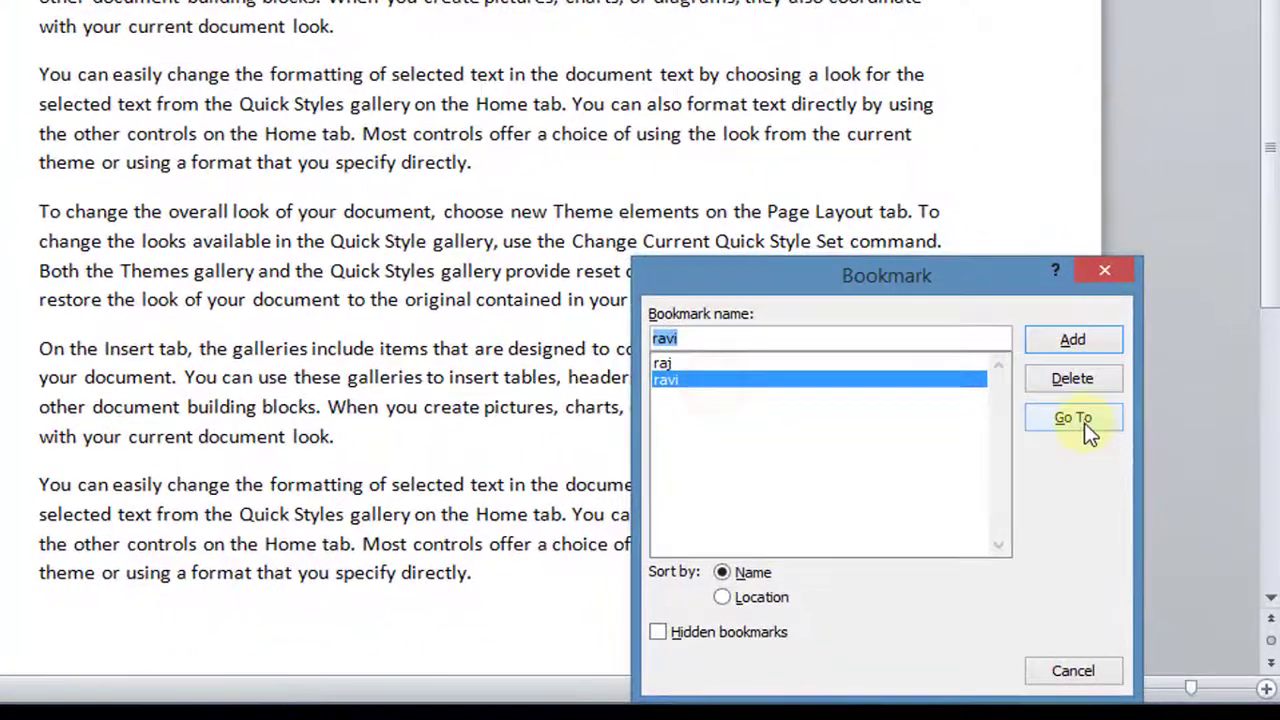
click(1085, 424)
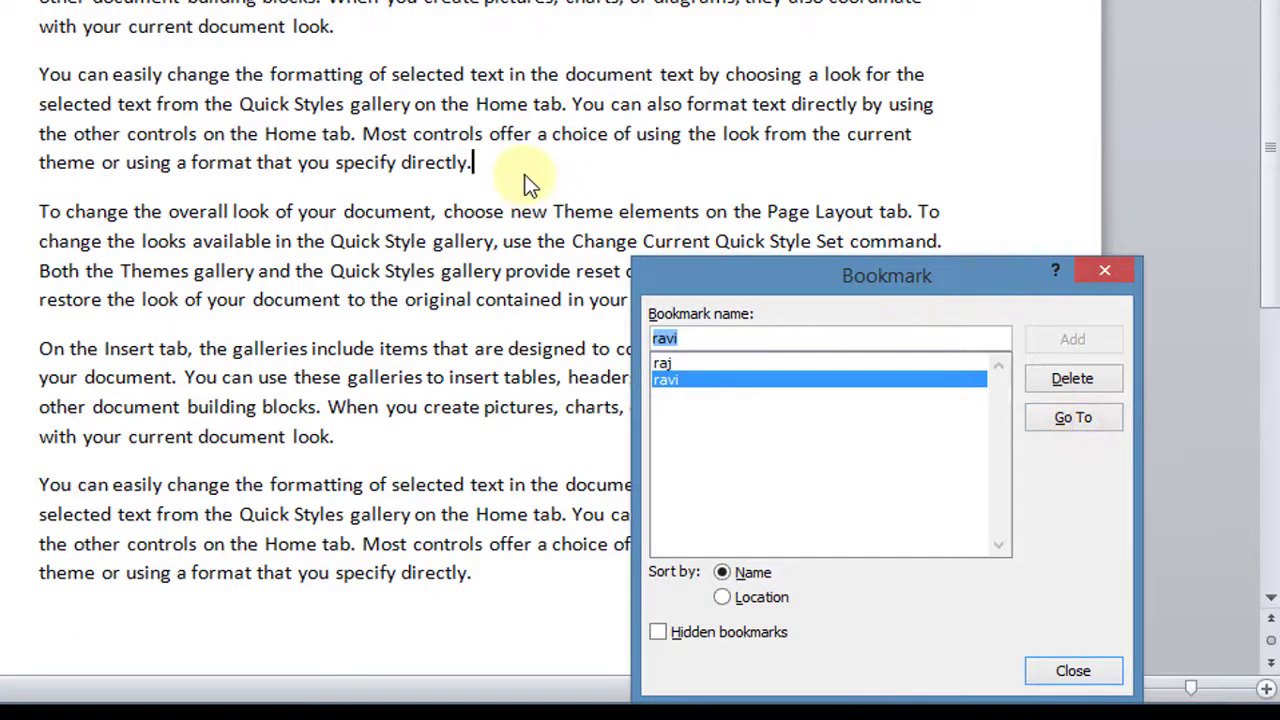
click(675, 362)
click(1055, 424)
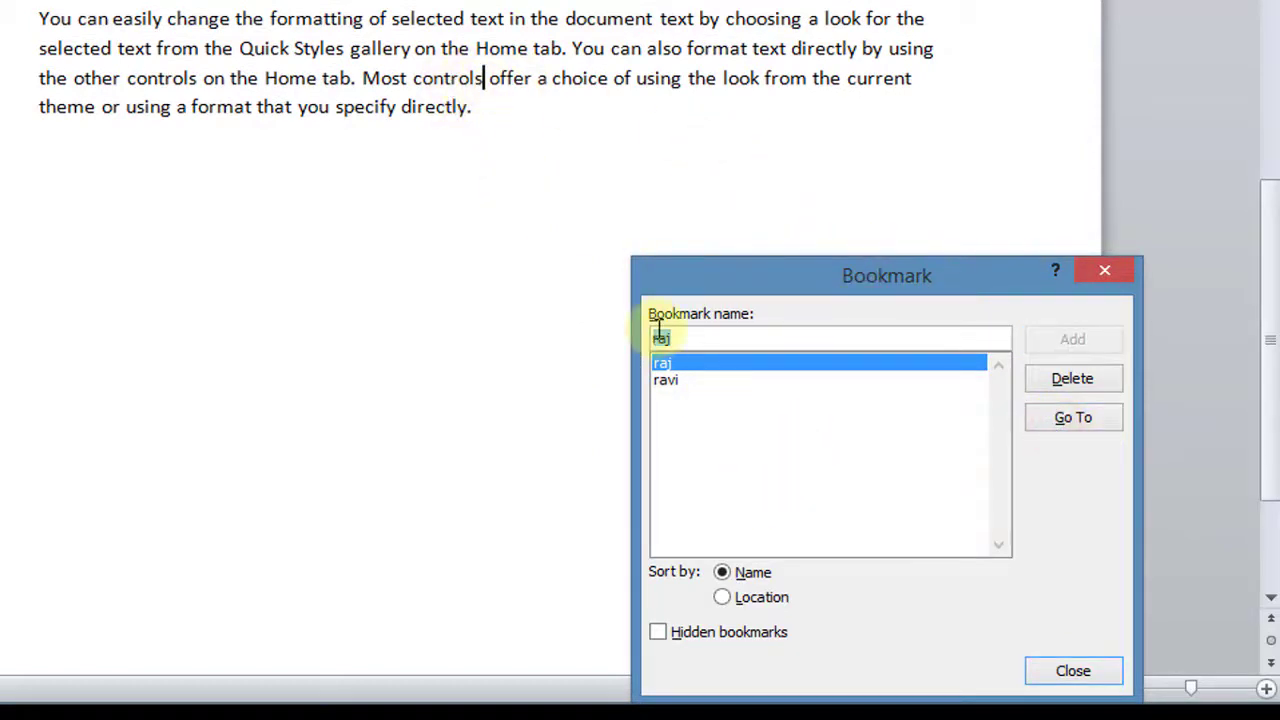
Delete both bookmarks so the list is empty, and close the Bookmark dialog
click(1072, 379)
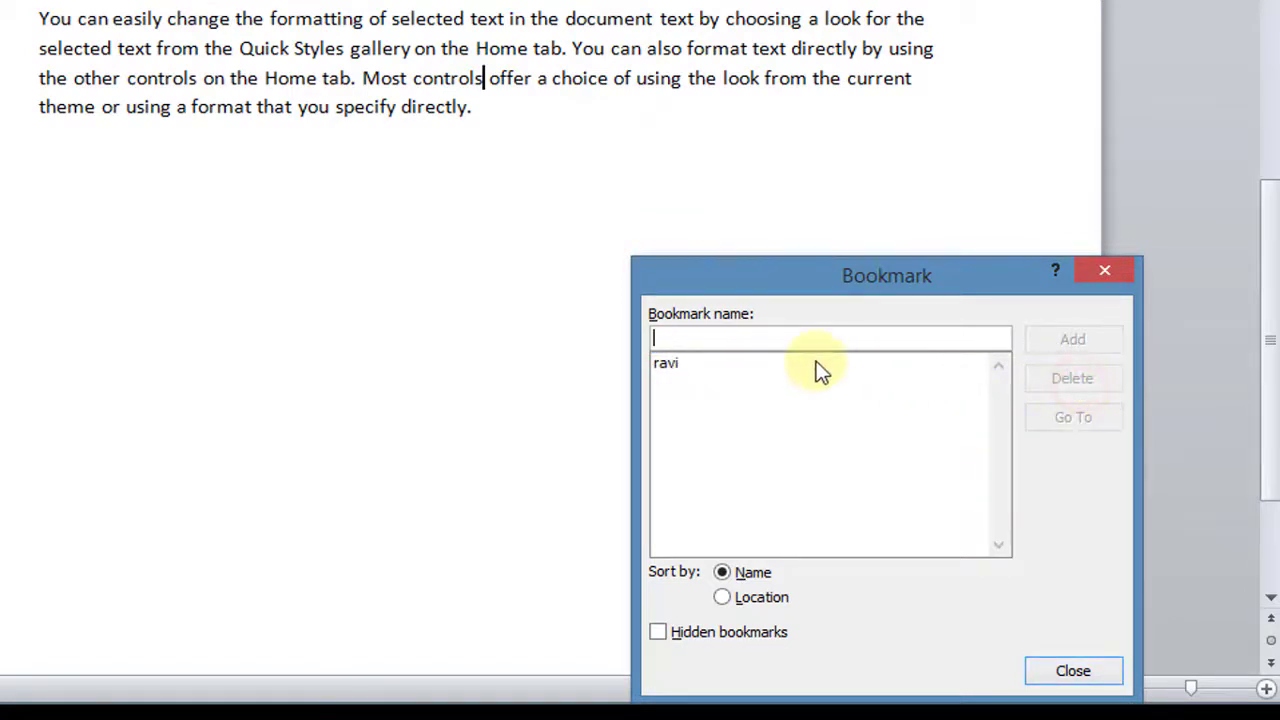
click(668, 365)
click(1078, 386)
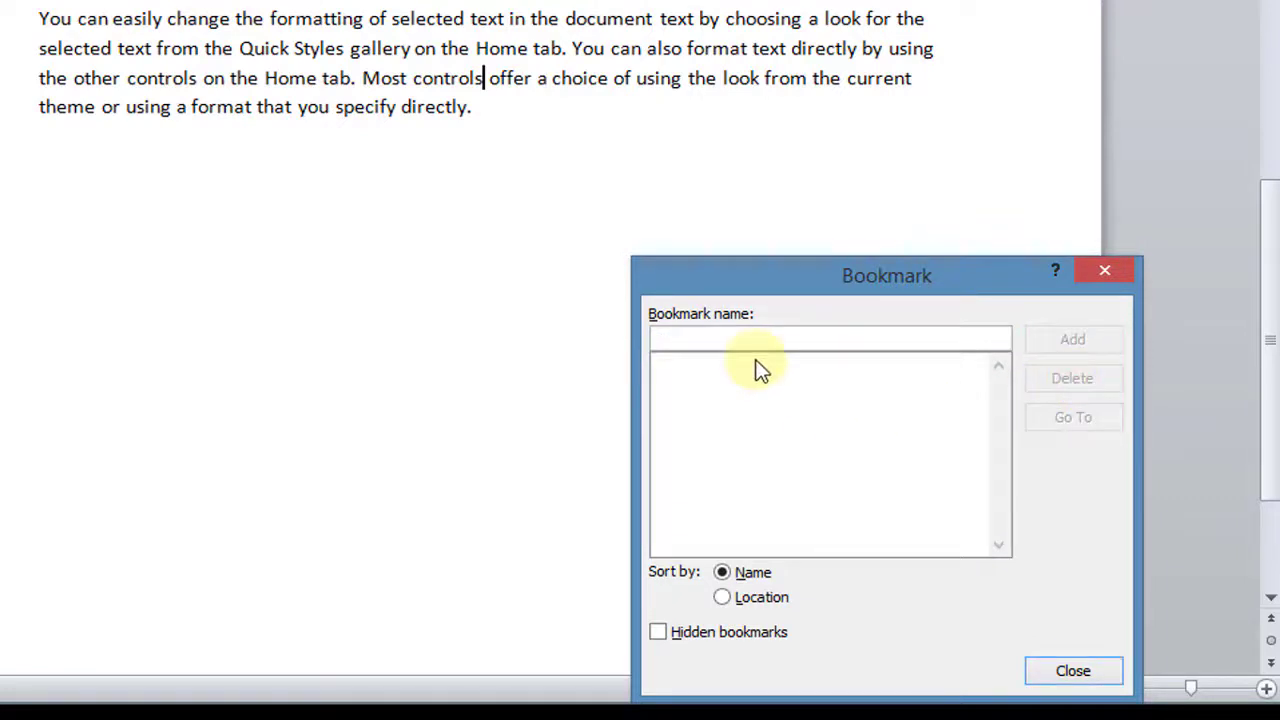
click(1108, 272)
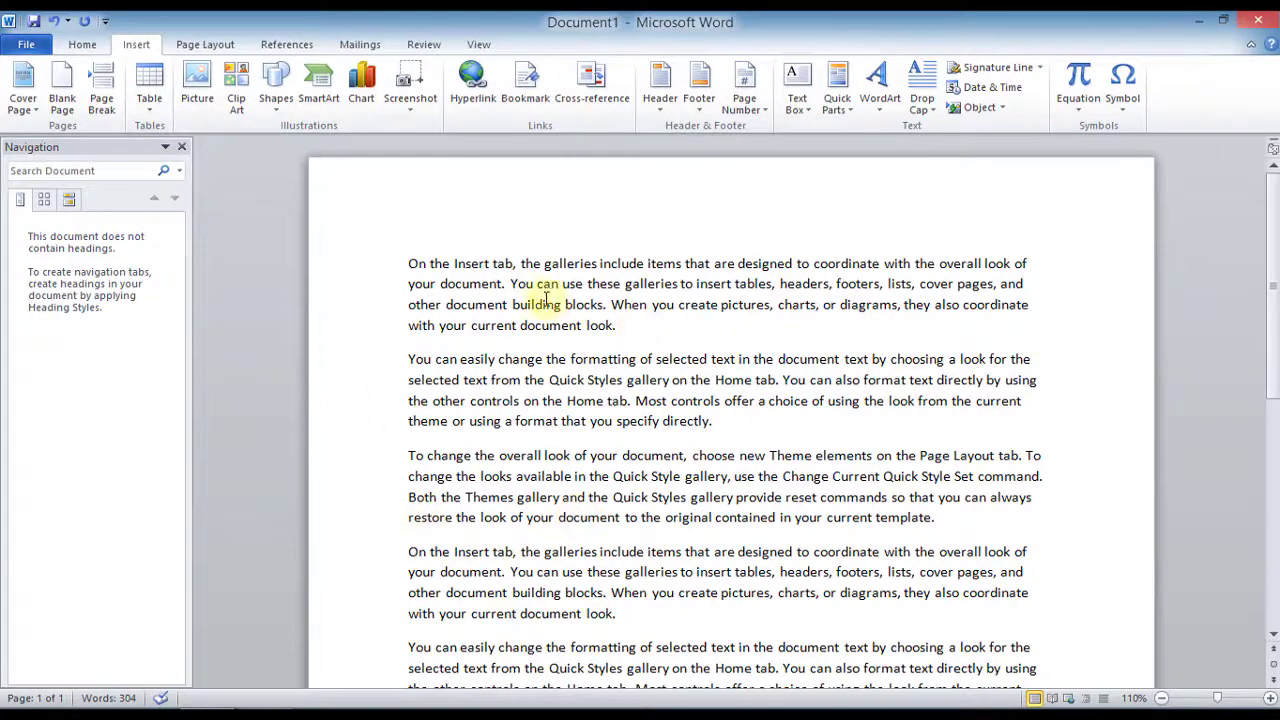
Select all the sample text from the first paragraph to the end and delete it
drag(400, 257, 898, 541)
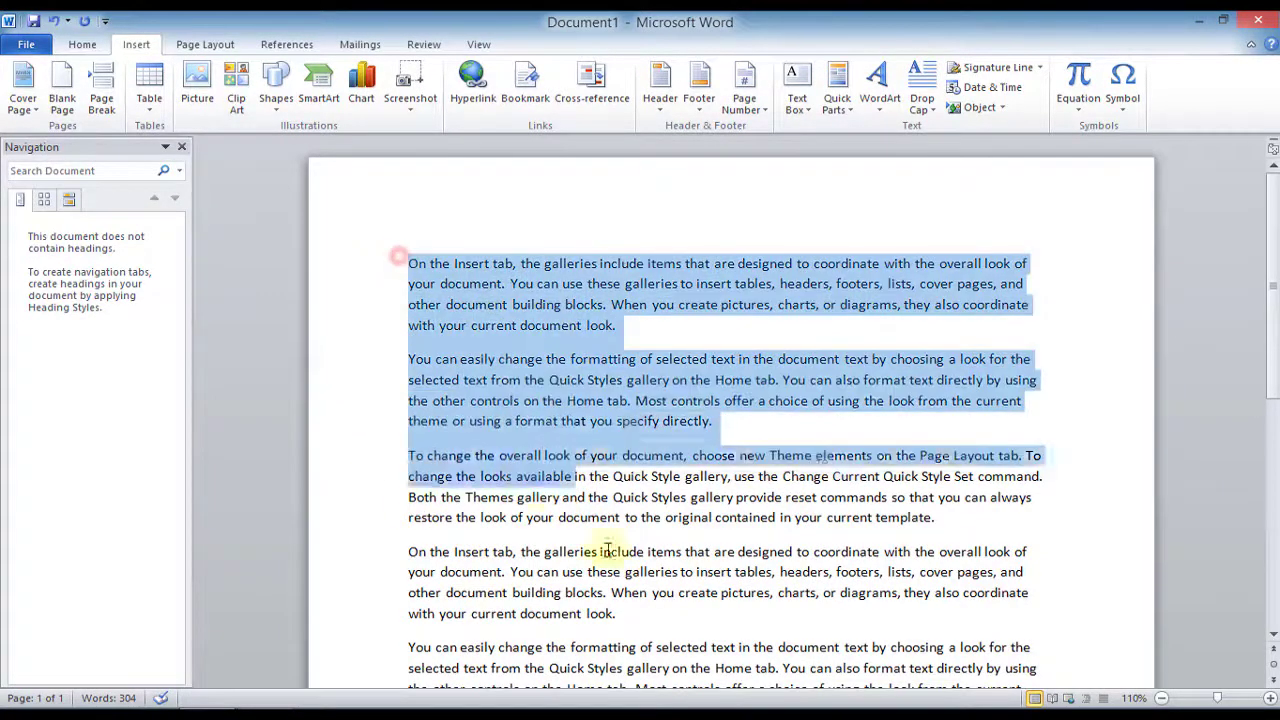
key(Delete)
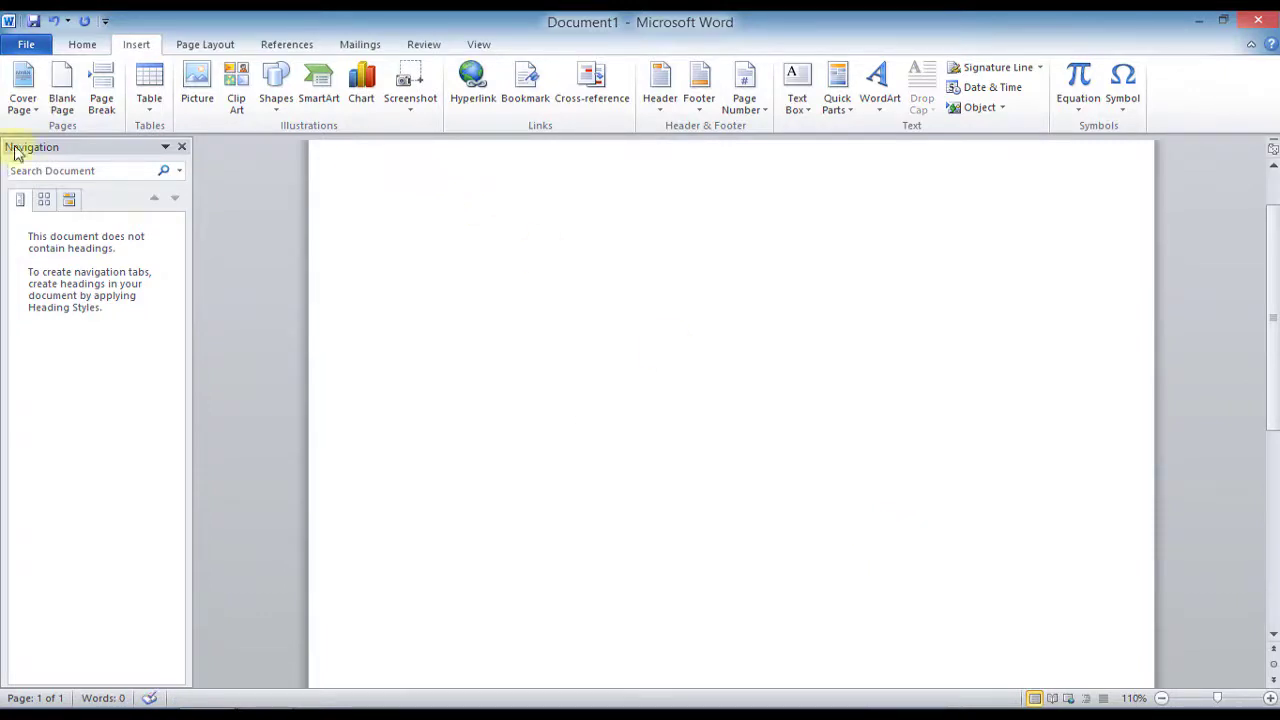
Insert a page break and scroll through the resulting empty pages
click(102, 108)
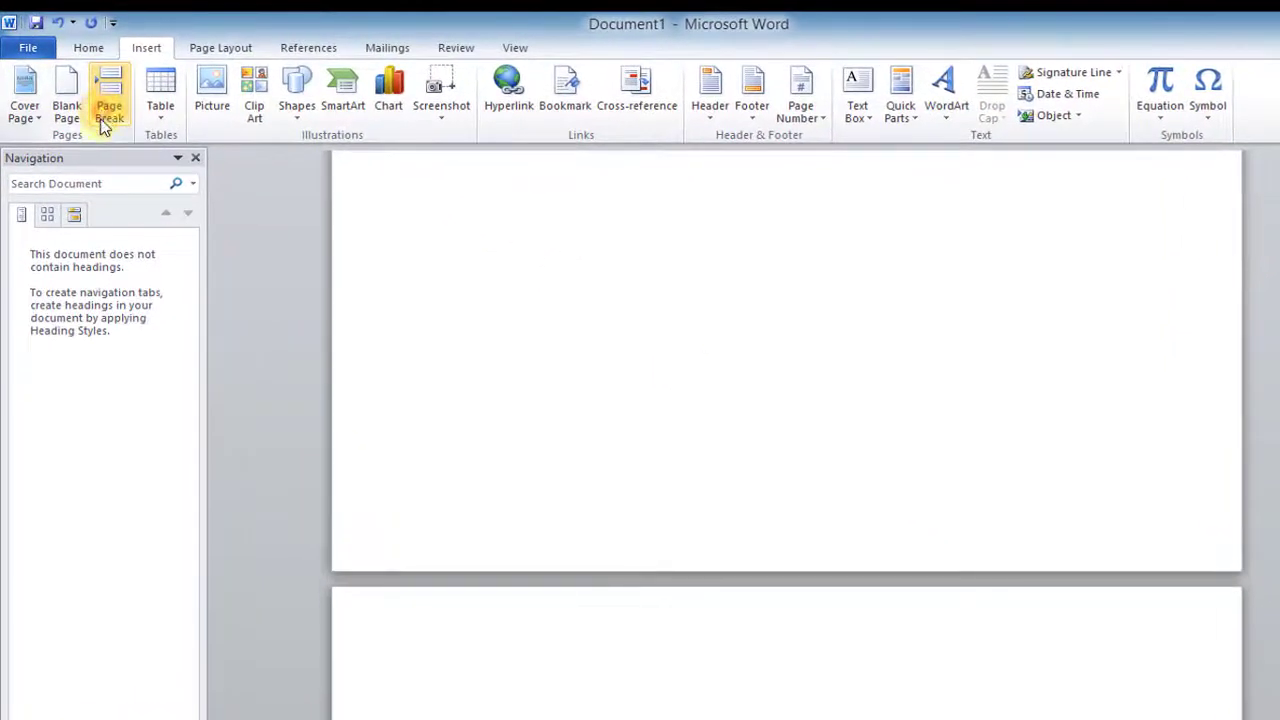
scroll(491, 421, down, 5)
scroll(491, 421, up, 5)
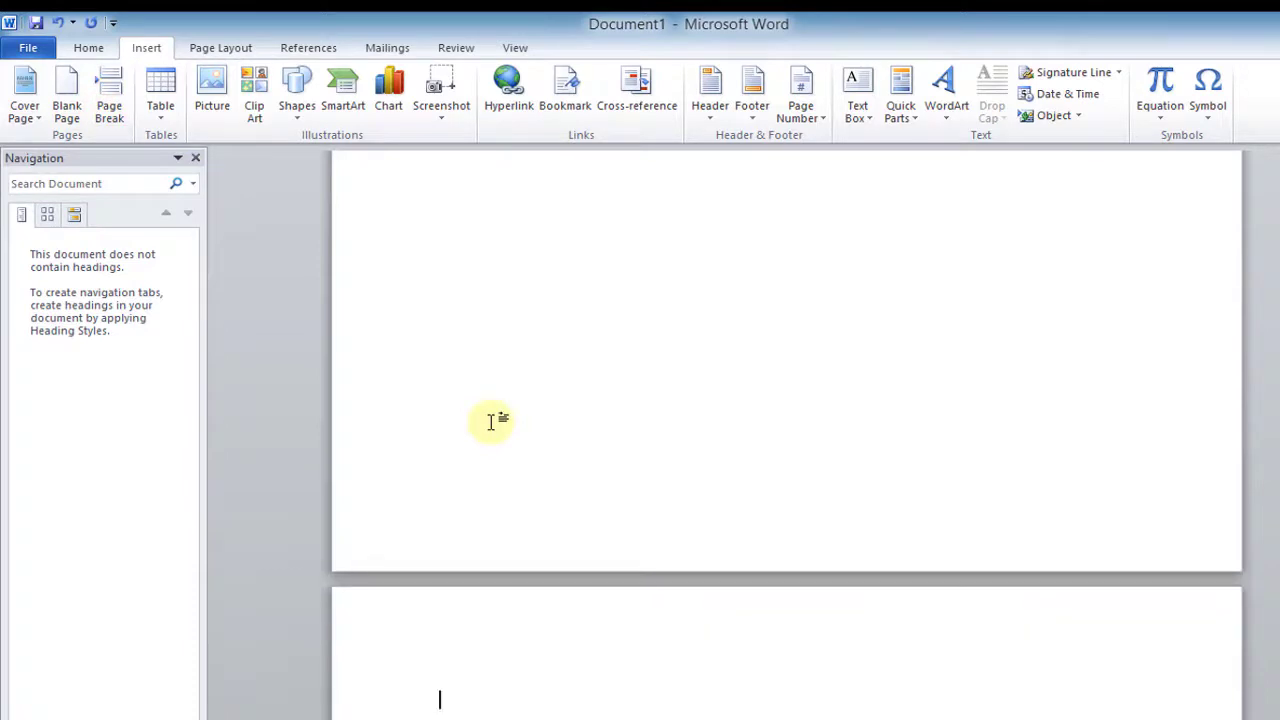
scroll(491, 421, down, 5)
scroll(491, 421, up, 5)
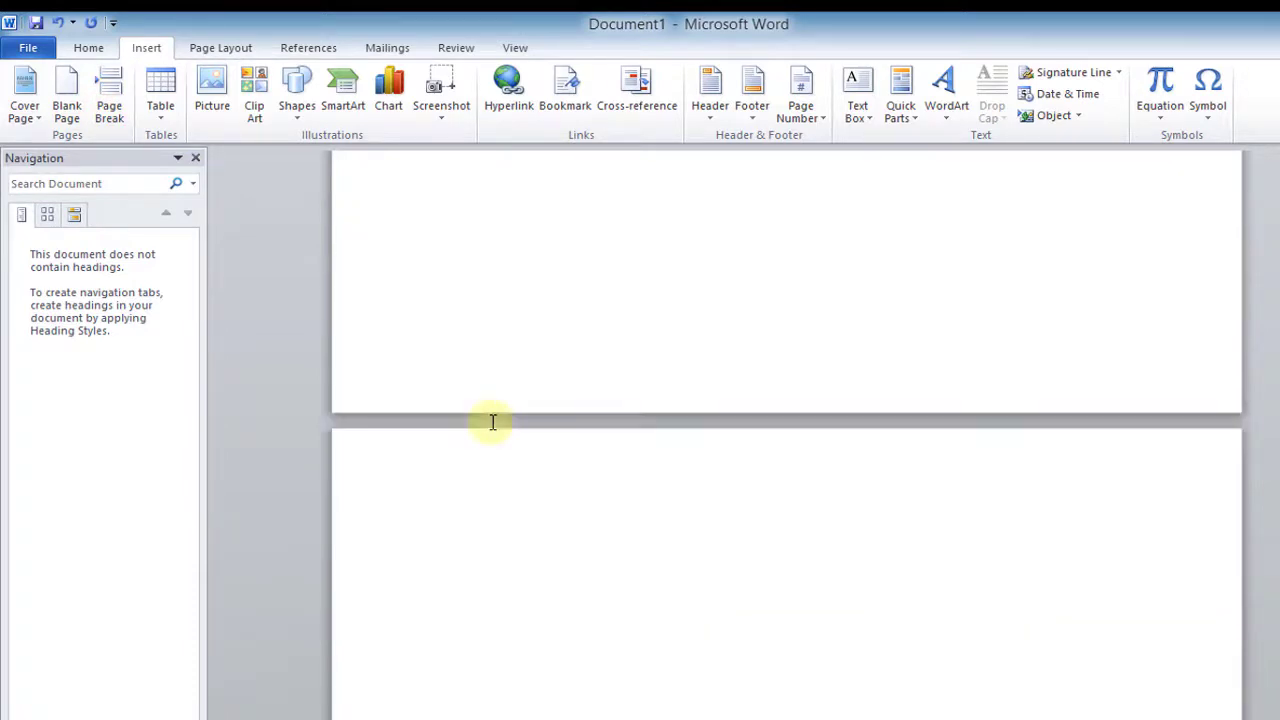
scroll(491, 421, down, 5)
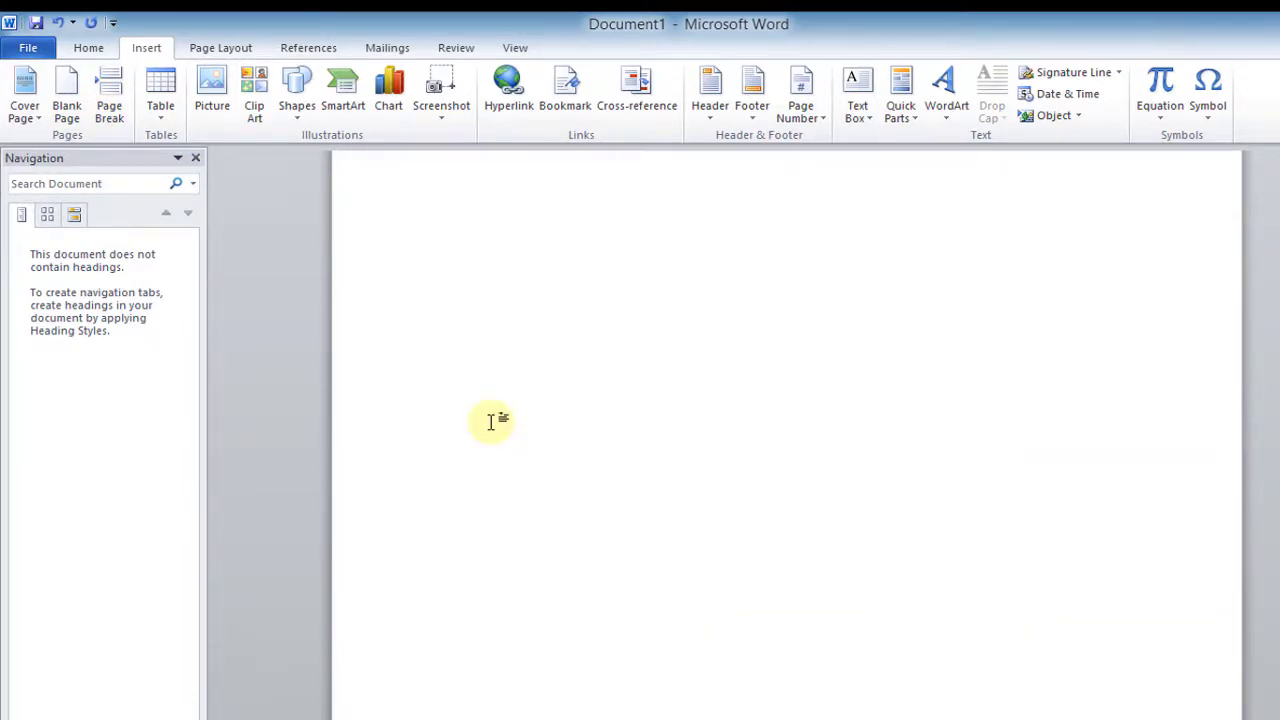
scroll(491, 421, up, 5)
scroll(491, 421, down, 5)
scroll(491, 421, up, 3)
scroll(491, 421, down, 3)
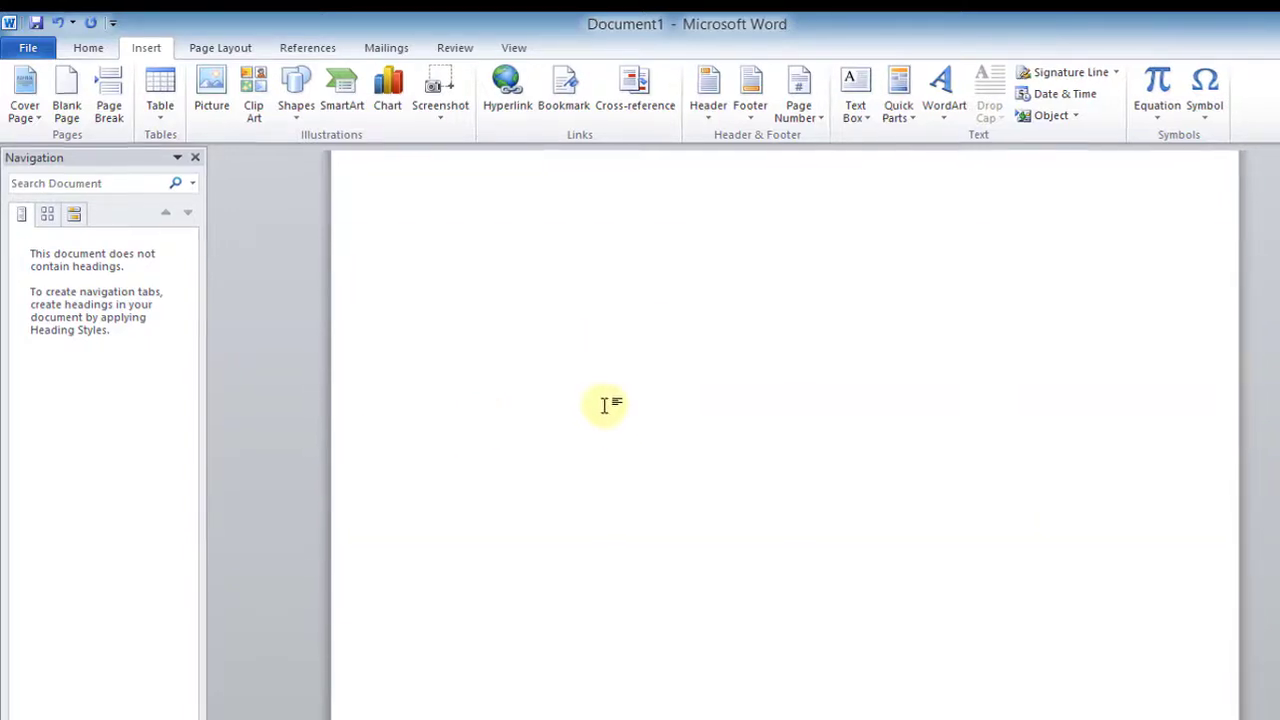
scroll(556, 390, down, 5)
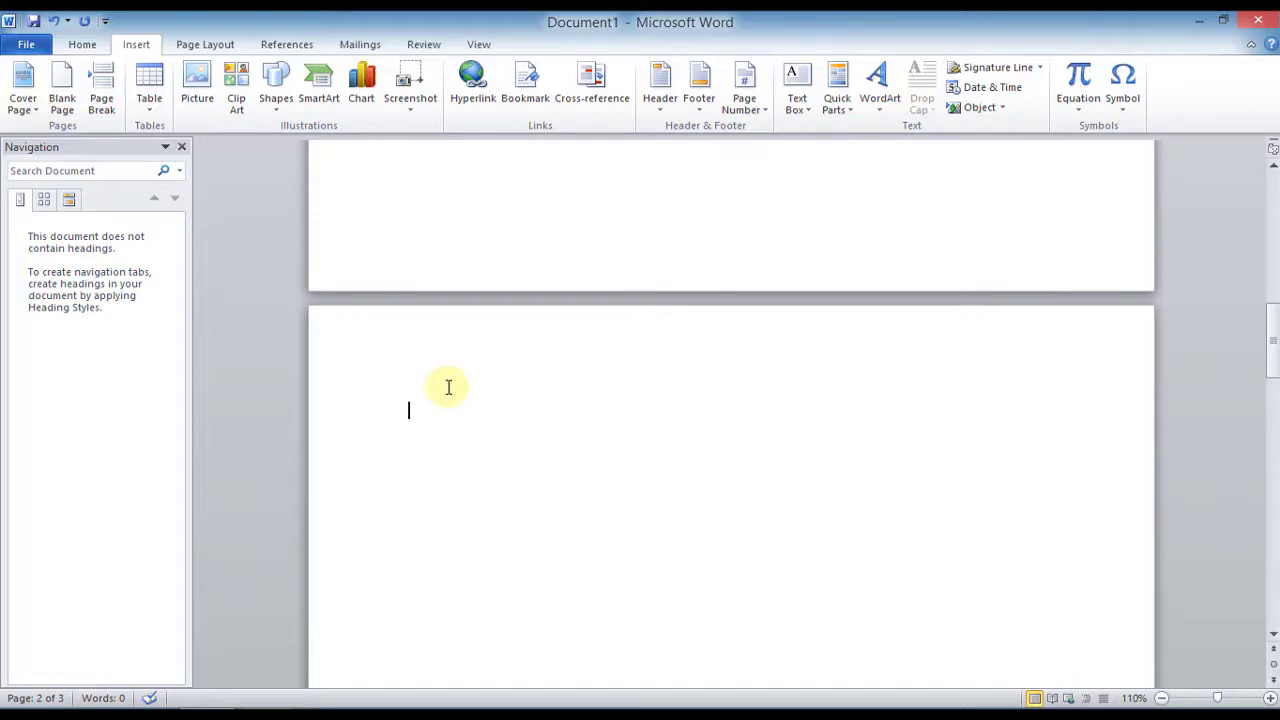
Type 'First', then generate two sample paragraphs beneath it with =rand(2)
text(first)
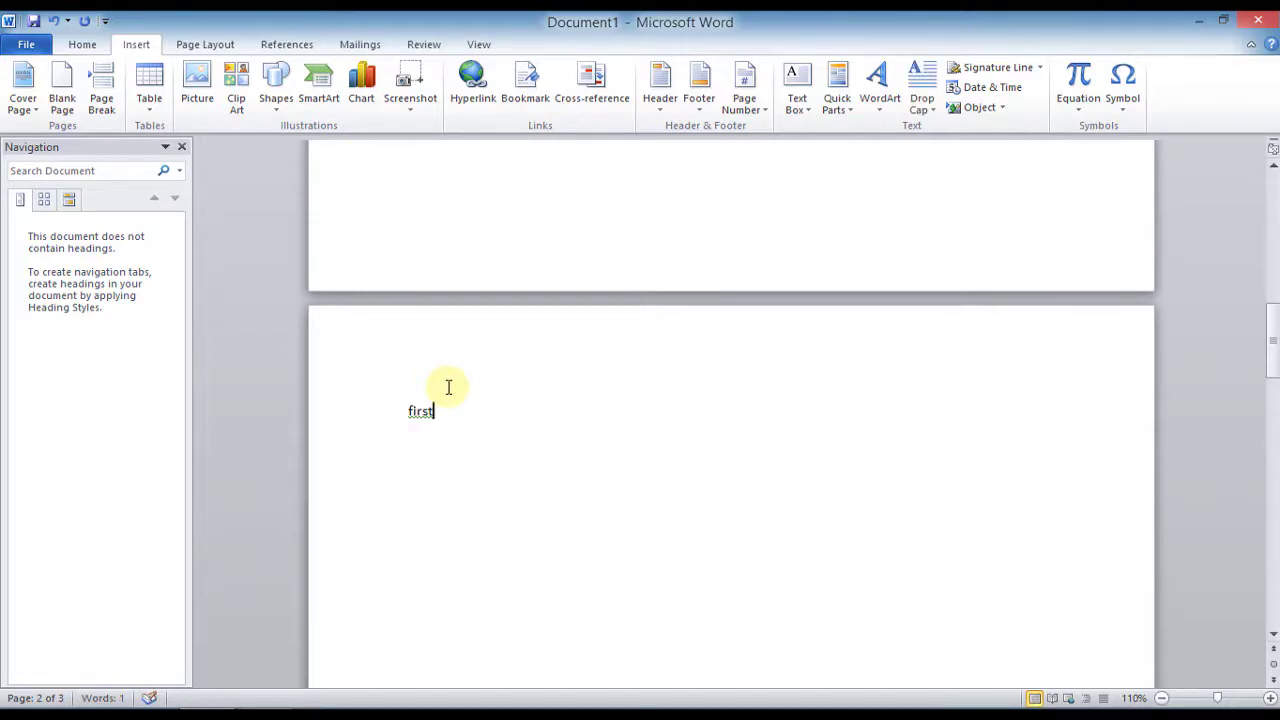
key(Return)
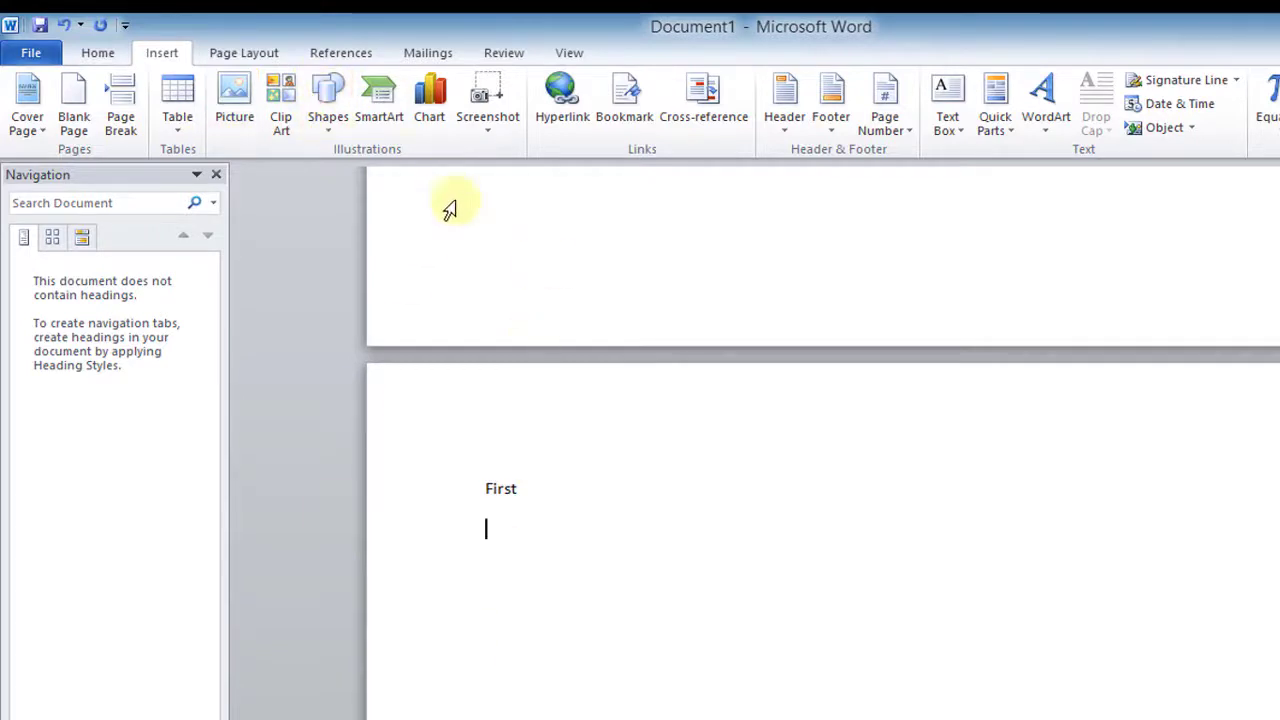
text(=rand(2)
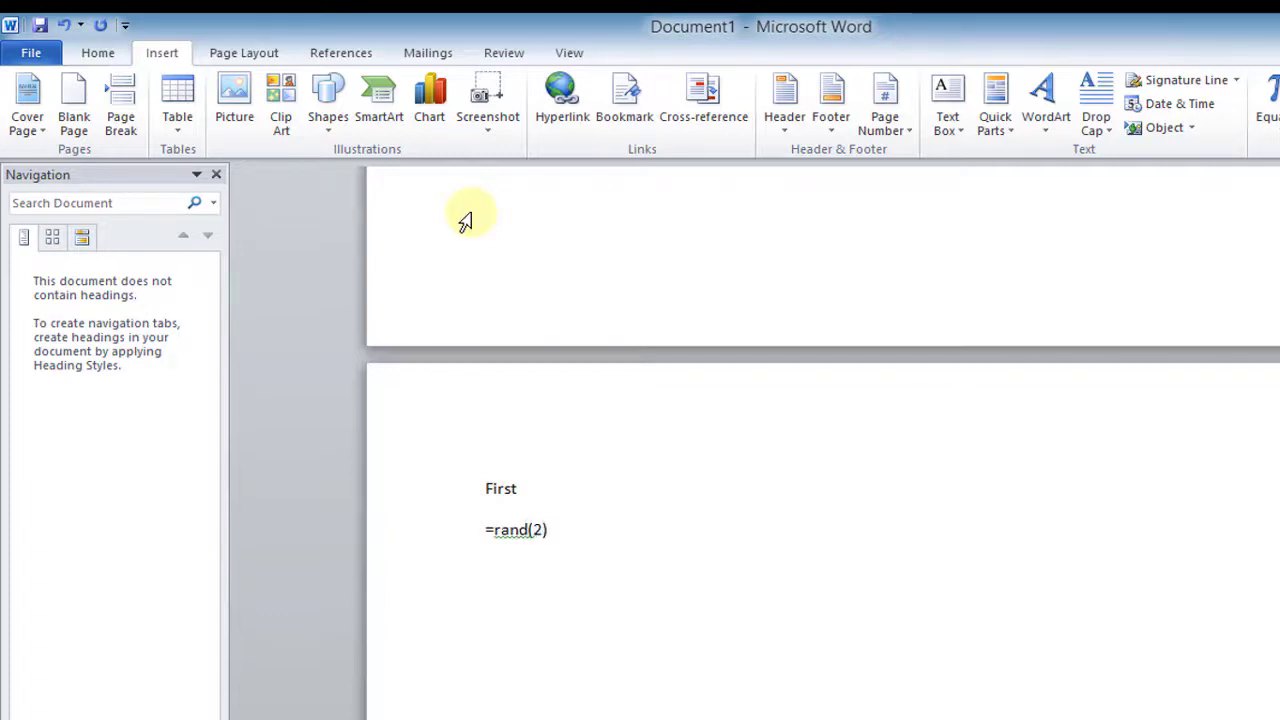
key(Return)
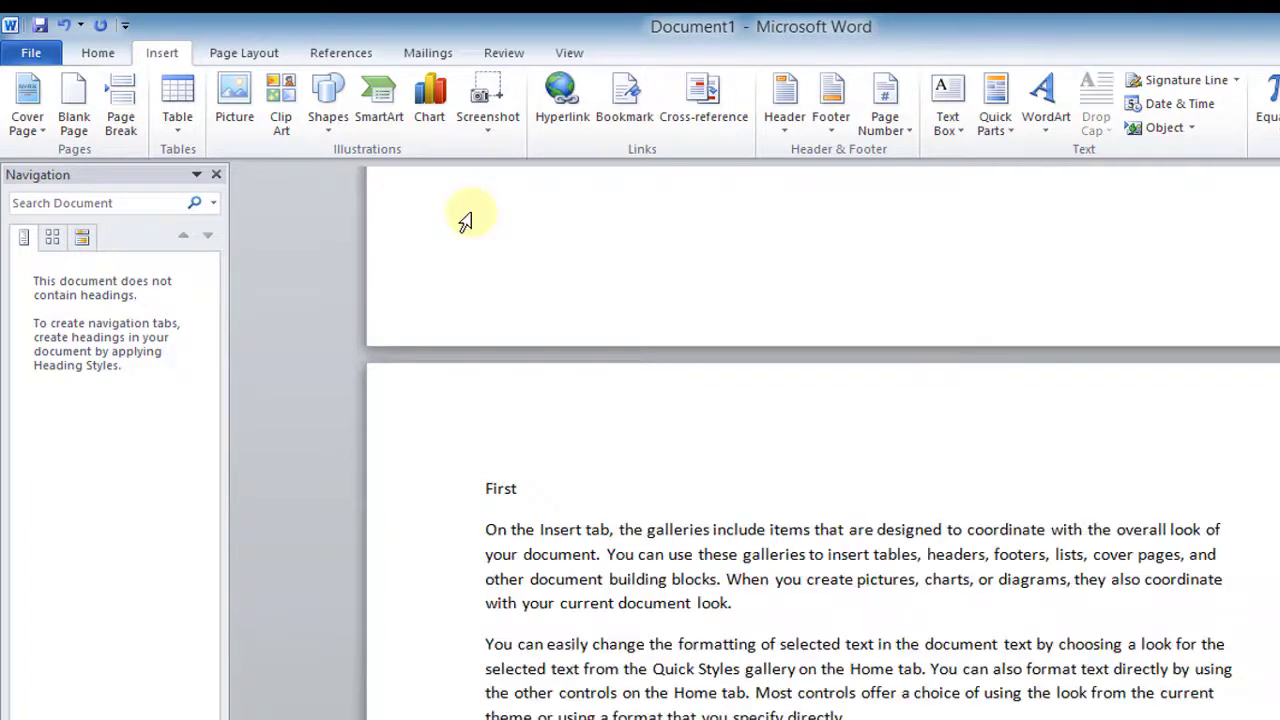
scroll(734, 597, down, 5)
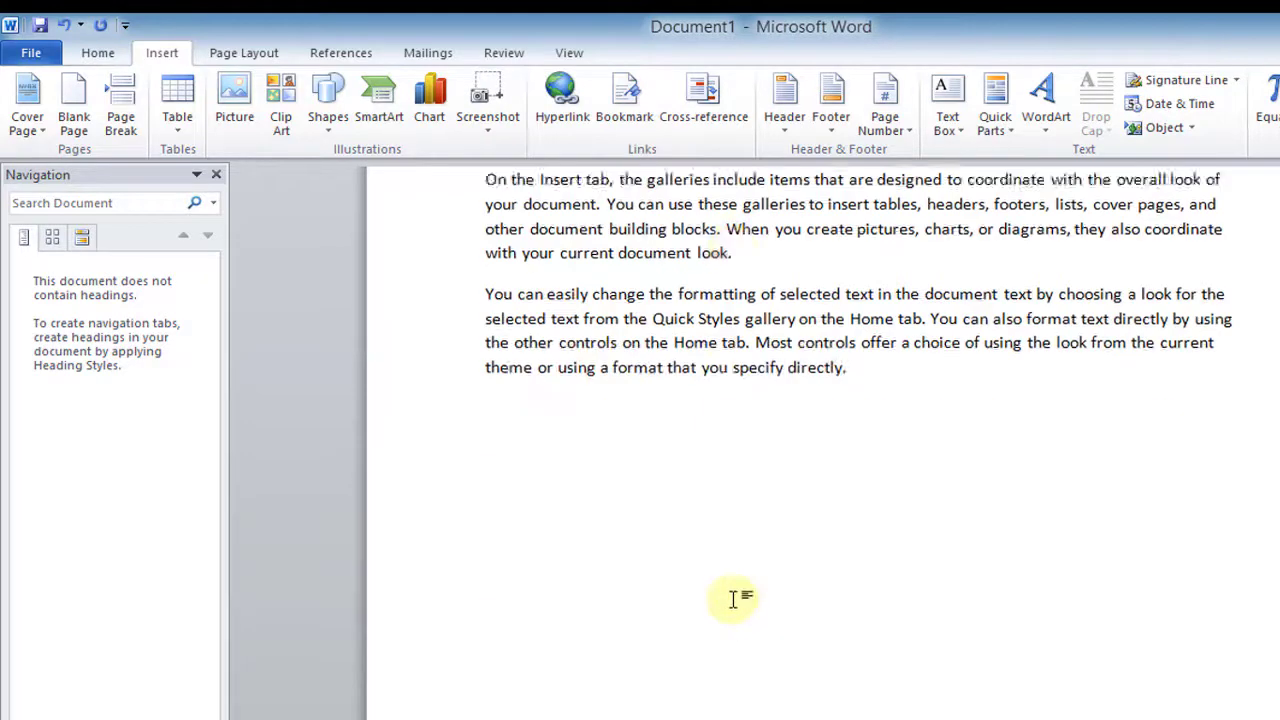
scroll(736, 603, down, 3)
scroll(736, 603, down, 3)
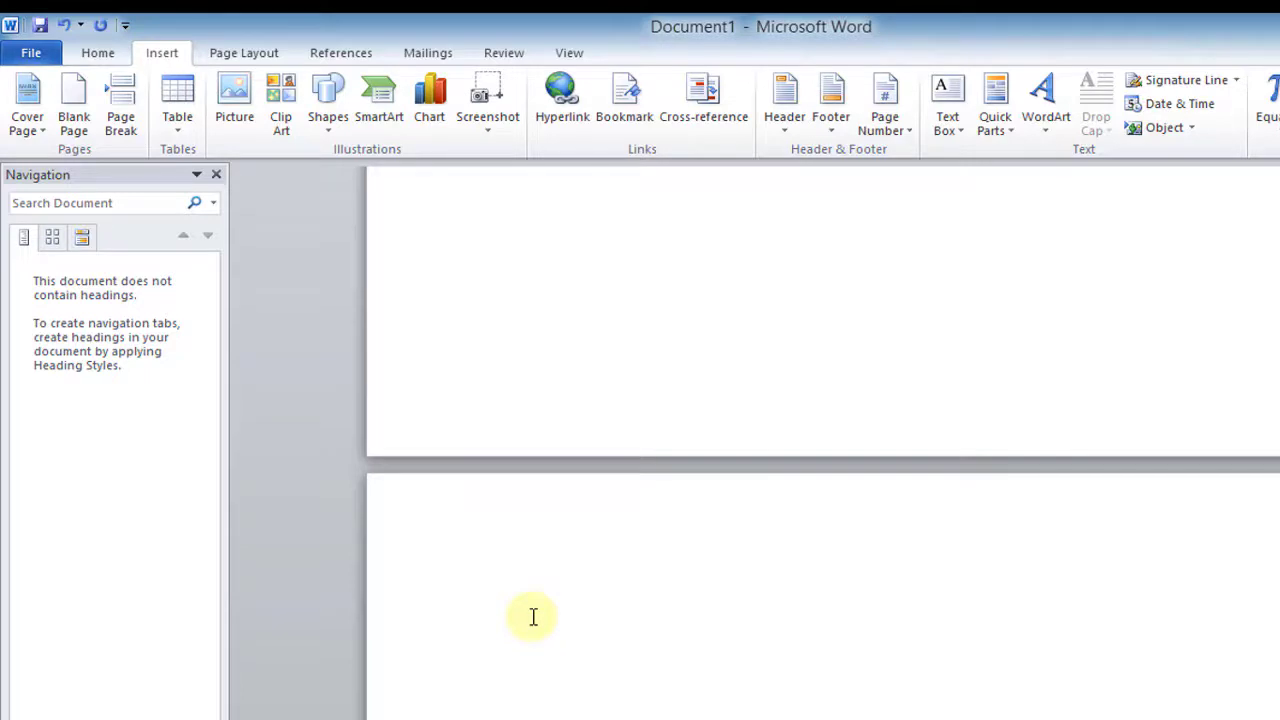
On the next page type 'Second' above two =rand(2) sample paragraphs, then select 'Second'
text(se)
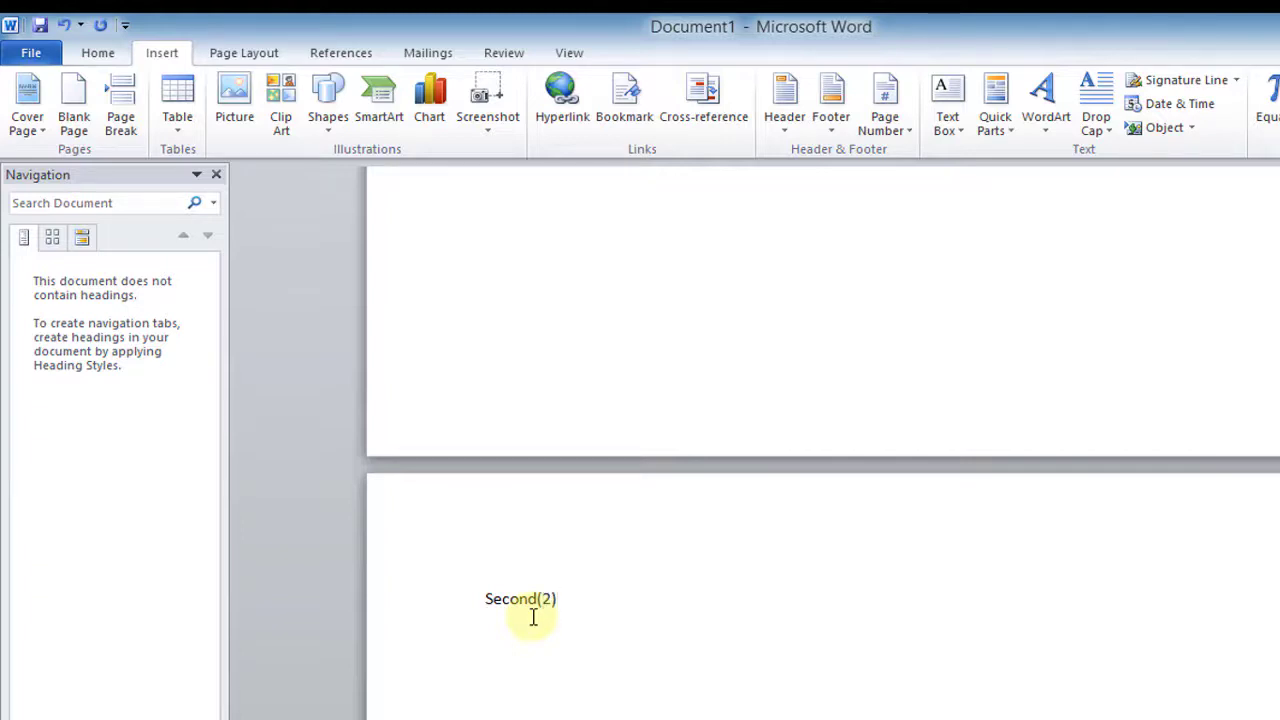
key(Return)
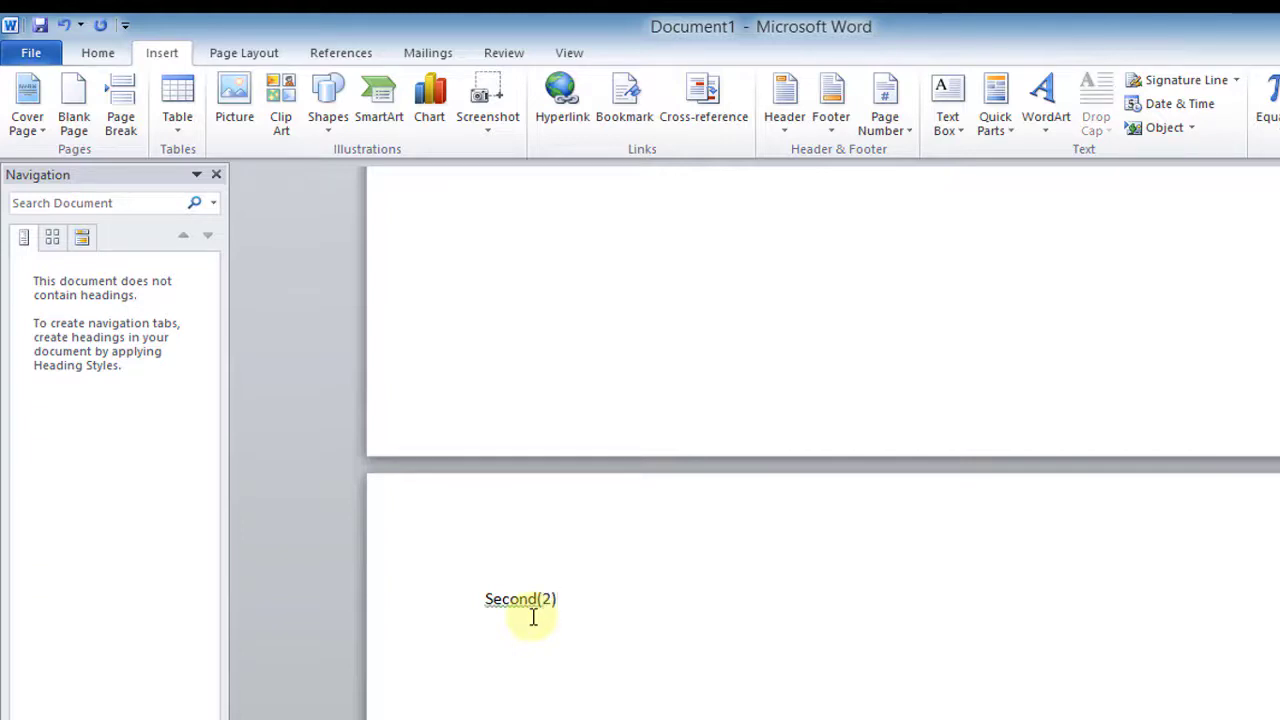
text(=r)
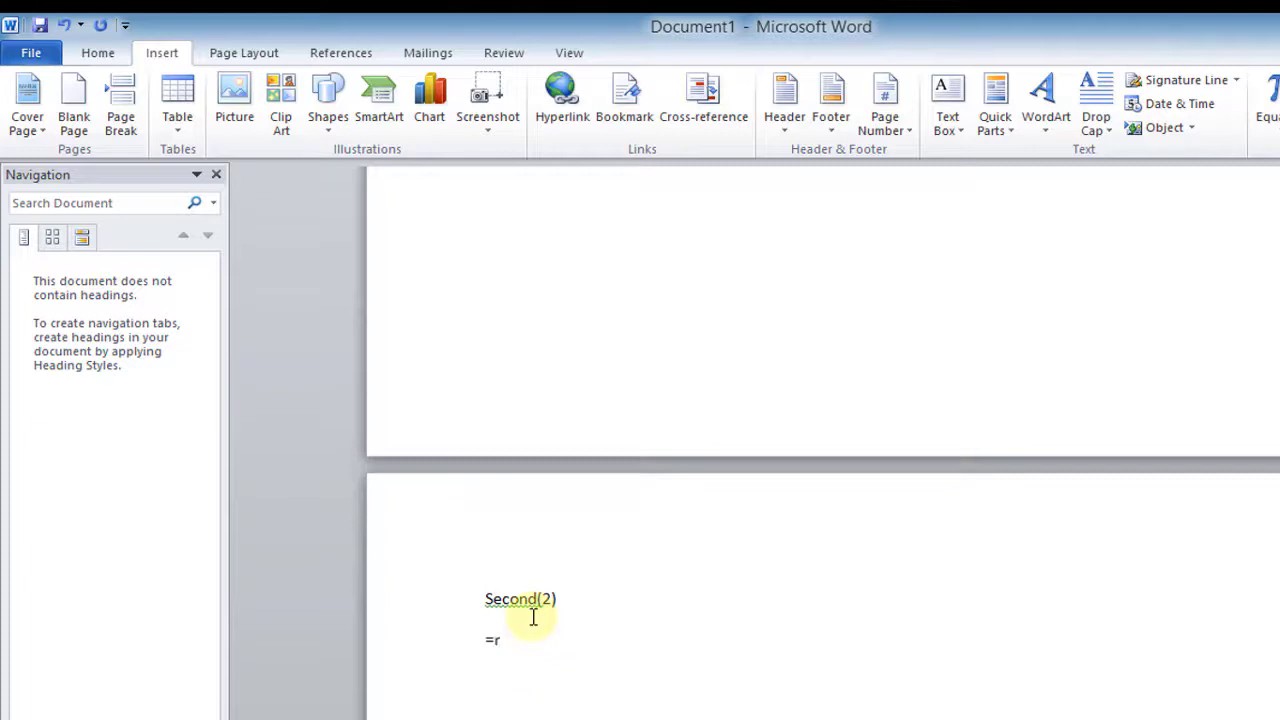
text(and(2)
key(Return)
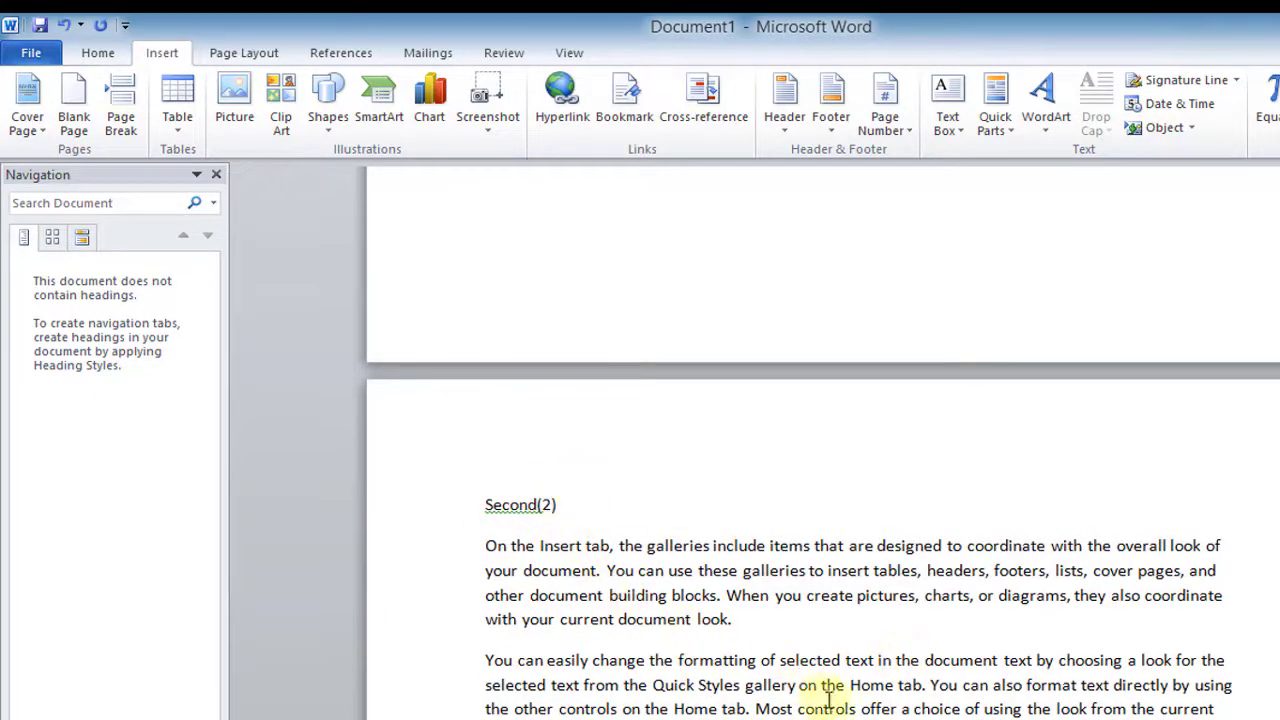
scroll(829, 677, down, 5)
scroll(829, 687, up, 3)
scroll(826, 686, up, 2)
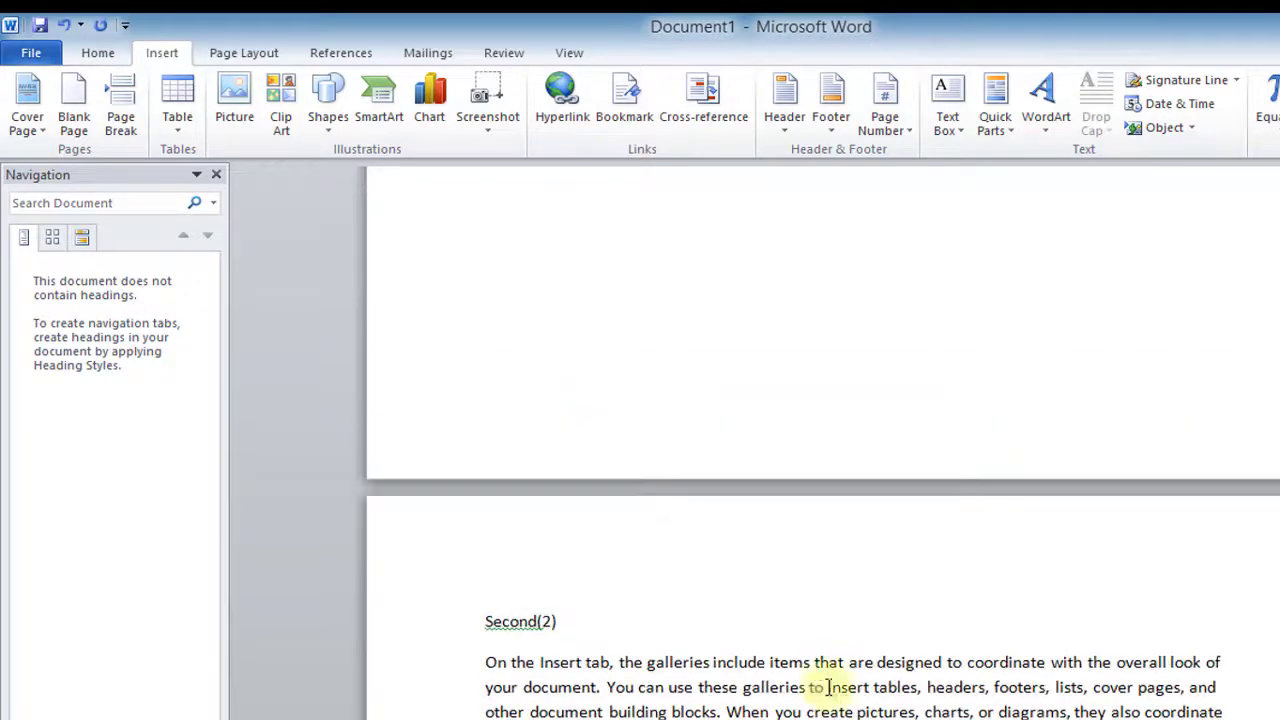
click(565, 621)
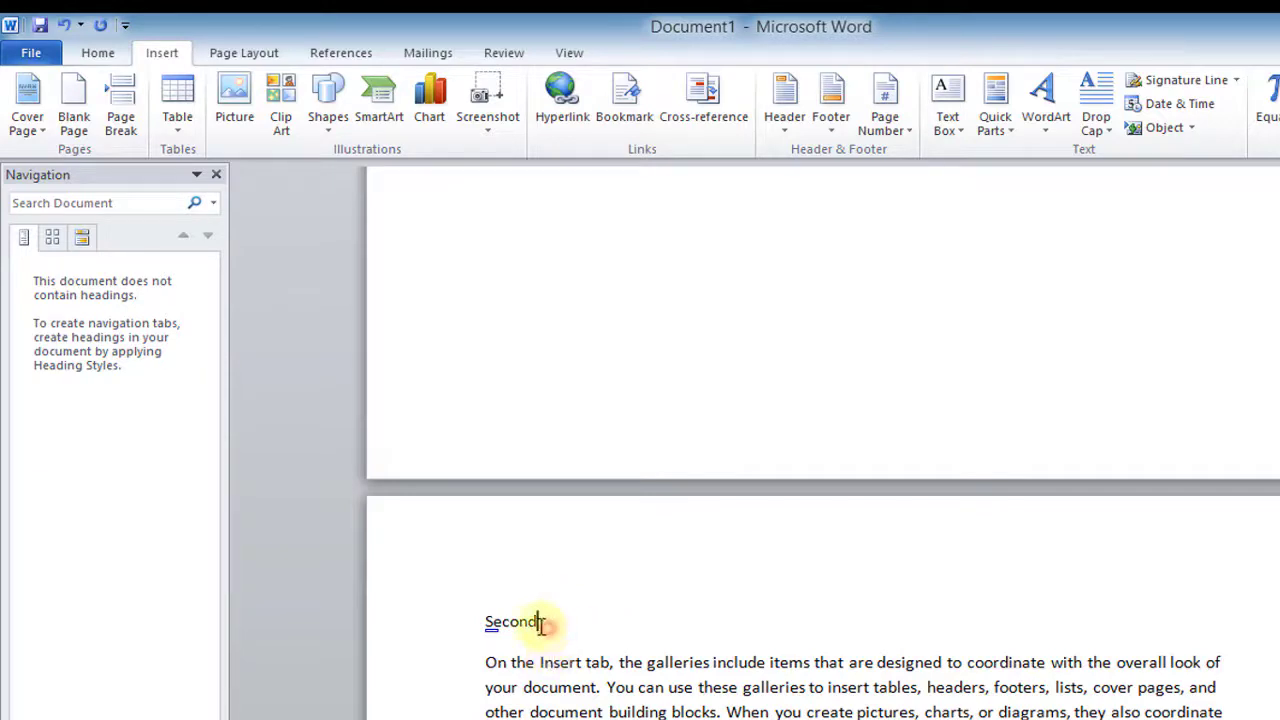
drag(540, 622, 486, 622)
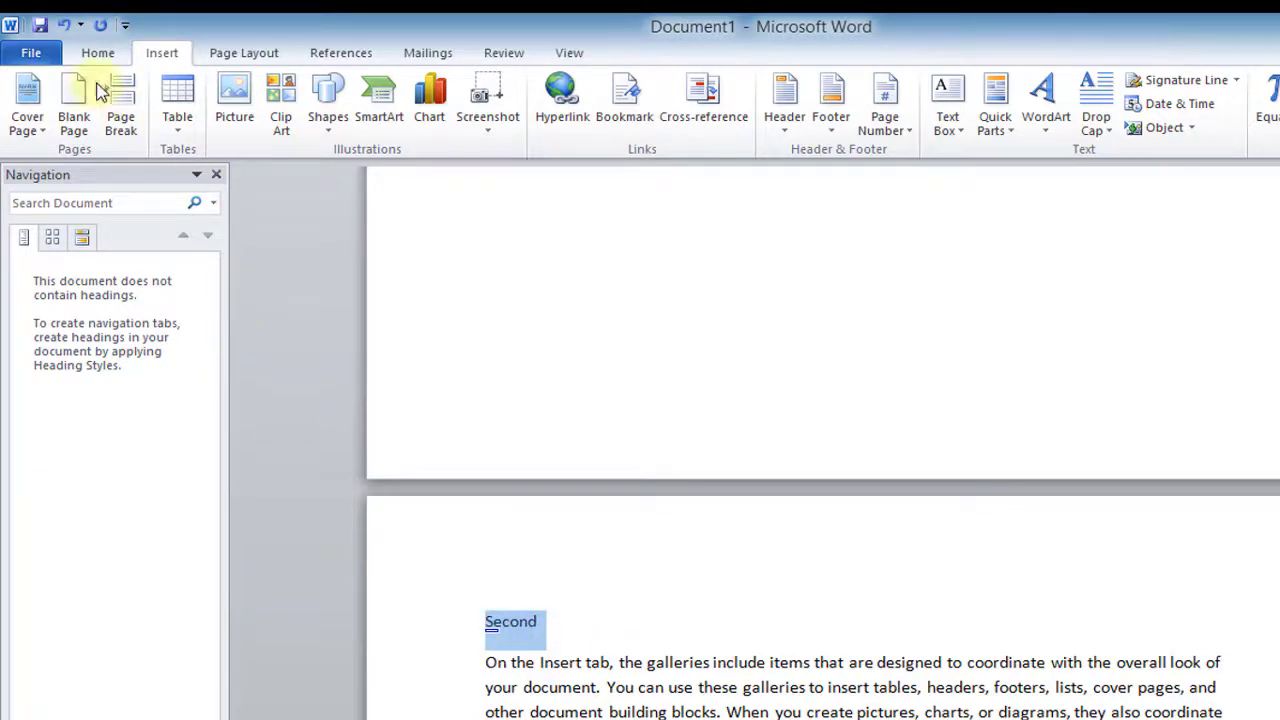
Apply the Heading 1 style to the 'Second' line
click(98, 53)
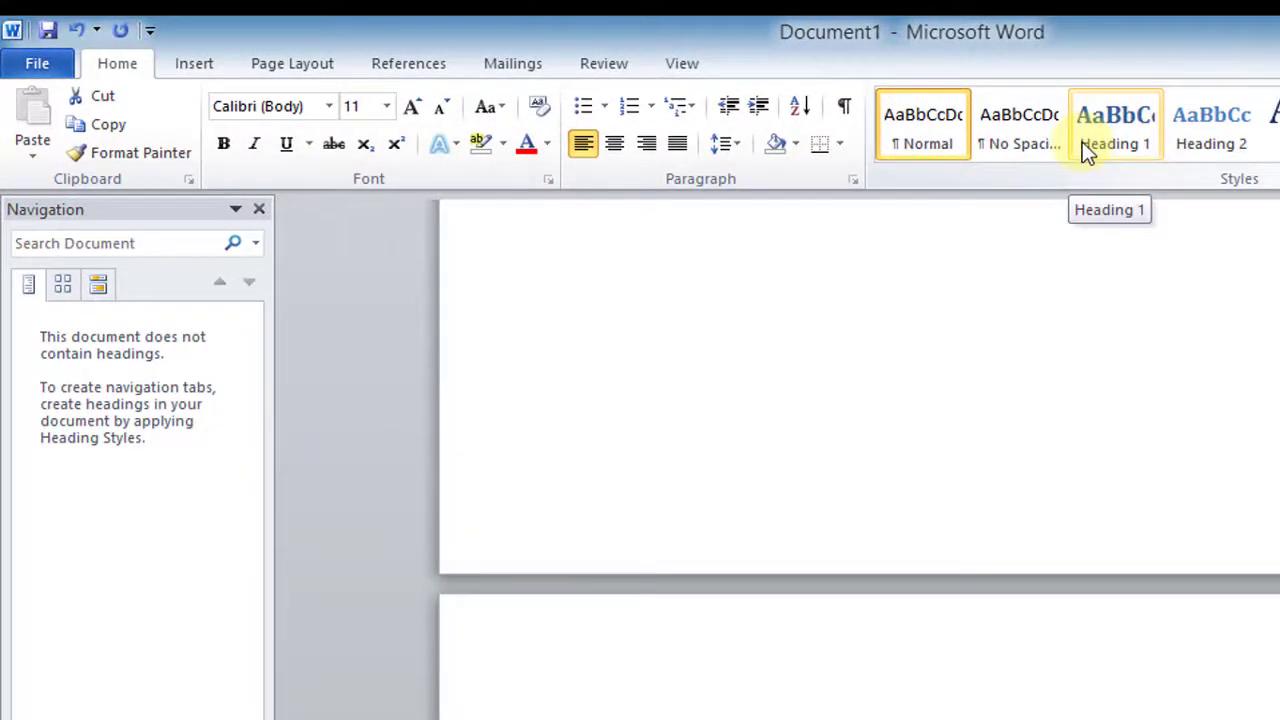
click(1087, 150)
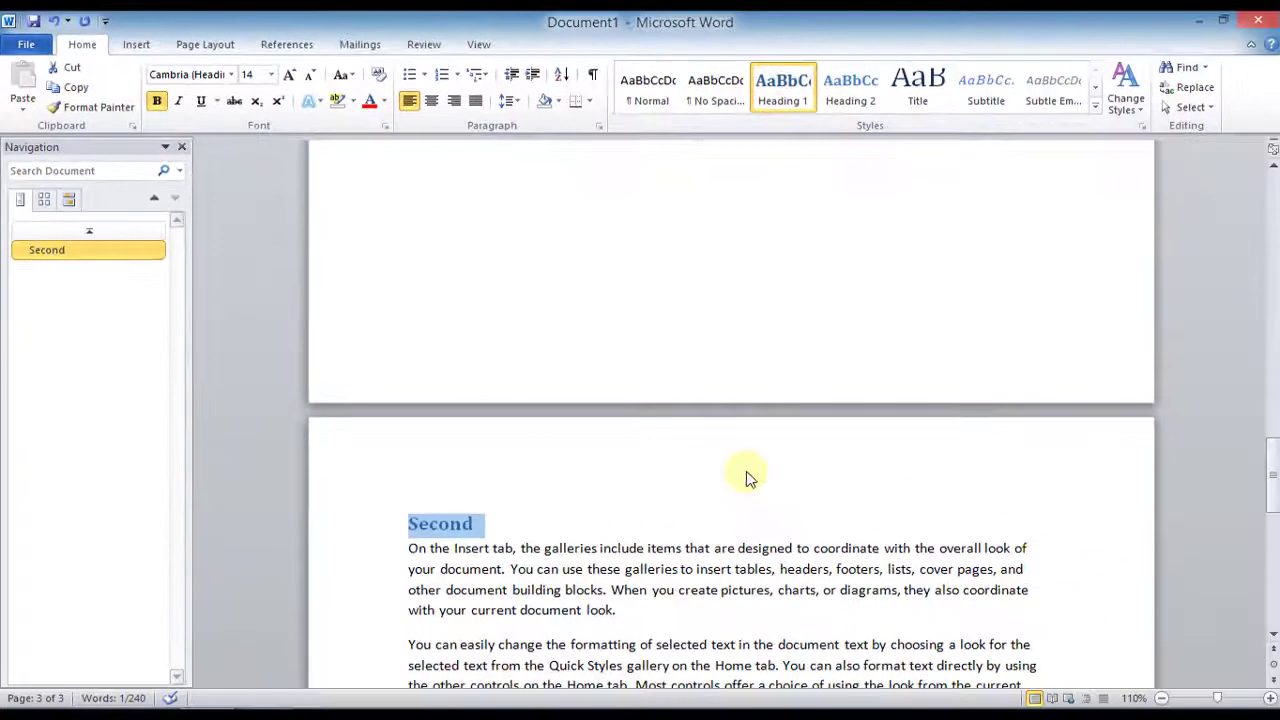
click(594, 500)
scroll(628, 540, up, 2)
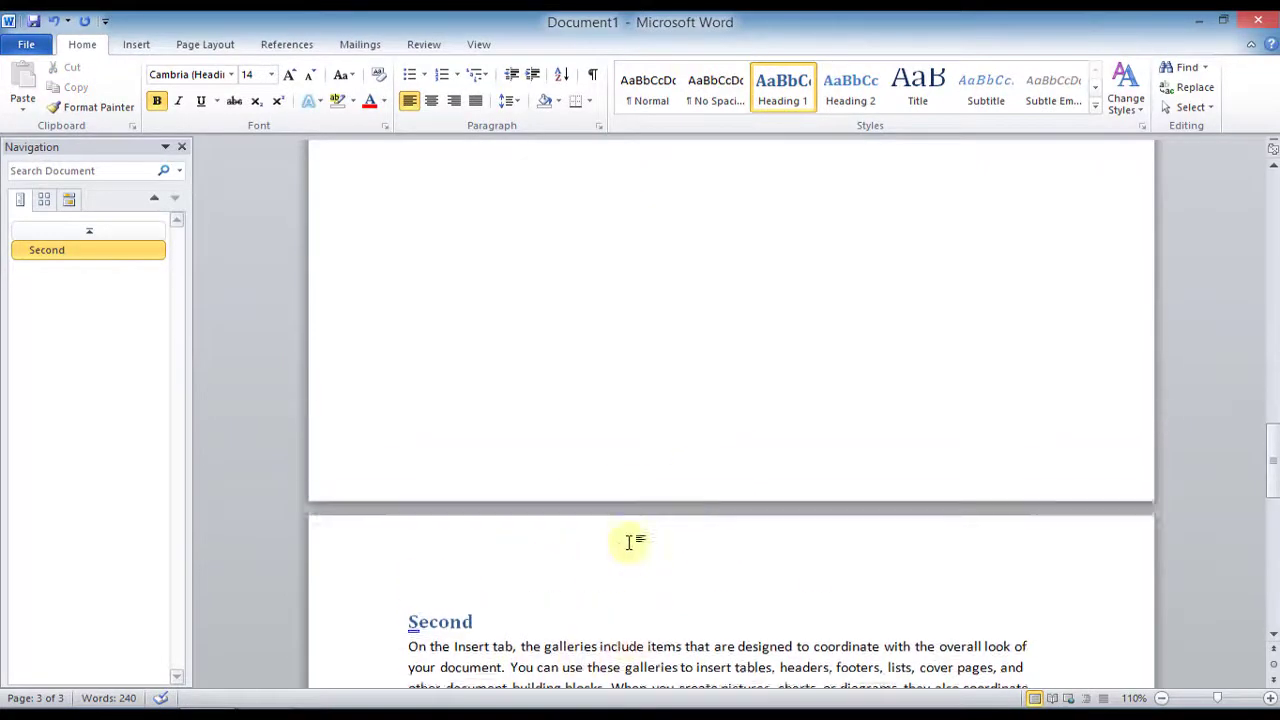
scroll(629, 533, up, 4)
scroll(629, 533, up, 5)
scroll(634, 531, up, 2)
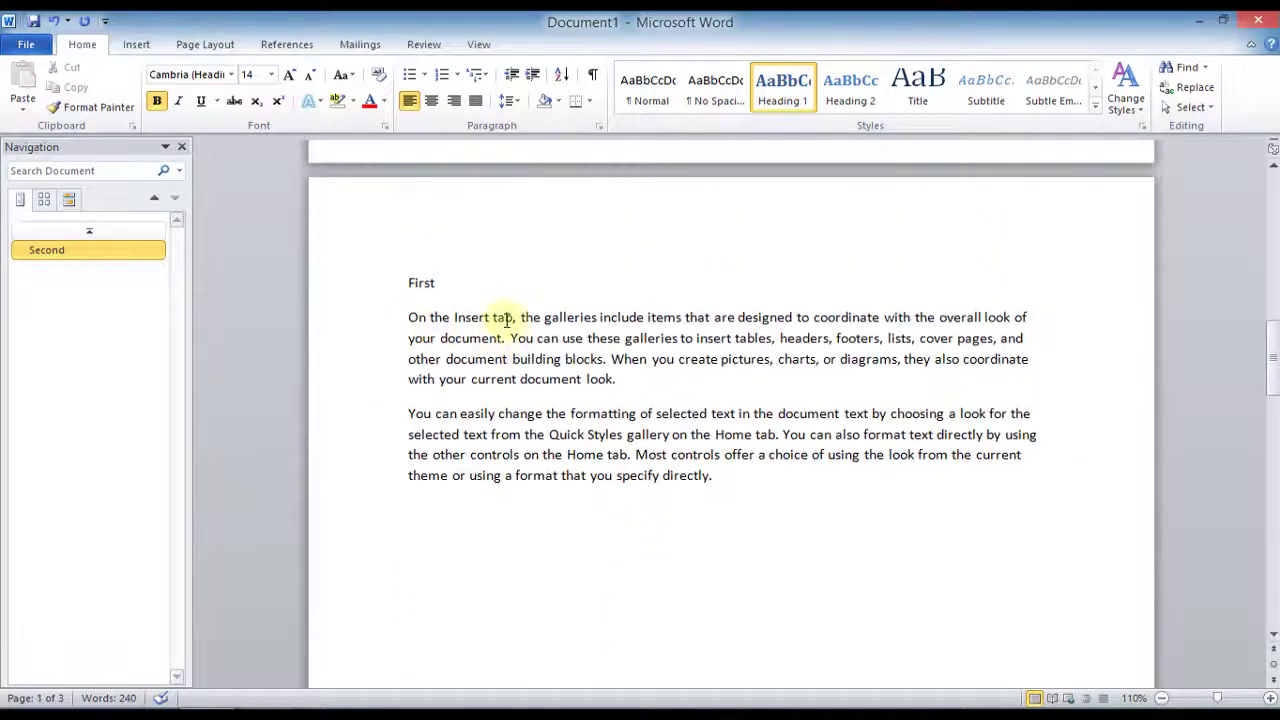
Apply the Heading 1 style to the 'First' line
double_click(430, 283)
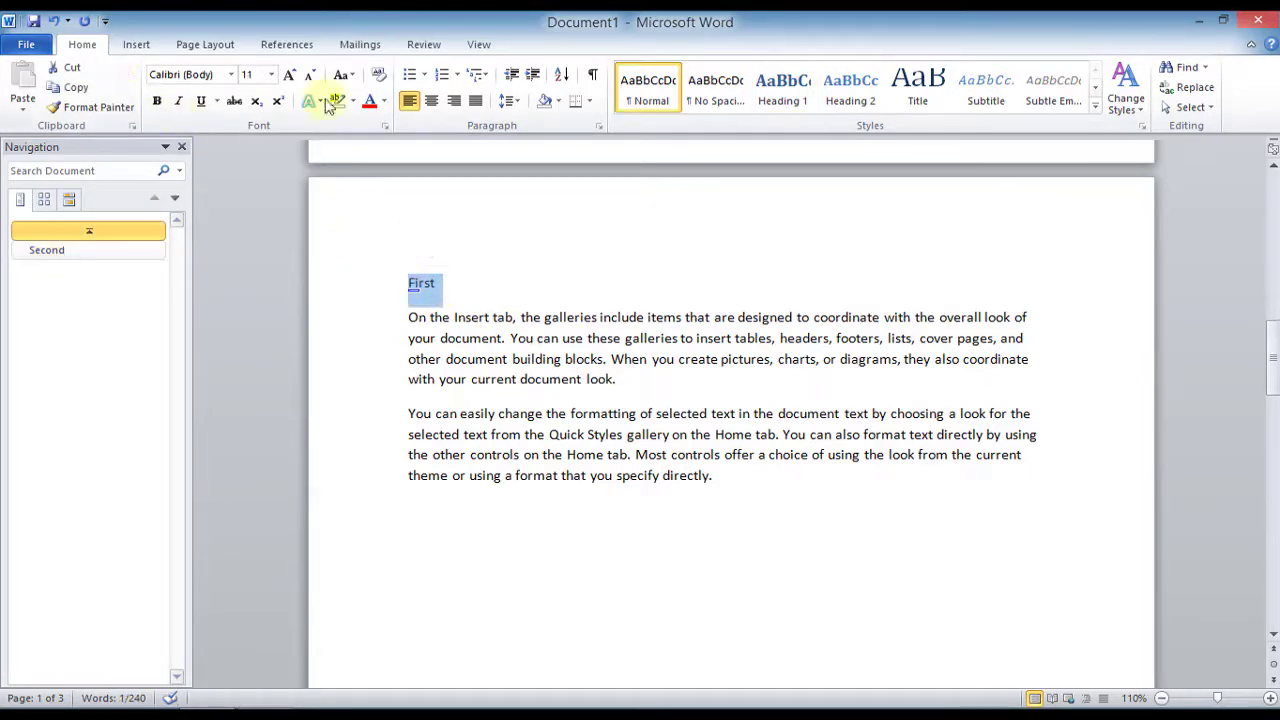
click(785, 101)
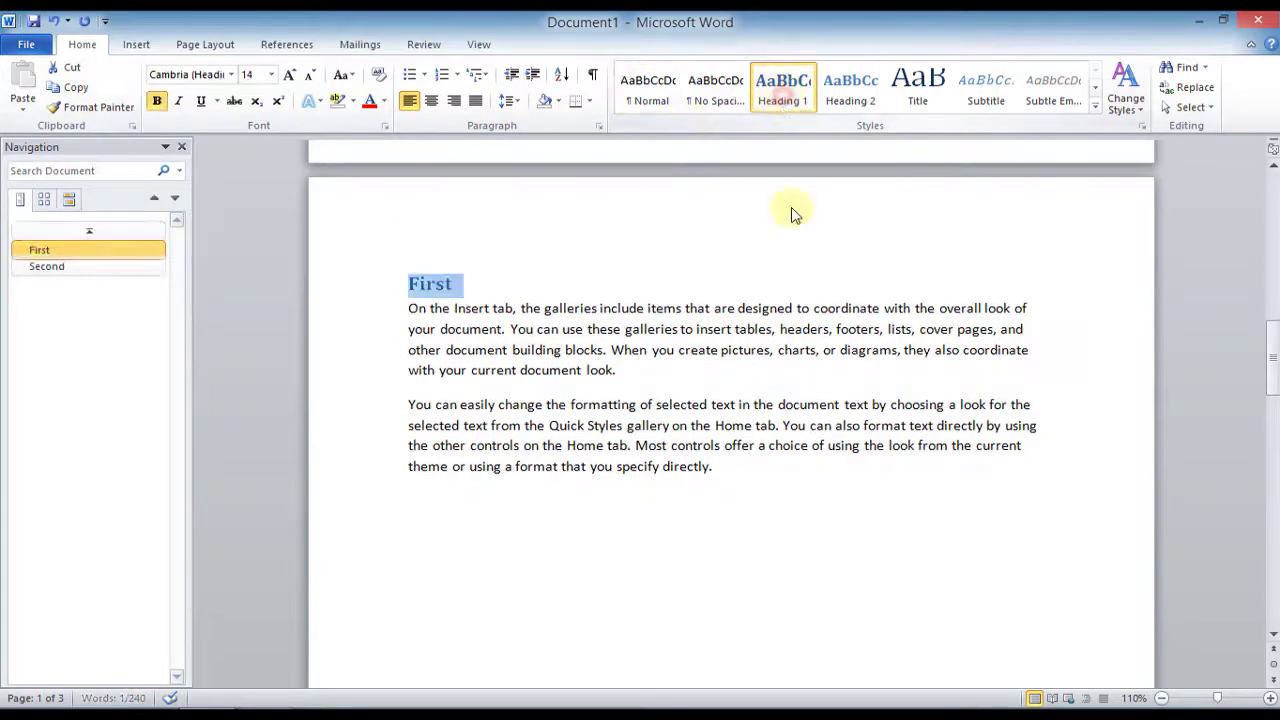
click(860, 515)
scroll(848, 606, up, 3)
scroll(848, 606, up, 3)
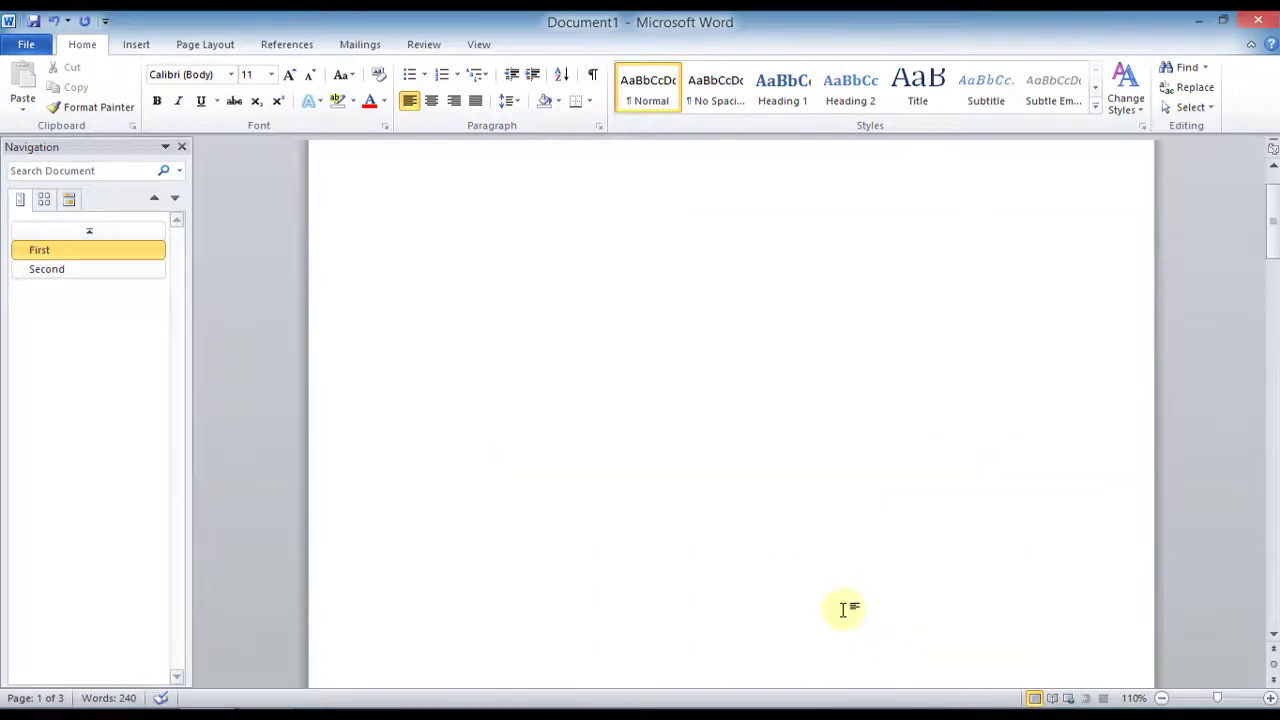
scroll(848, 606, up, 1)
At the document's start, insert Heading-type cross-references to 'First' and 'Second'
click(455, 317)
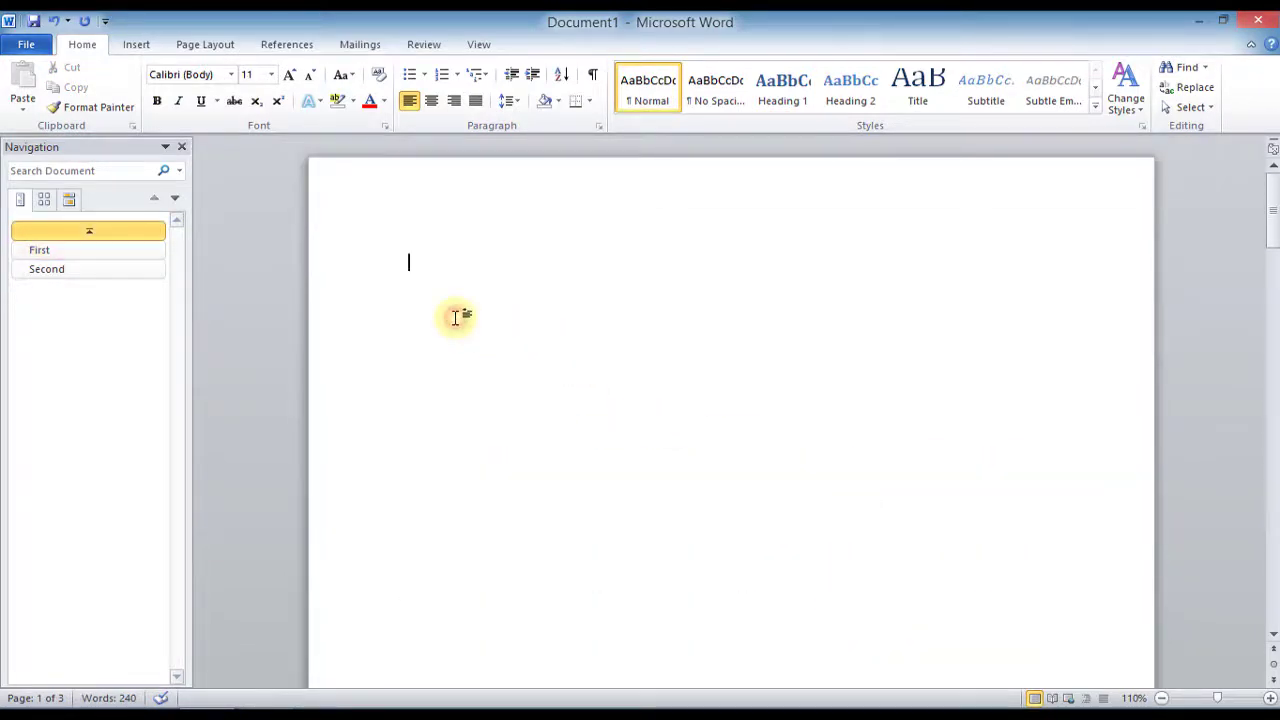
click(149, 46)
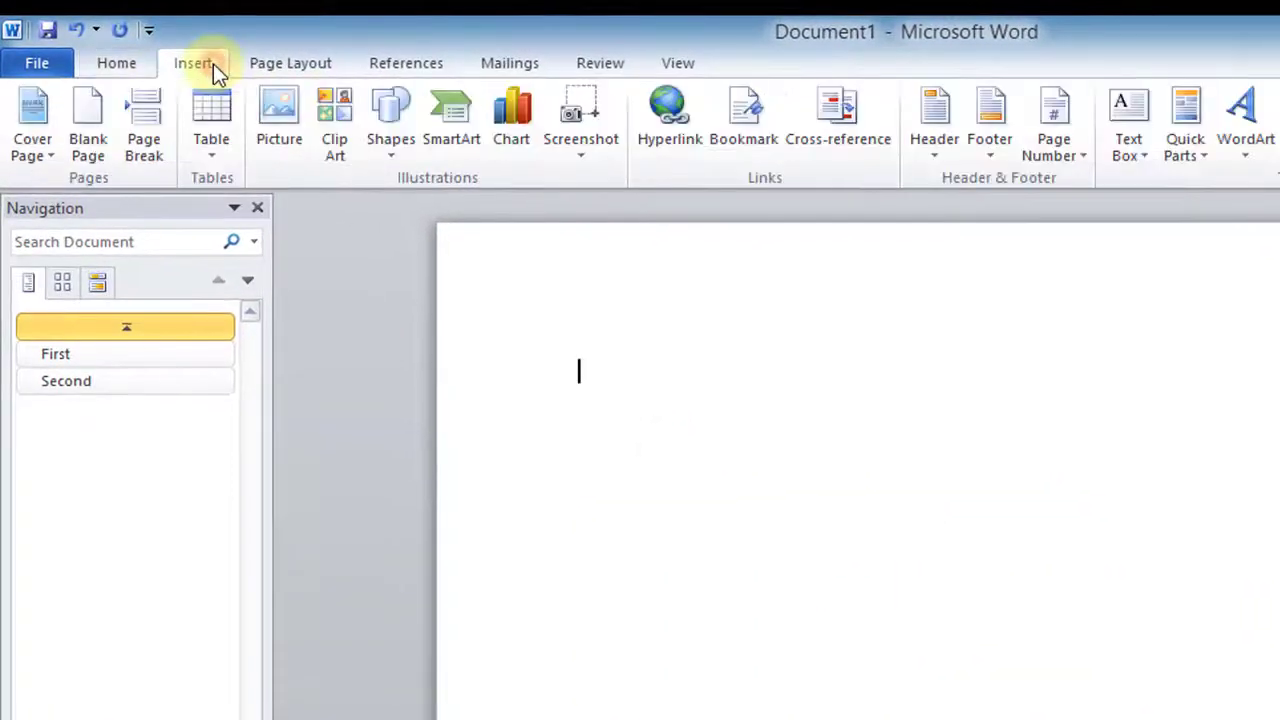
click(852, 145)
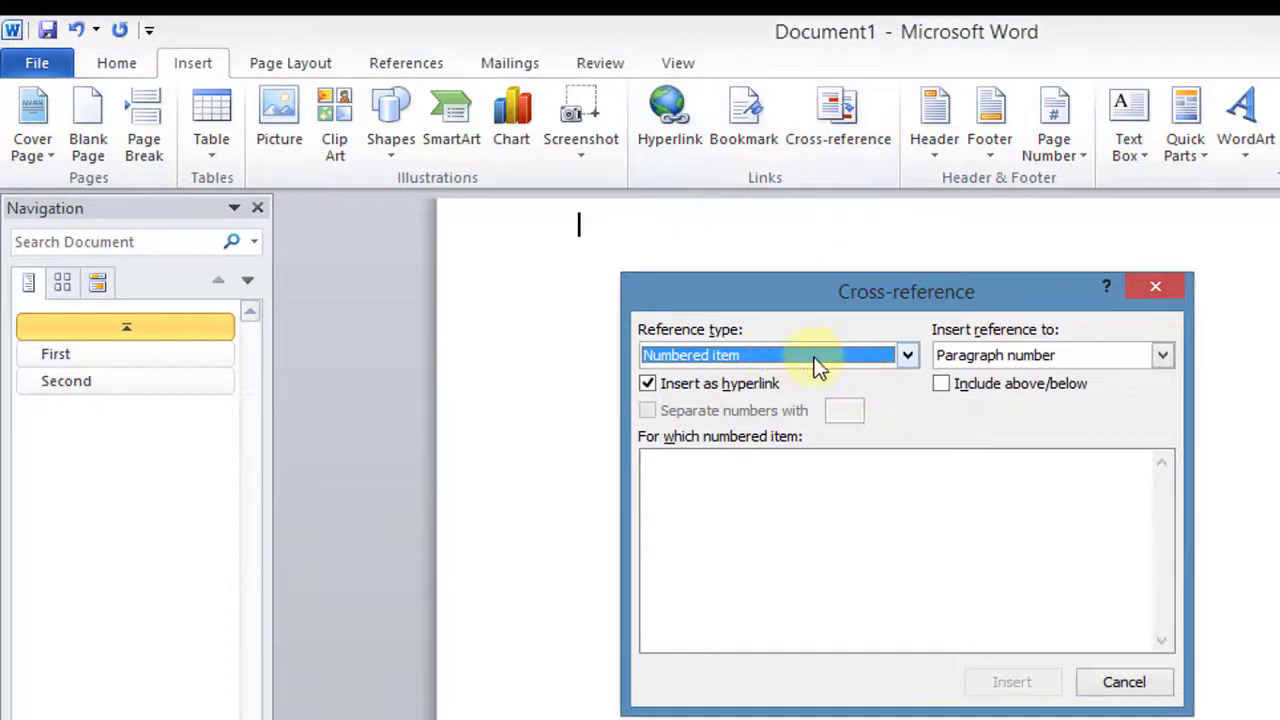
click(917, 354)
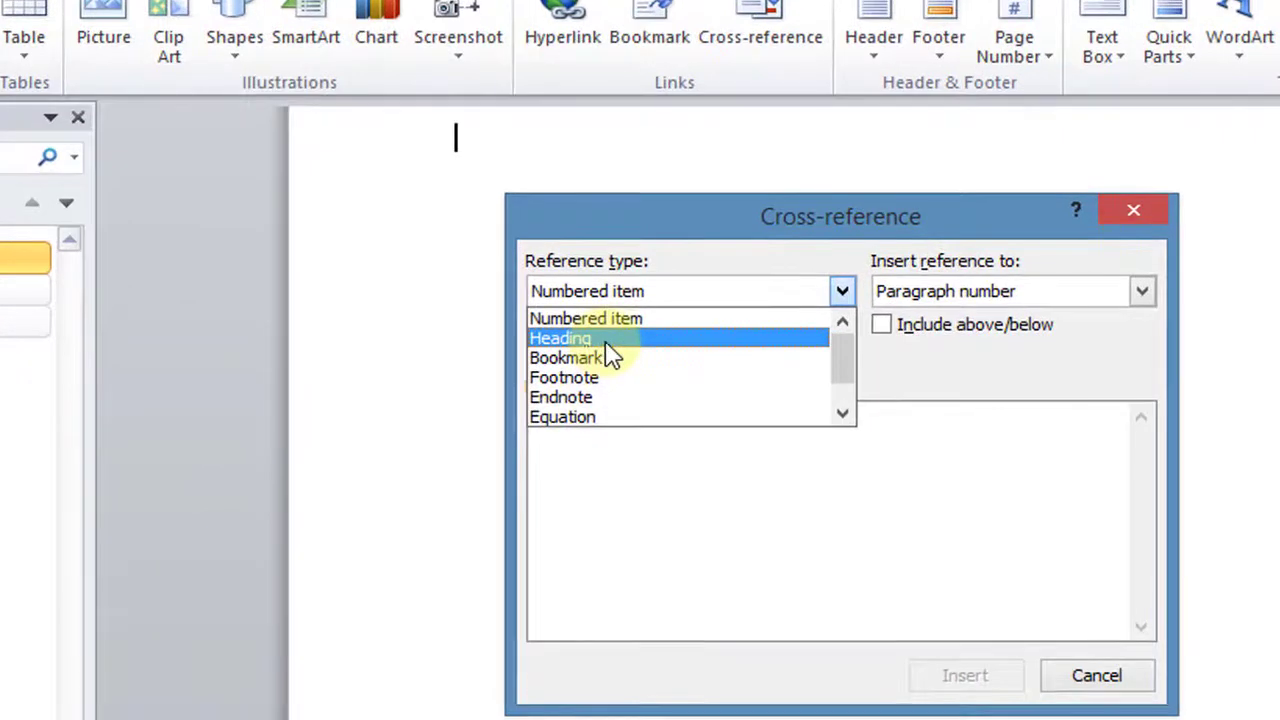
click(652, 367)
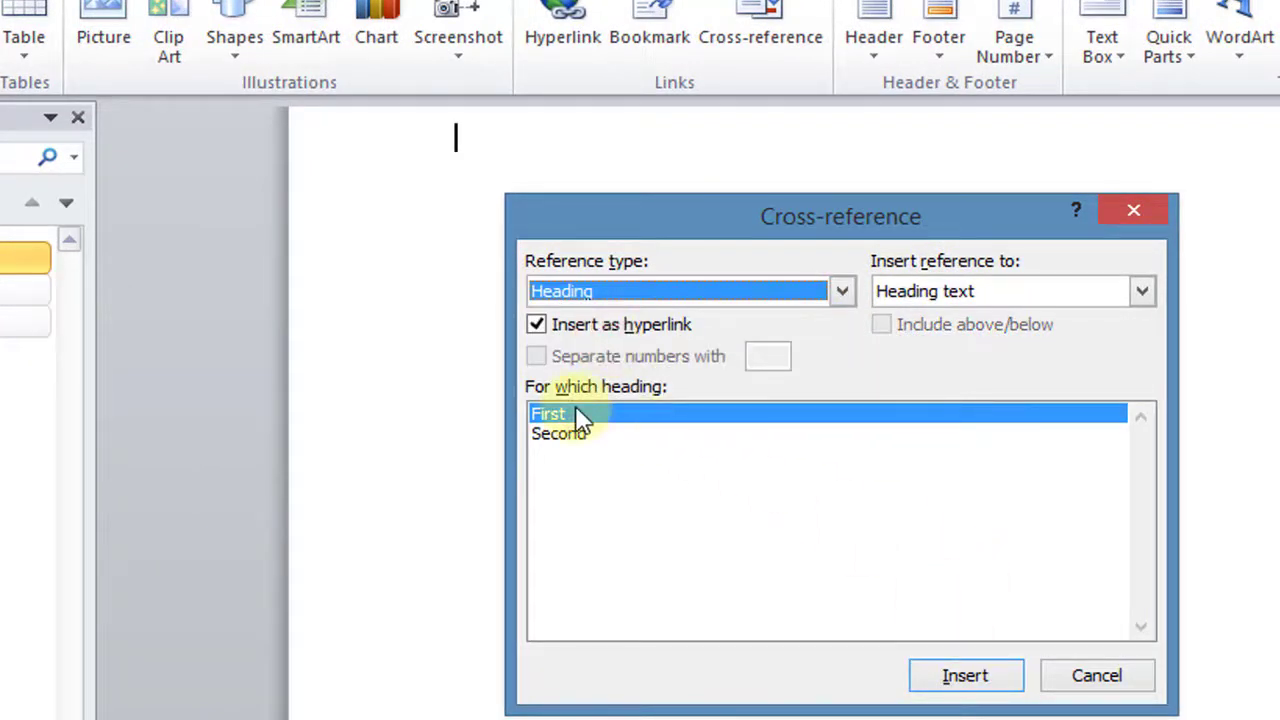
click(965, 678)
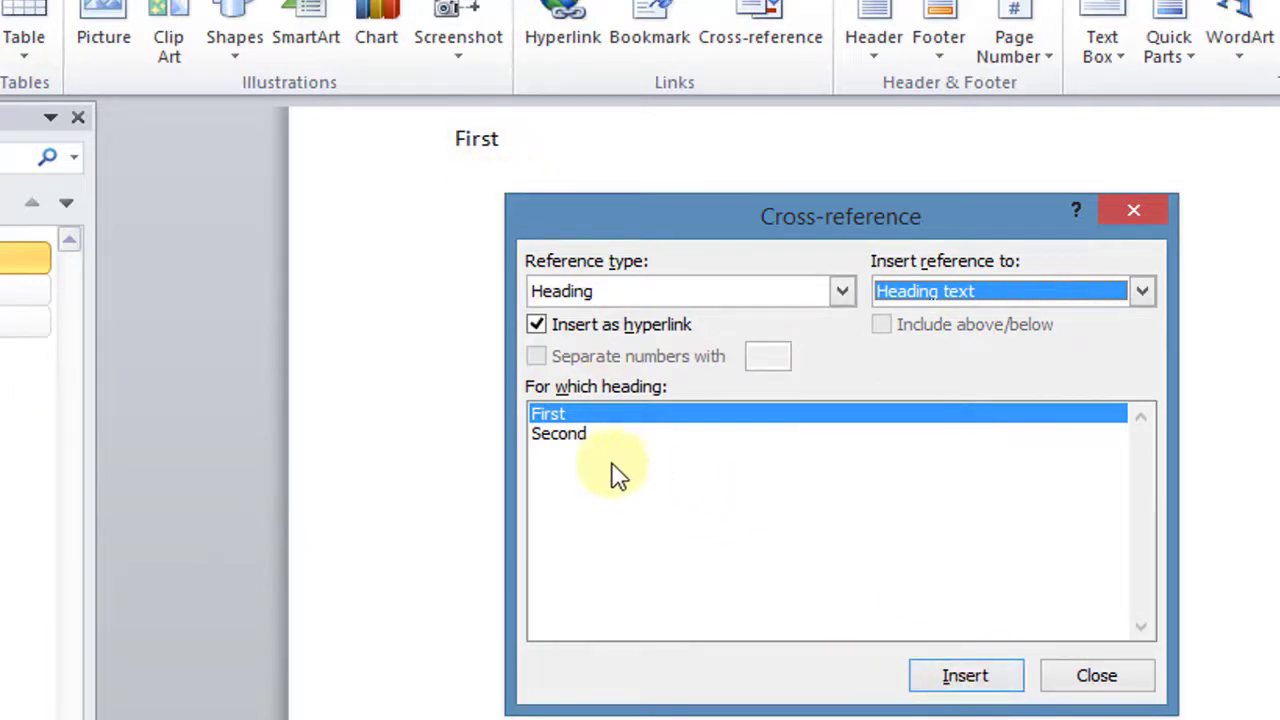
click(563, 440)
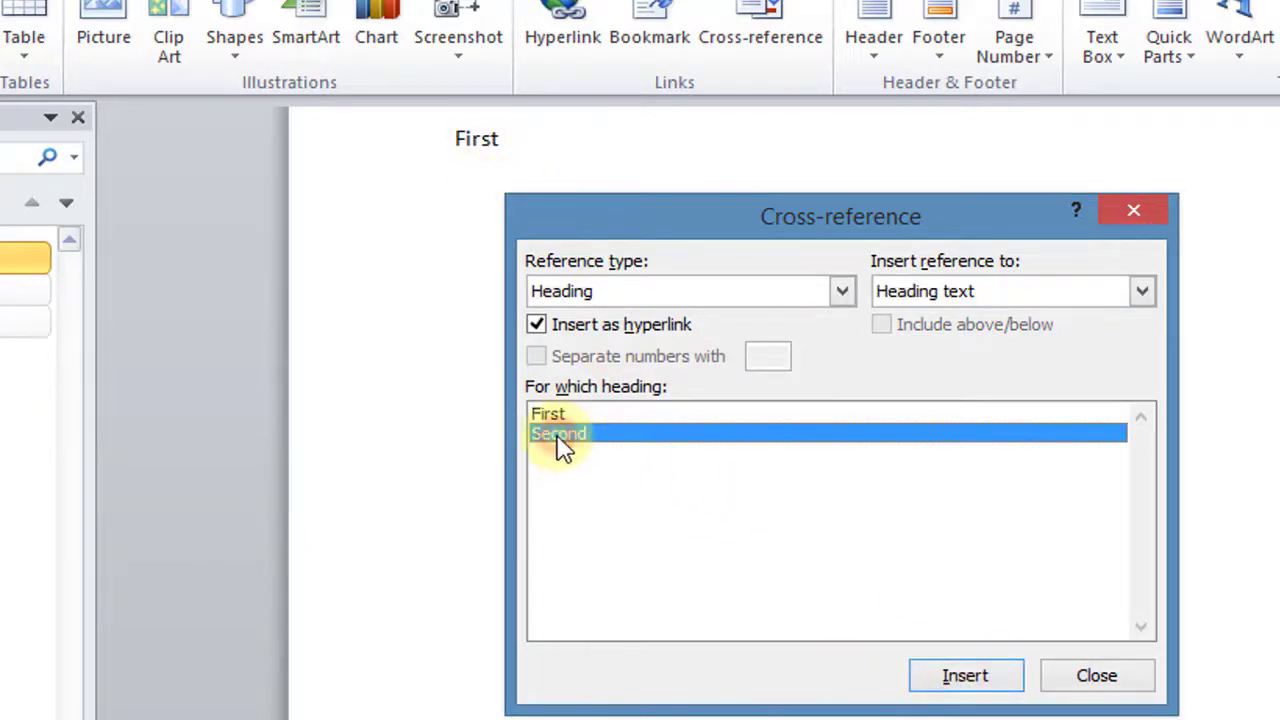
click(977, 665)
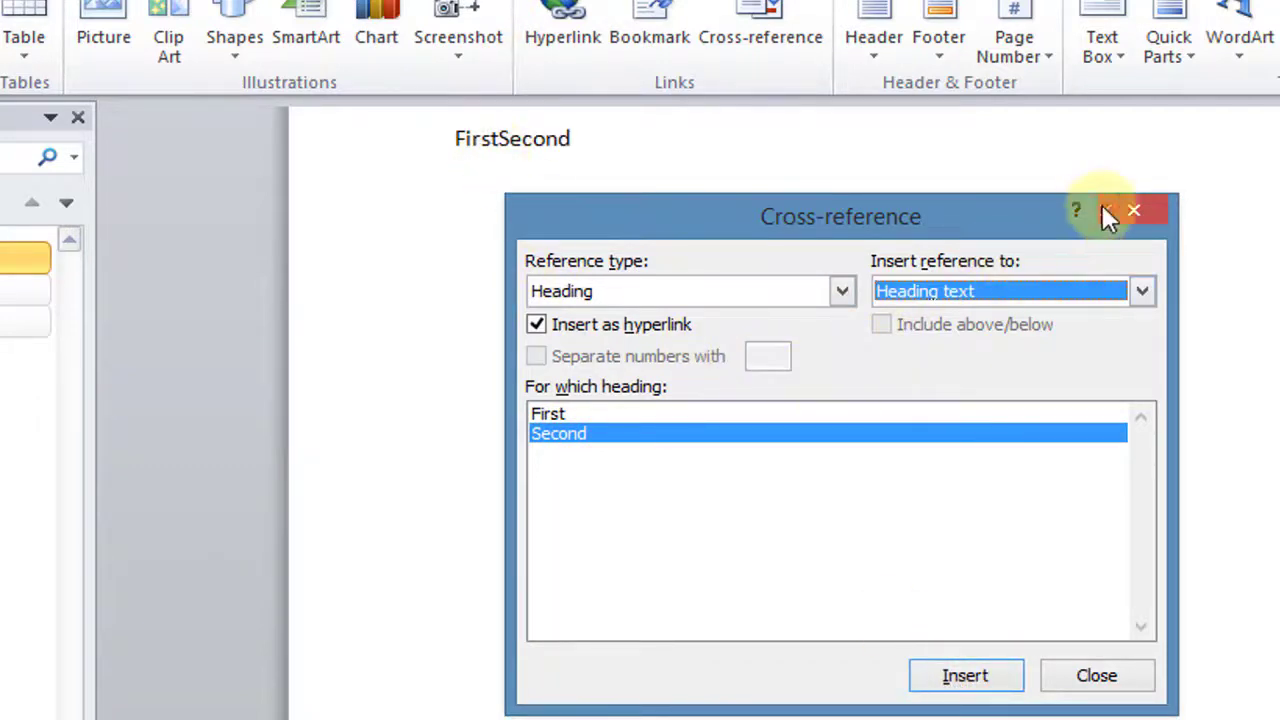
click(1136, 212)
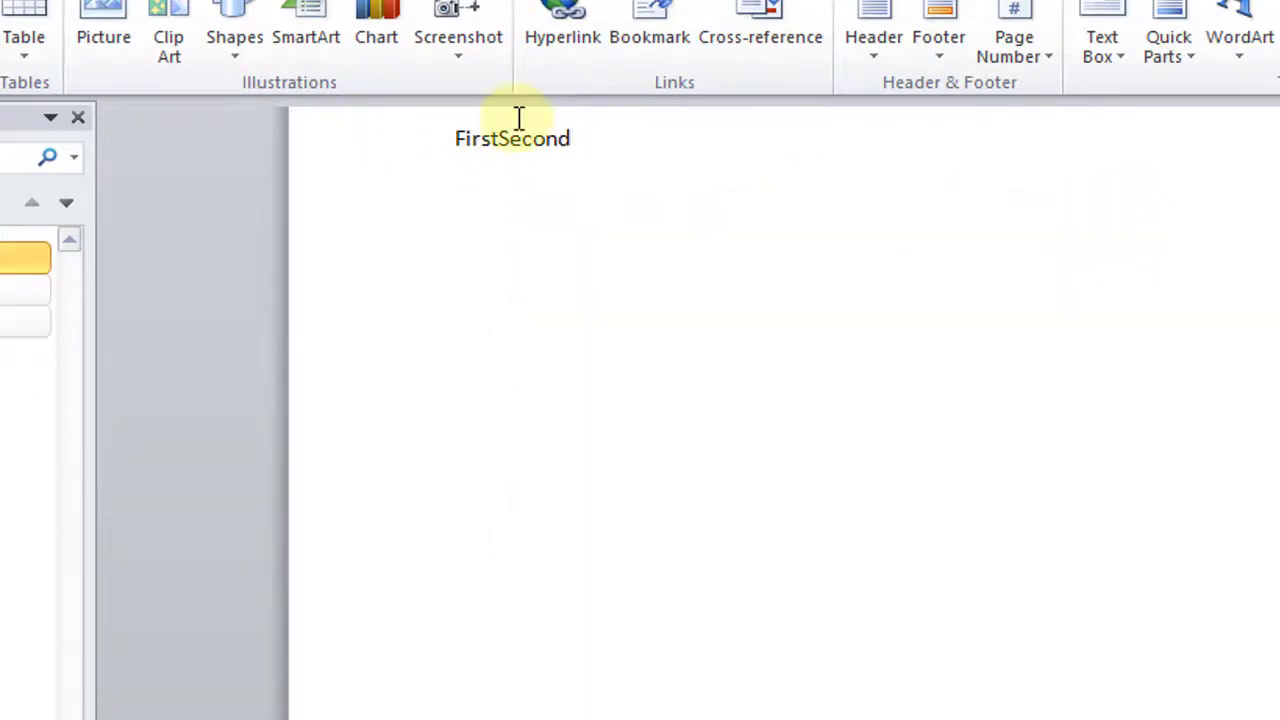
Move the 'Second' cross-reference onto its own line
click(499, 139)
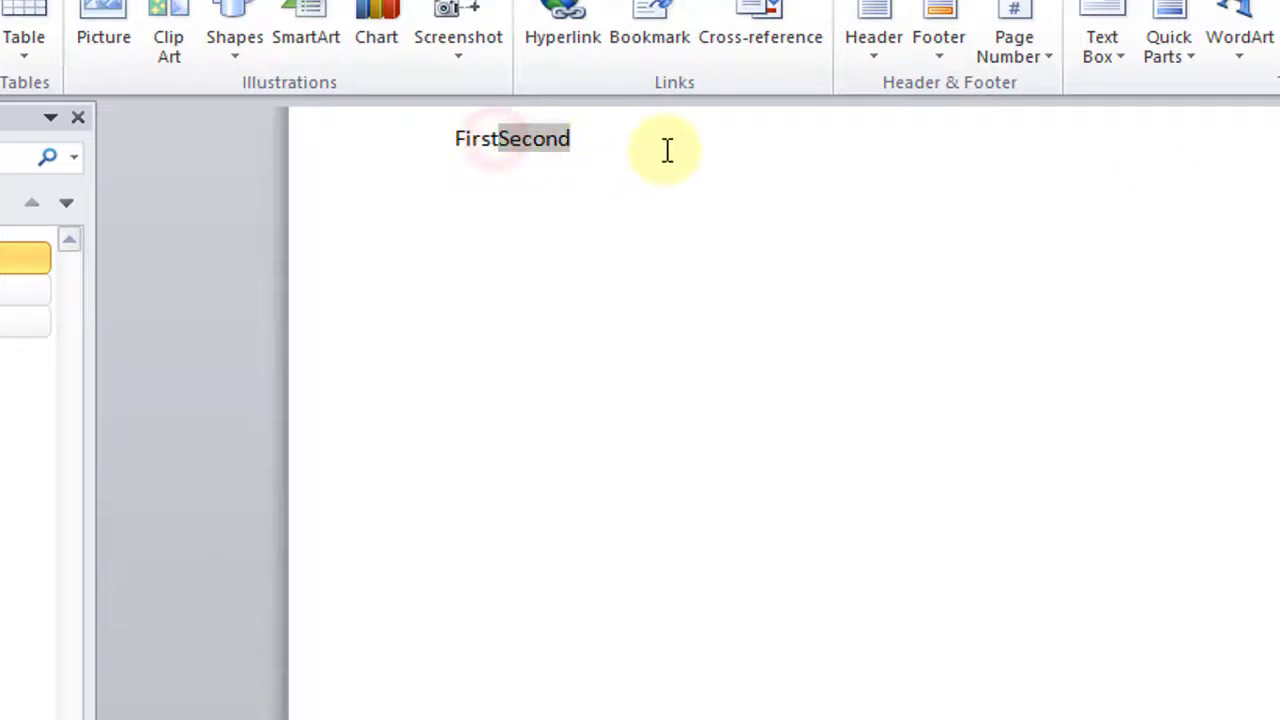
key(Return)
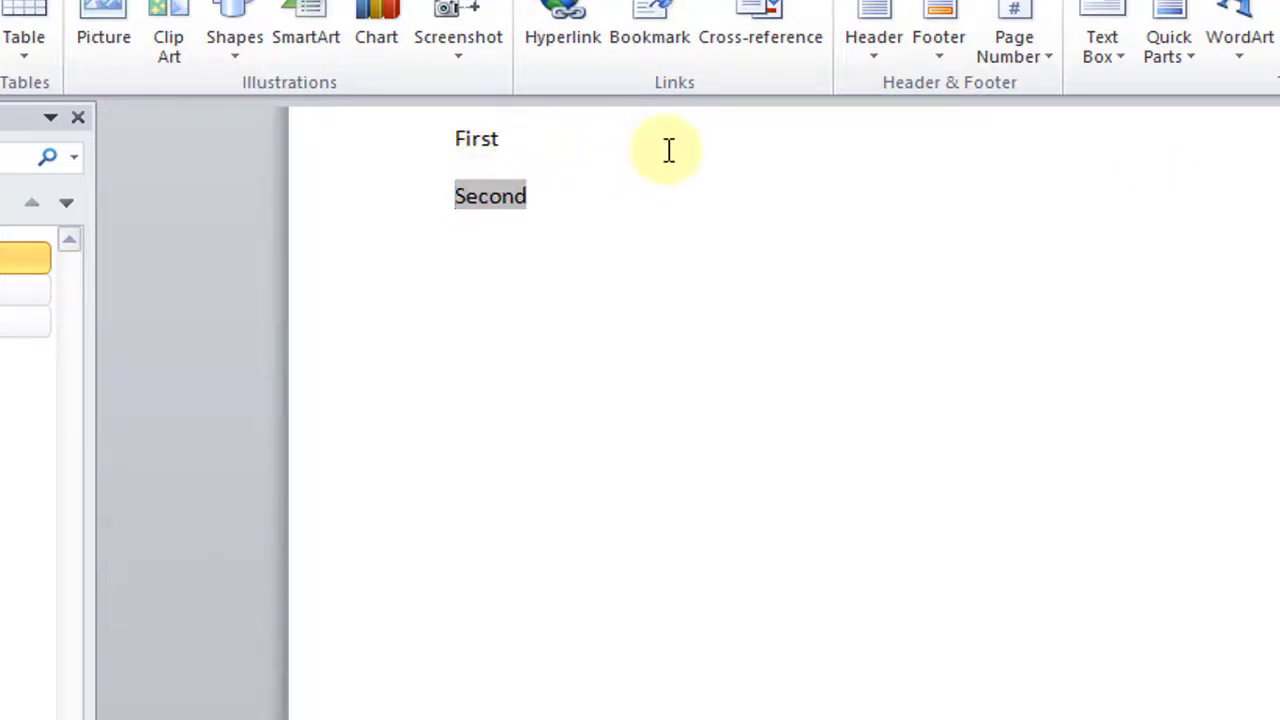
click(635, 275)
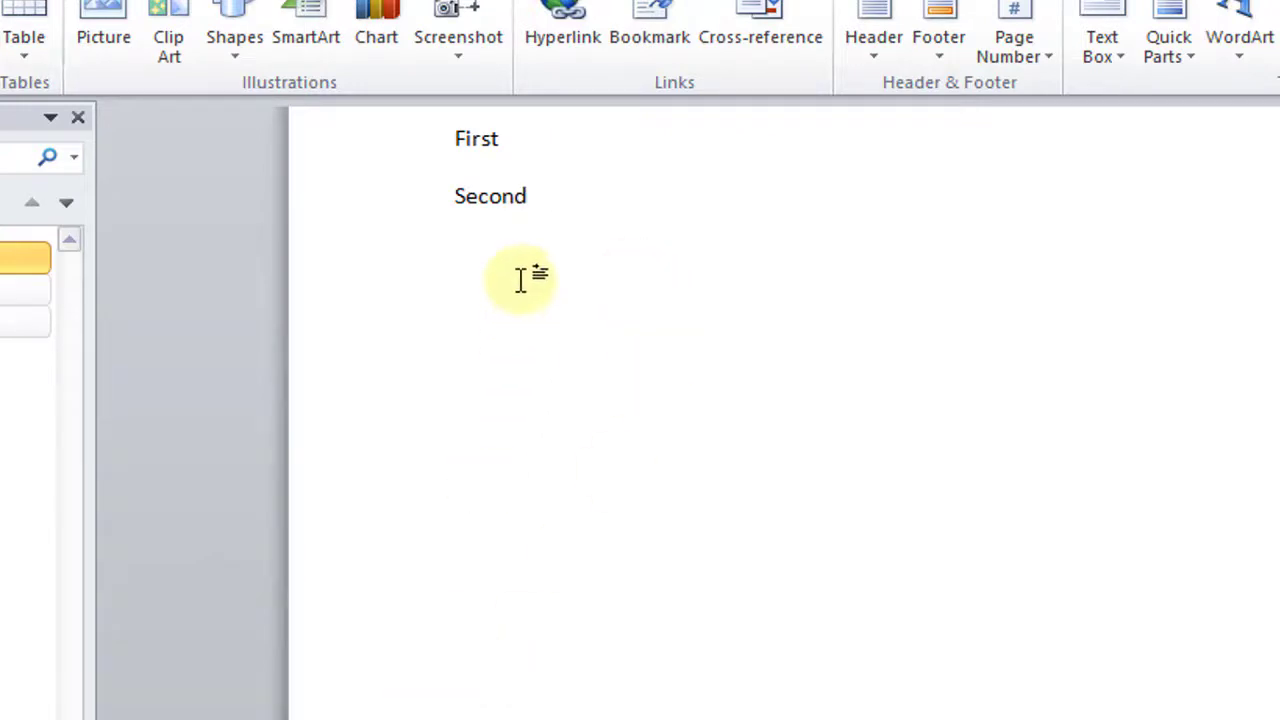
Follow the First link to its heading, then follow the Second link to its heading
mouse_move(490, 158)
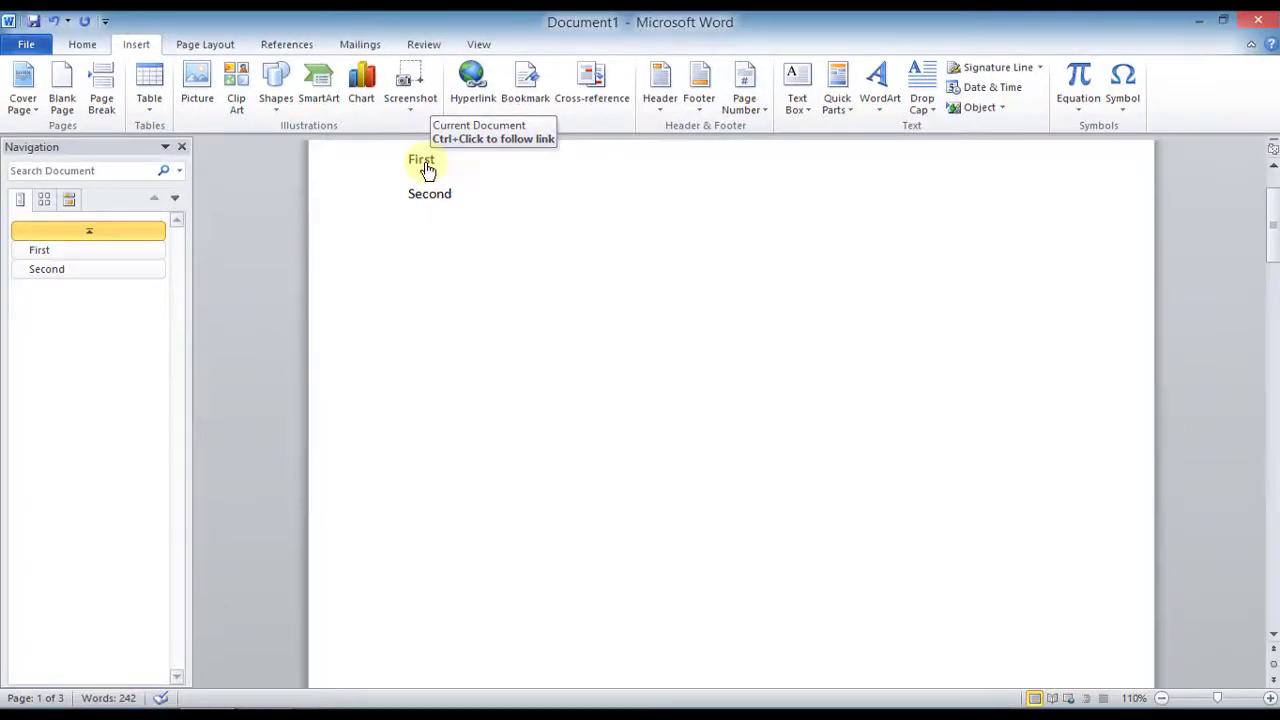
ctrl+click(424, 167)
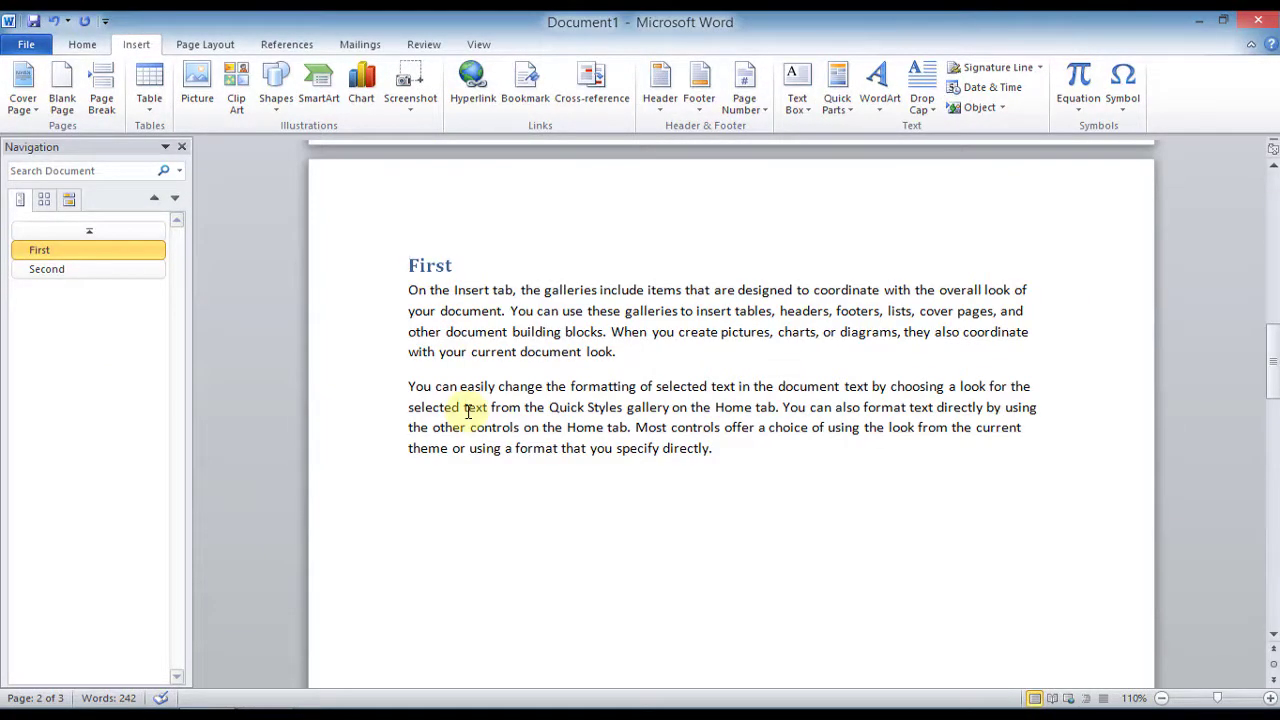
scroll(820, 515, up, 15)
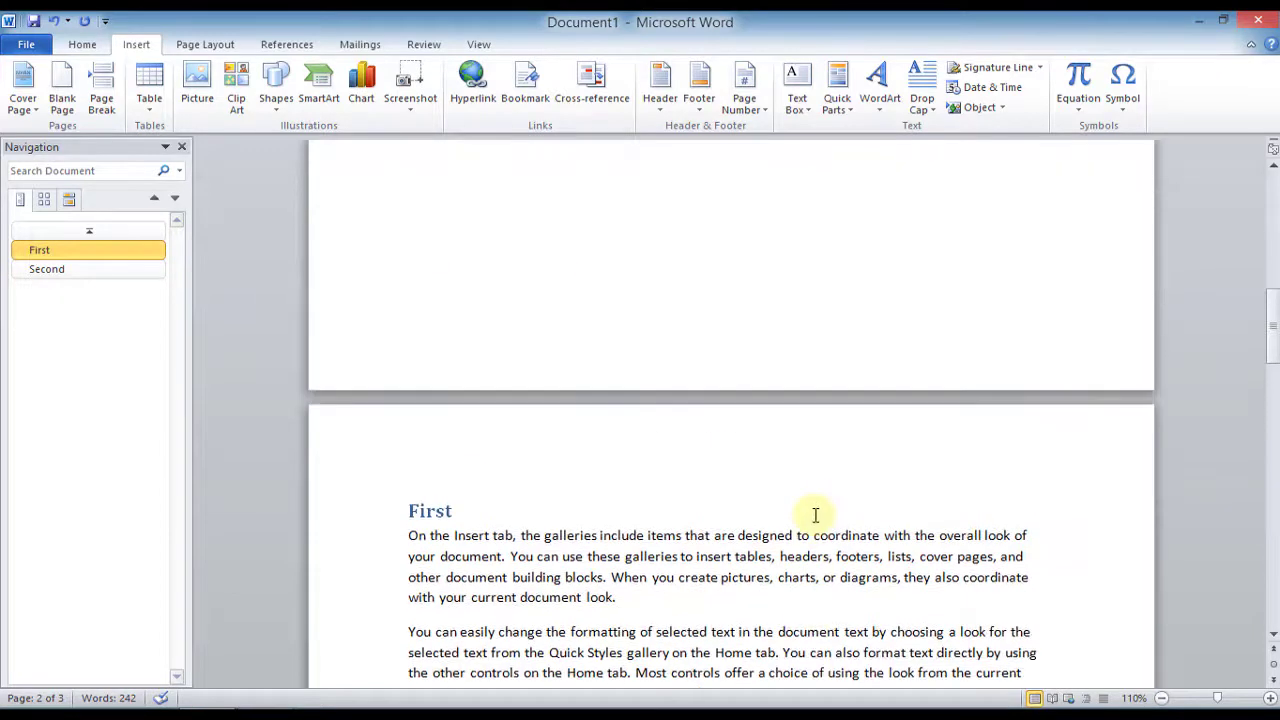
scroll(815, 515, up, 1)
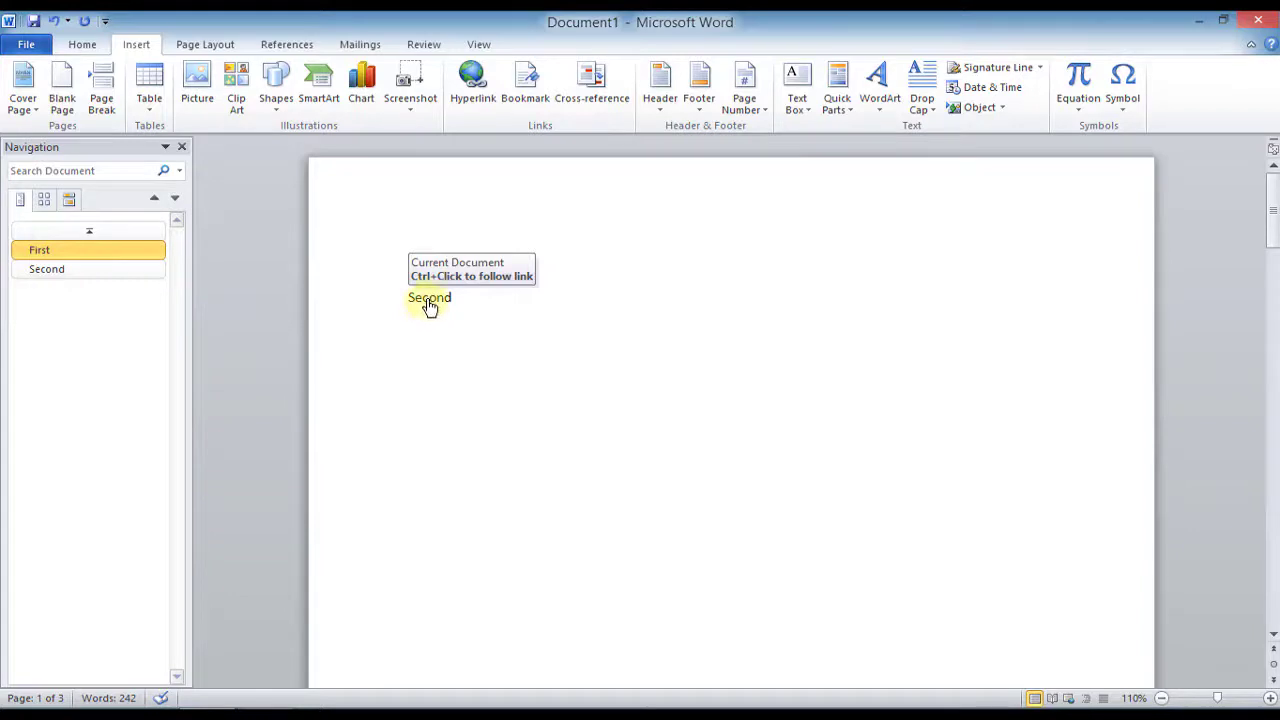
ctrl+click(430, 306)
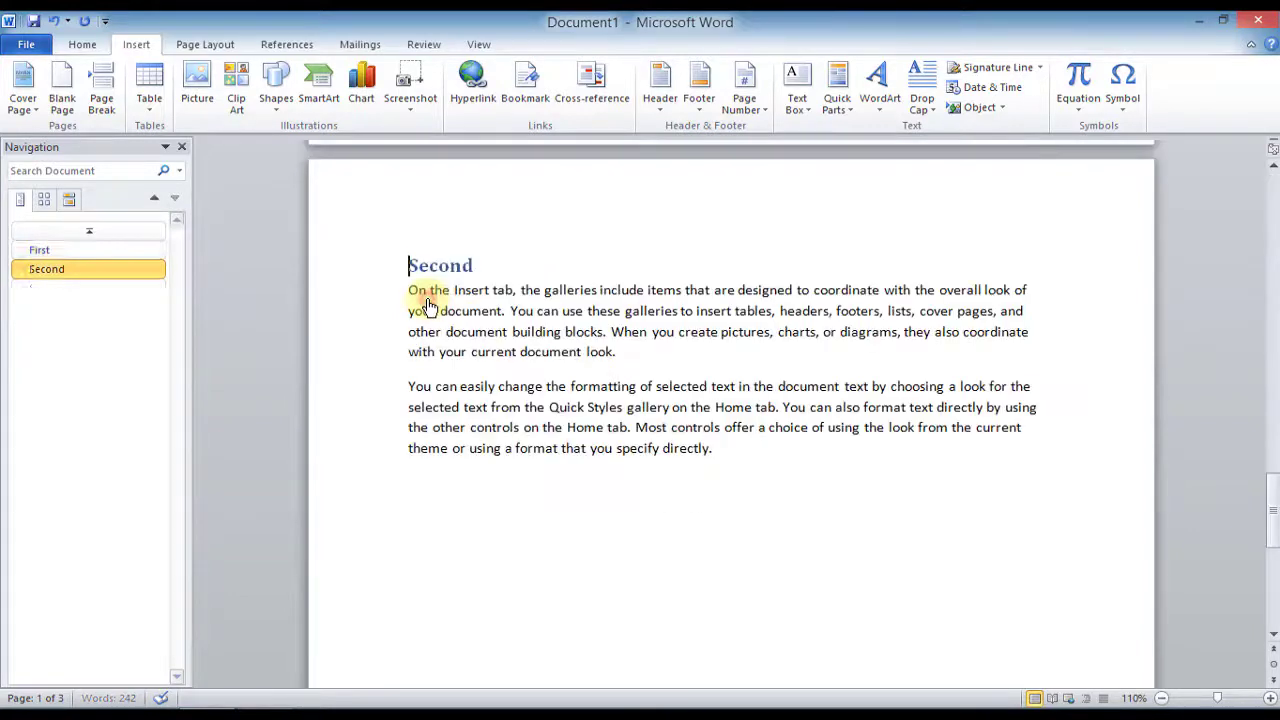
Return to page 1 and place the insertion point after the 'First' link
scroll(644, 395, up, 4)
scroll(626, 400, up, 1)
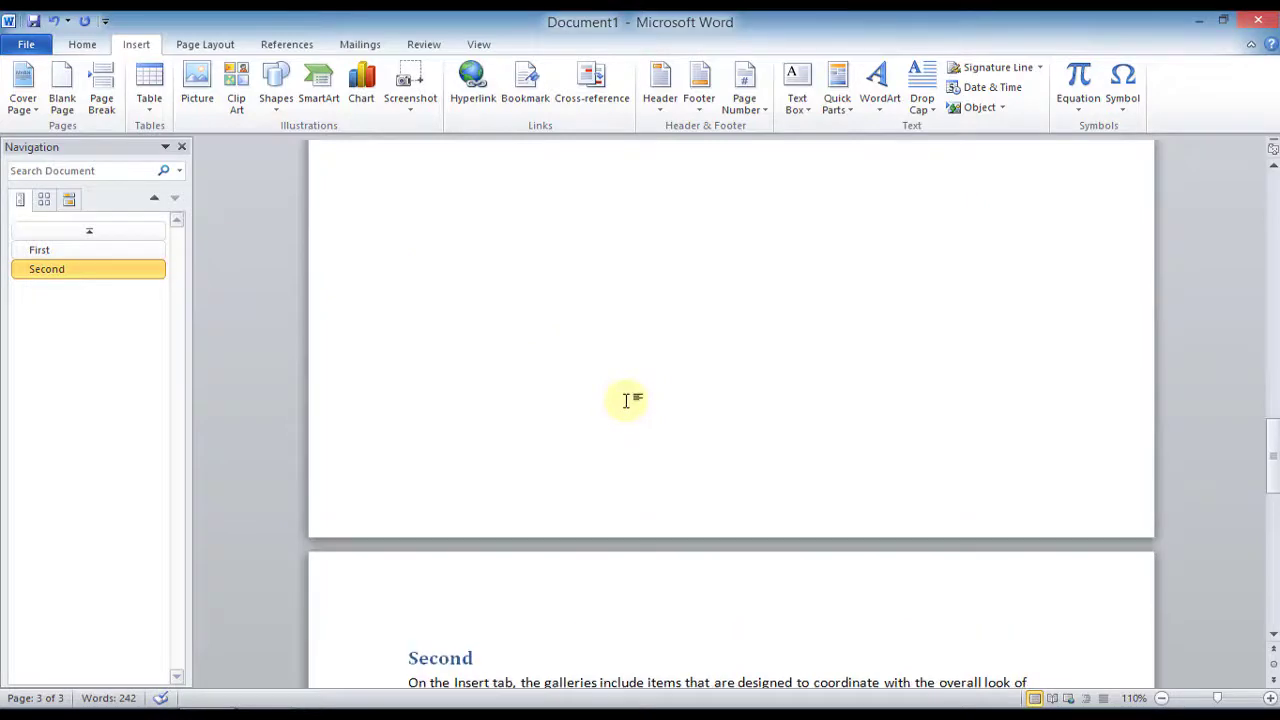
scroll(626, 400, up, 12)
scroll(625, 400, up, 6)
scroll(625, 400, up, 12)
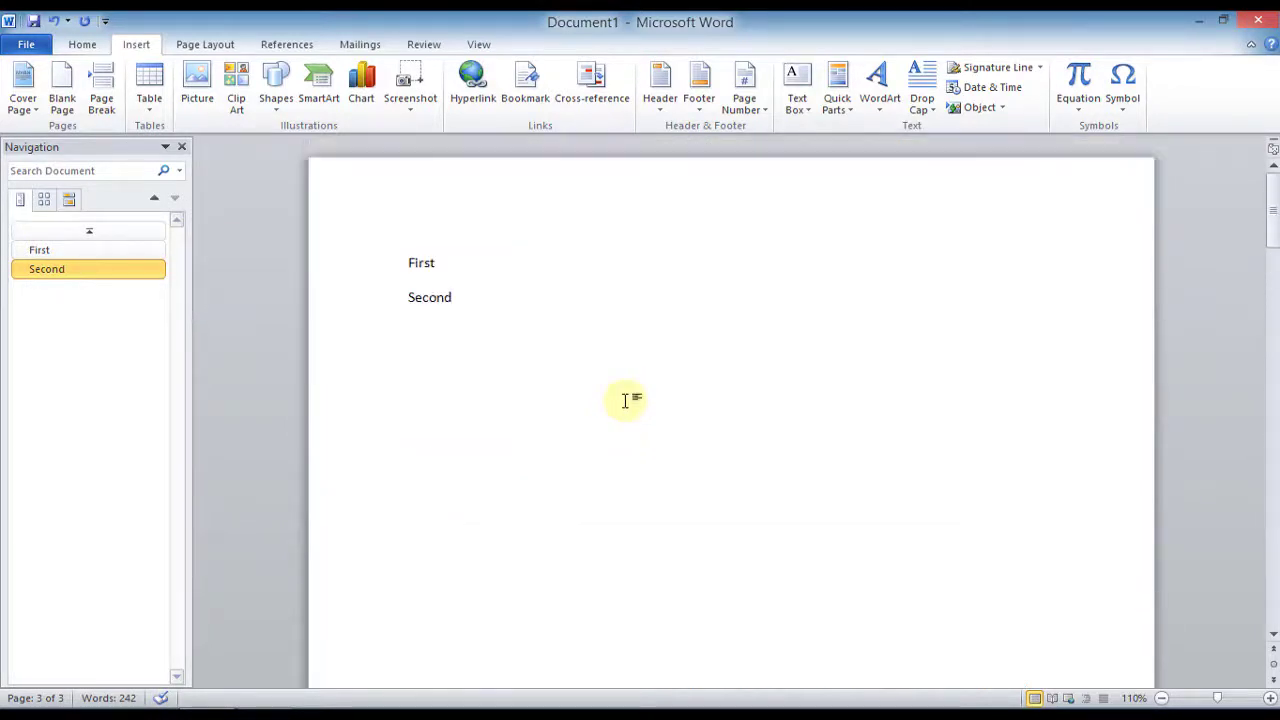
click(446, 262)
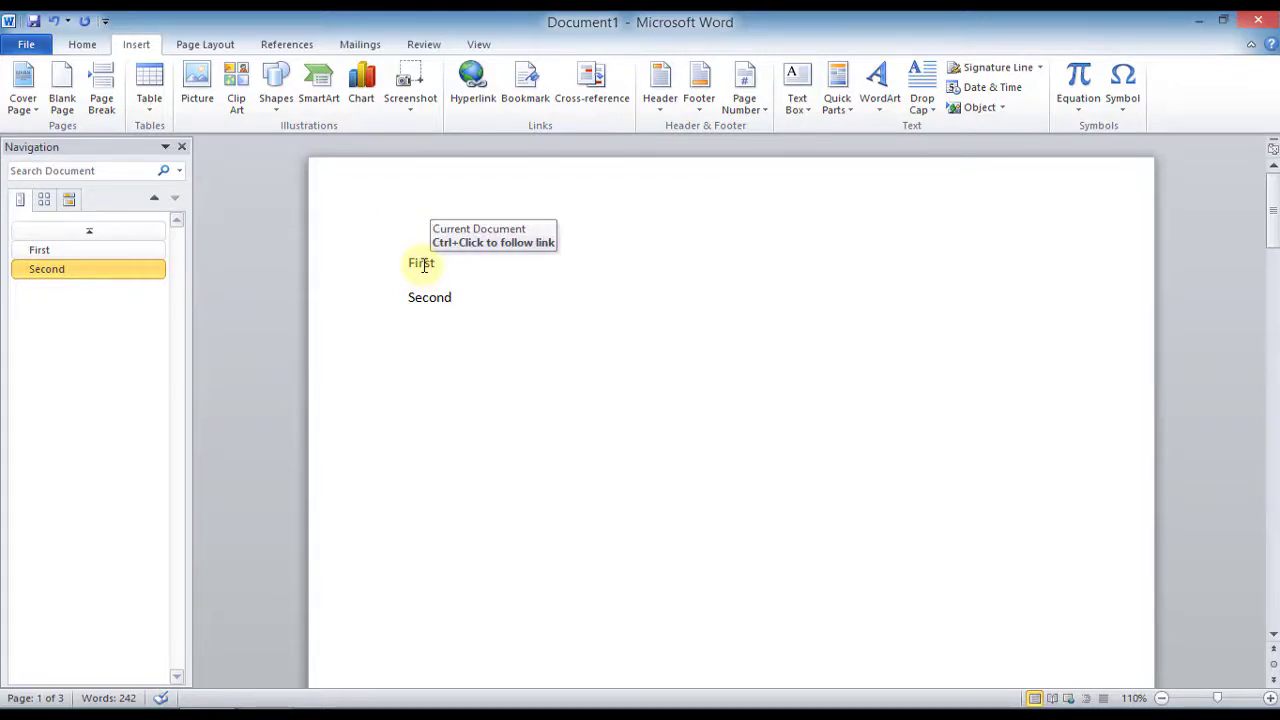
scroll(565, 409, down, 3)
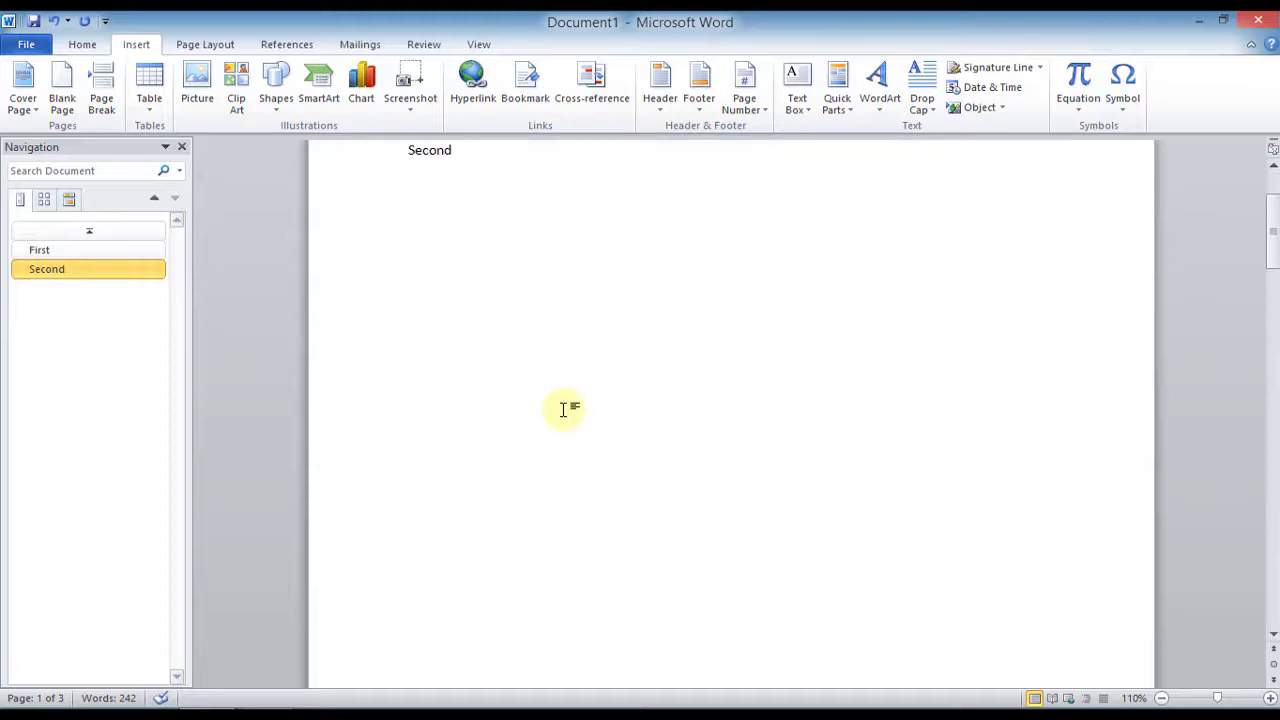
scroll(565, 409, up, 3)
Swap the headed content for 304 words of sample paragraphs and deselect them
key(ctrl+z)
key(ctrl+z)
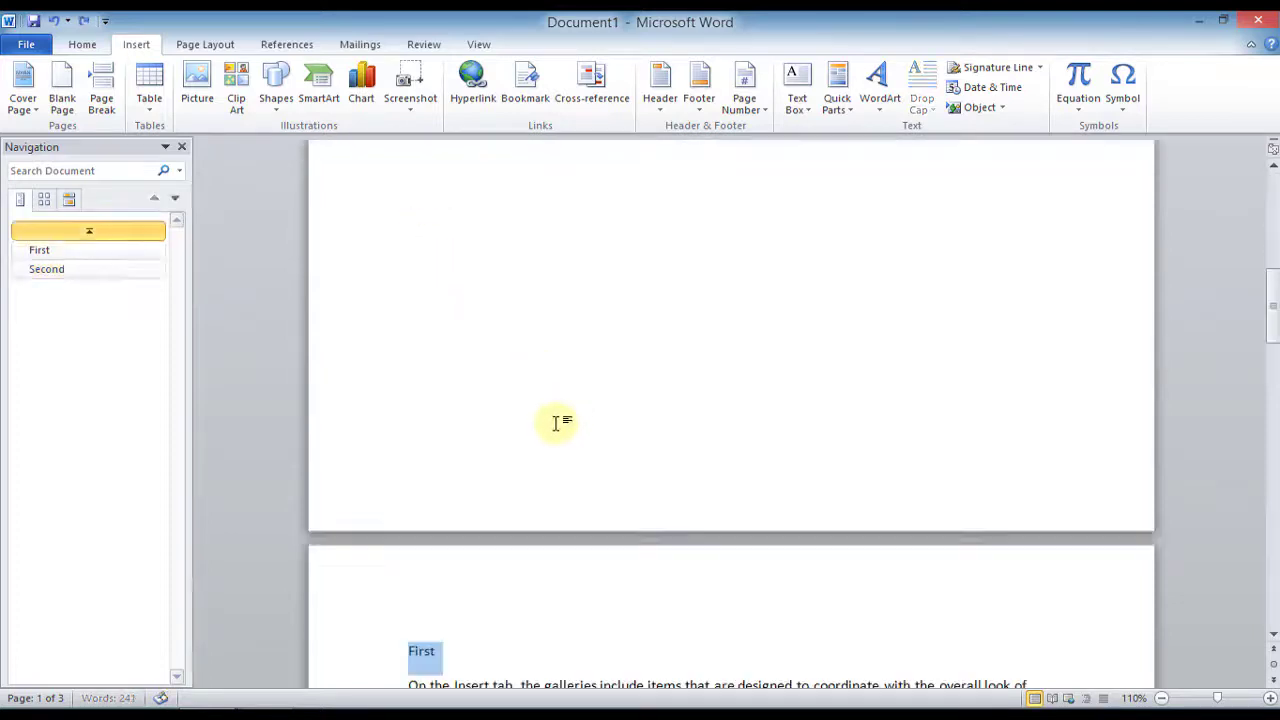
key(ctrl+z)
key(ctrl+z)
key(ctrl+z)
key(ctrl+z)
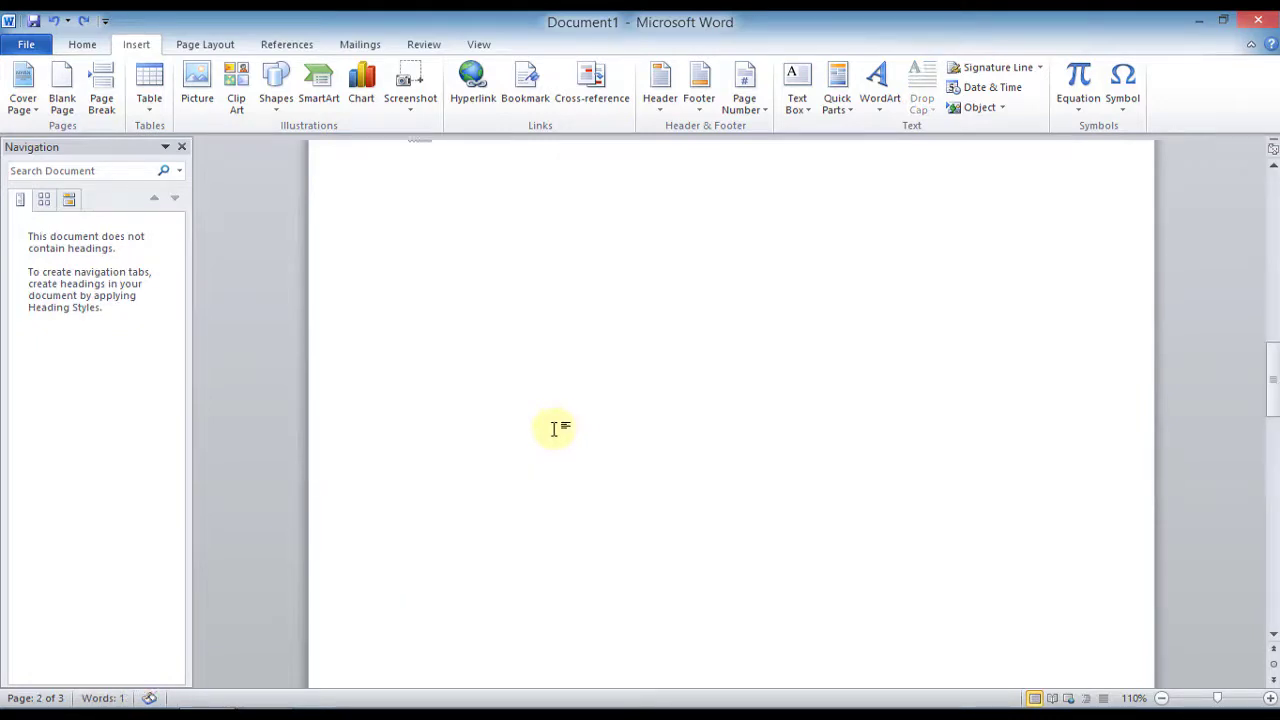
key(ctrl+z)
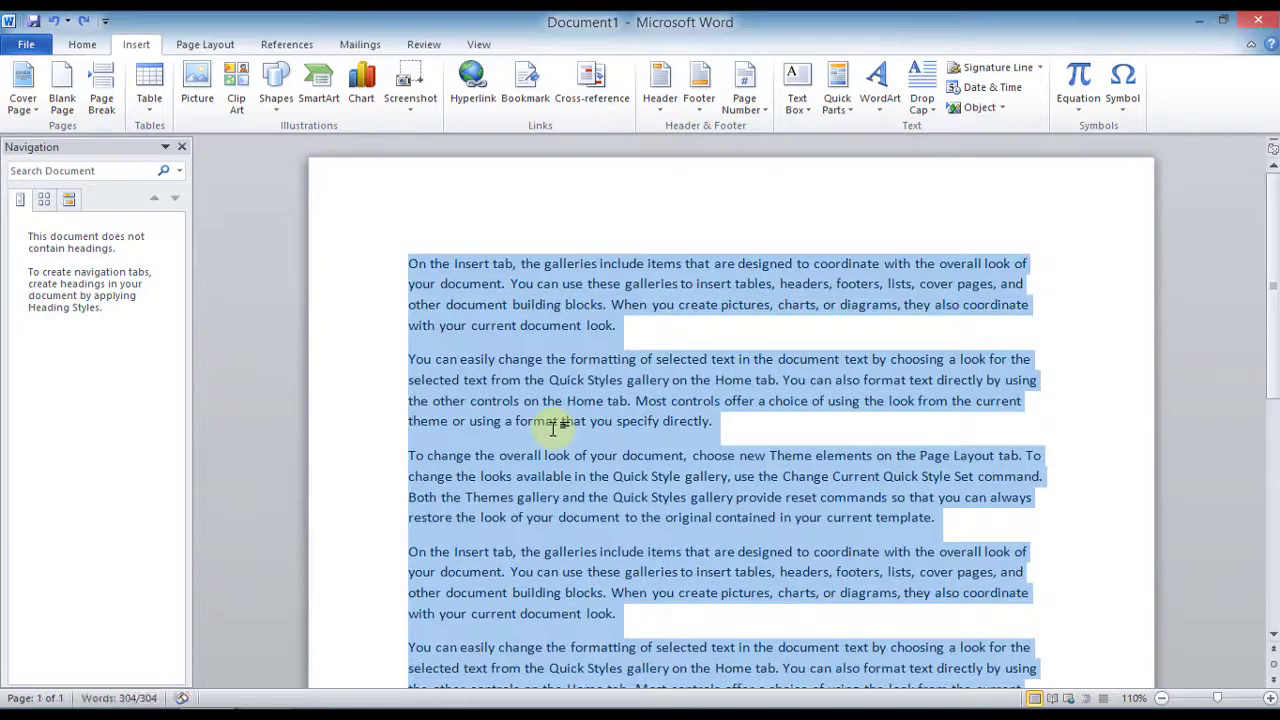
click(1075, 541)
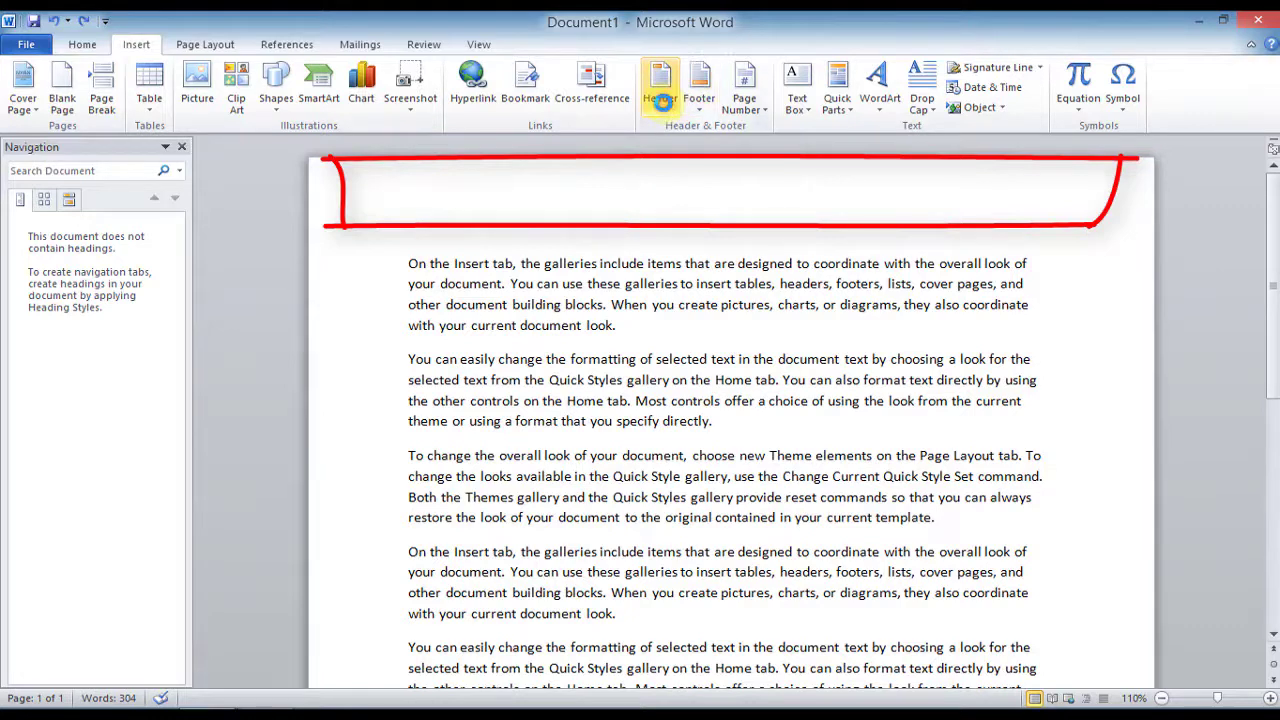
Insert the Alphabet design from the Header gallery
click(660, 100)
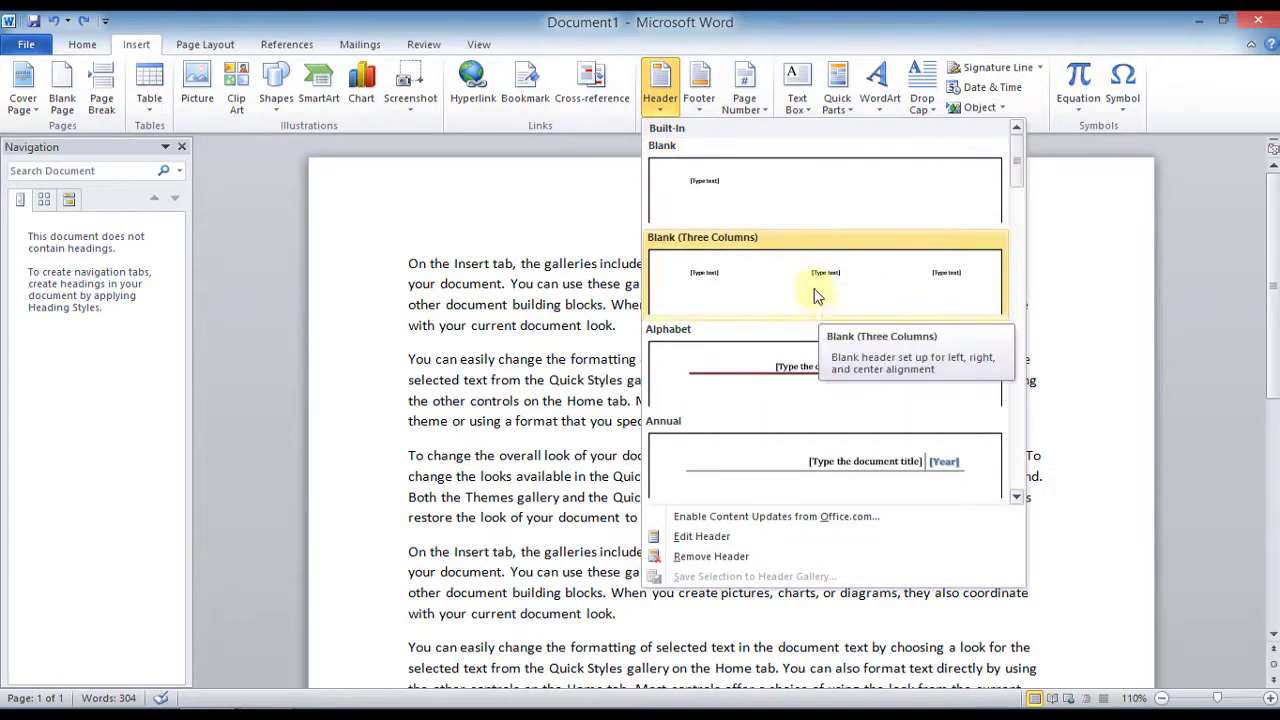
click(1014, 186)
mouse_move(1014, 186)
mouse_down()
mouse_move(1016, 203)
mouse_move(1014, 177)
mouse_up()
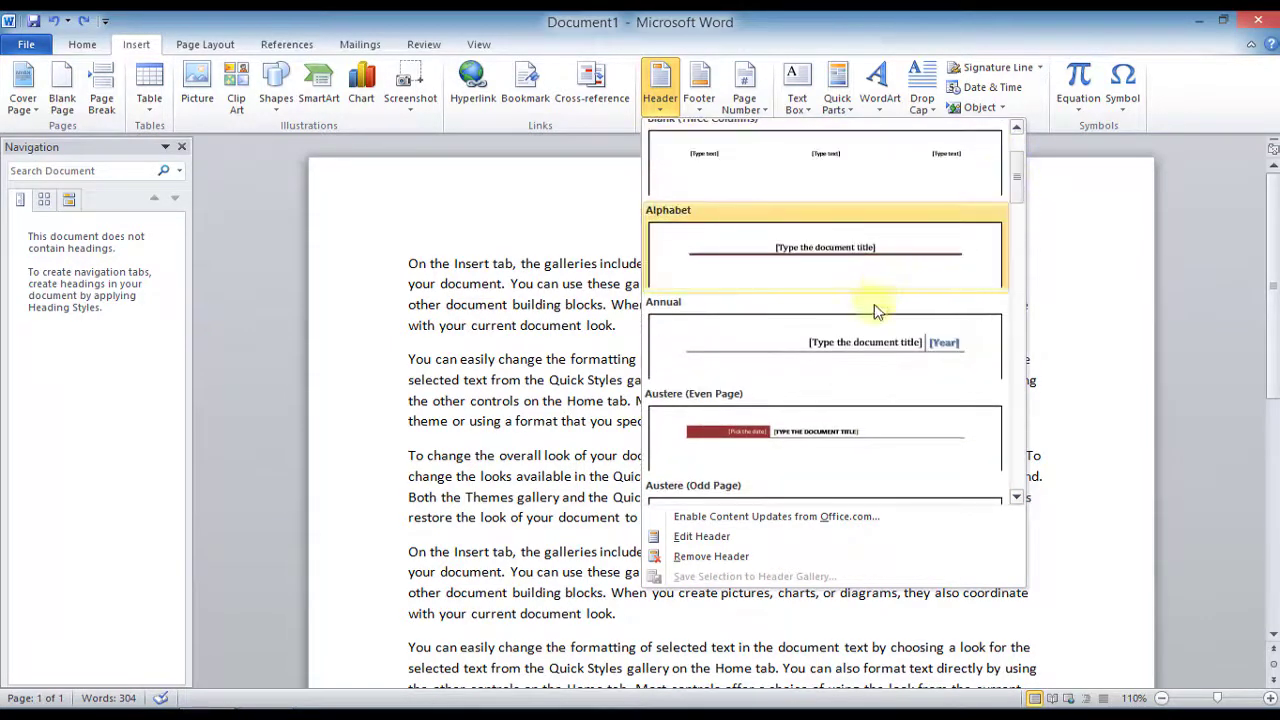
click(775, 265)
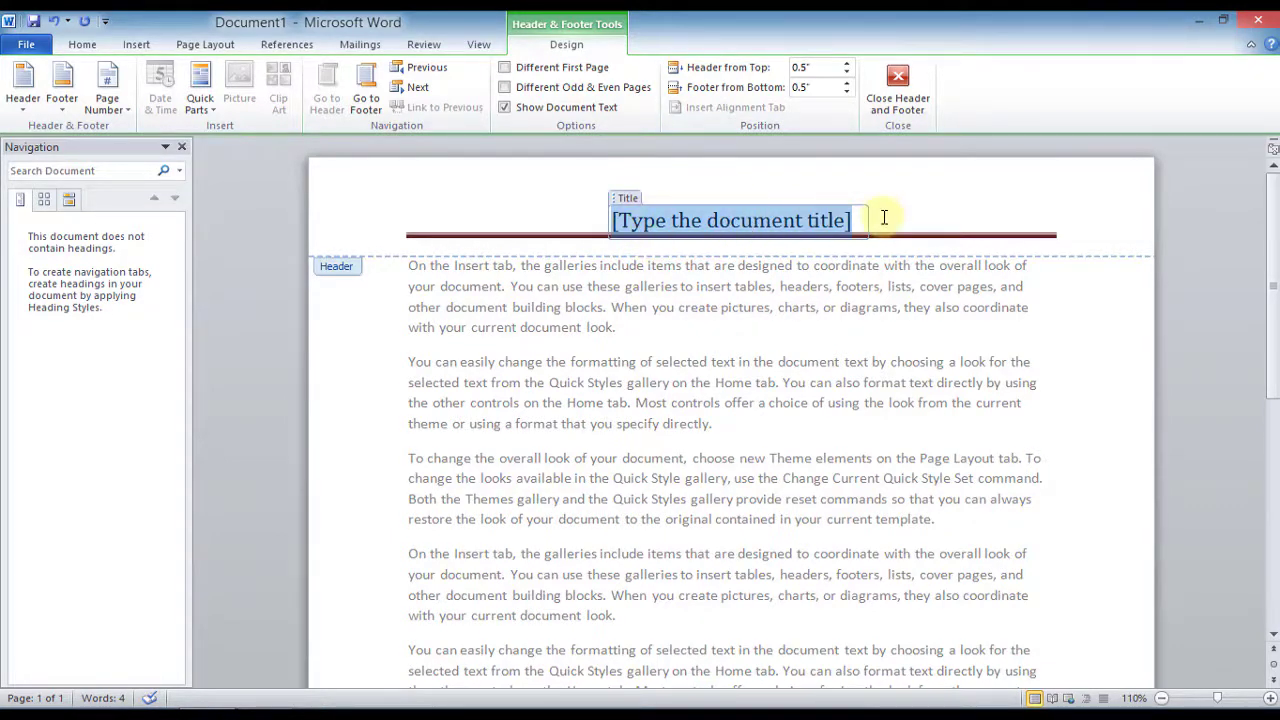
Type 'daily news' into the header title placeholder
scroll(926, 357, down, 9)
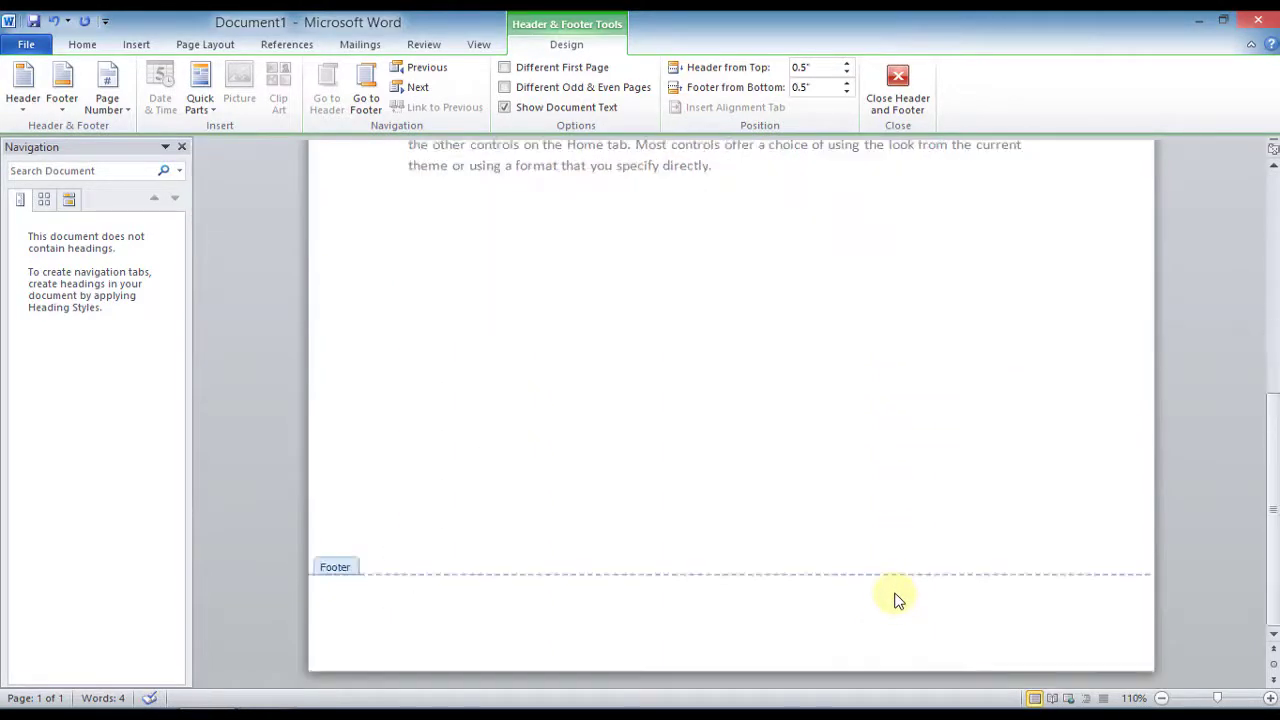
scroll(872, 617, up, 6)
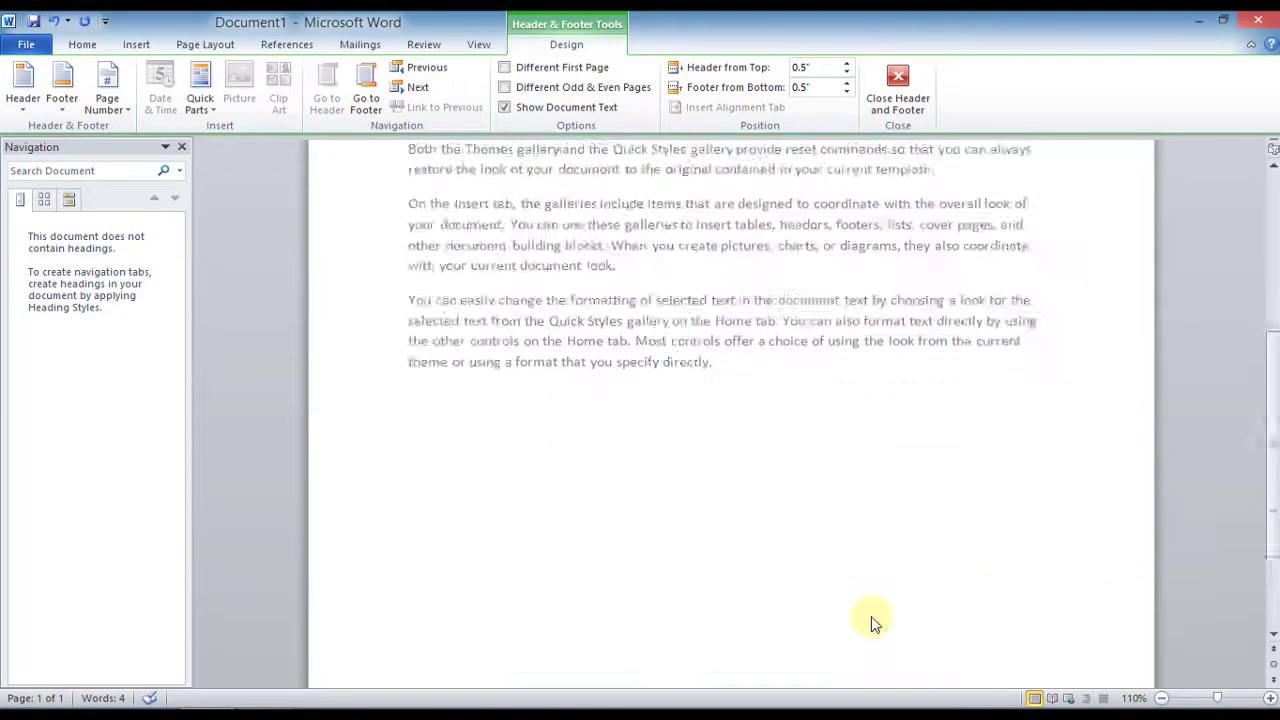
scroll(871, 622, up, 3)
scroll(871, 622, up, 1)
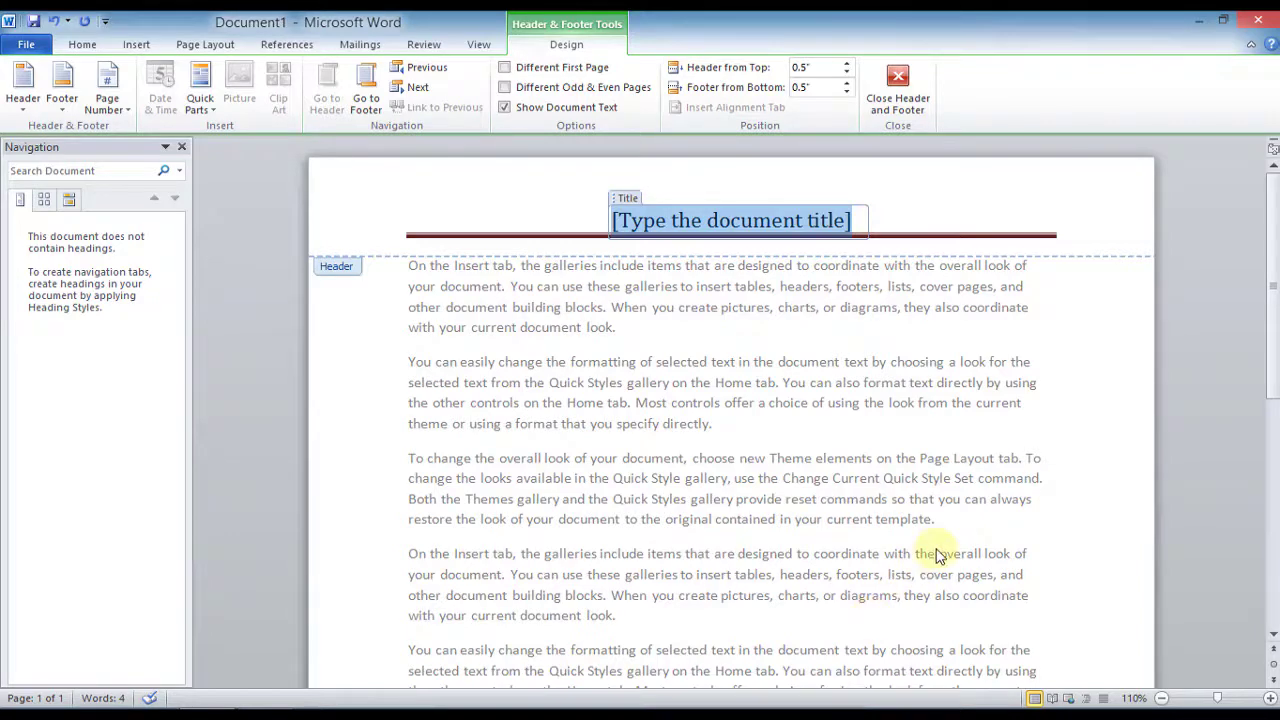
scroll(936, 551, down, 5)
scroll(936, 551, down, 3)
scroll(937, 555, down, 2)
scroll(923, 600, up, 4)
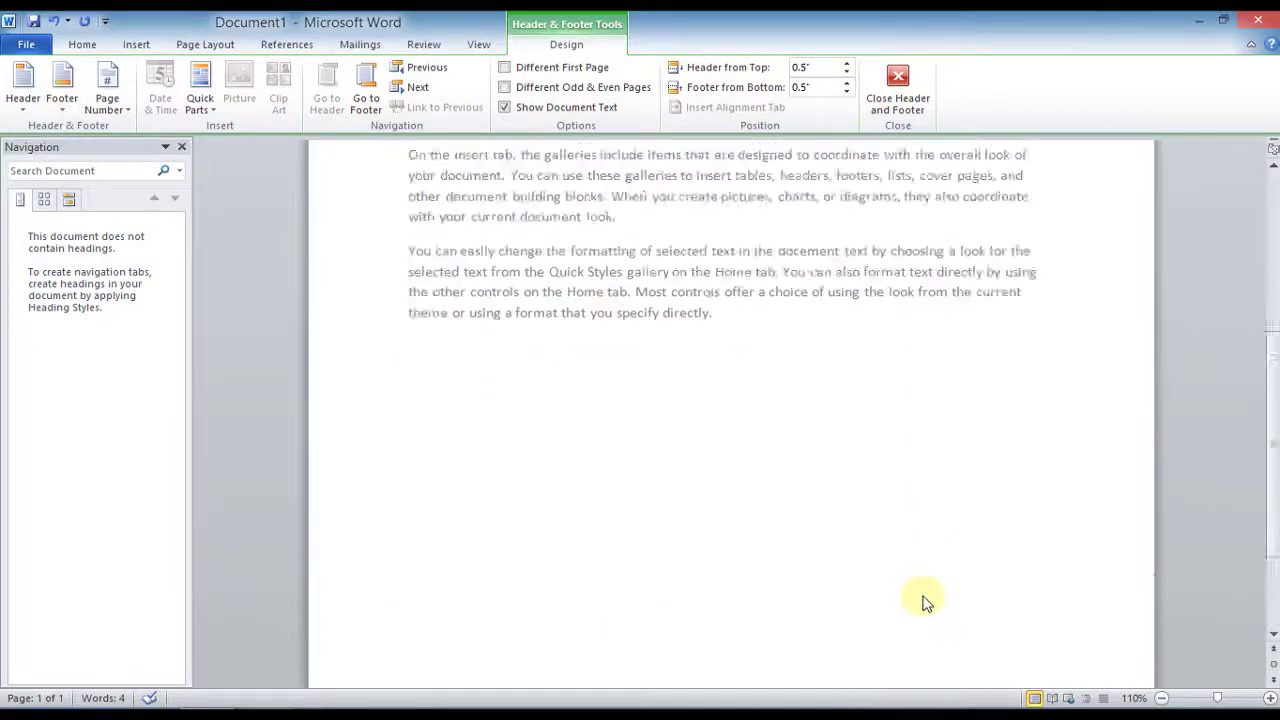
scroll(923, 600, up, 4)
scroll(923, 600, up, 3)
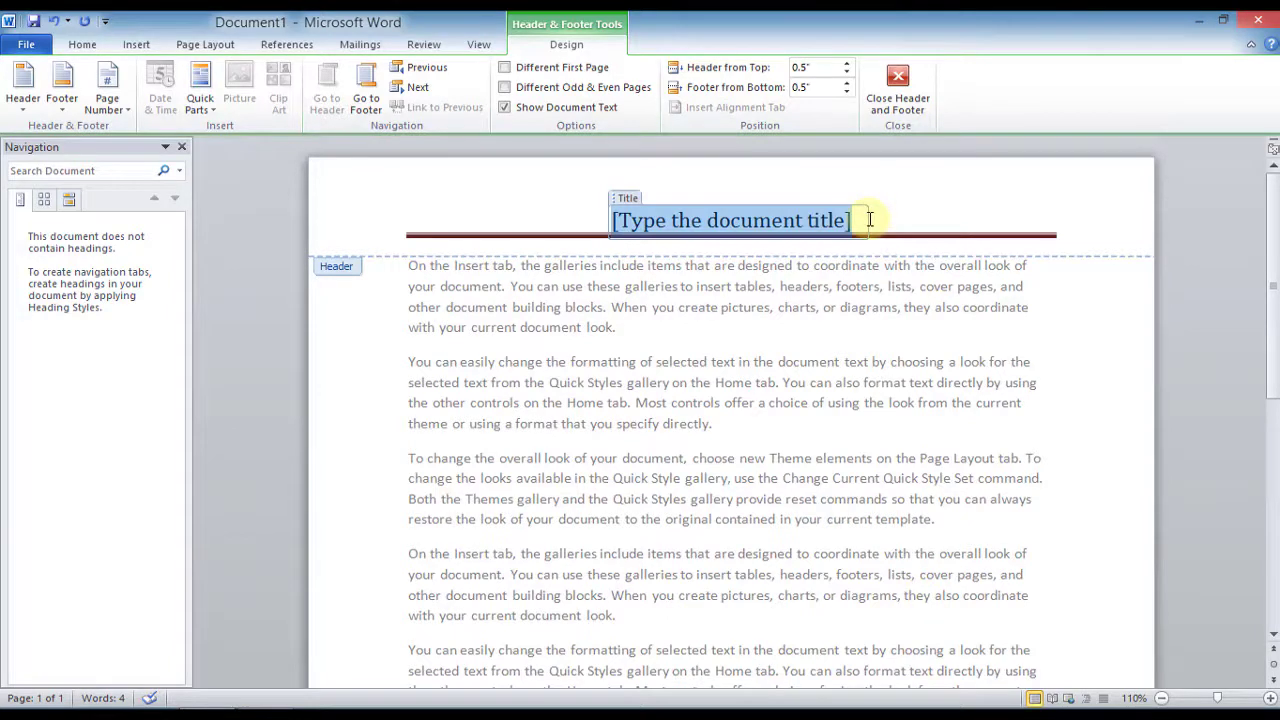
text(da)
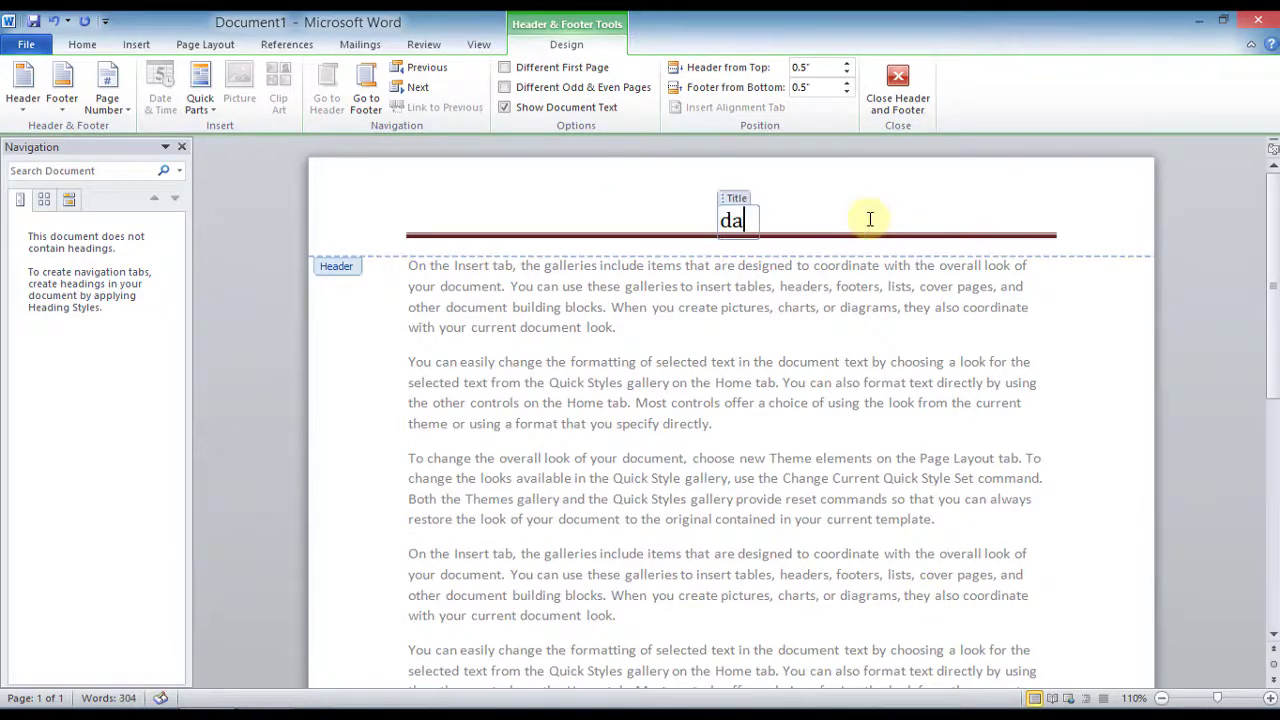
text(ily)
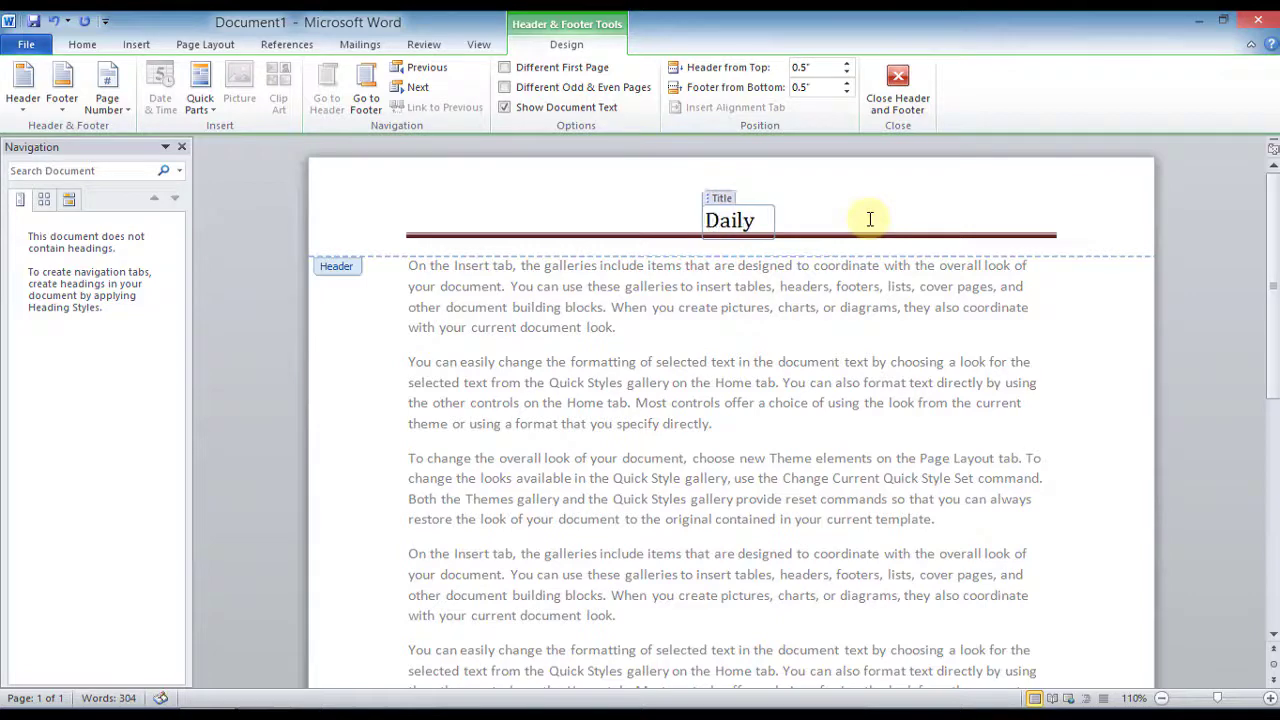
text( news)
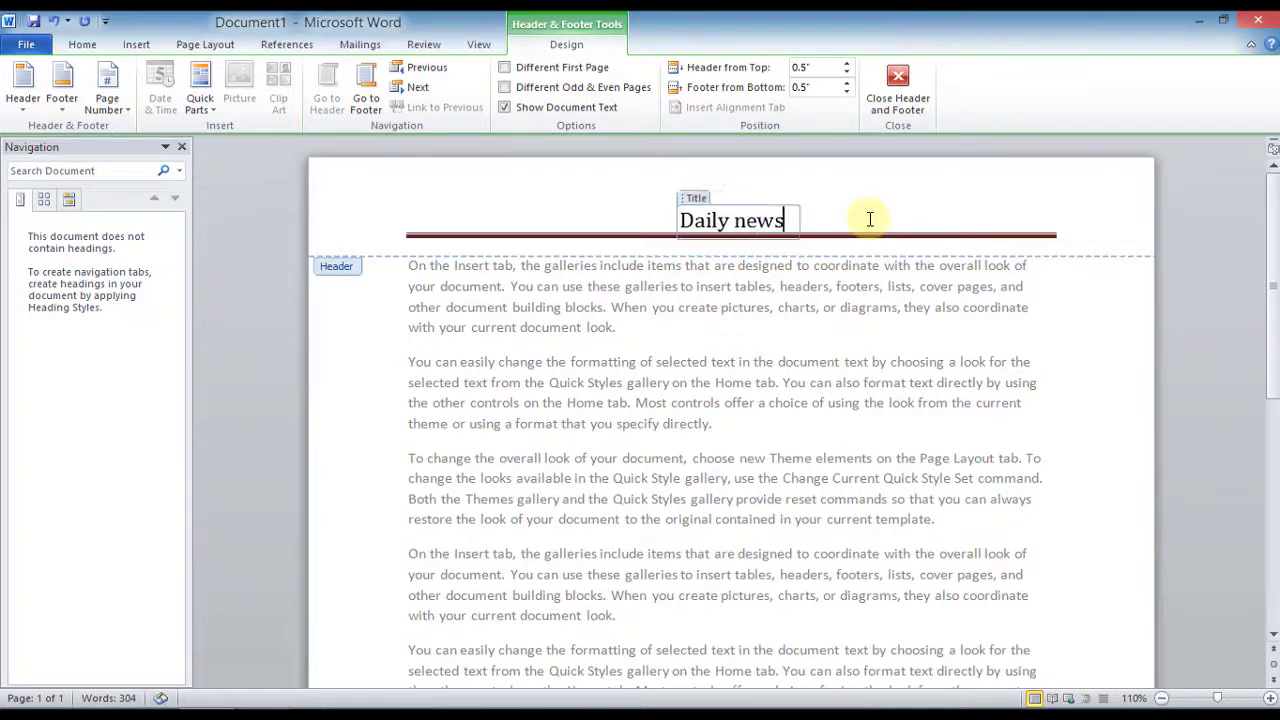
Start editing the footer area and show the built-in footer designs
scroll(894, 360, down, 5)
scroll(894, 360, down, 5)
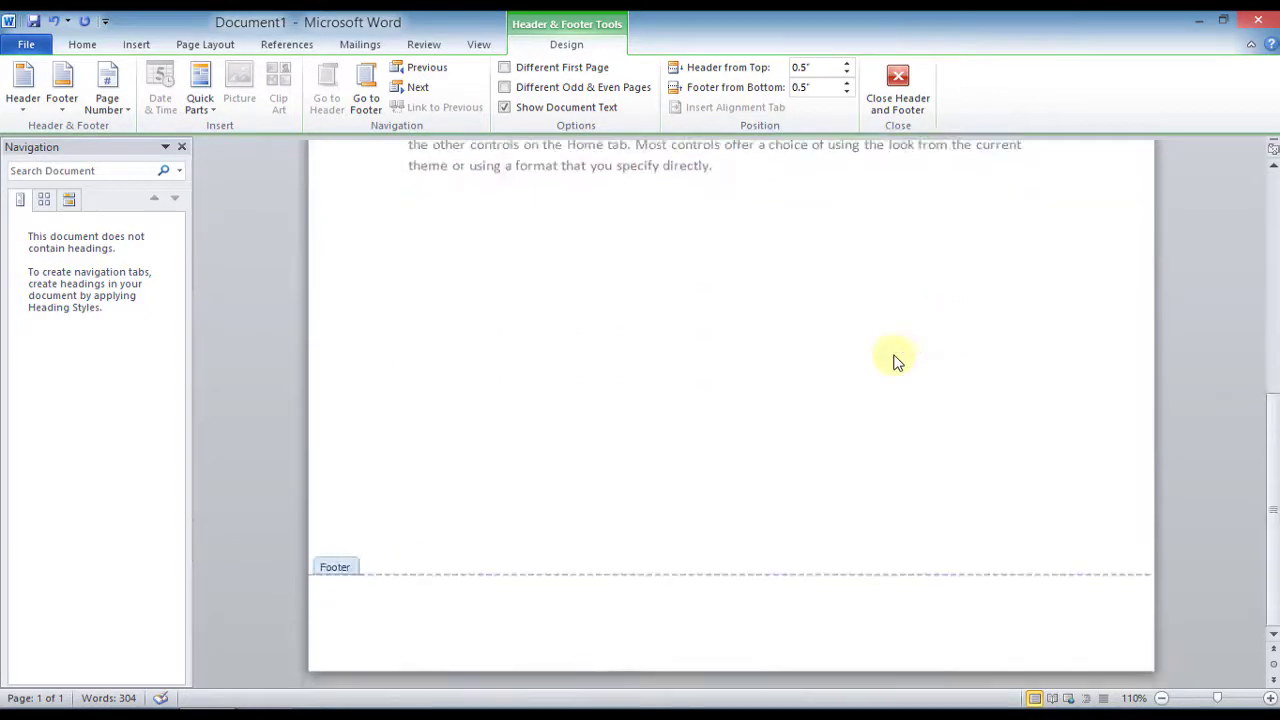
click(614, 631)
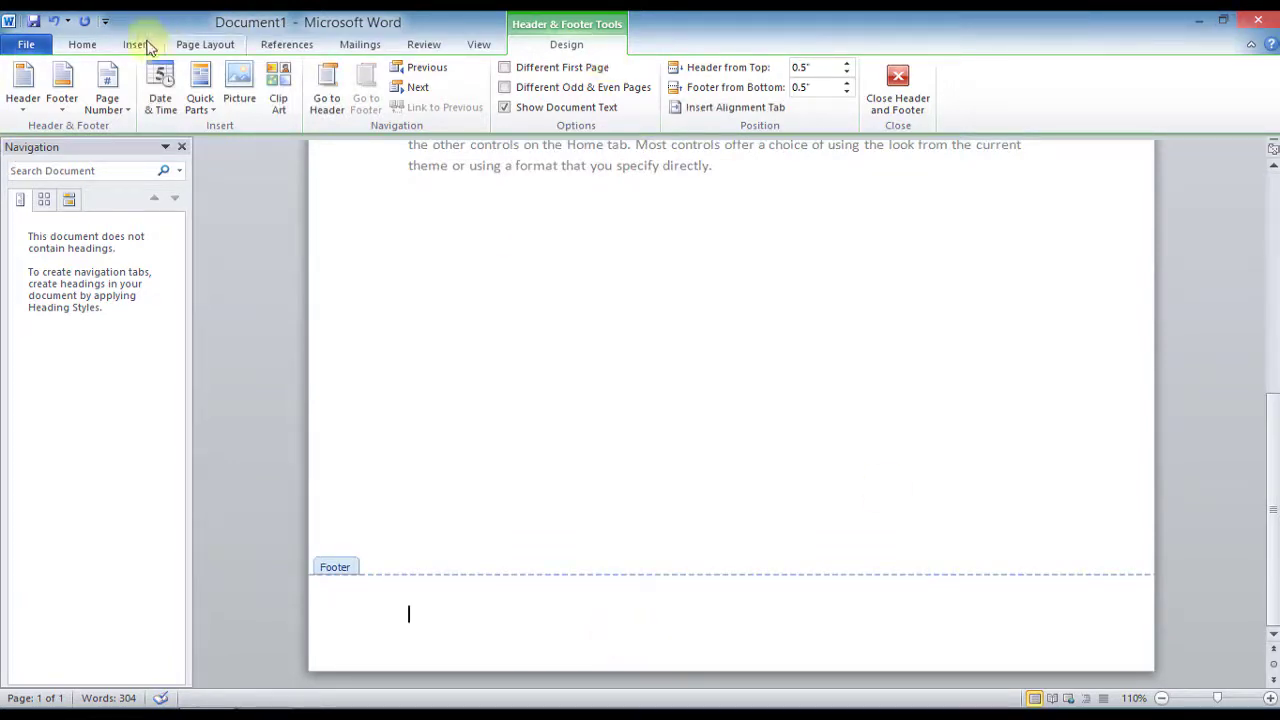
click(60, 100)
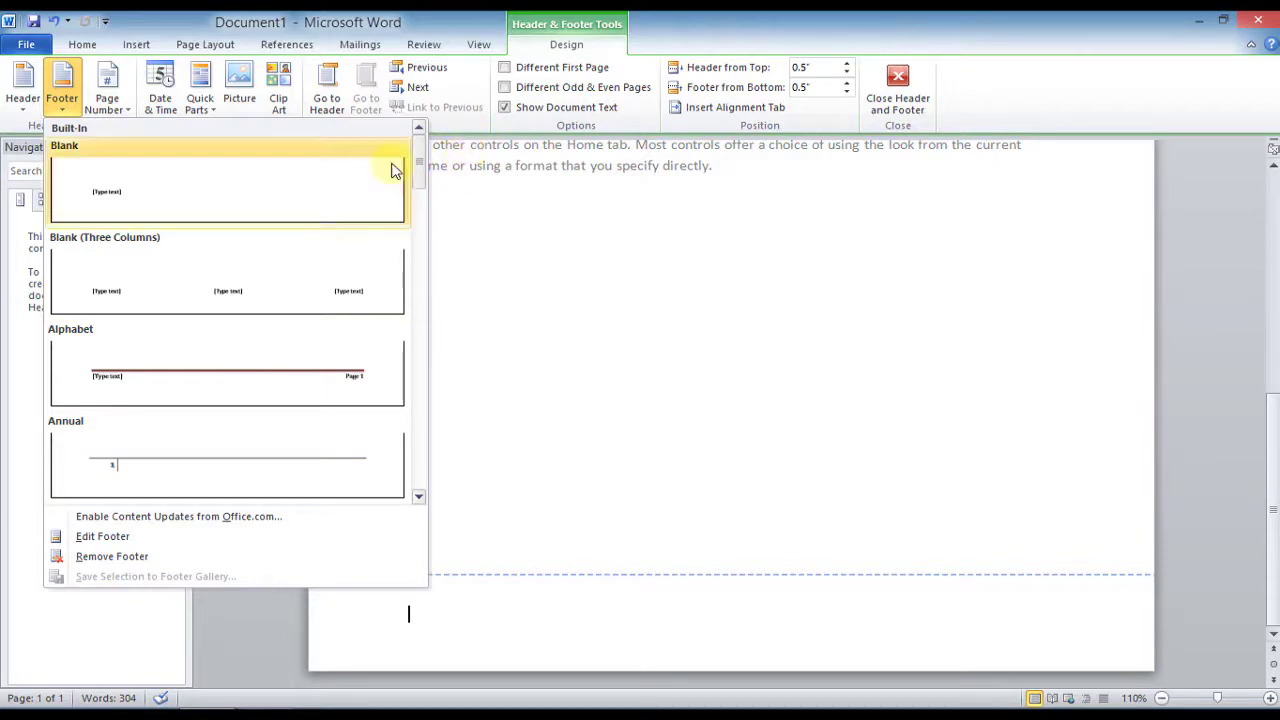
mouse_move(422, 175)
mouse_down()
mouse_move(427, 210)
mouse_move(427, 168)
mouse_up()
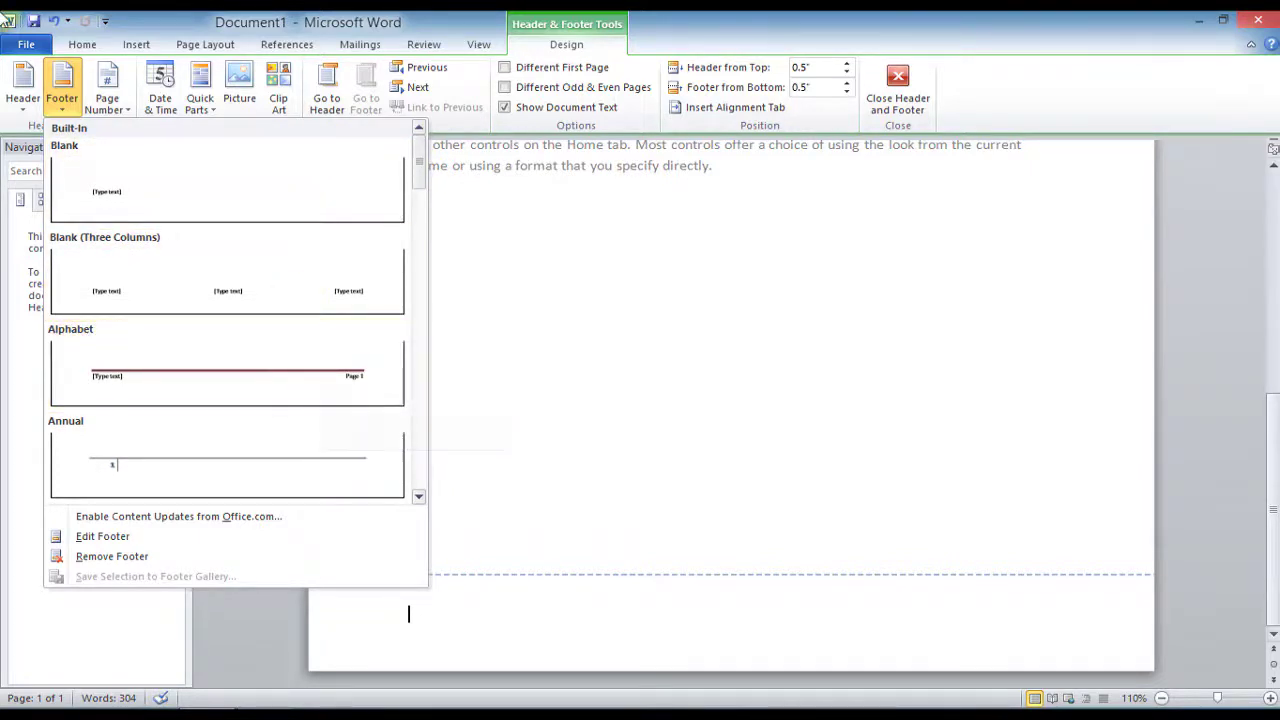
Insert the Annual footer design, showing page number 1 with an accent line
click(62, 95)
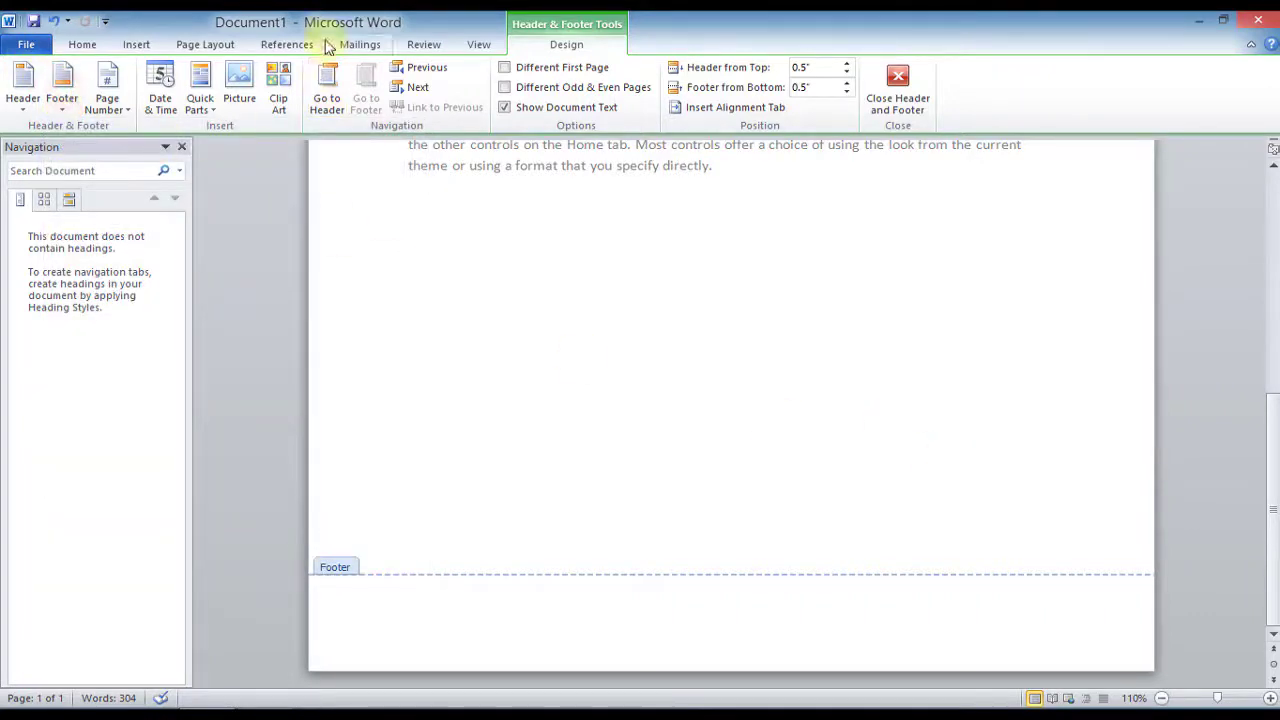
click(133, 45)
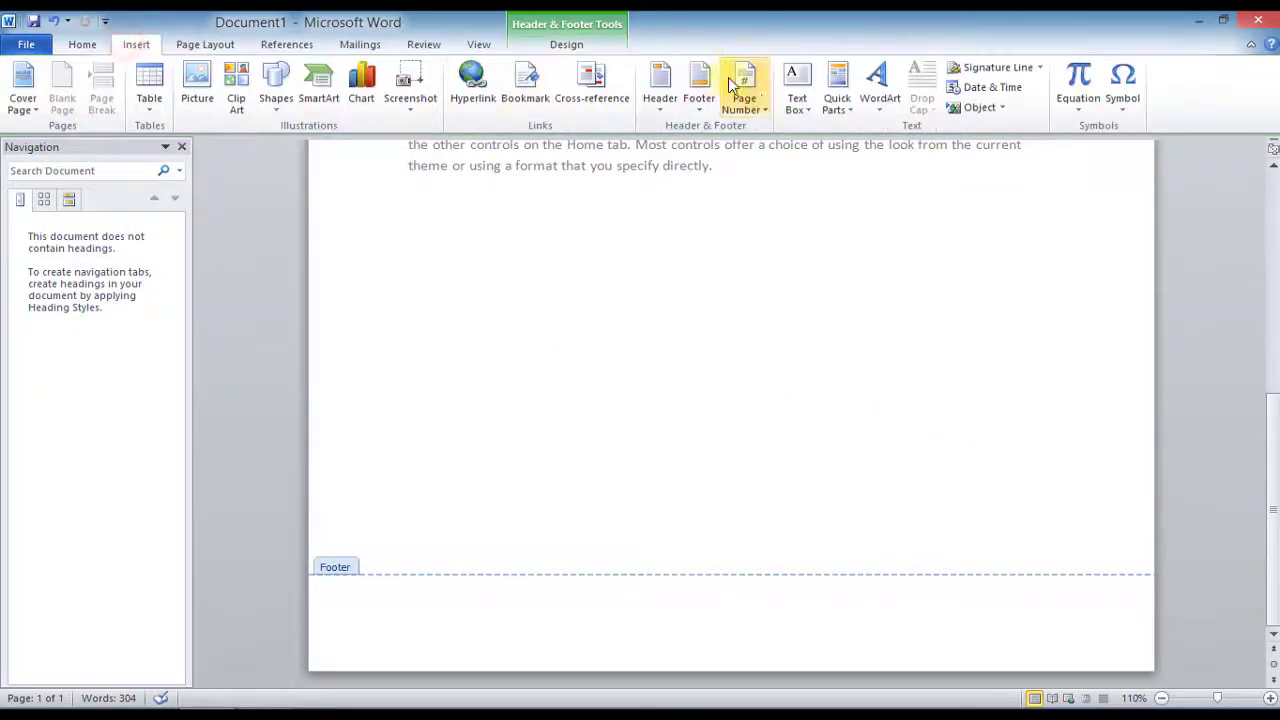
click(703, 96)
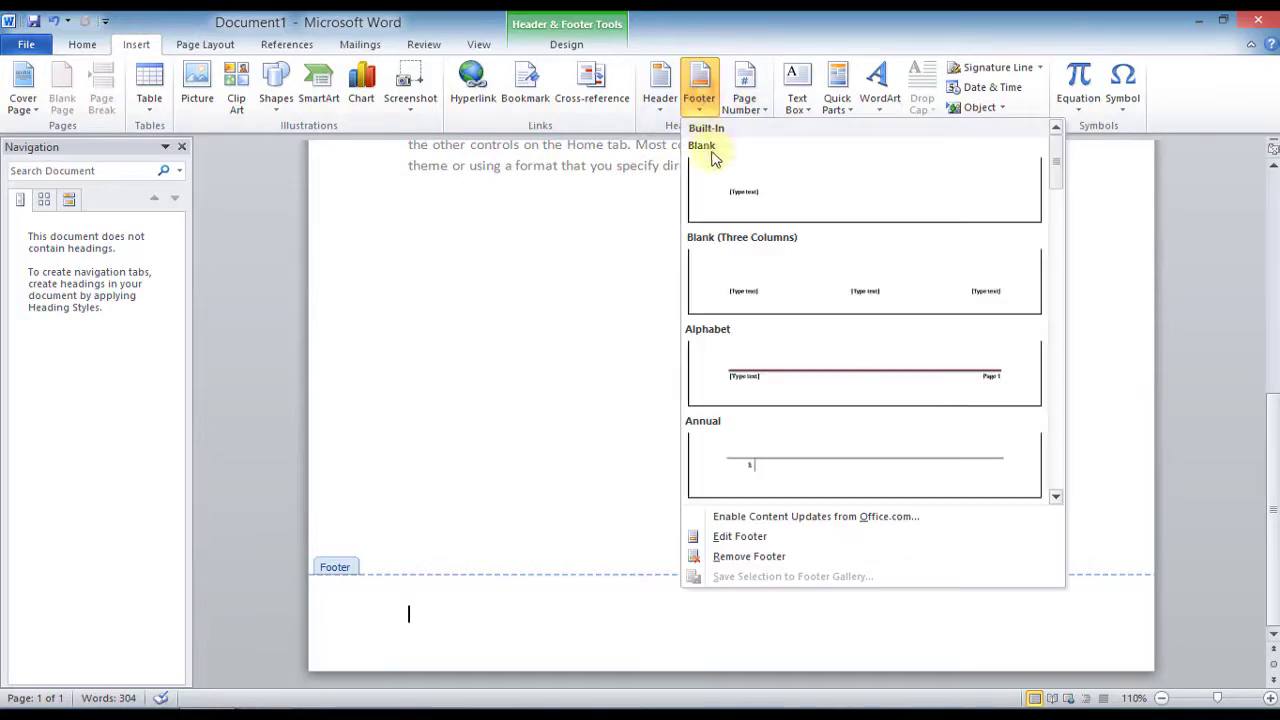
click(776, 462)
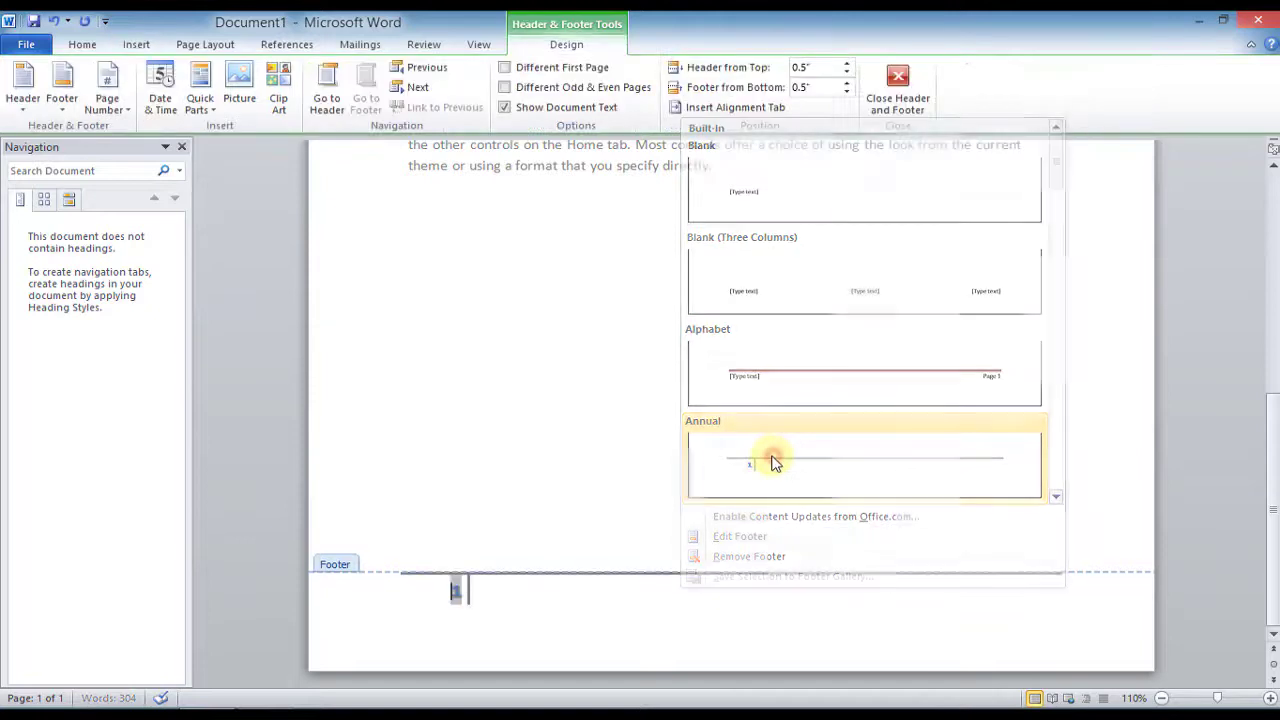
click(612, 624)
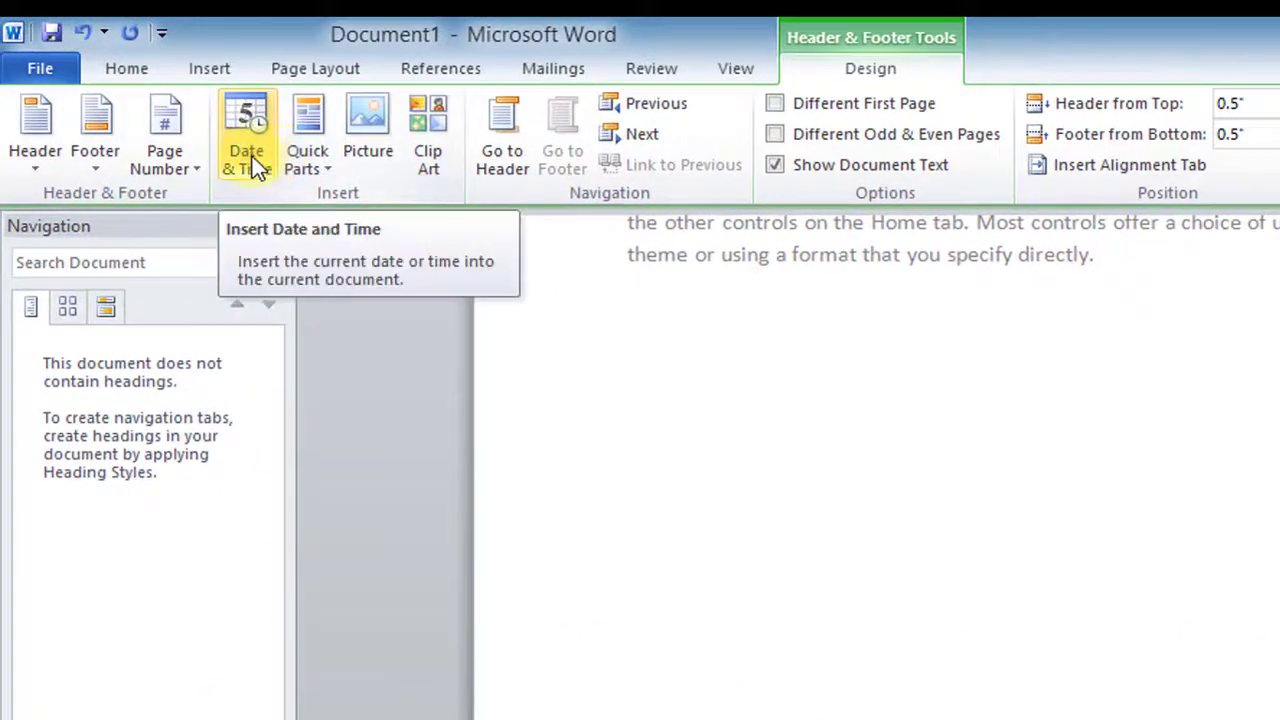
Insert the date into the footer in the '12 August 2017' format
click(256, 168)
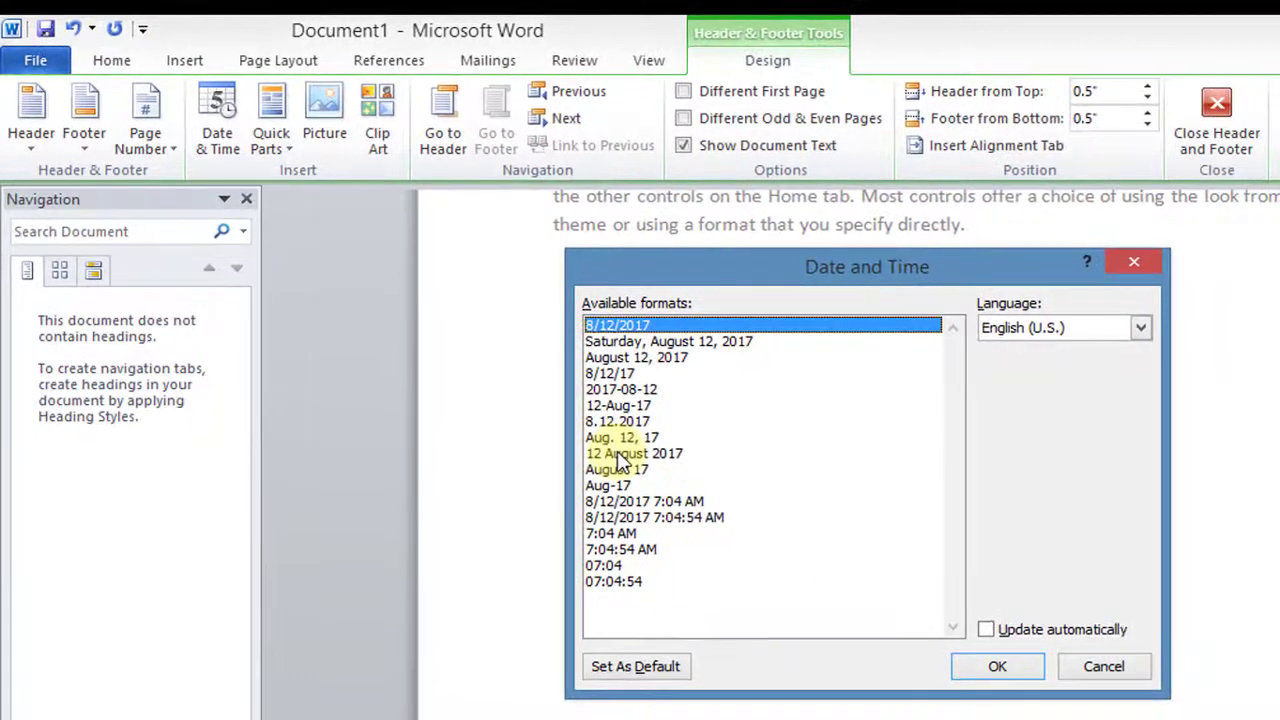
click(618, 457)
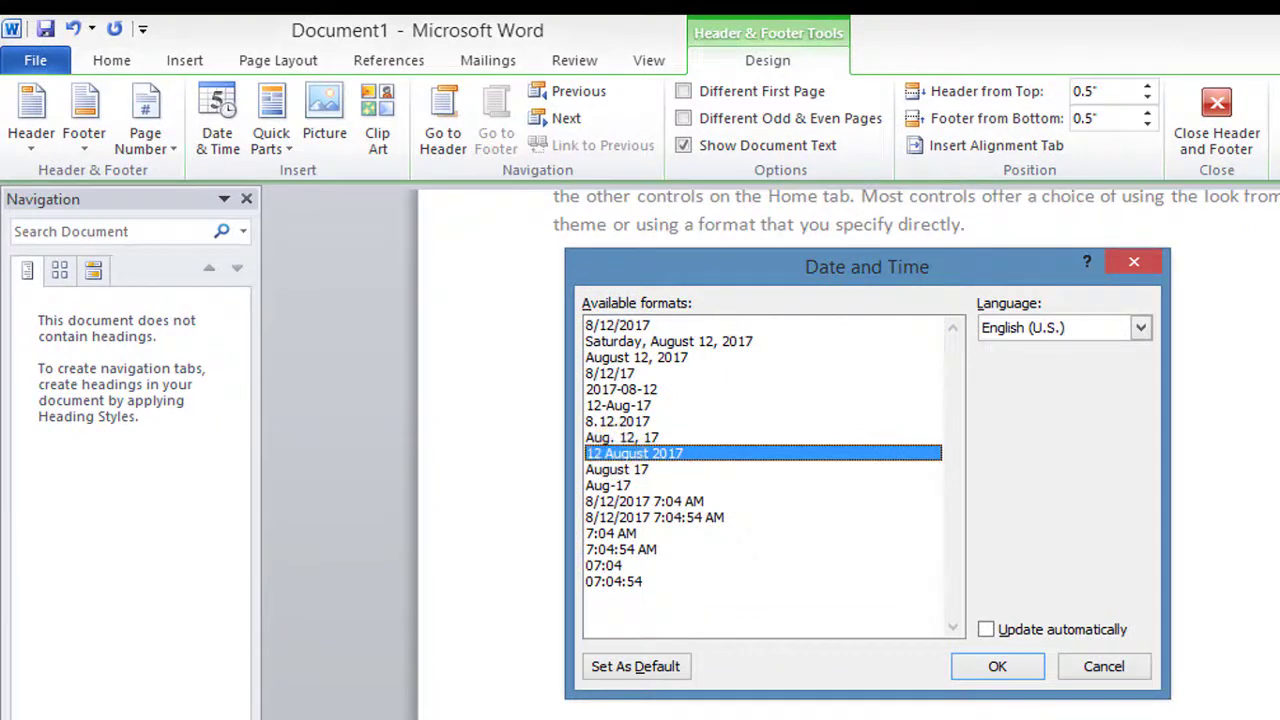
click(1025, 665)
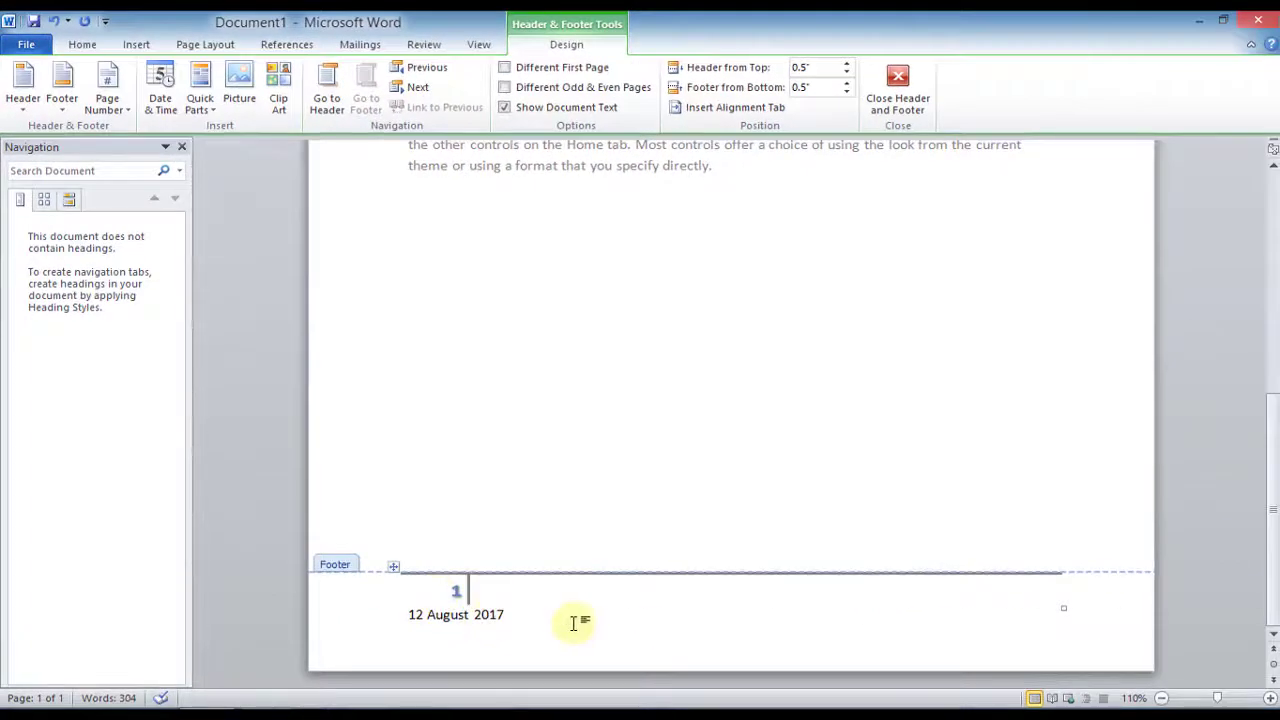
Leave header and footer editing through Print Layout view and return to the Insert ribbon
scroll(810, 526, up, 6)
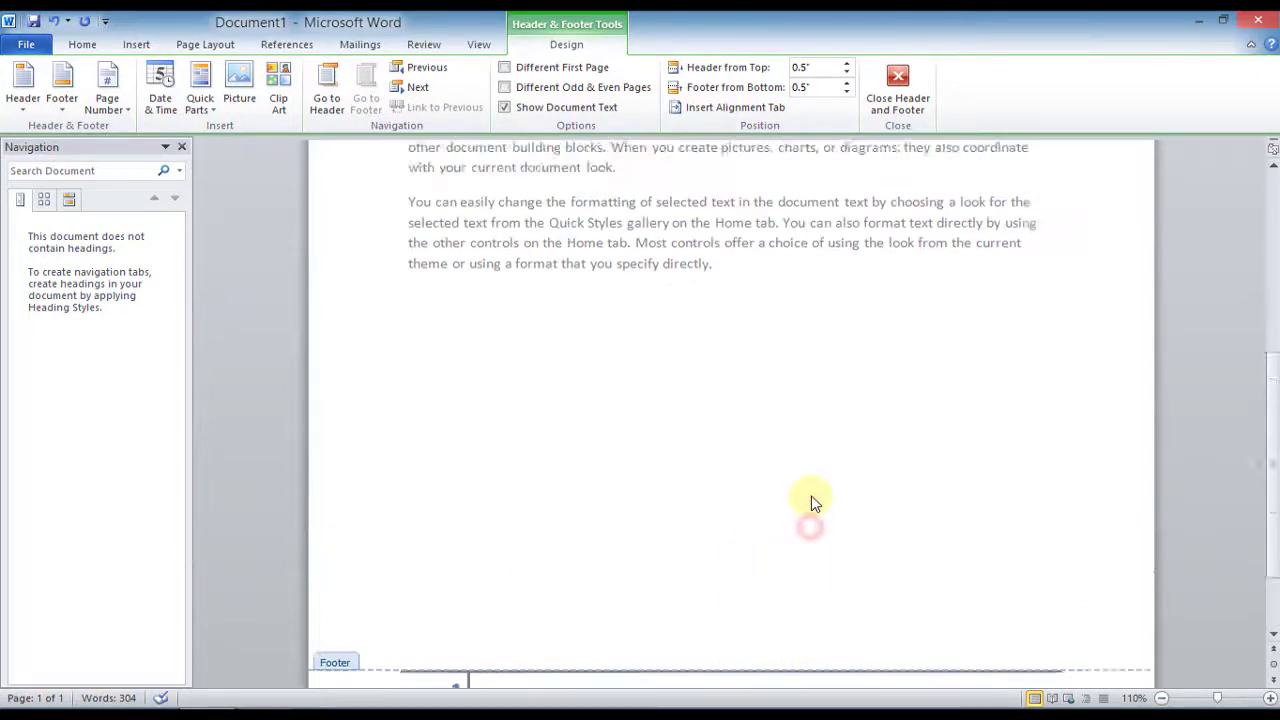
scroll(811, 495, up, 4)
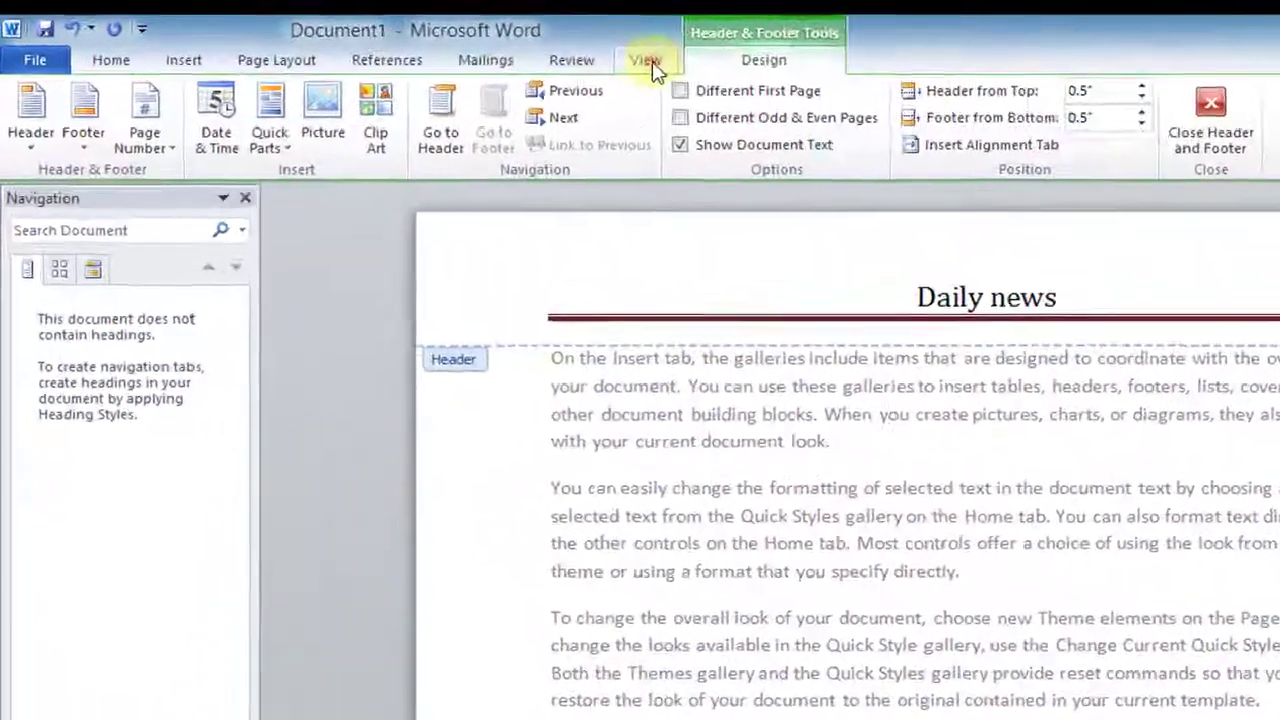
click(645, 62)
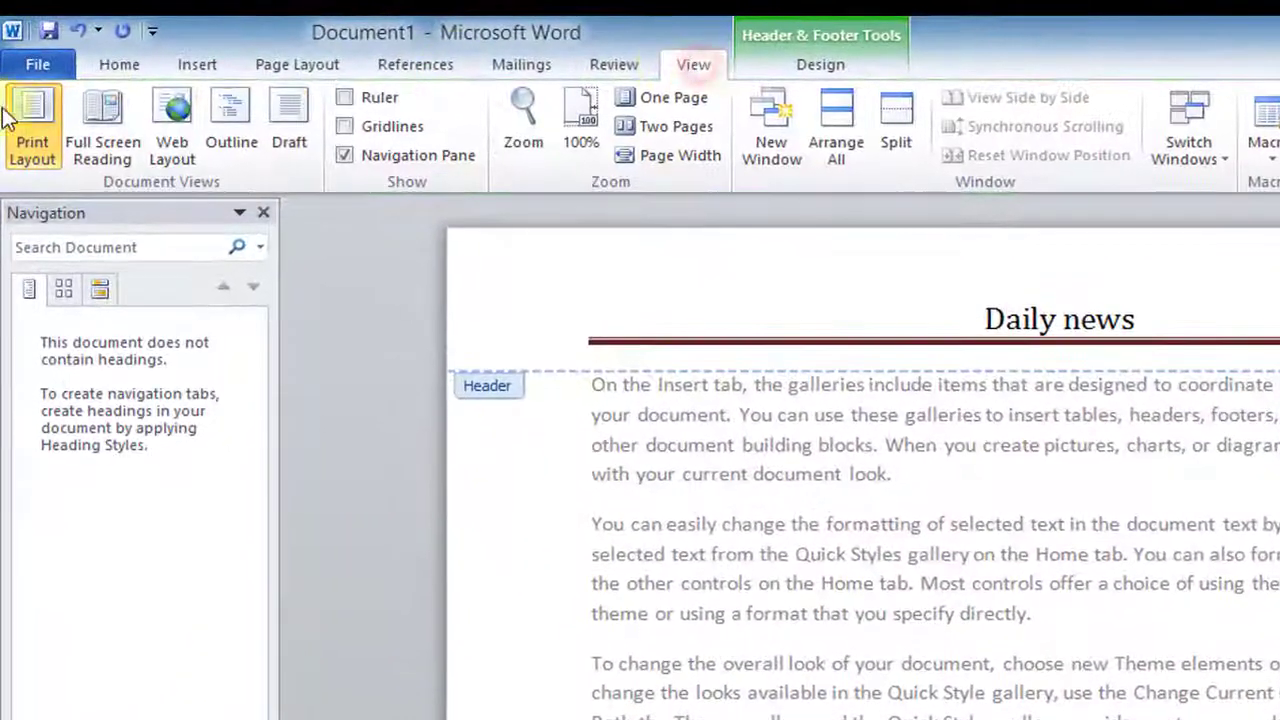
click(25, 145)
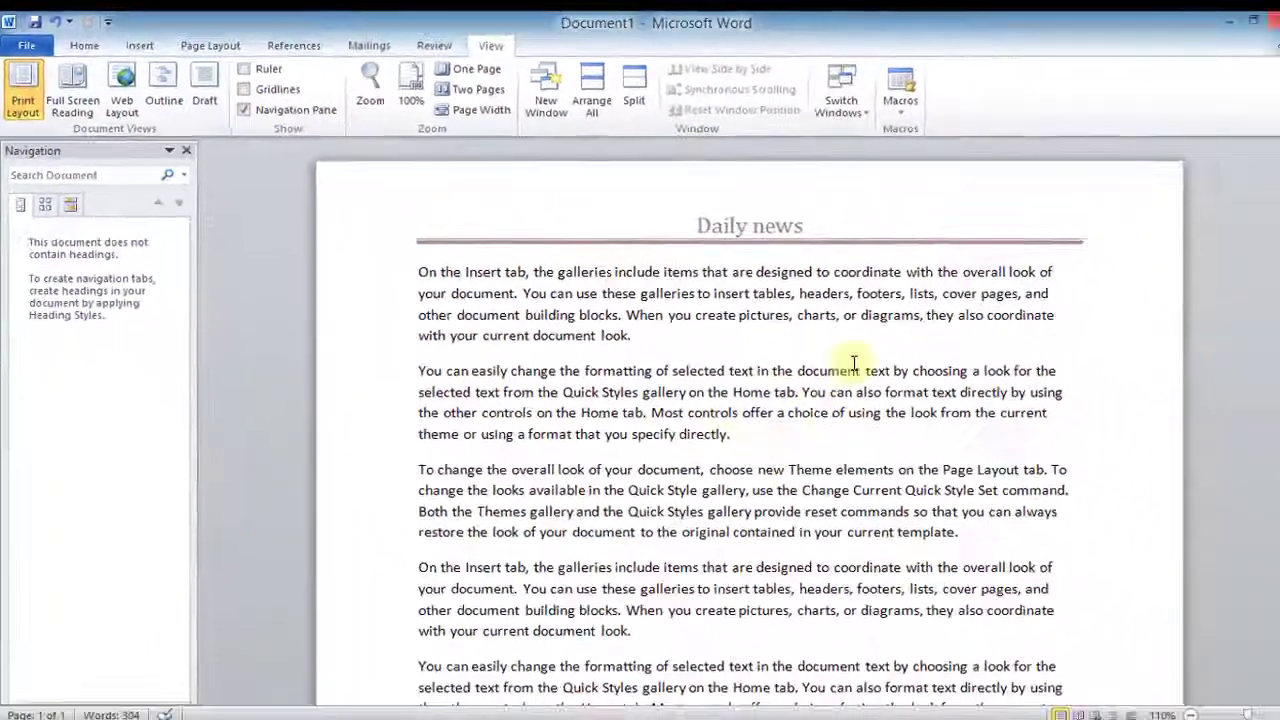
scroll(880, 420, down, 4)
scroll(876, 306, down, 5)
scroll(876, 306, down, 2)
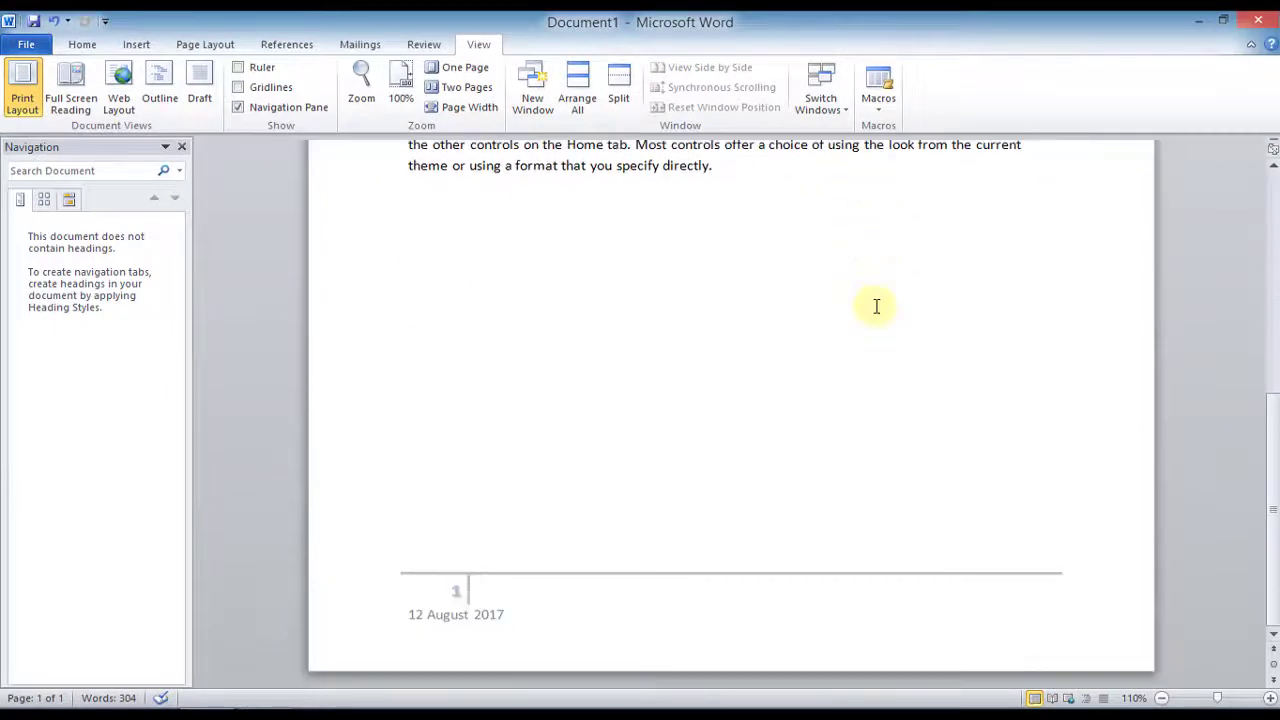
scroll(876, 306, up, 5)
scroll(840, 306, up, 3)
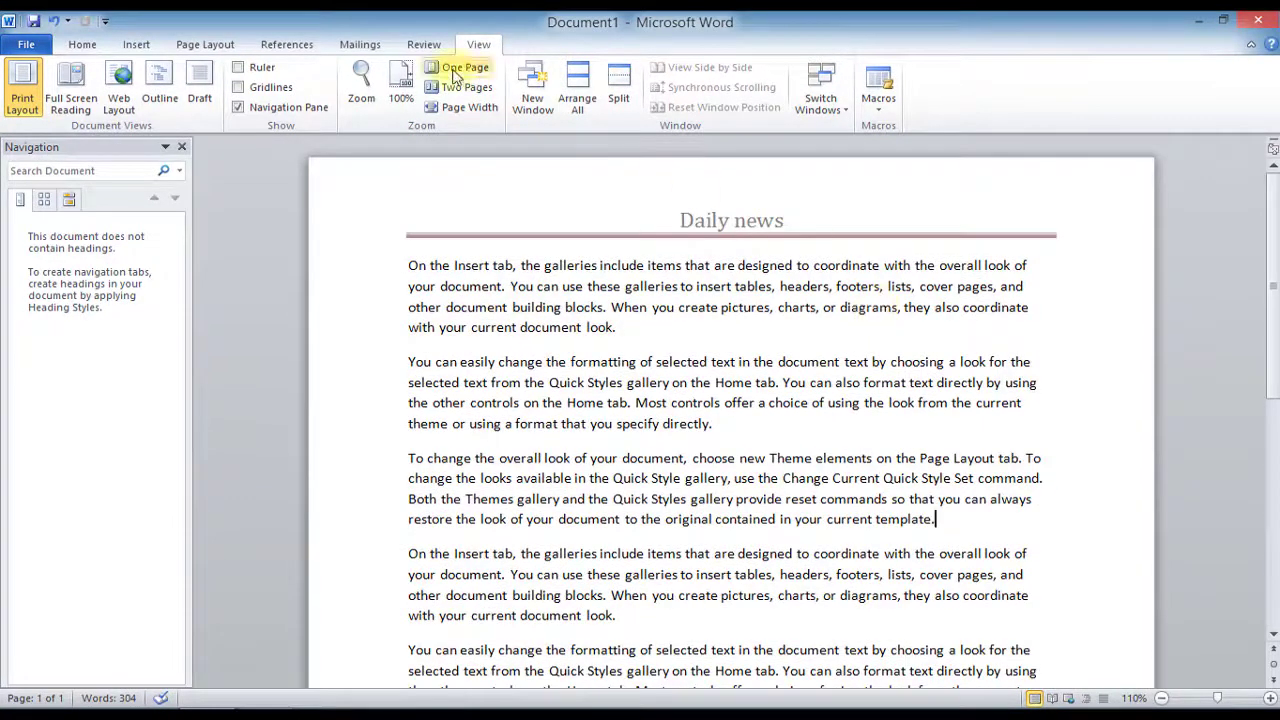
click(140, 45)
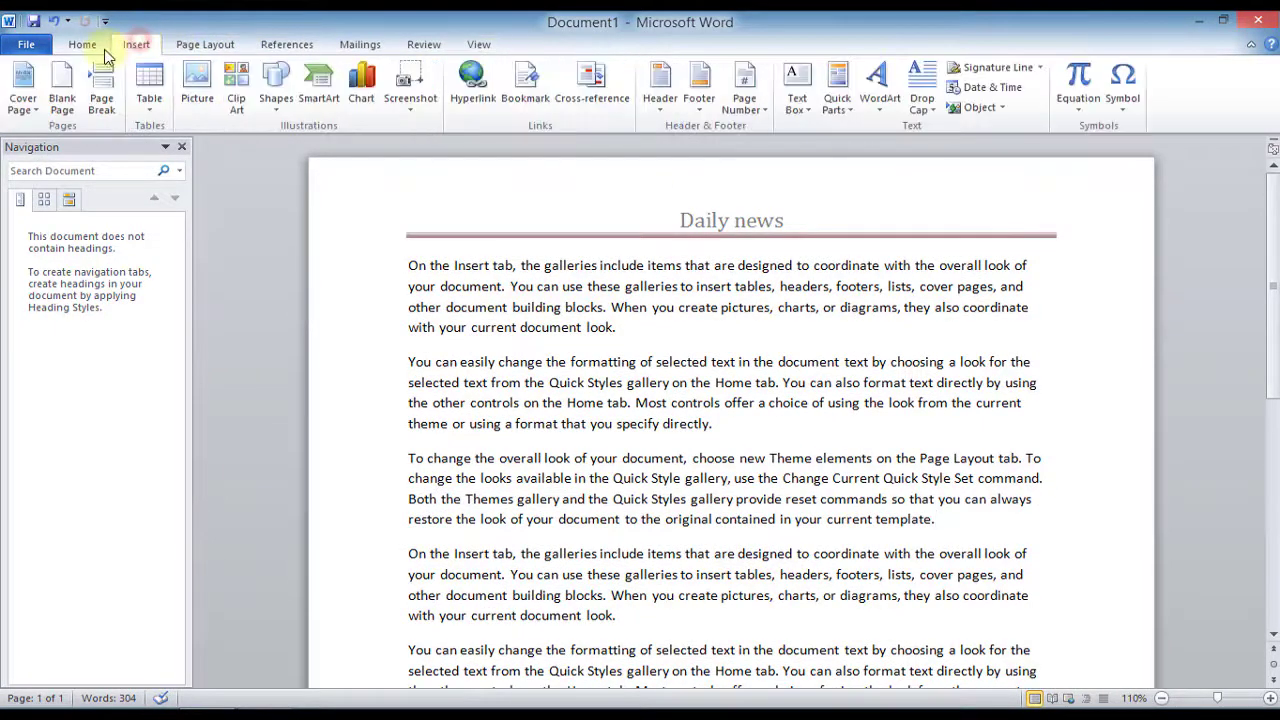
scroll(851, 451, down, 5)
scroll(855, 453, down, 4)
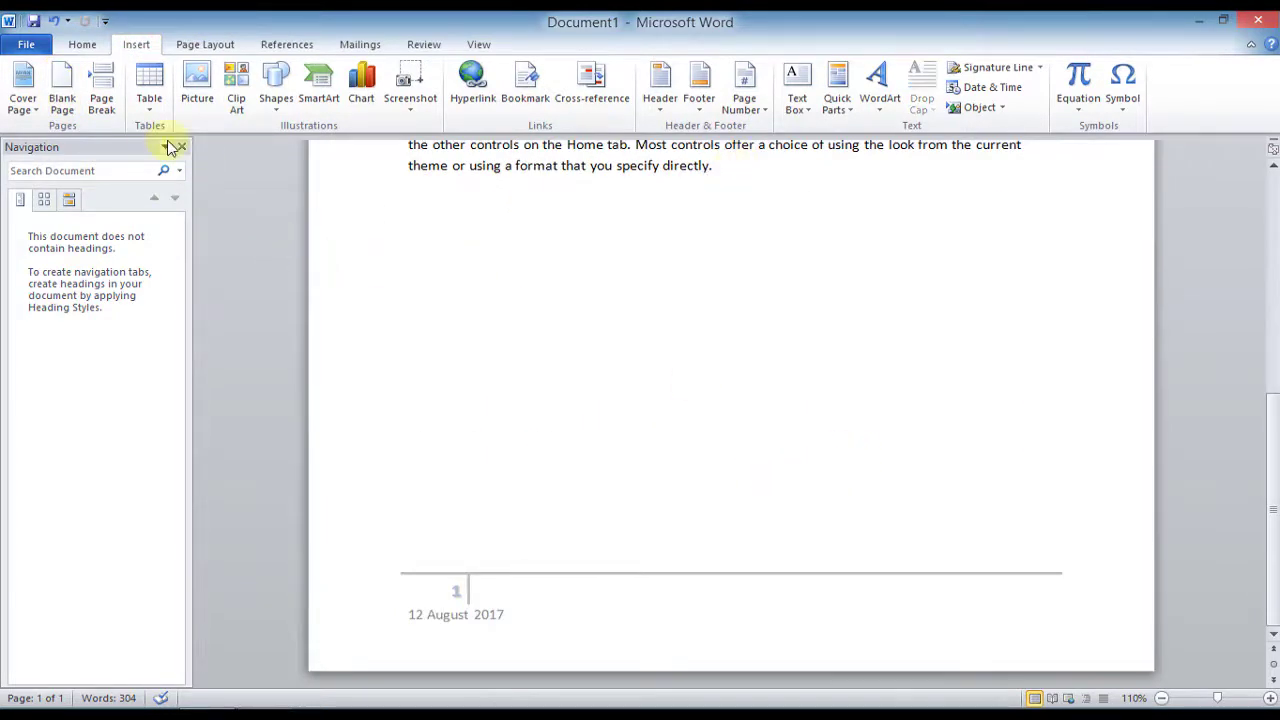
Add a page break and type 'That's header footer.' at the top of page 2
click(101, 98)
scroll(885, 508, down, 4)
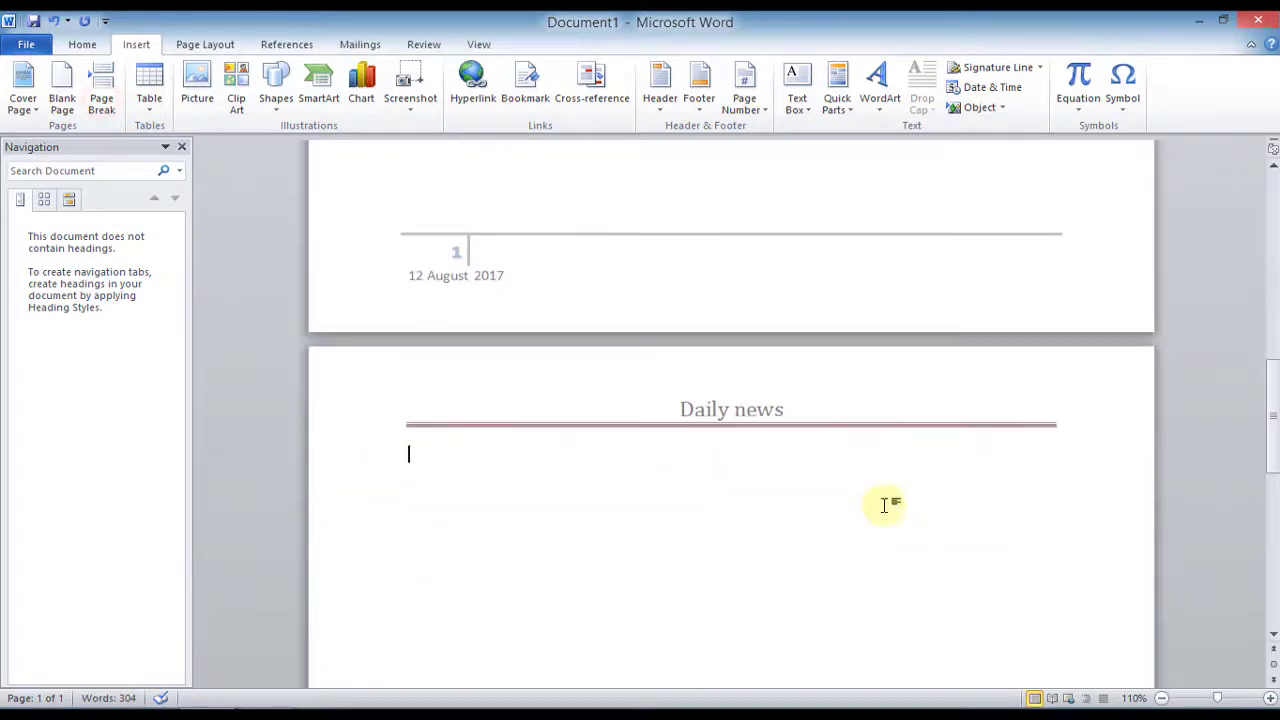
scroll(885, 505, down, 3)
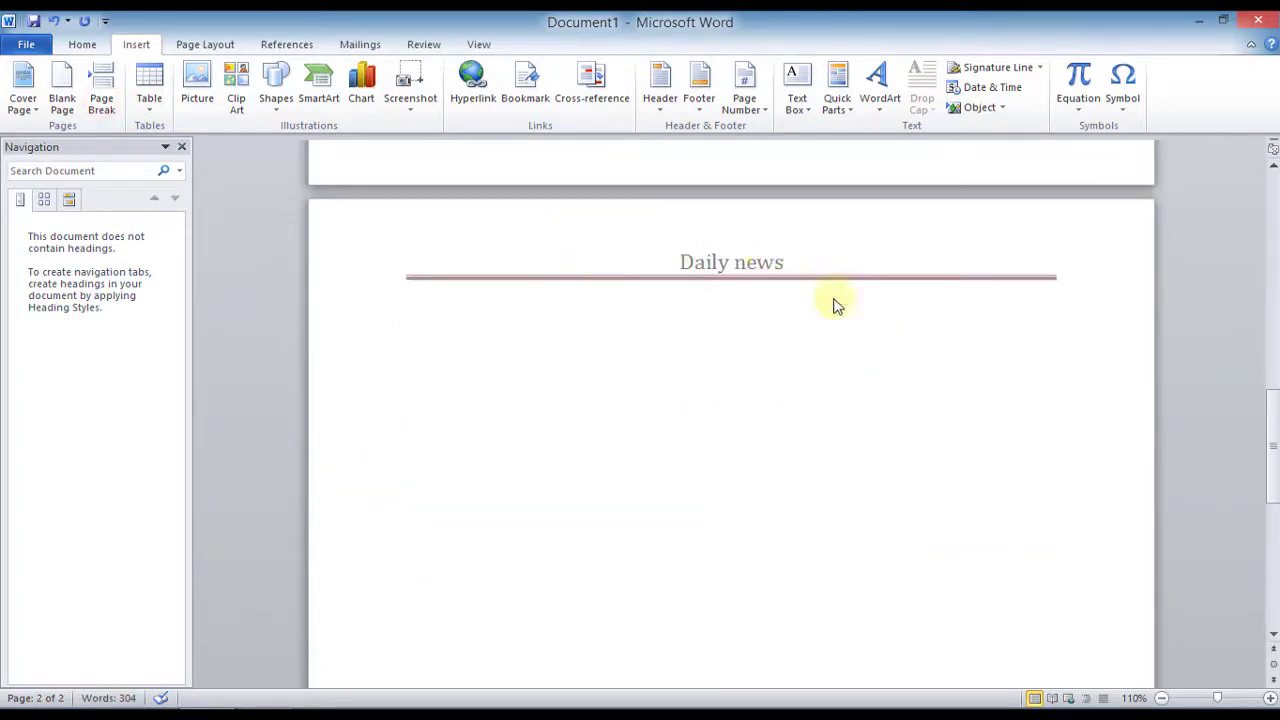
scroll(917, 360, down, 3)
scroll(918, 363, down, 10)
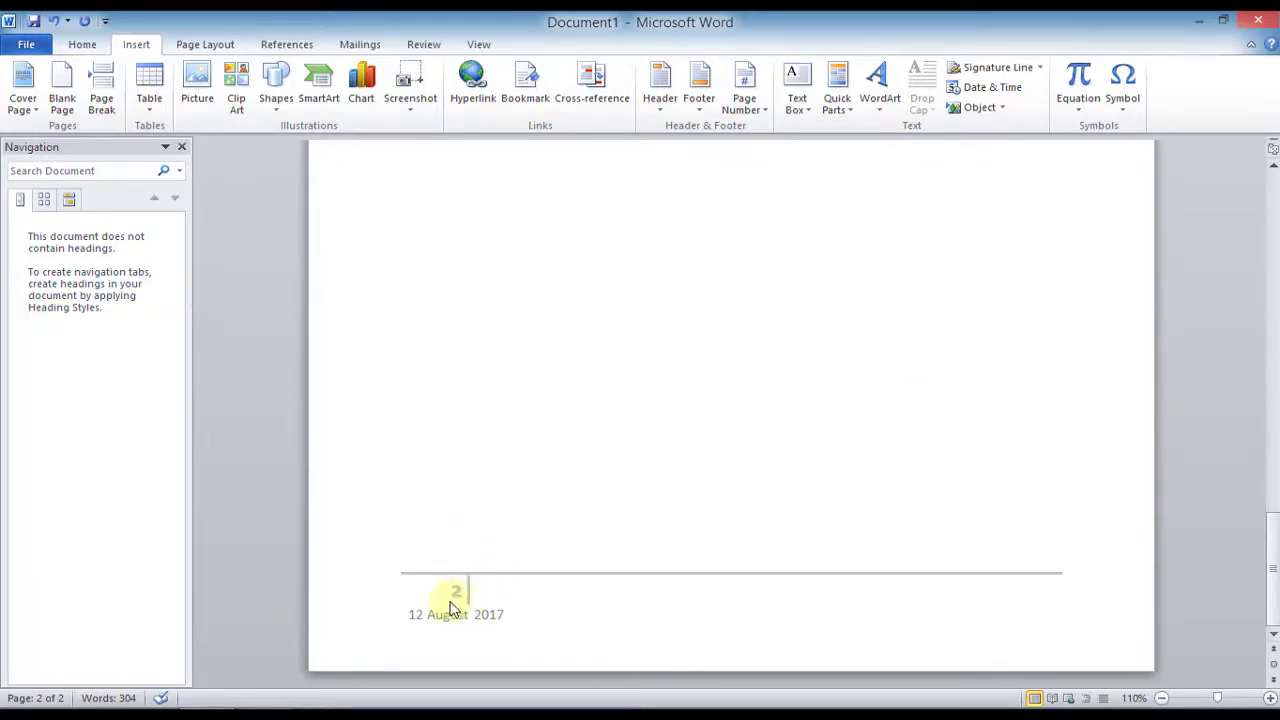
scroll(872, 407, up, 3)
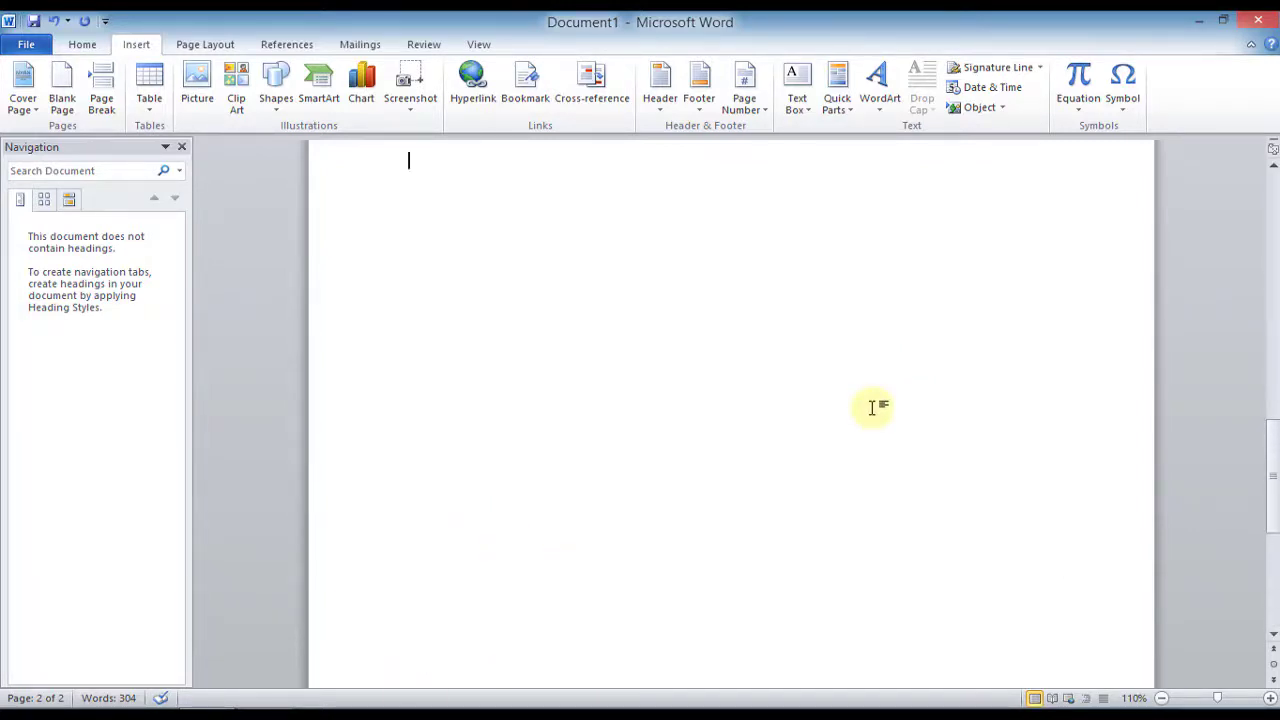
scroll(872, 407, up, 2)
scroll(872, 407, up, 3)
scroll(872, 407, up, 4)
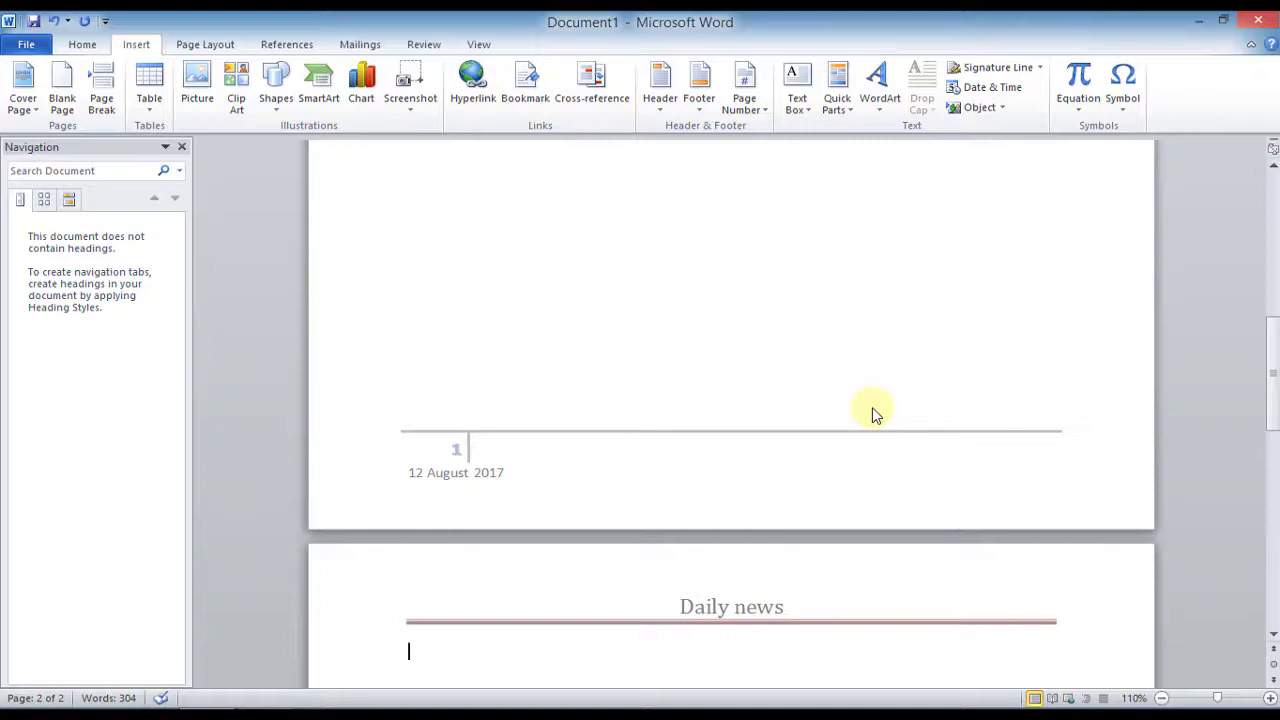
scroll(900, 520, down, 3)
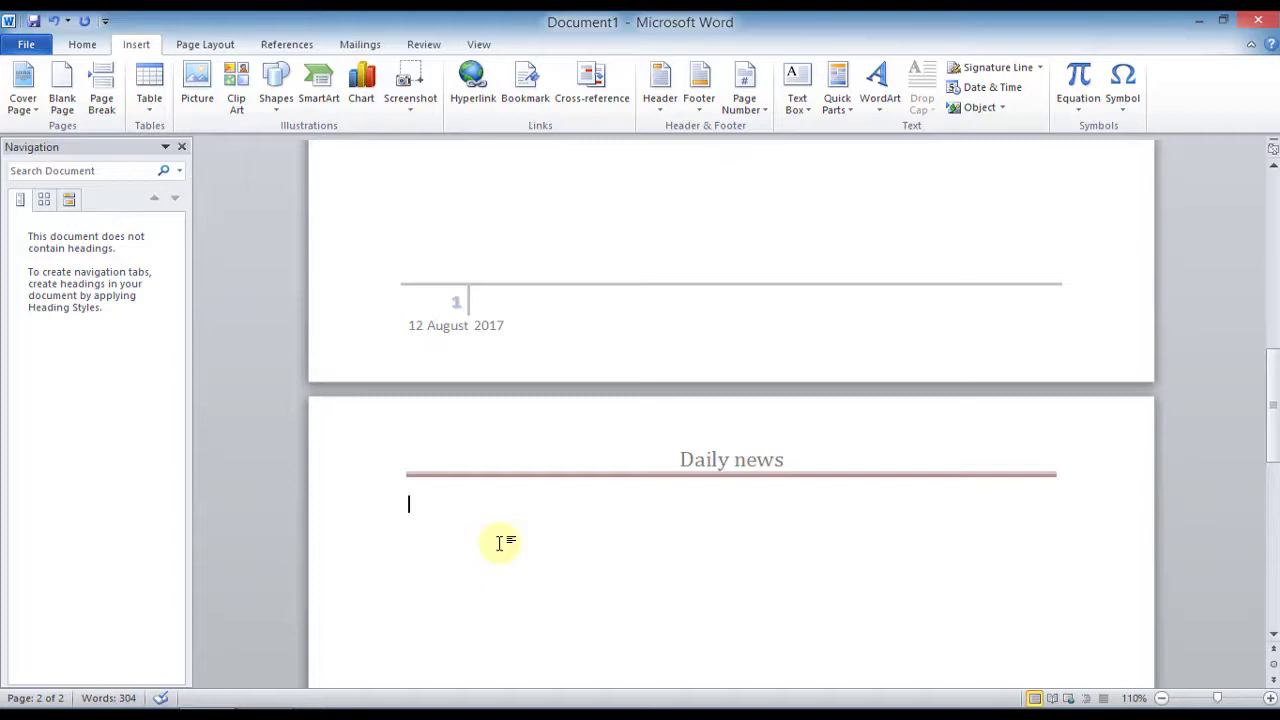
text(t's h)
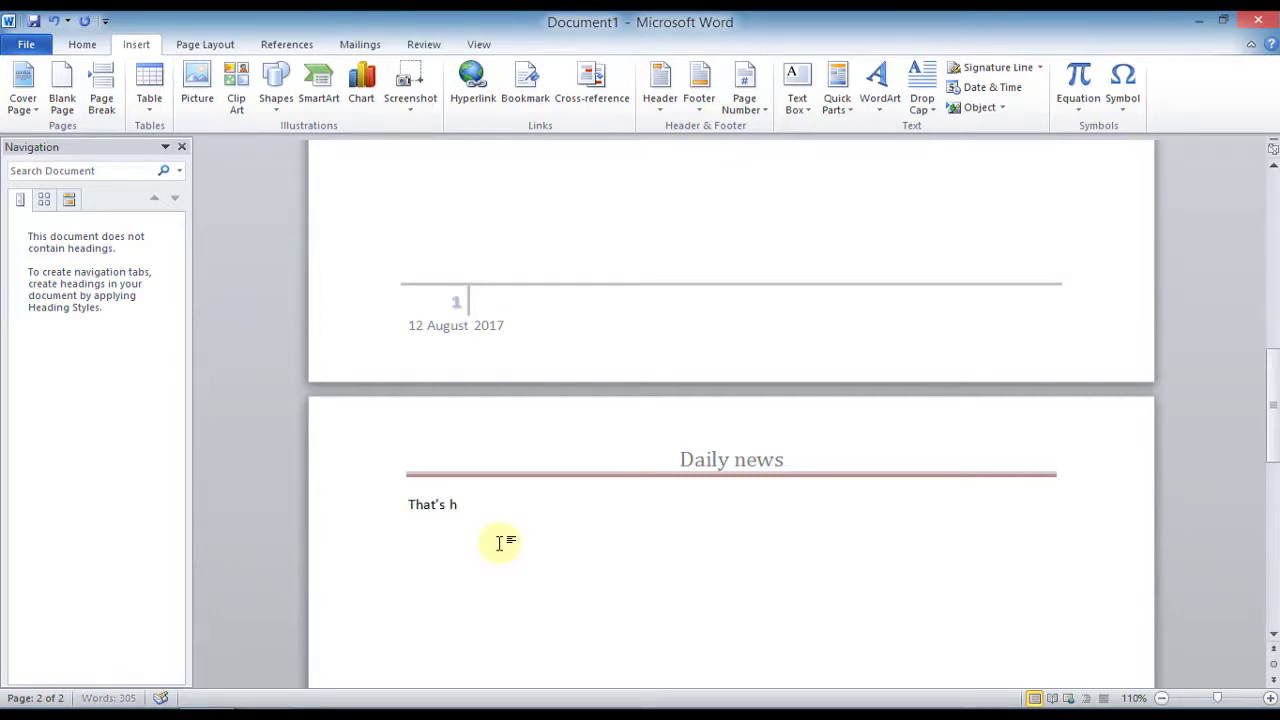
text(r footer.)
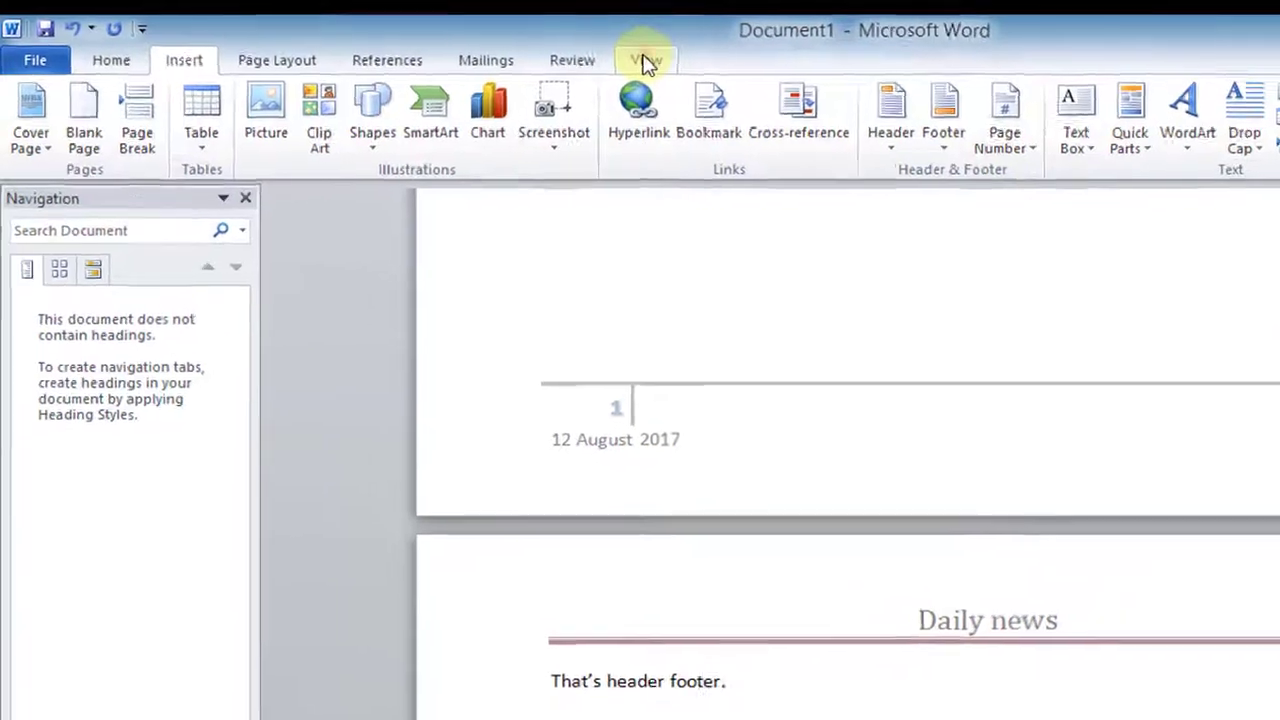
click(503, 47)
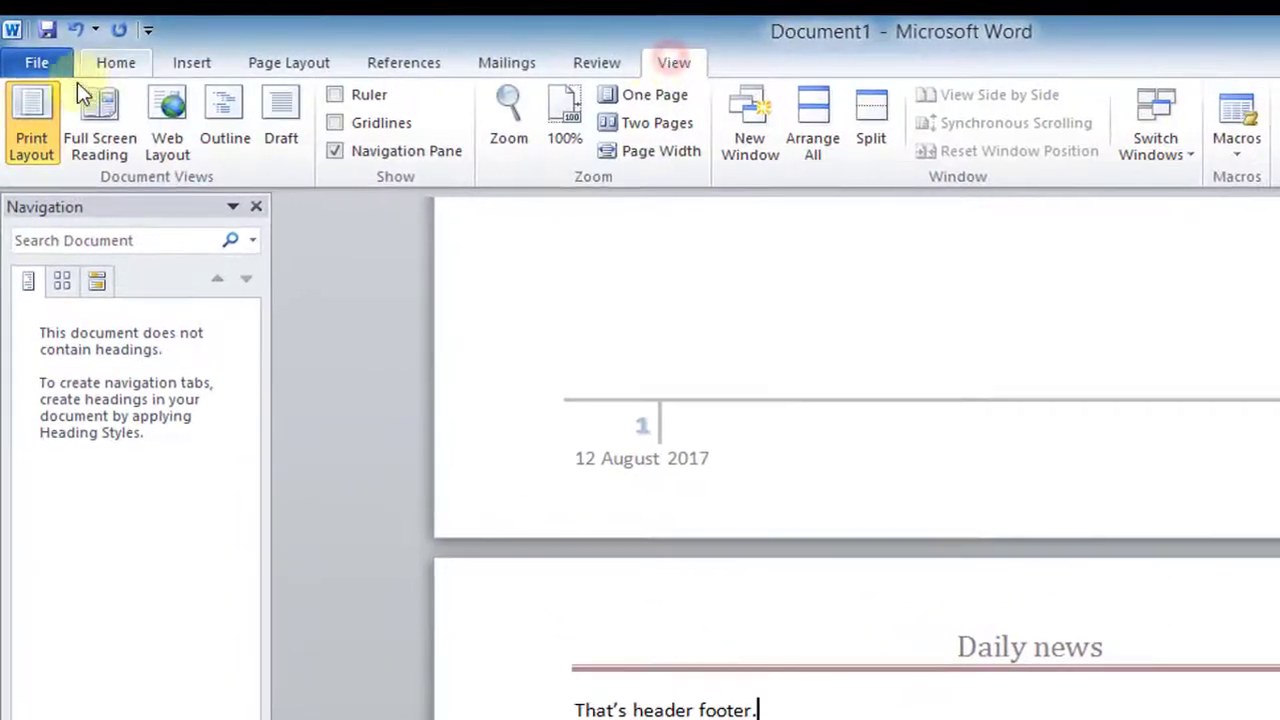
click(32, 128)
scroll(580, 600, down, 5)
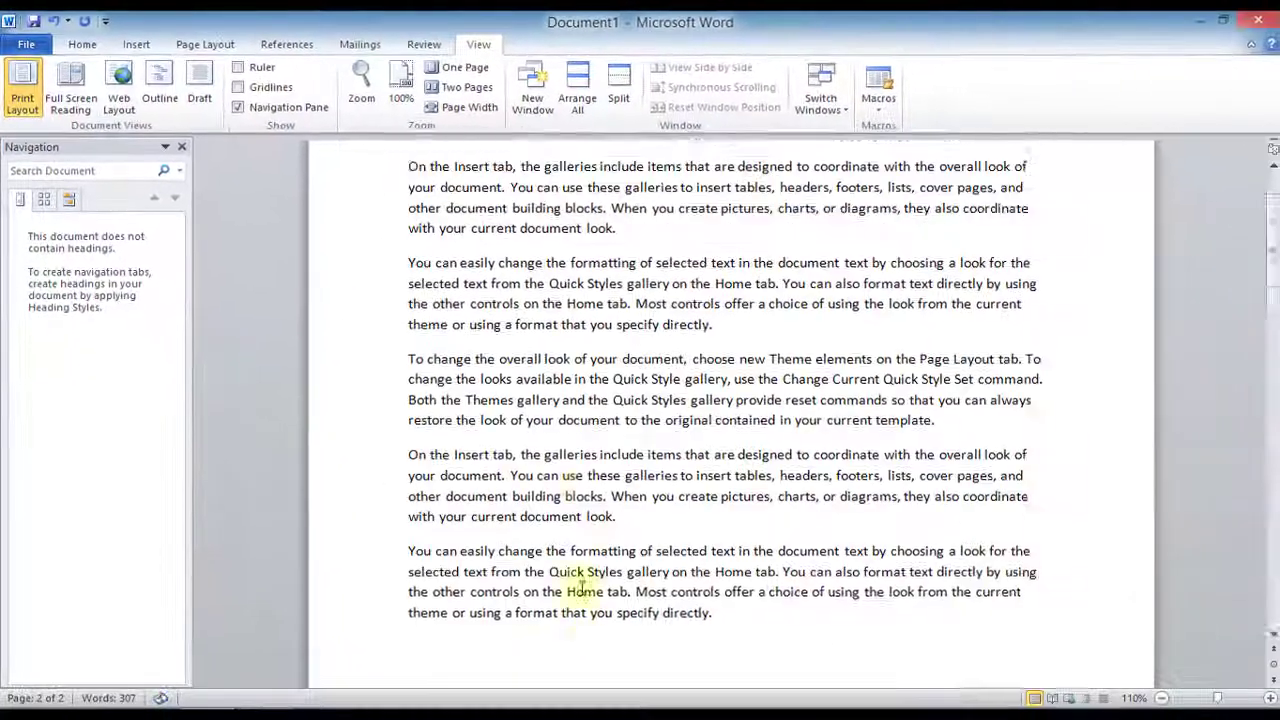
scroll(574, 578, down, 9)
scroll(574, 578, down, 5)
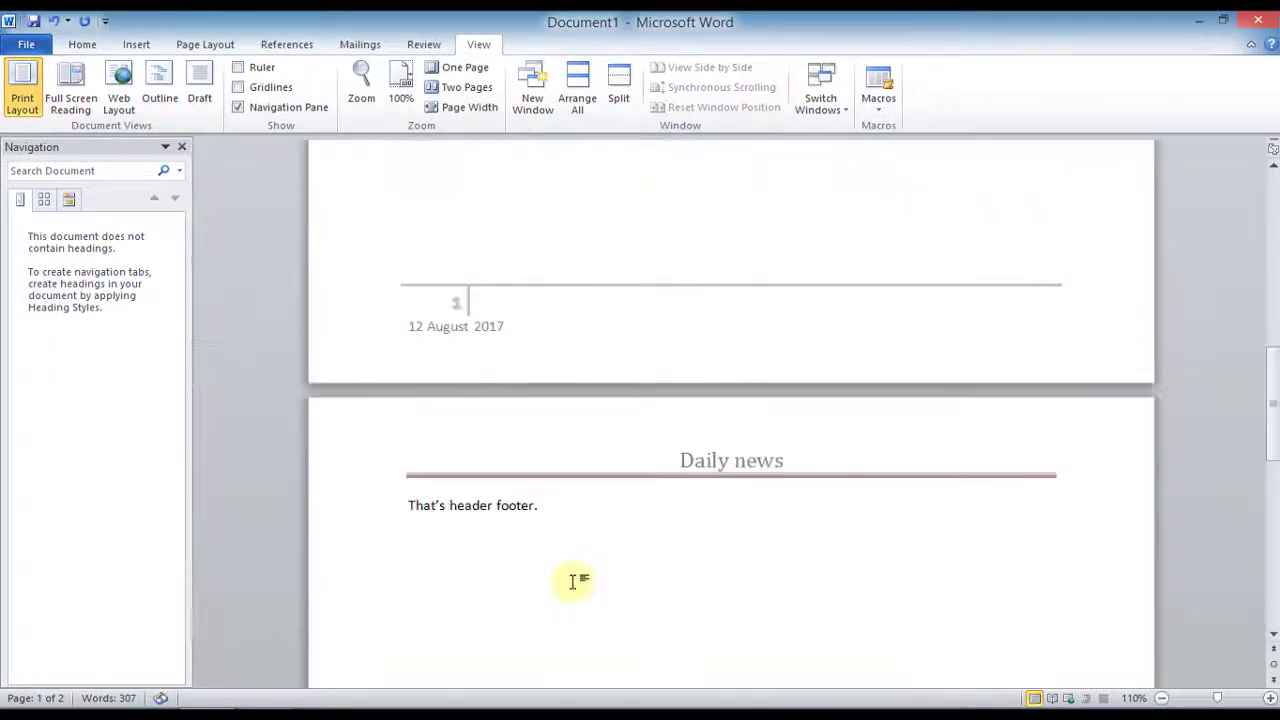
scroll(574, 578, up, 5)
scroll(574, 578, up, 8)
scroll(575, 585, up, 3)
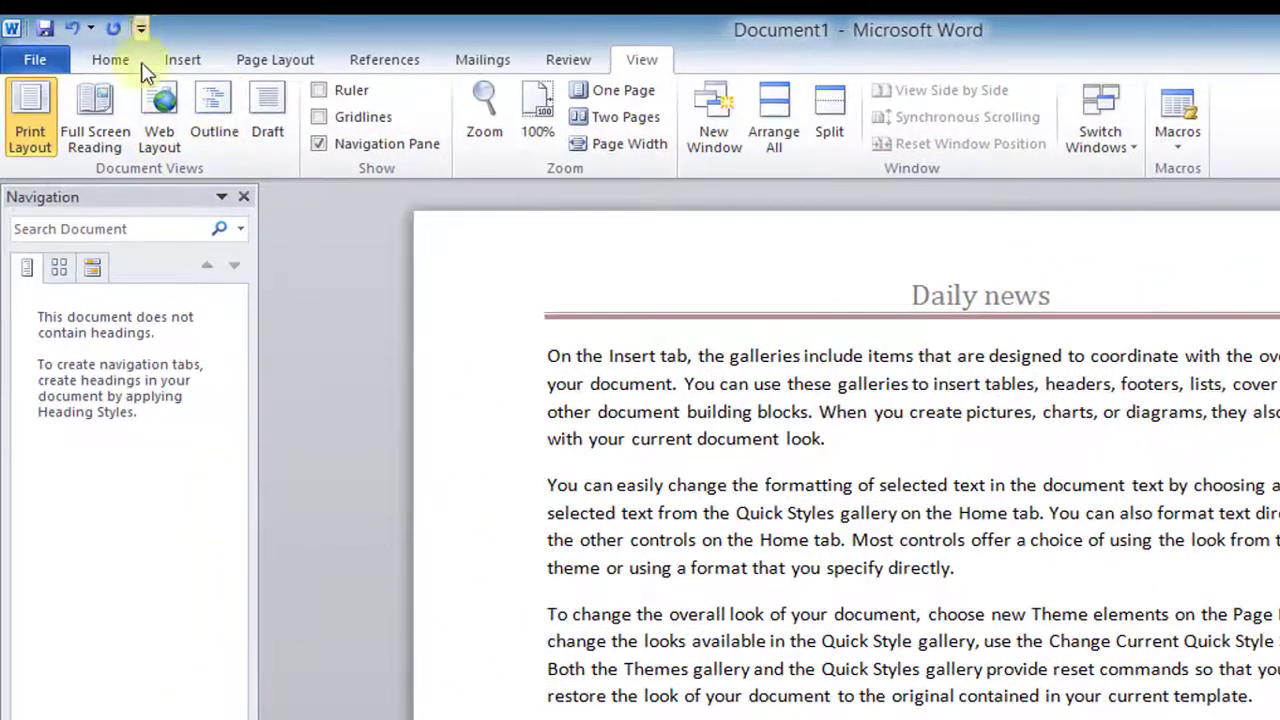
click(192, 62)
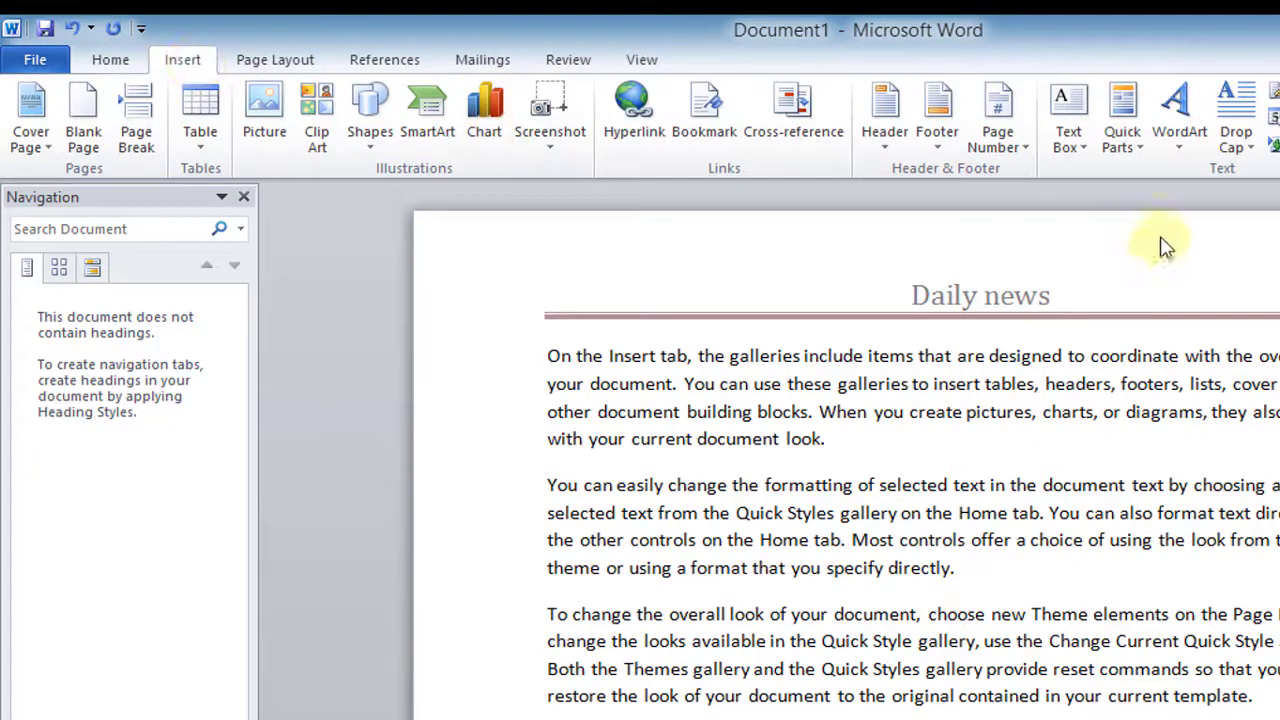
Replace the header with the Blank design showing a '[Type text]' placeholder
click(900, 134)
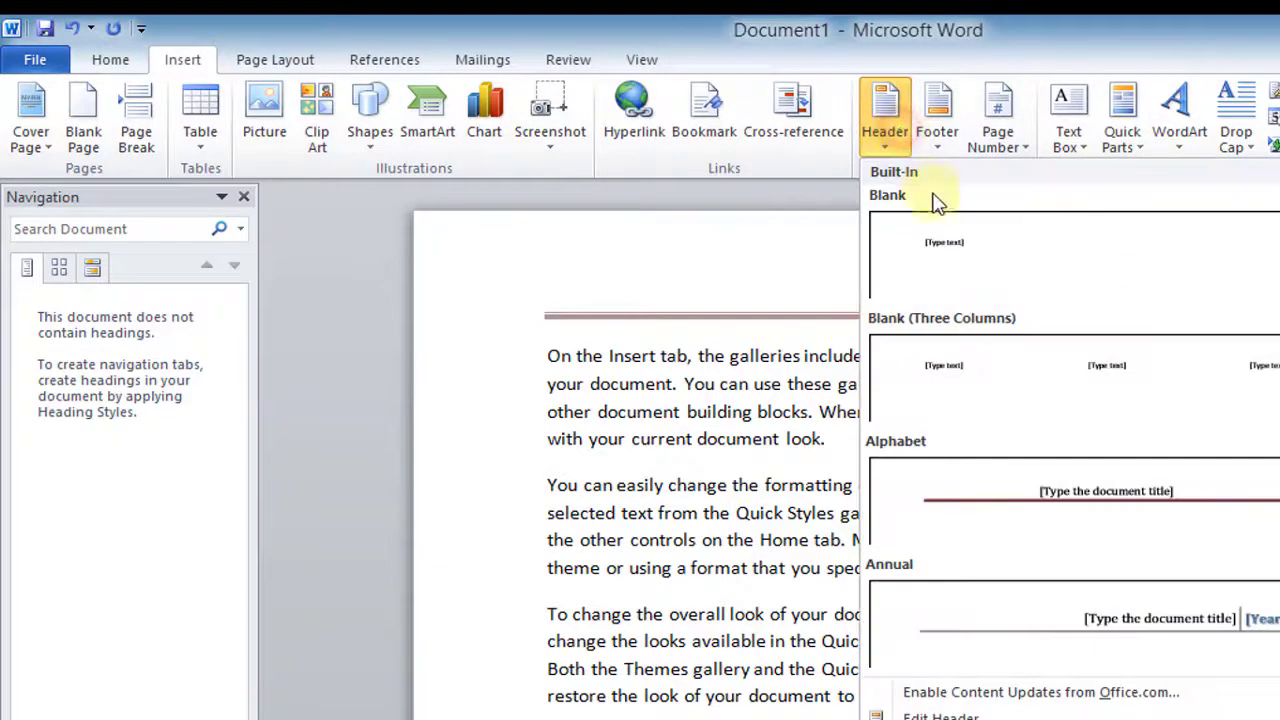
click(943, 240)
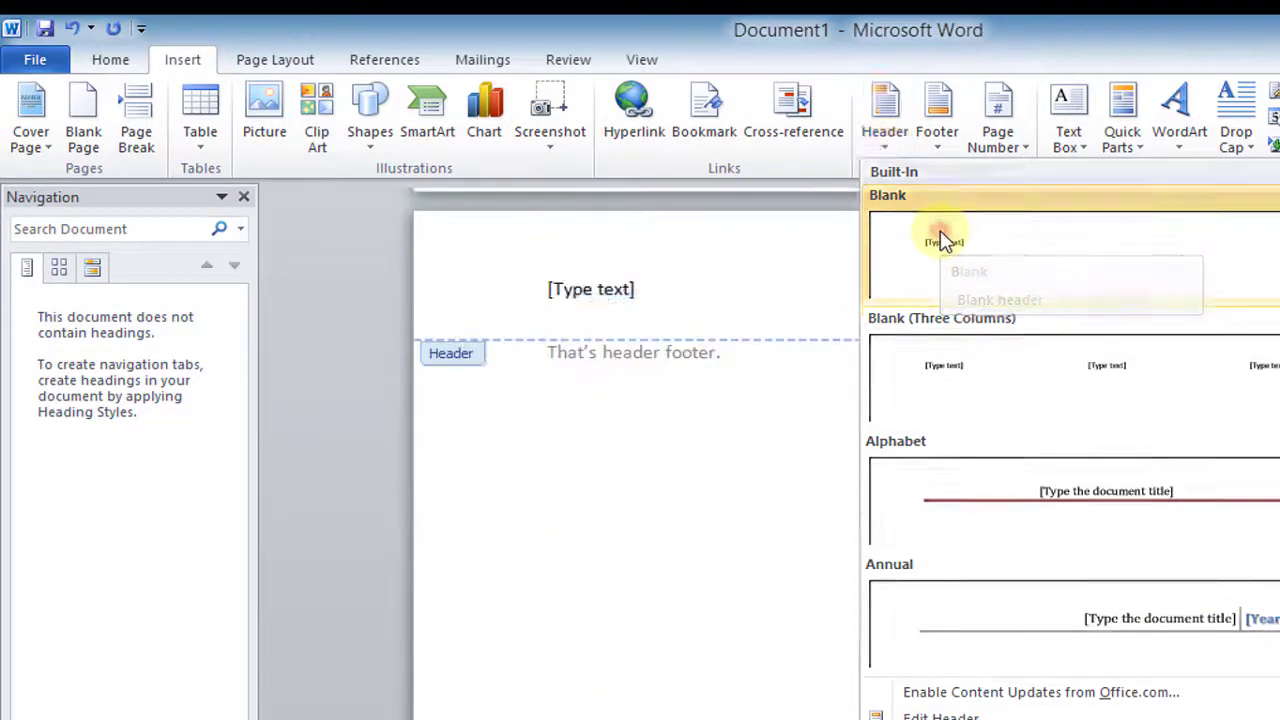
scroll(905, 395, up, 5)
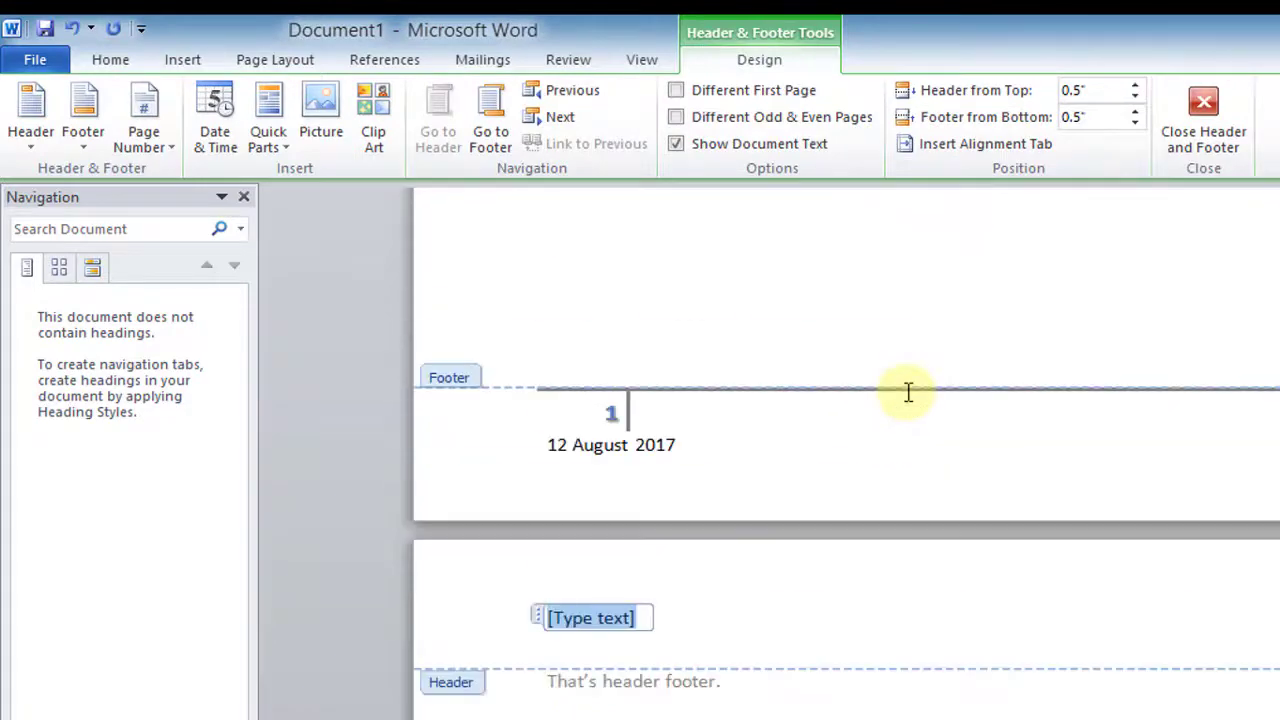
scroll(906, 400, up, 5)
scroll(908, 397, up, 5)
scroll(895, 365, up, 1)
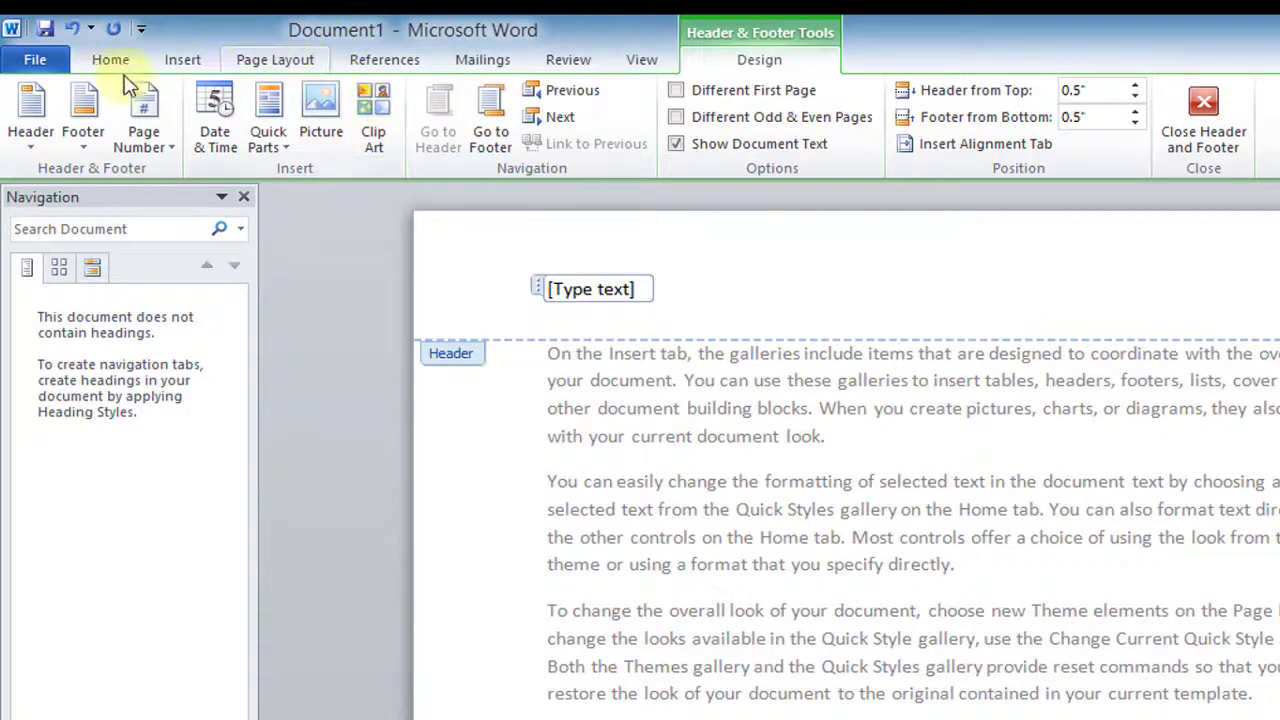
Replace the footer with the Blank footer design
click(182, 60)
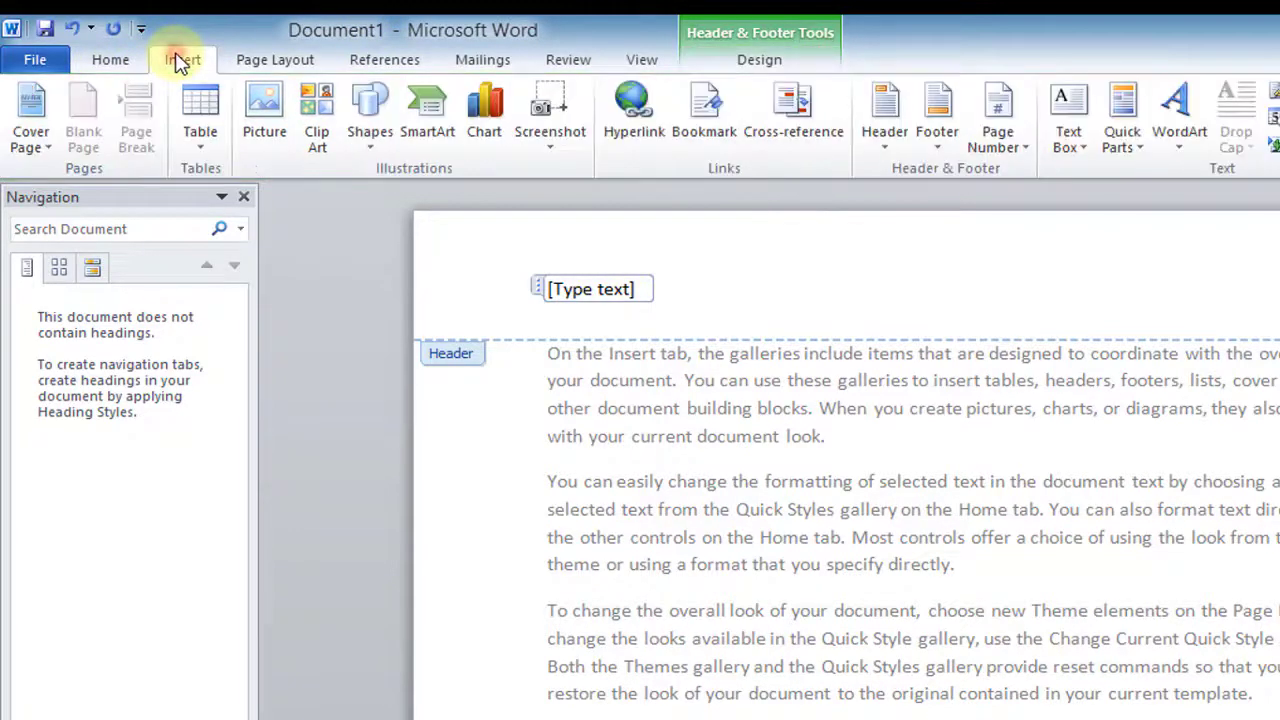
click(948, 143)
click(1018, 265)
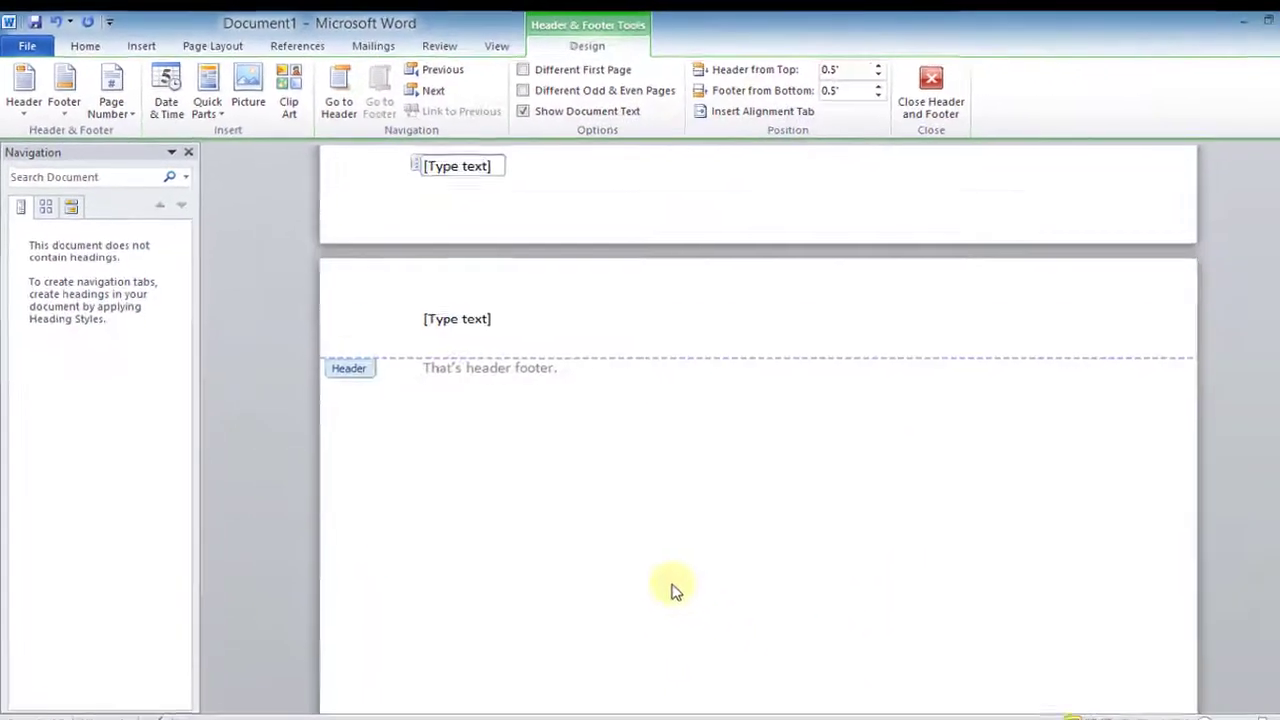
scroll(618, 563, up, 5)
scroll(614, 571, up, 5)
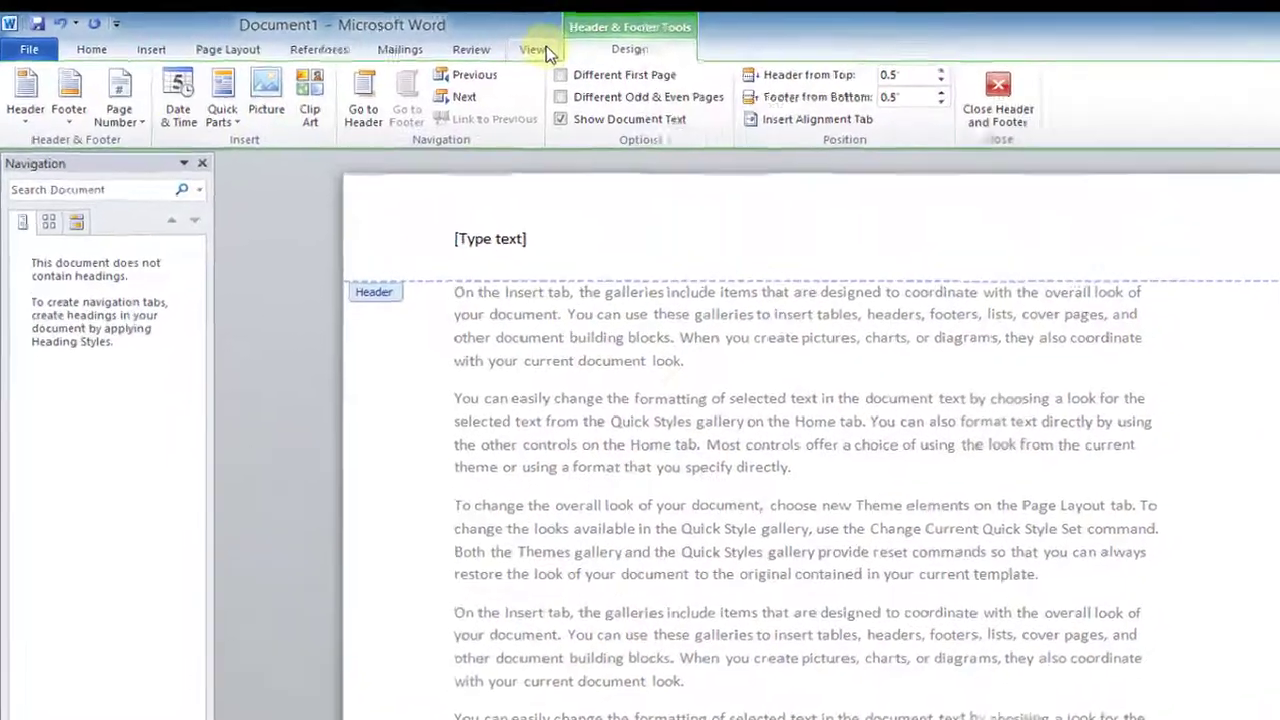
Close header and footer editing and return to the Insert ribbon
click(478, 44)
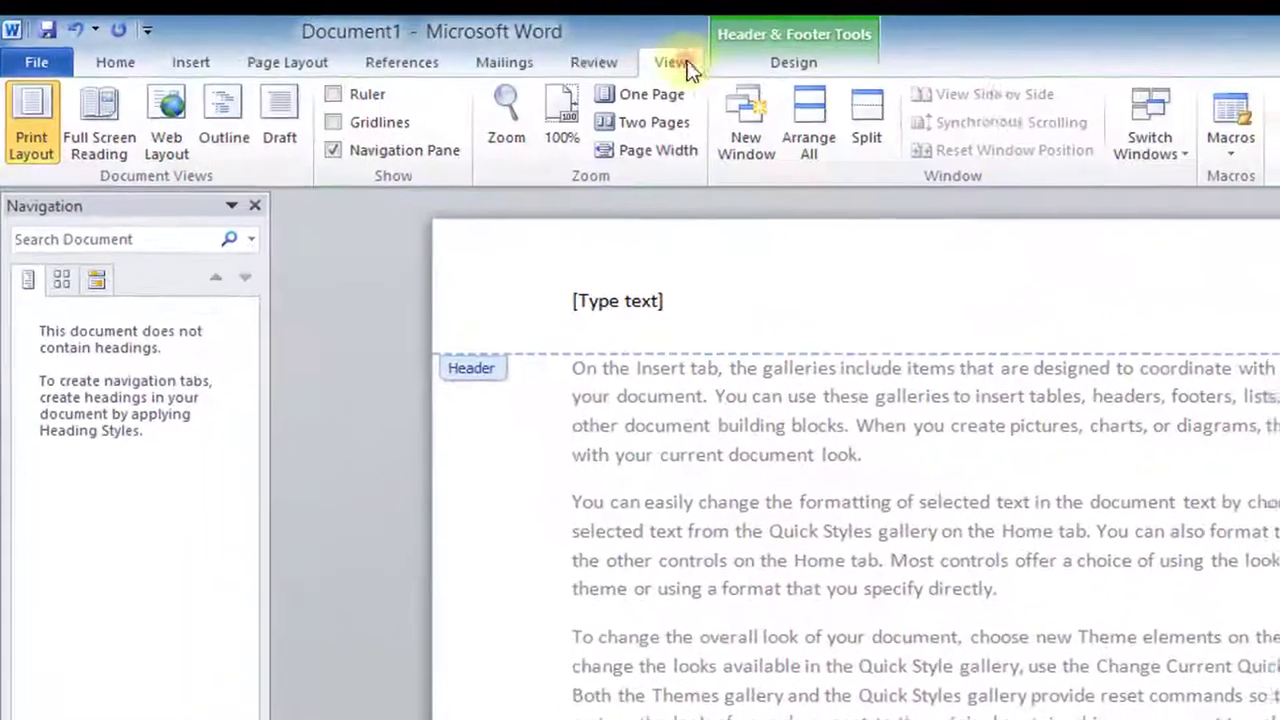
click(32, 110)
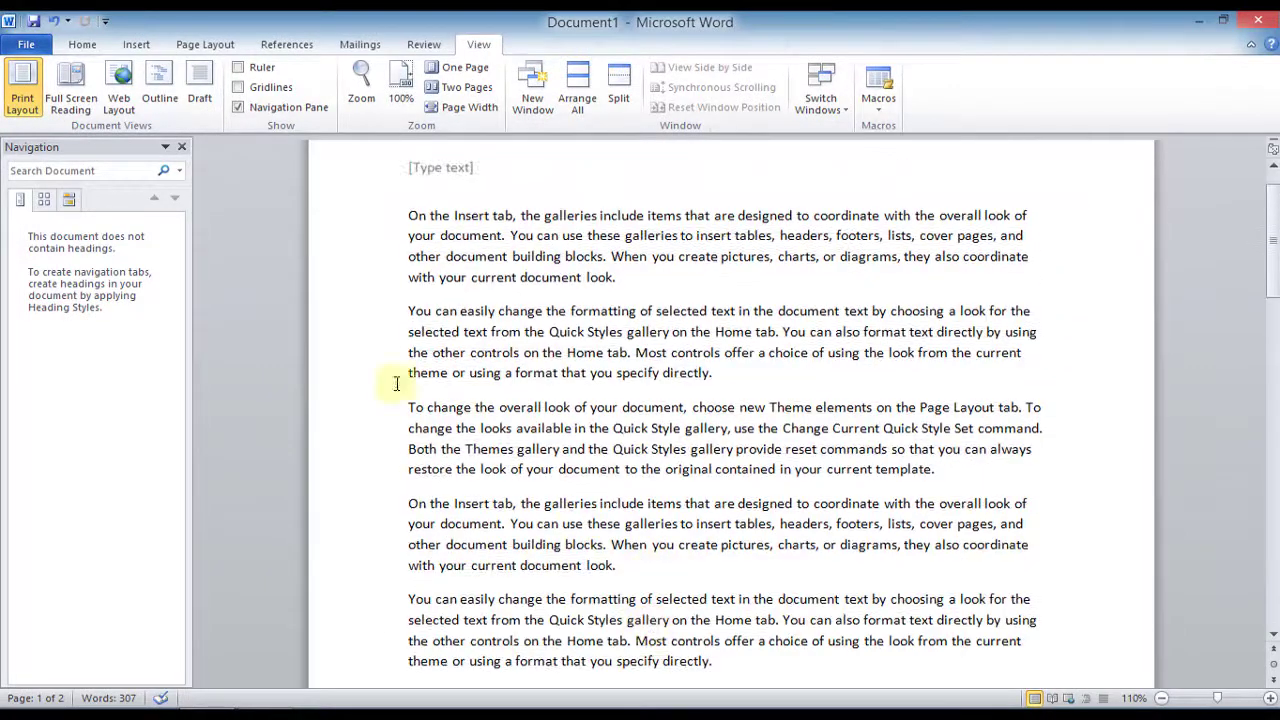
click(136, 44)
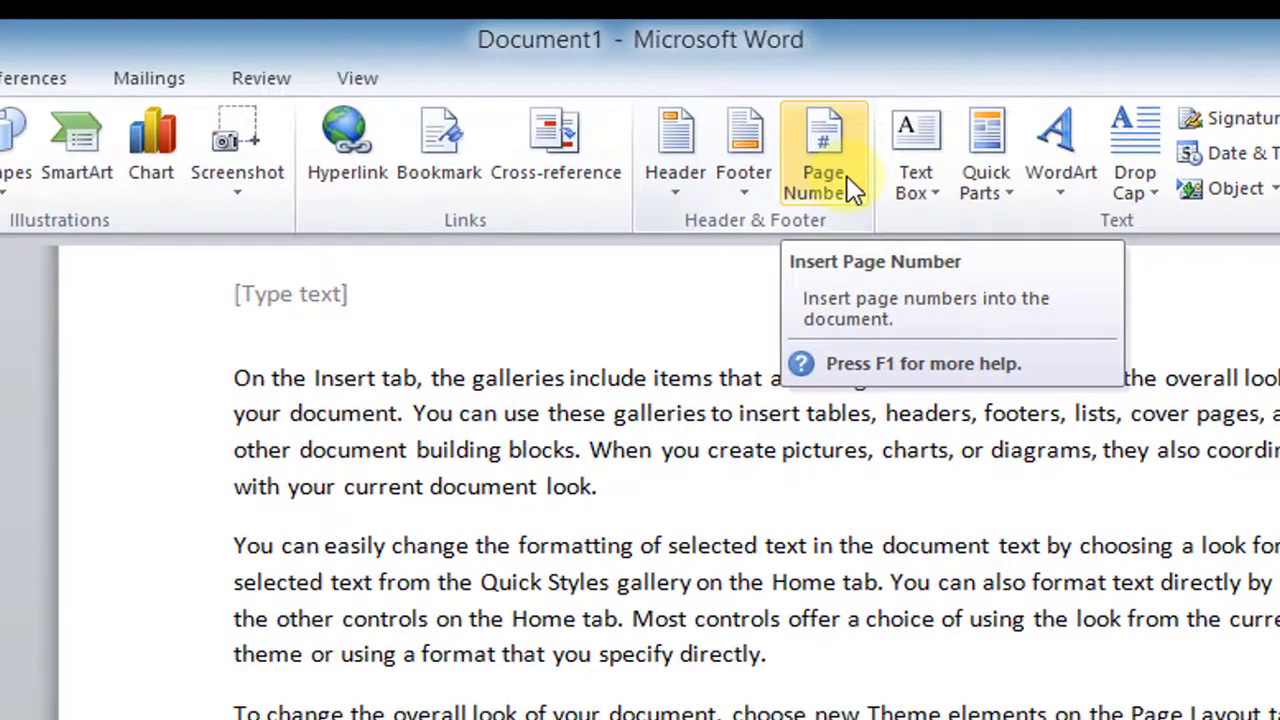
Insert a centred Plain Number 2 page number at the bottom of the page
click(852, 190)
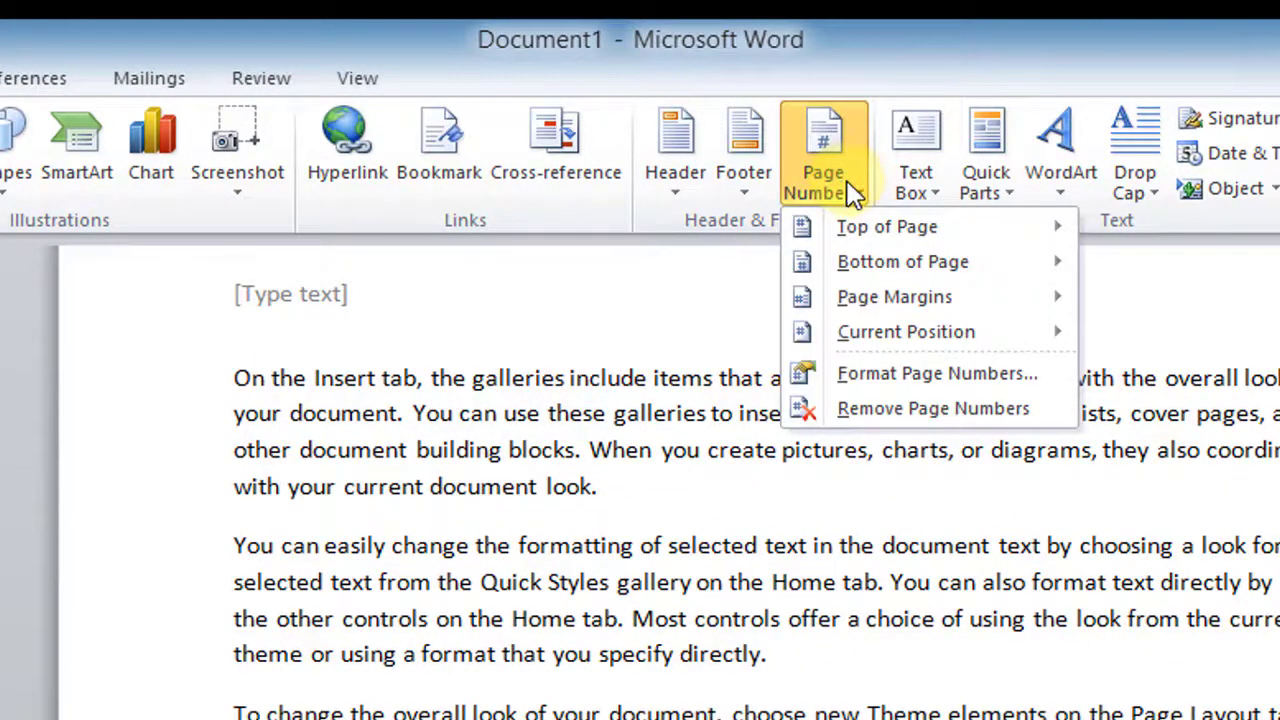
mouse_move(853, 240)
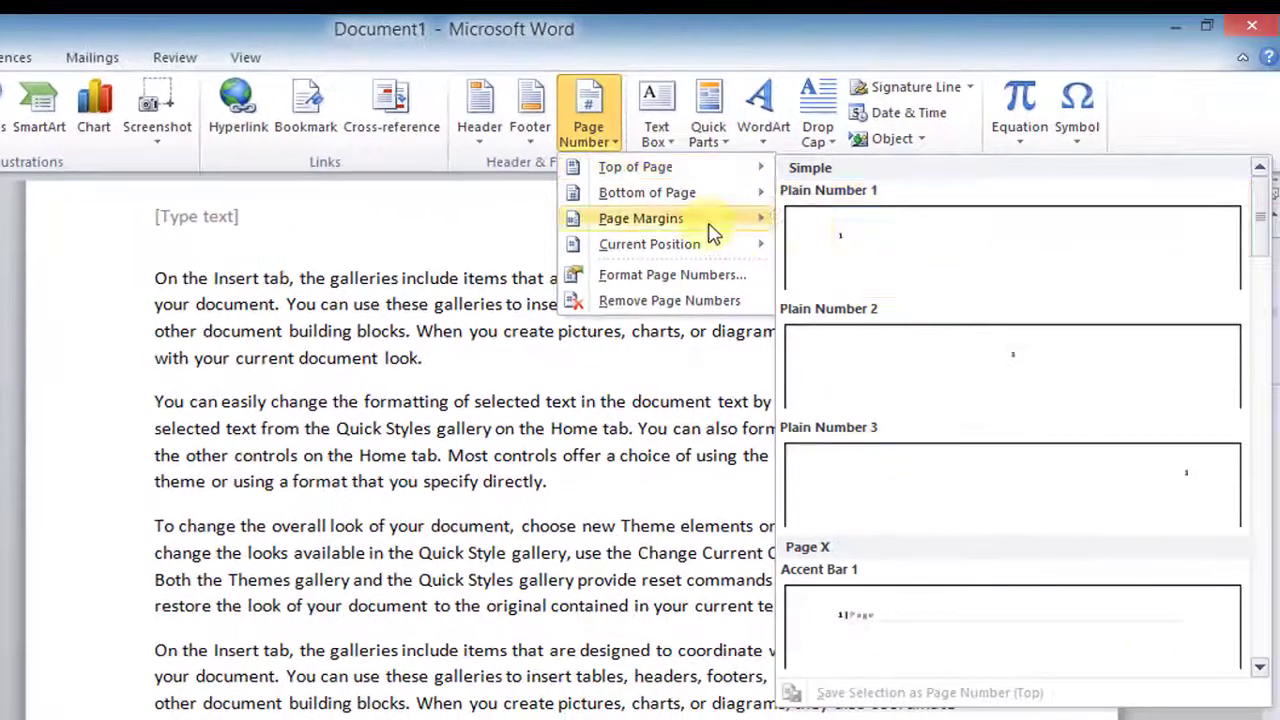
mouse_move(700, 220)
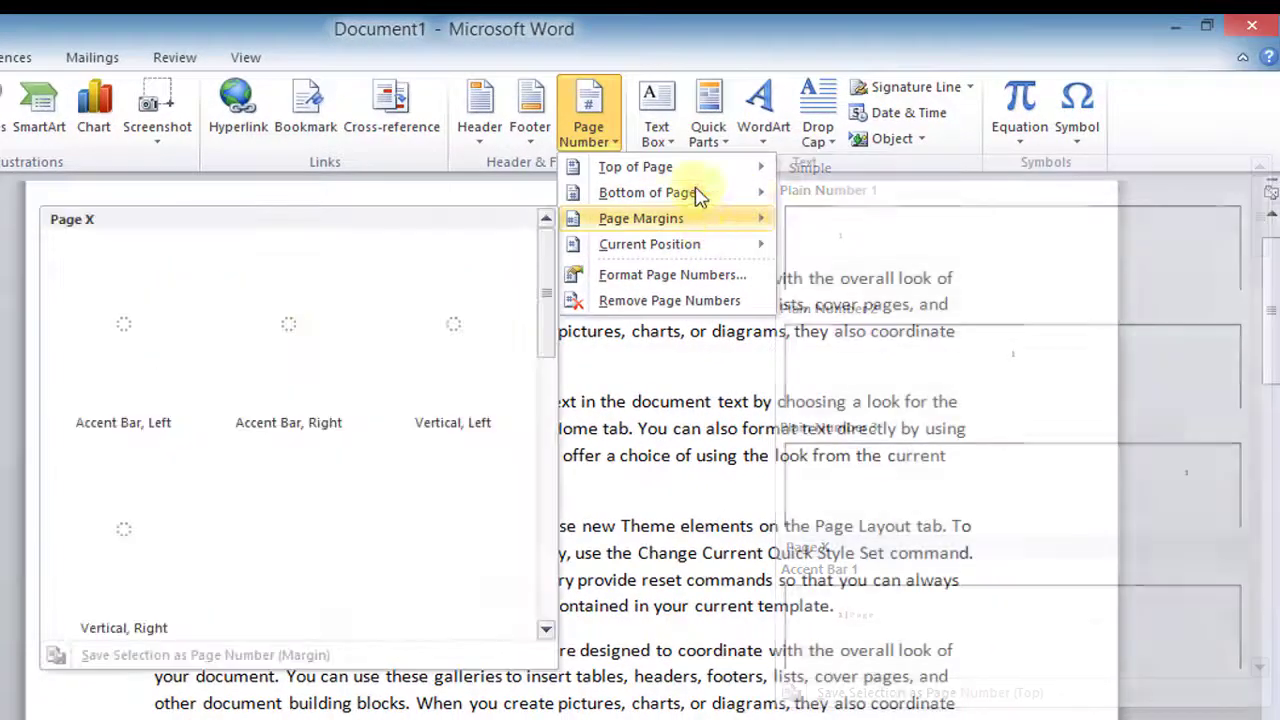
mouse_move(697, 193)
click(967, 390)
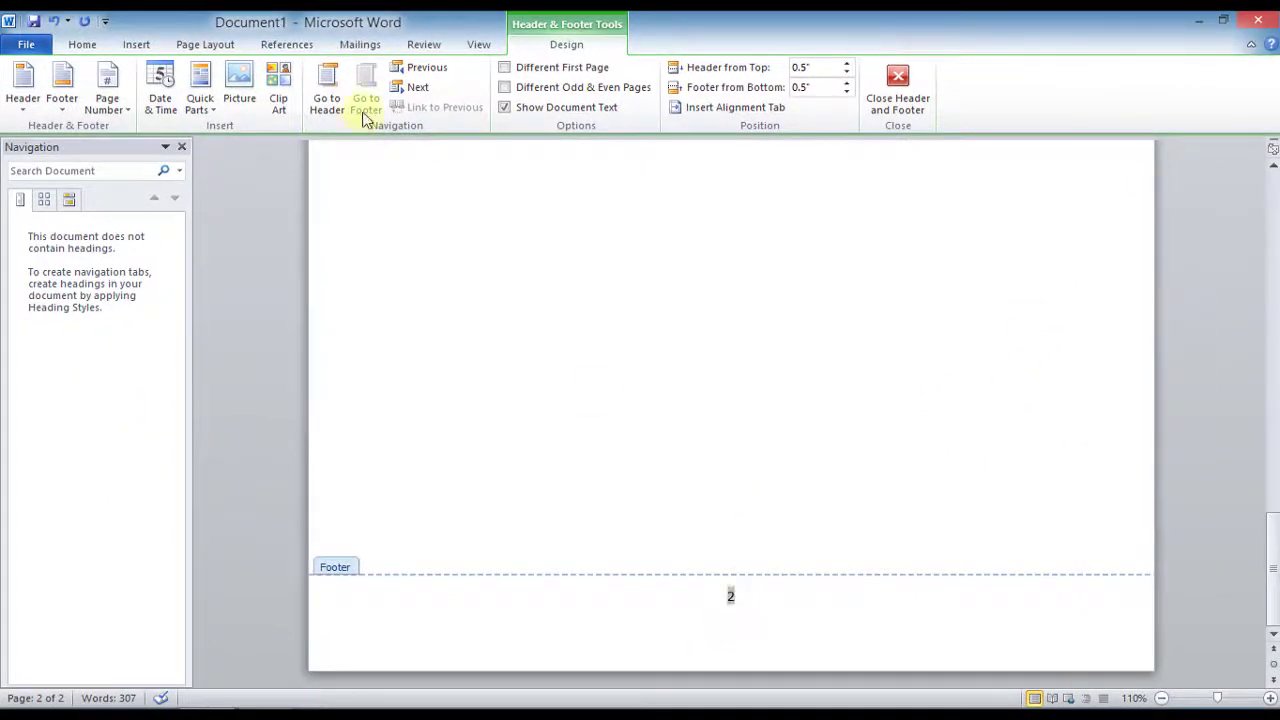
Remove the page numbers, leaving the footer empty
click(136, 44)
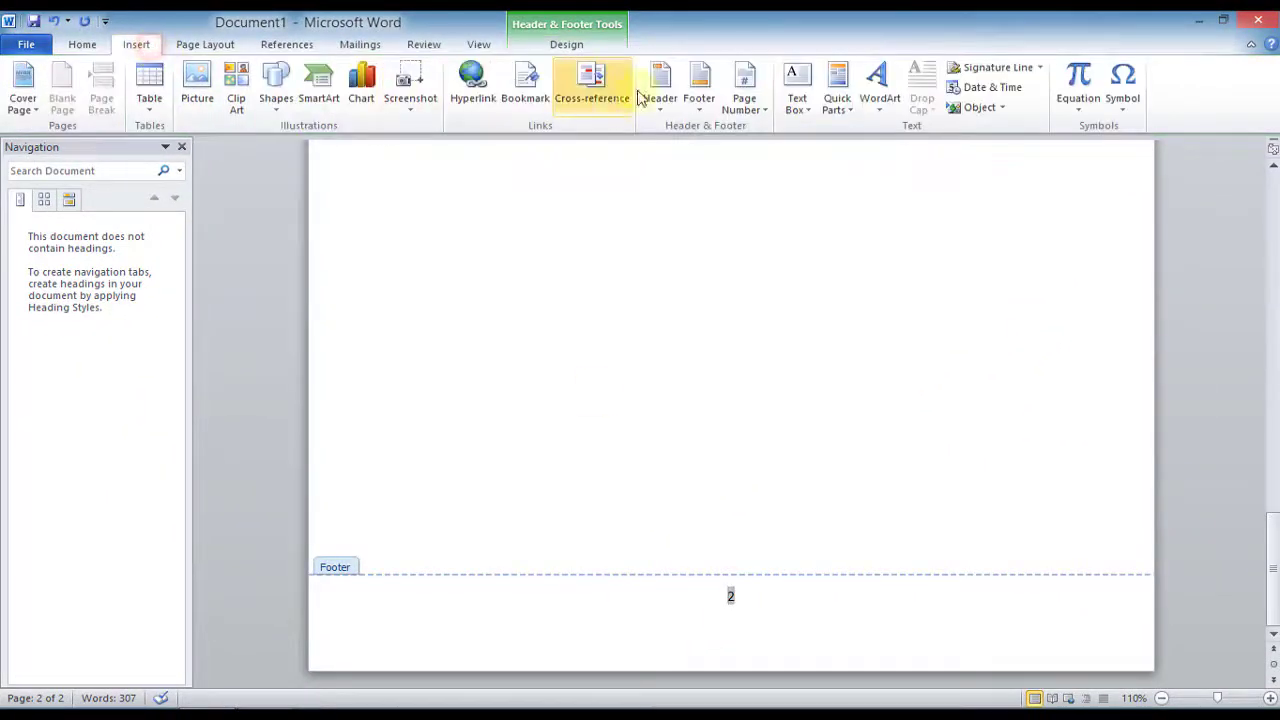
click(744, 106)
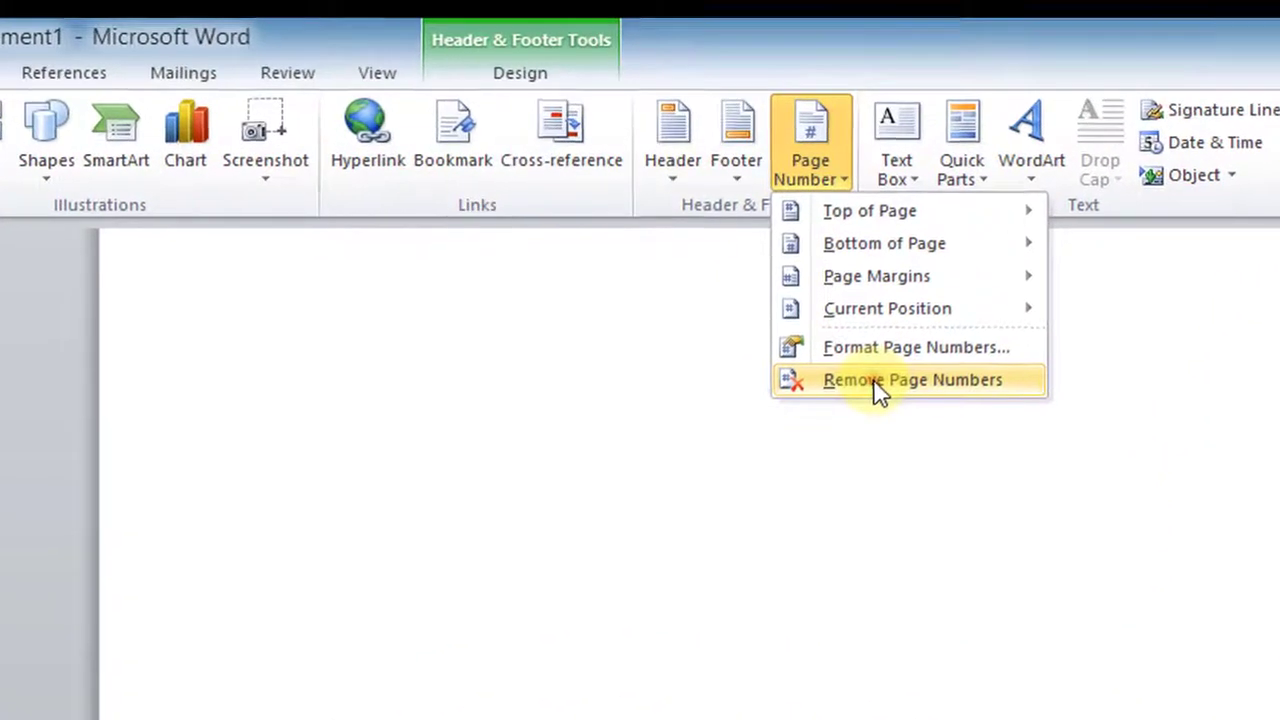
click(785, 233)
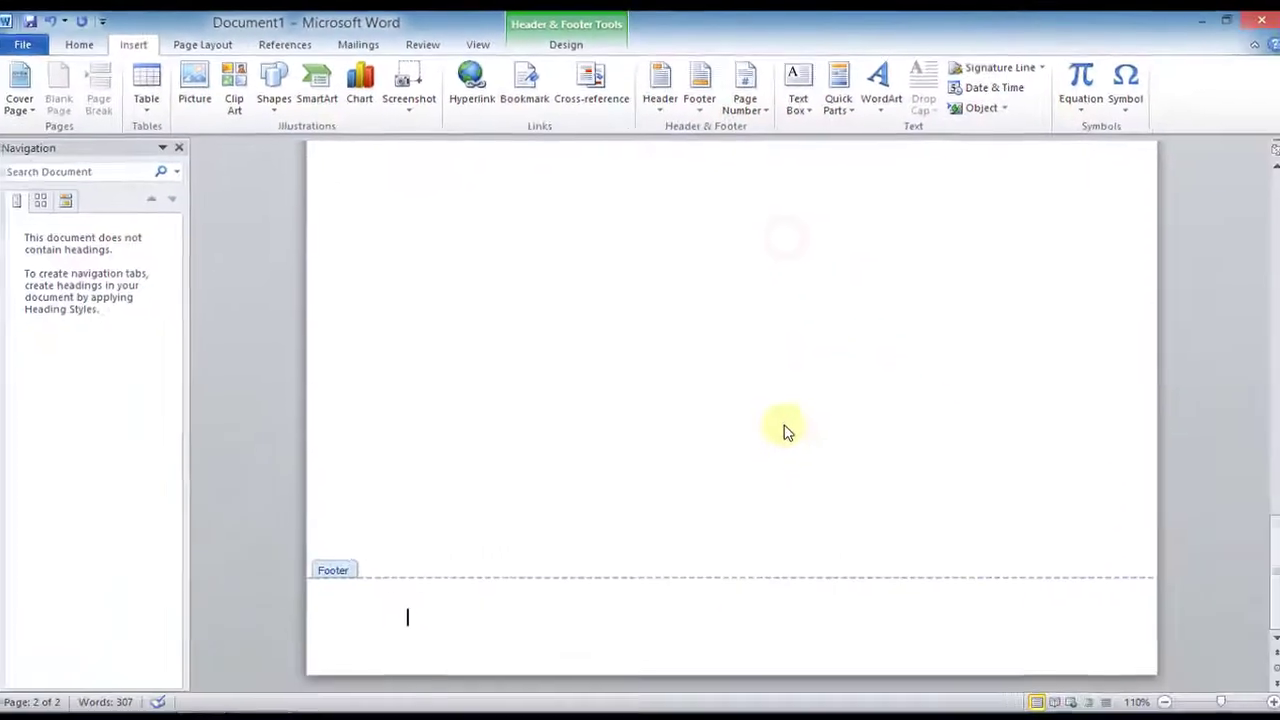
Undo the Daily news header title so the header is empty again
scroll(786, 421, up, 5)
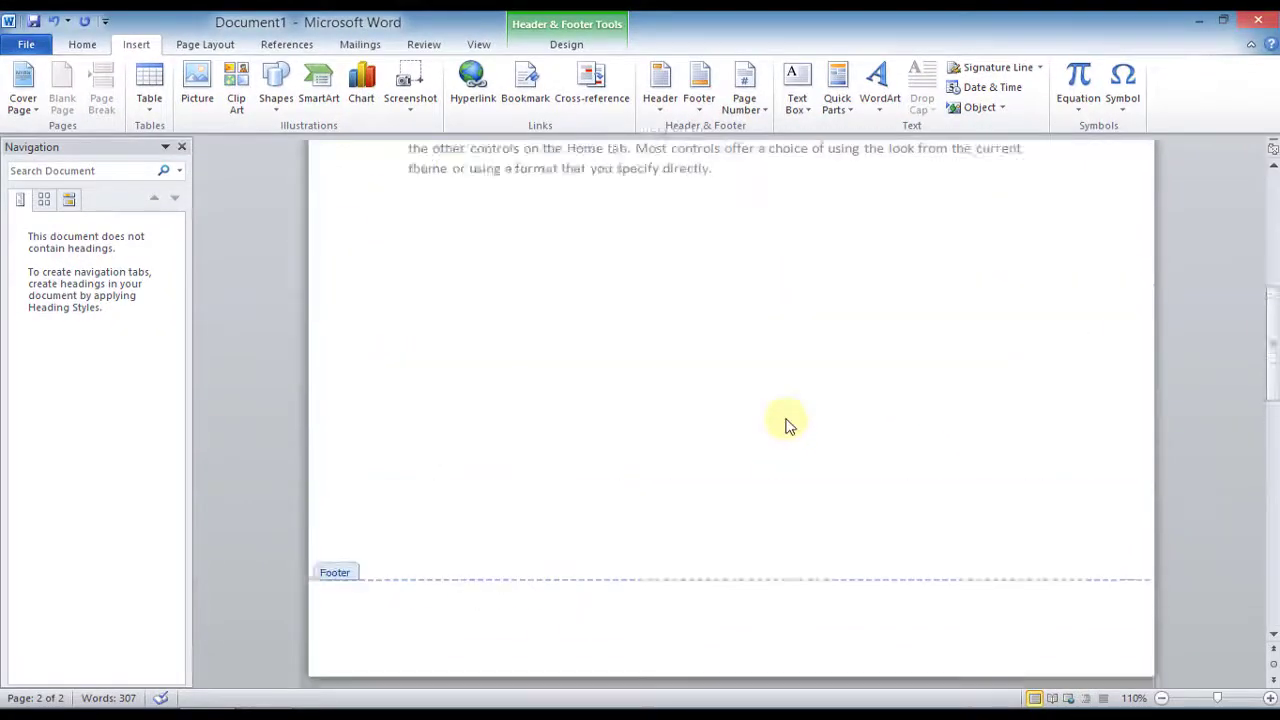
scroll(788, 423, up, 5)
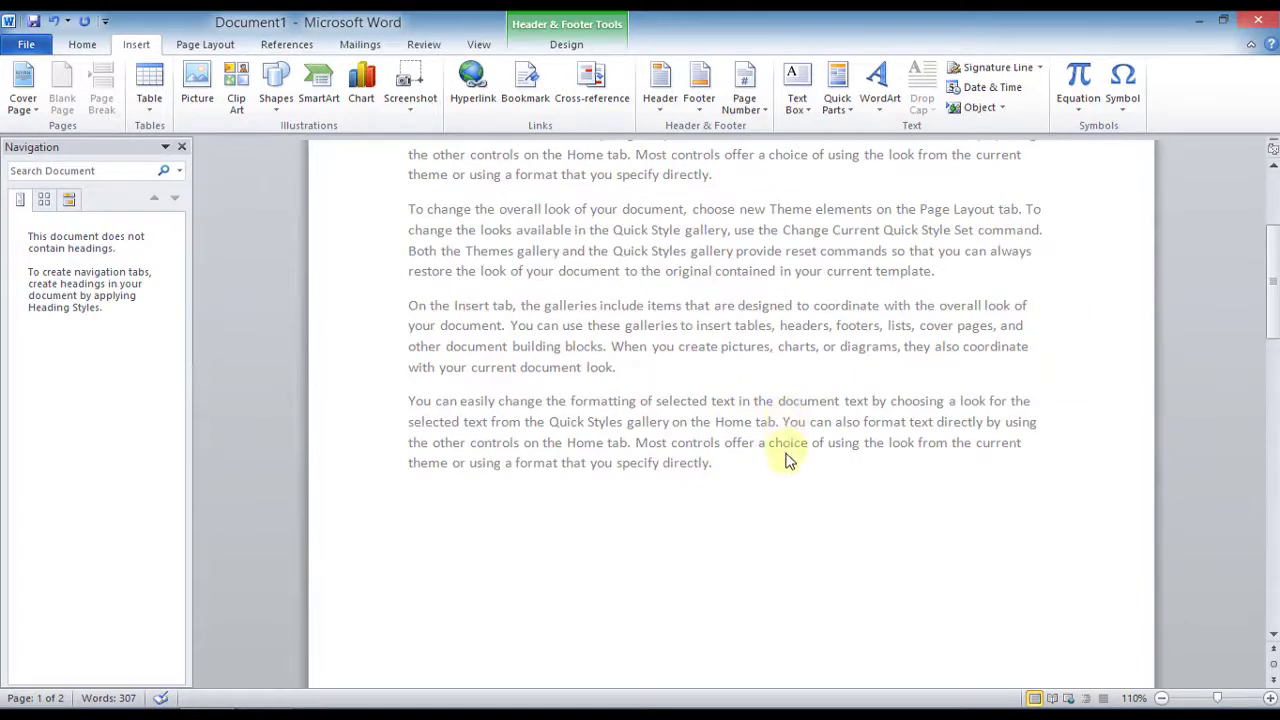
scroll(786, 460, down, 10)
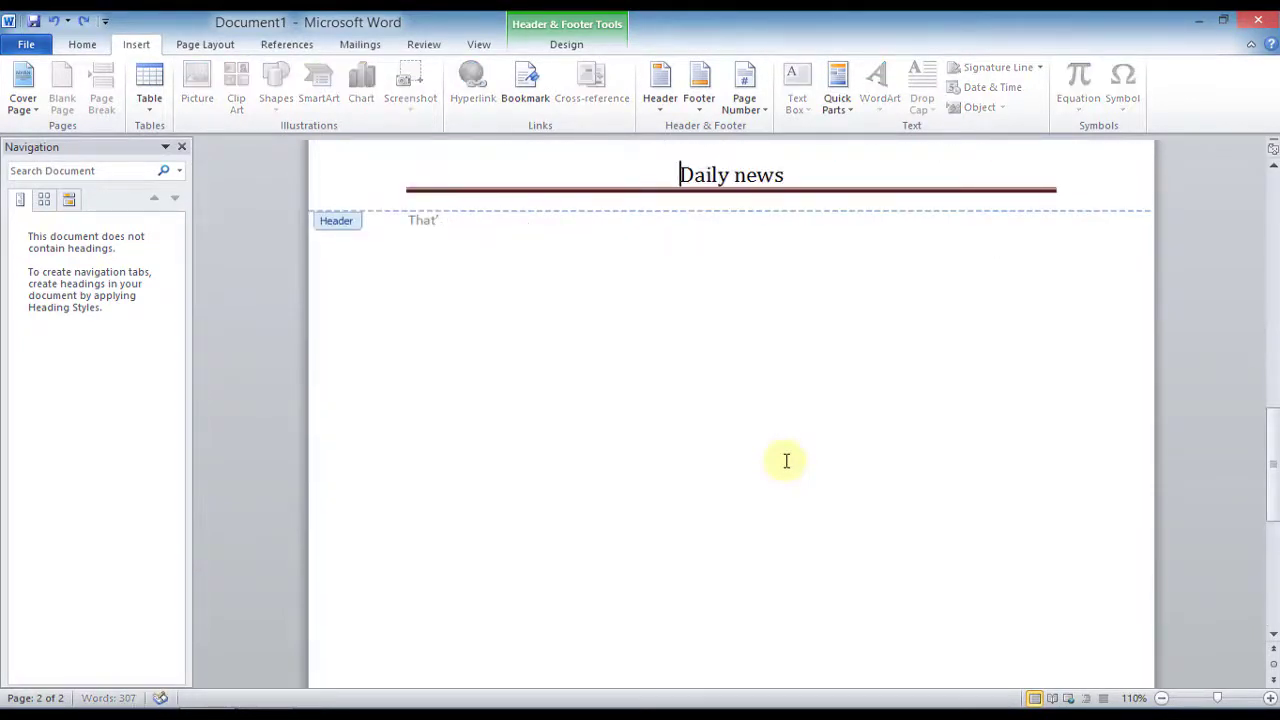
key(ctrl+z)
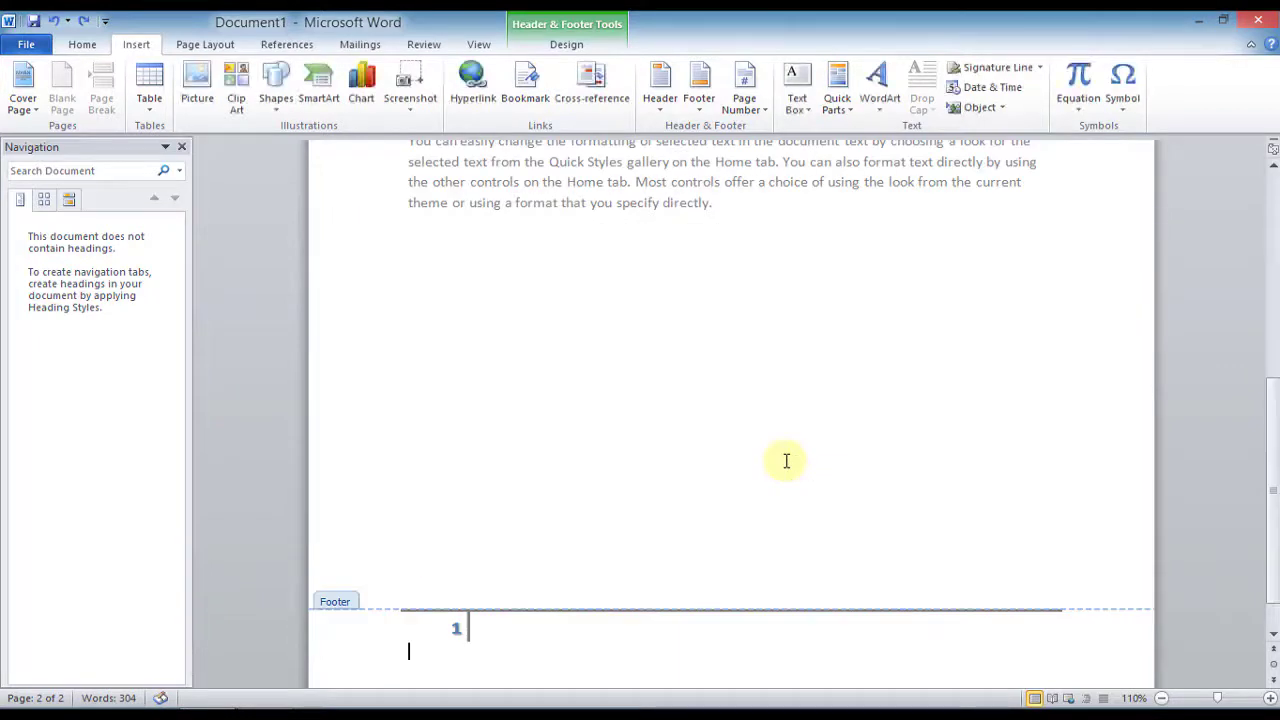
key(ctrl+z)
key(ctrl+z)
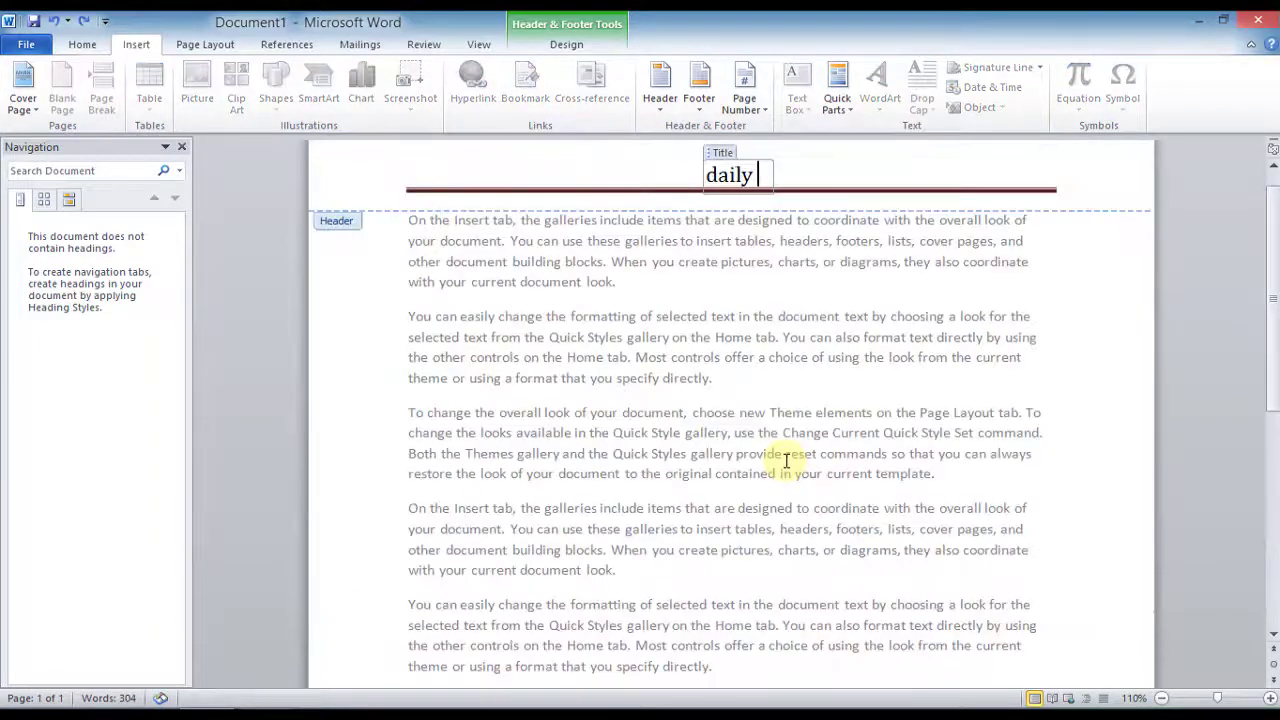
key(ctrl+z)
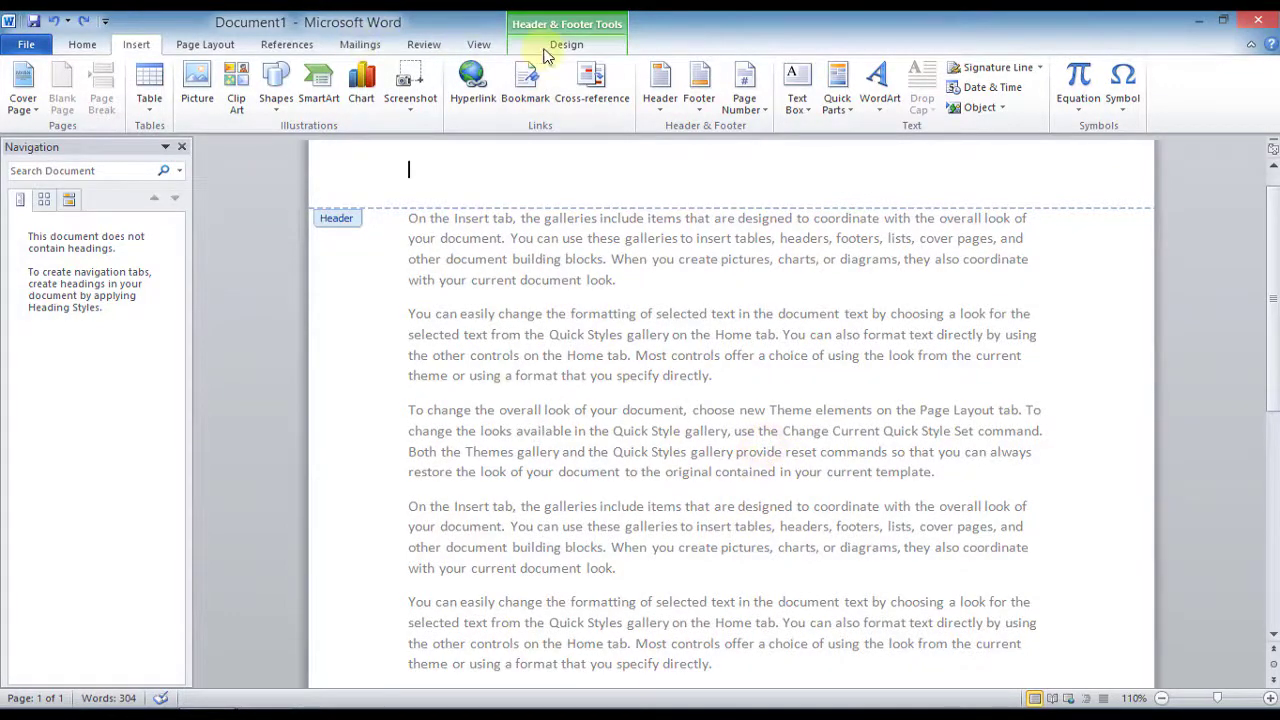
Leave header editing in Print Layout and place the cursor after the last paragraph
click(478, 44)
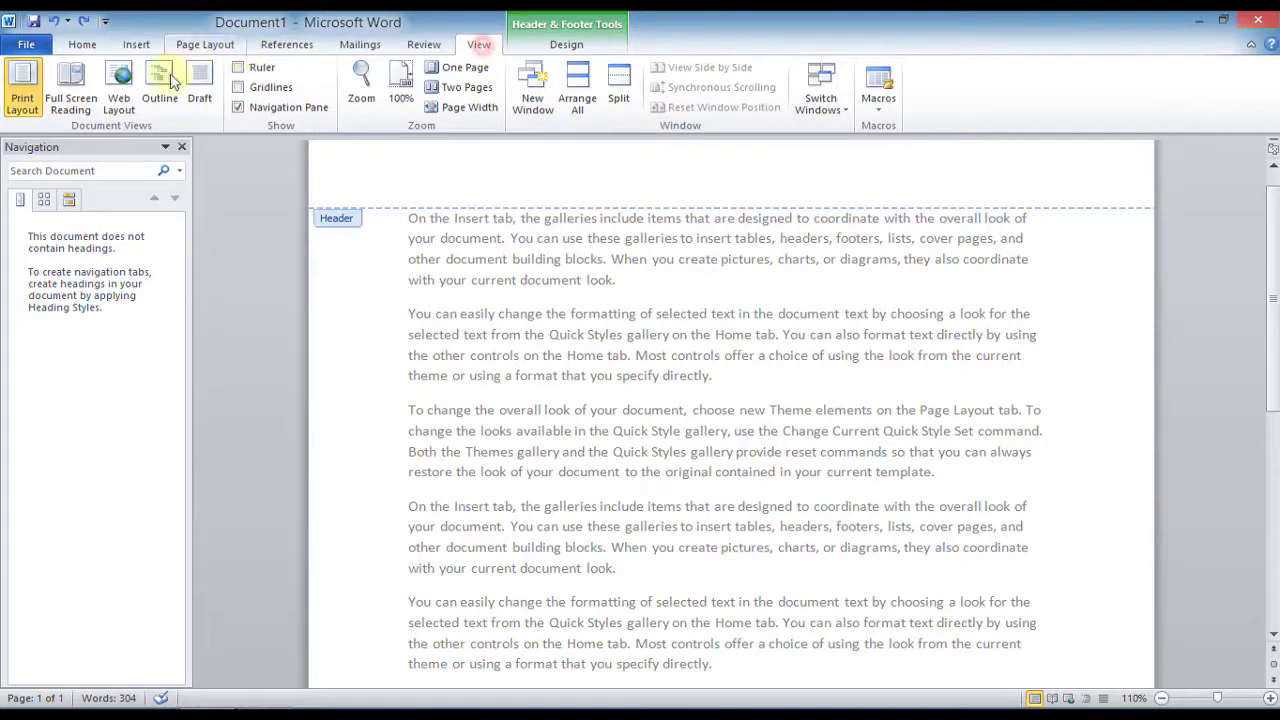
click(20, 110)
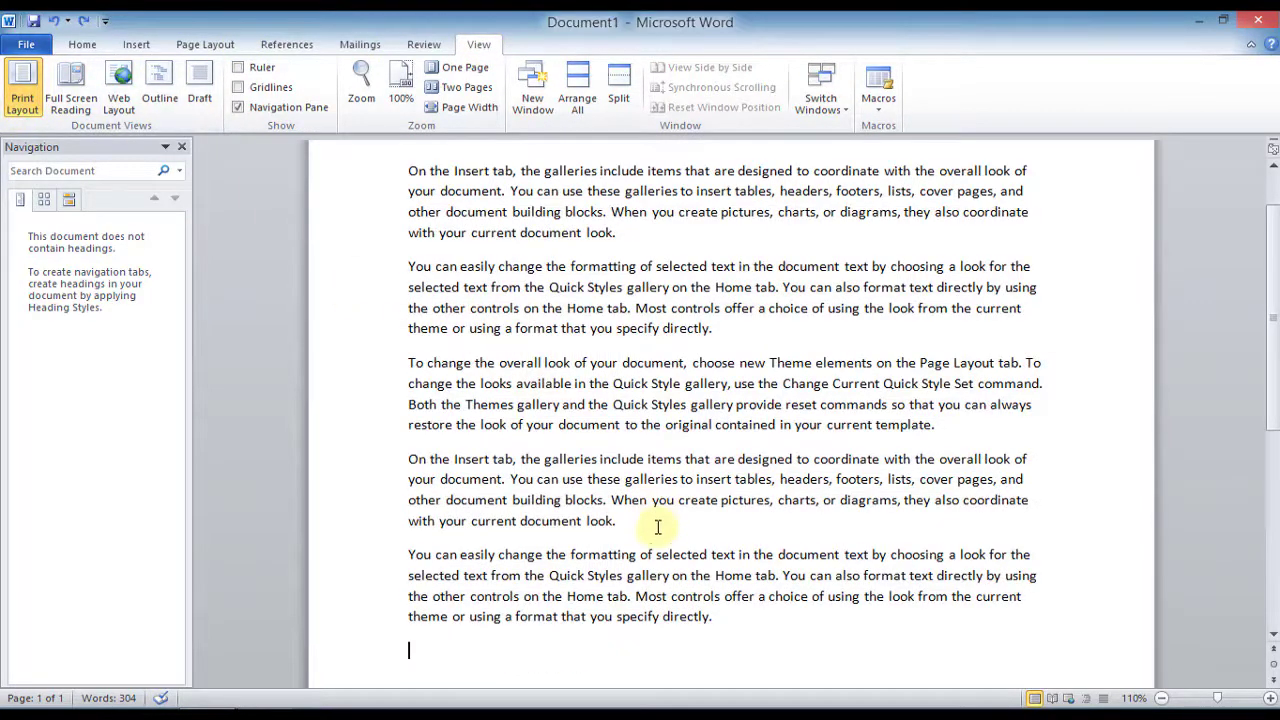
scroll(658, 527, down, 5)
click(482, 428)
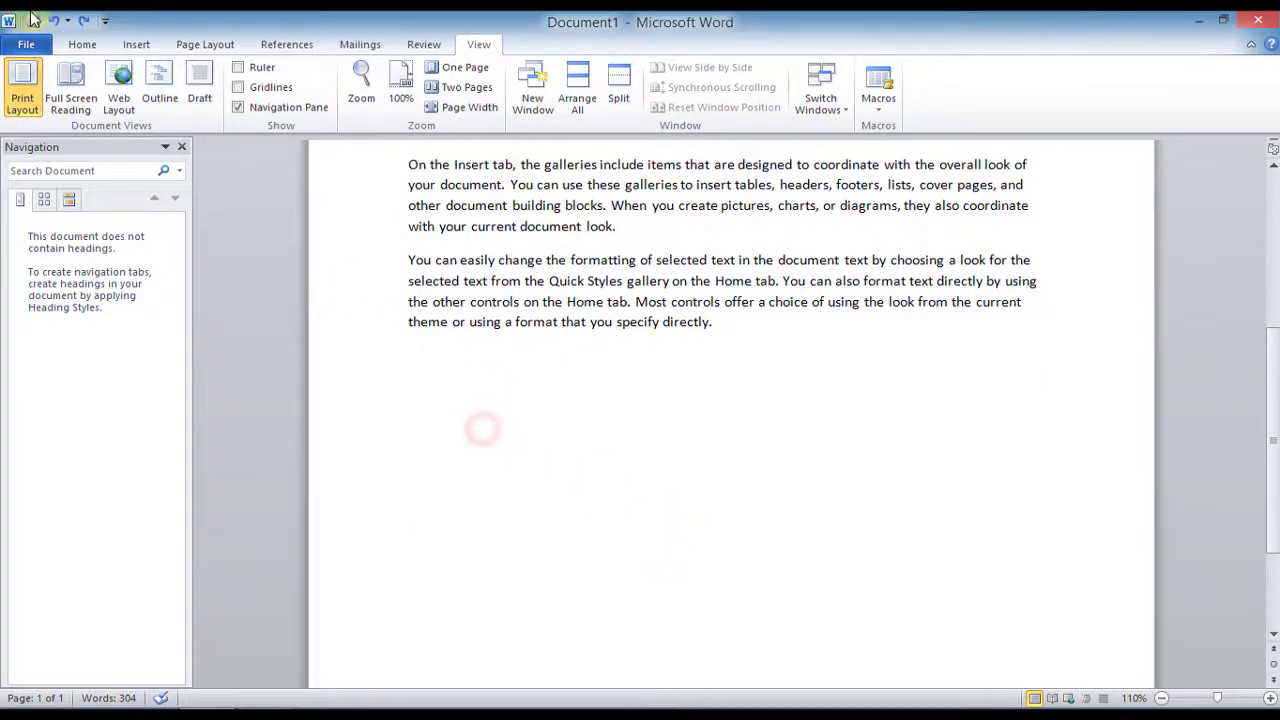
click(140, 45)
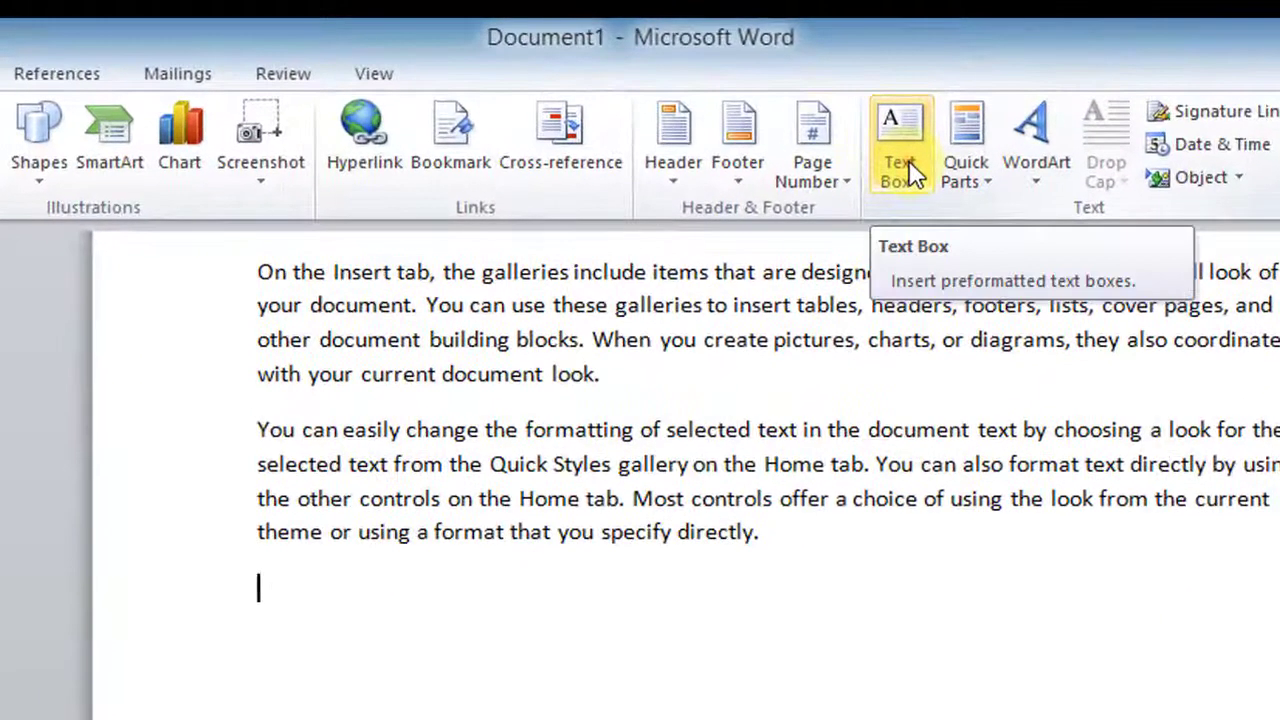
Insert a round Mod Quote pull-quote text box from the Text Box gallery
click(806, 106)
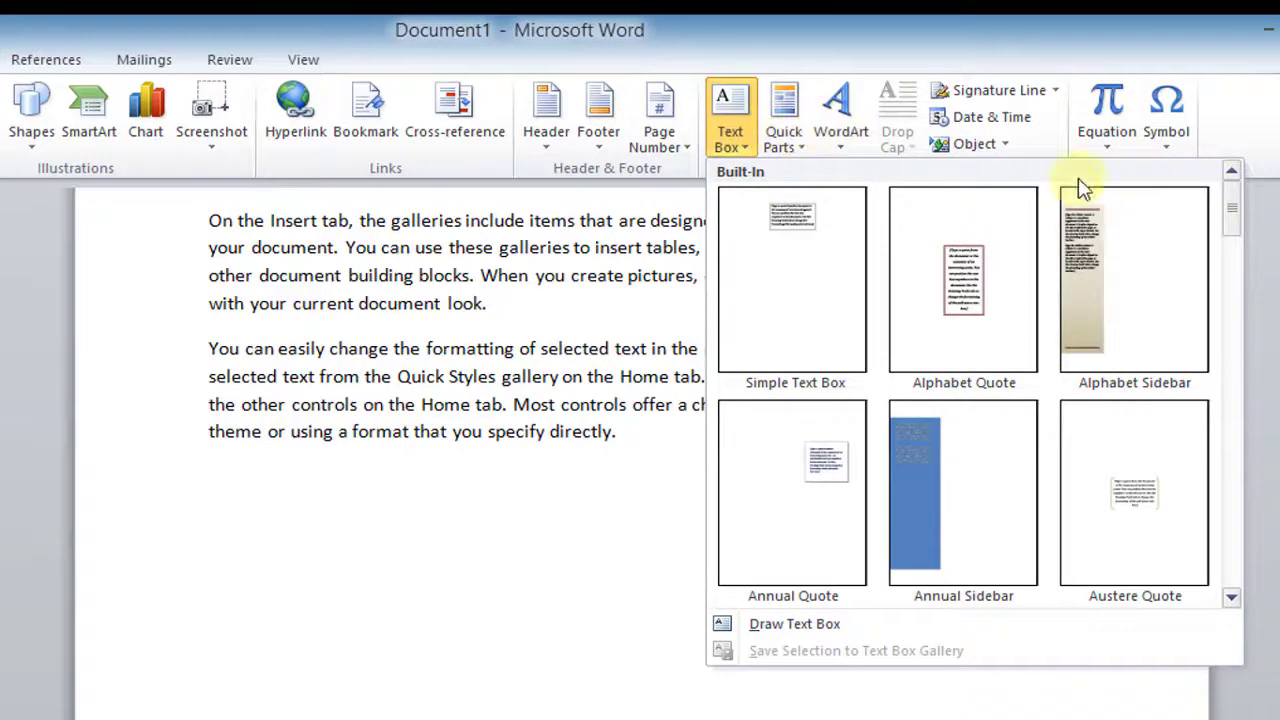
mouse_move(1234, 228)
mouse_down()
mouse_move(1248, 350)
mouse_move(1238, 398)
mouse_up()
click(940, 371)
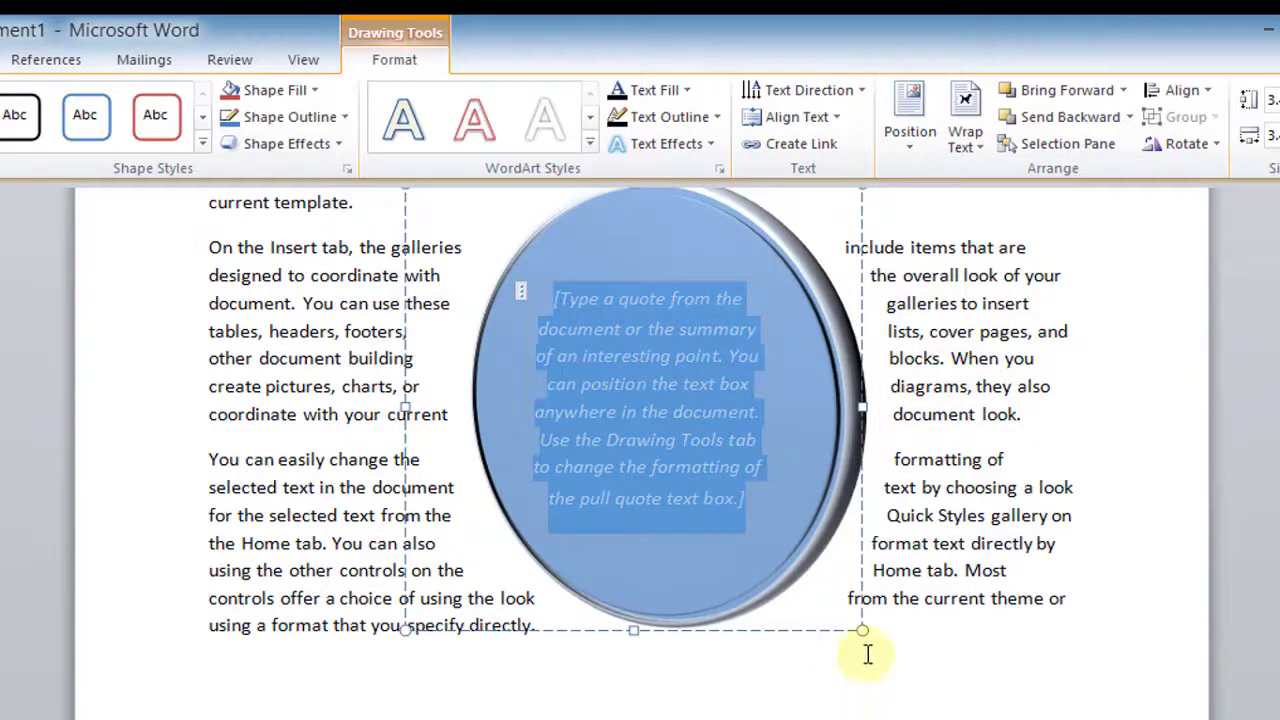
Shrink the round quote box and drag it below the body text
drag(859, 630, 787, 553)
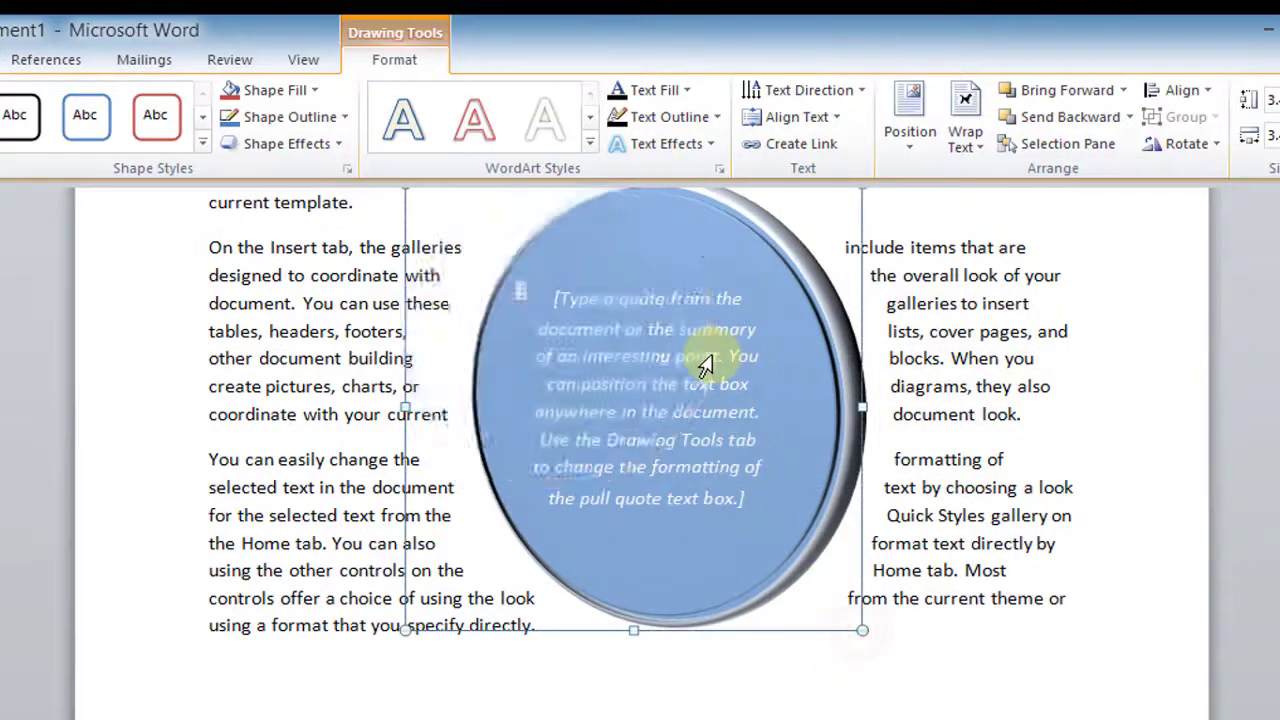
click(966, 690)
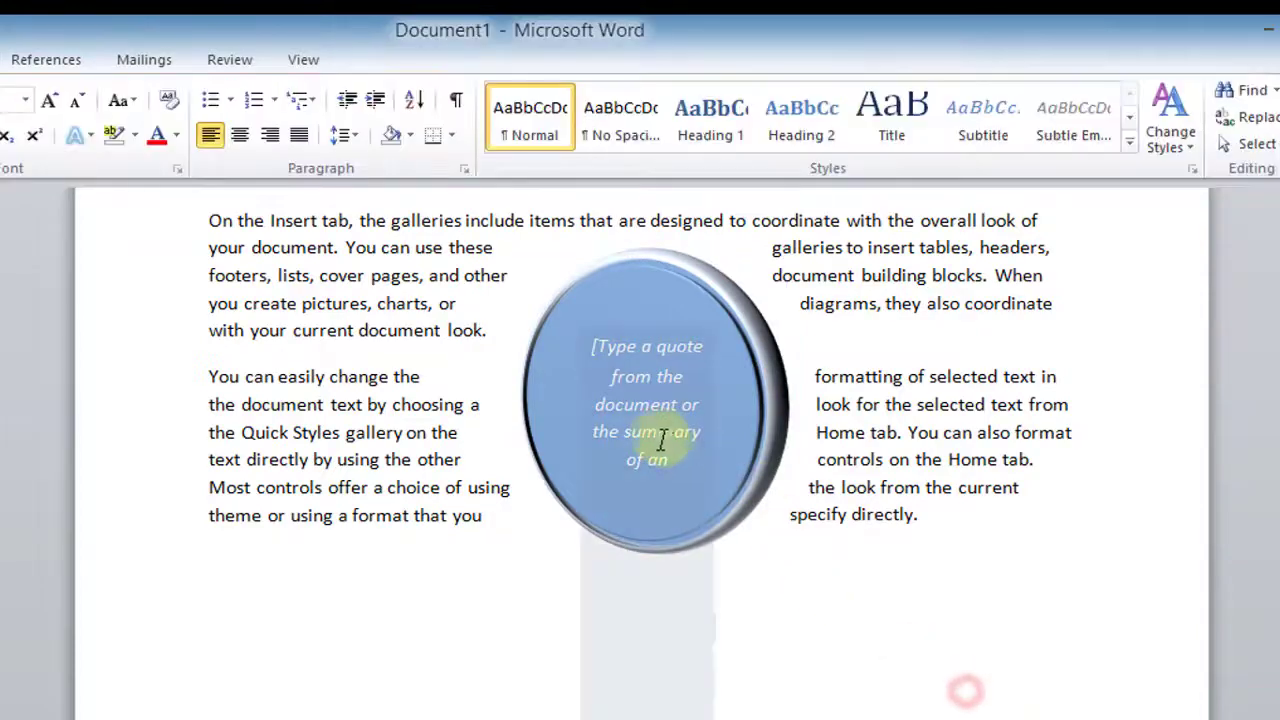
click(669, 386)
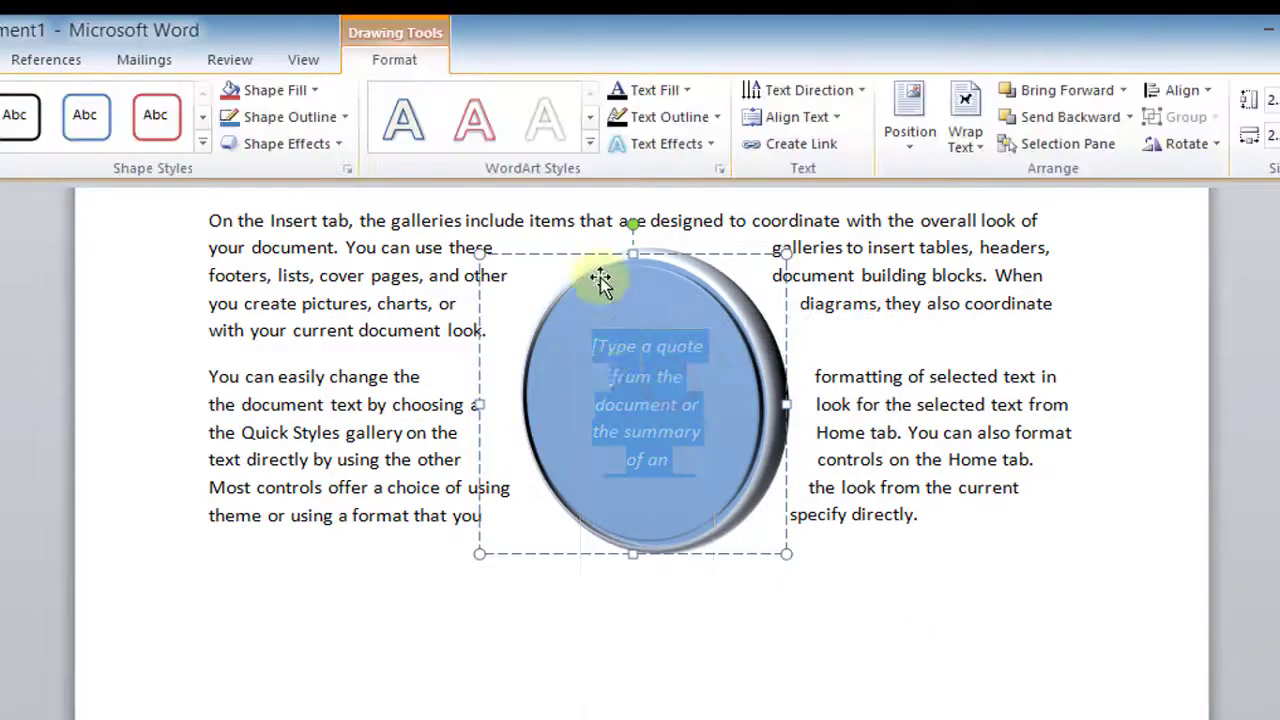
drag(618, 285, 526, 510)
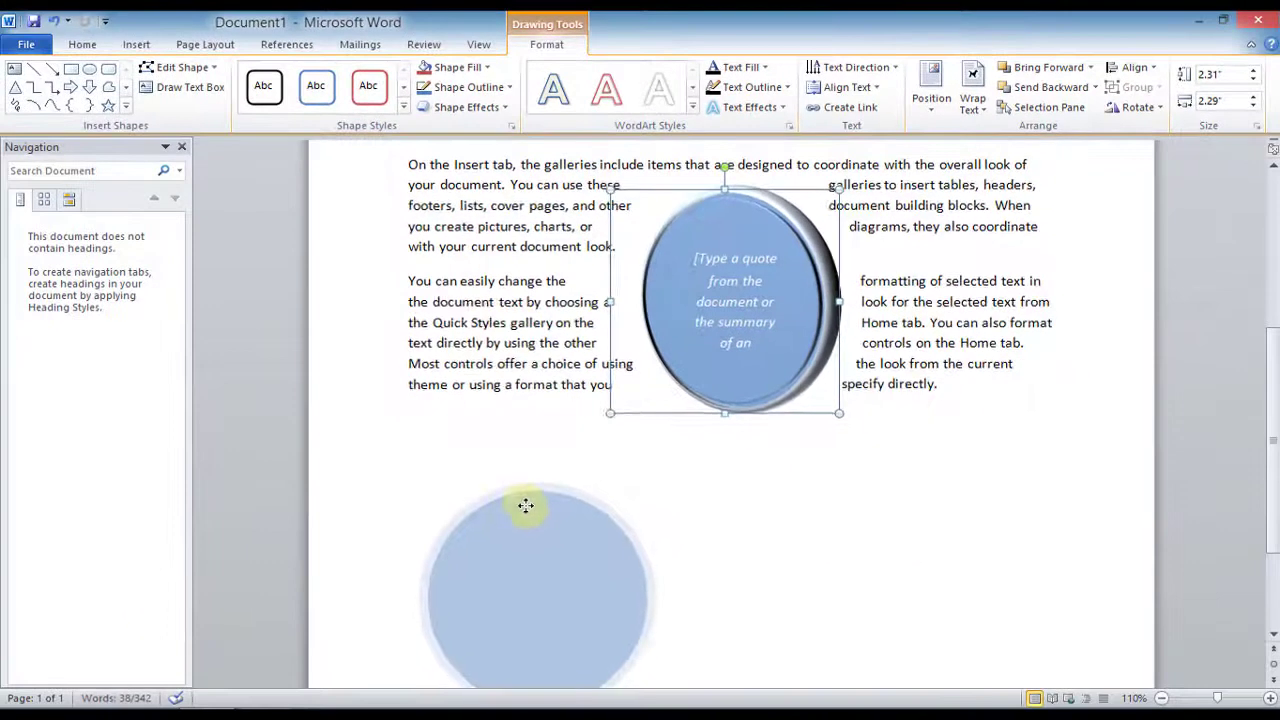
scroll(676, 580, down, 3)
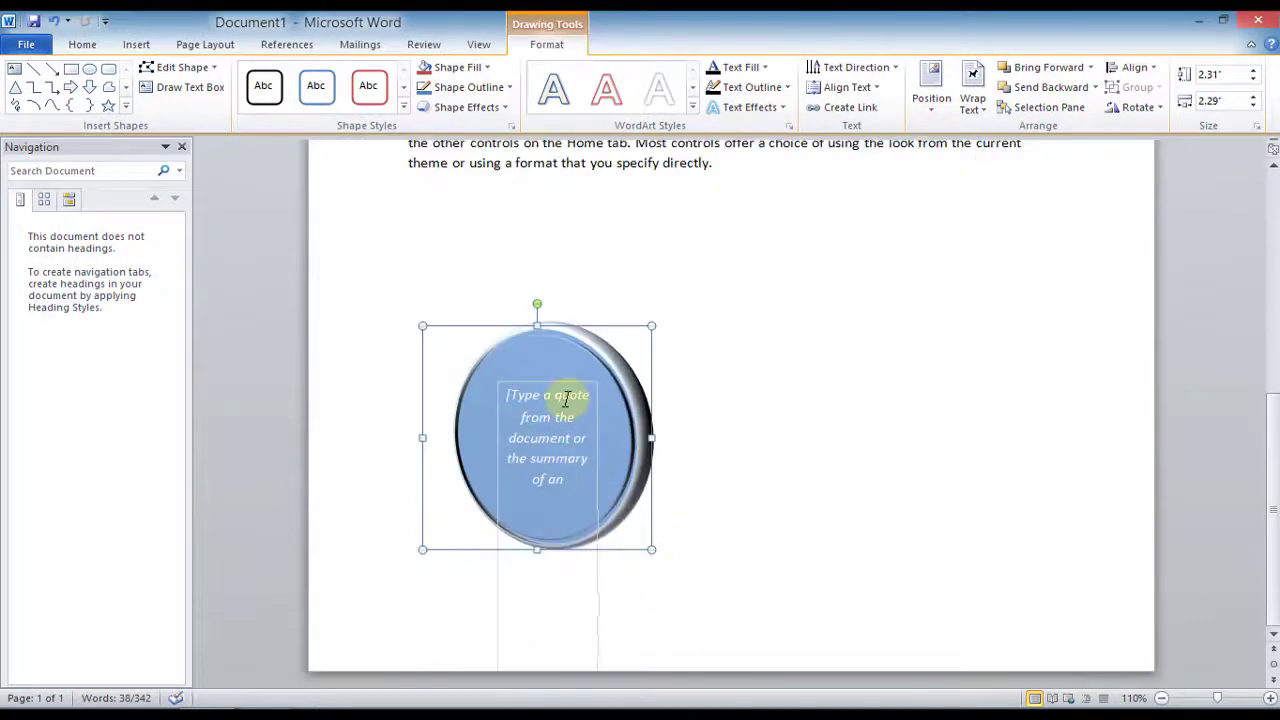
Replace the circle's placeholder quote with the text 'Text box is good.'
click(566, 398)
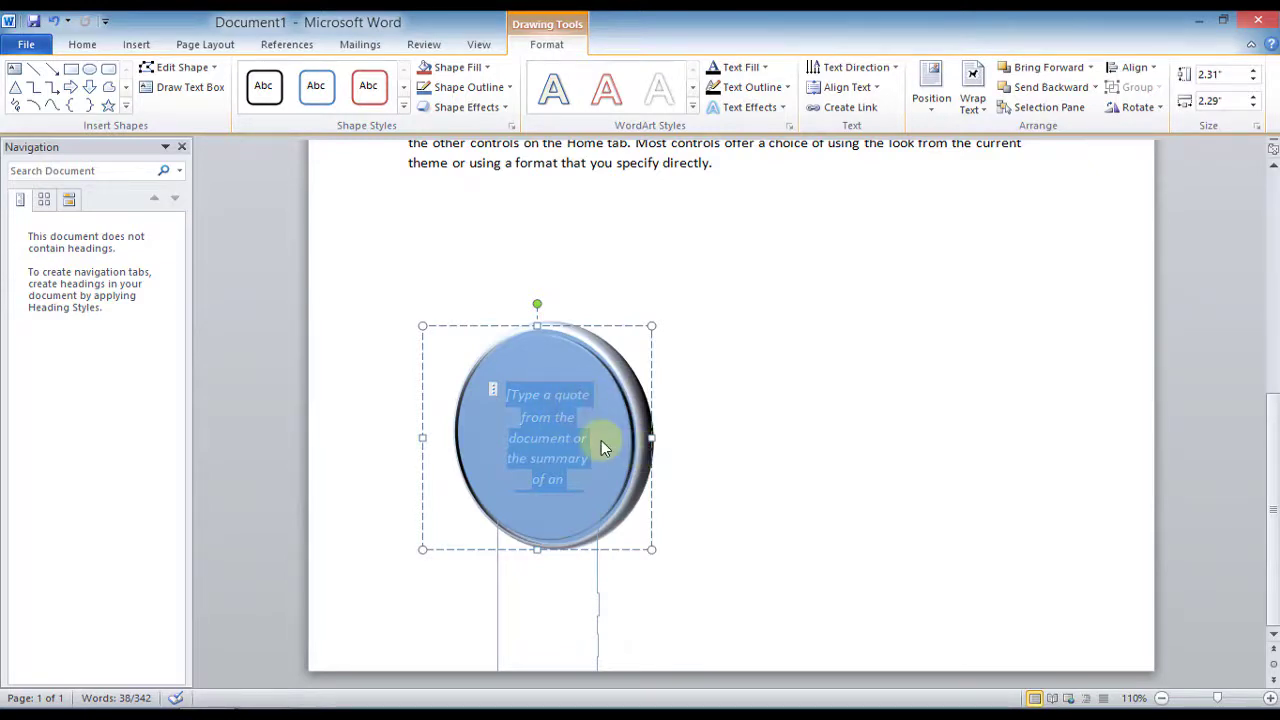
key(Delete)
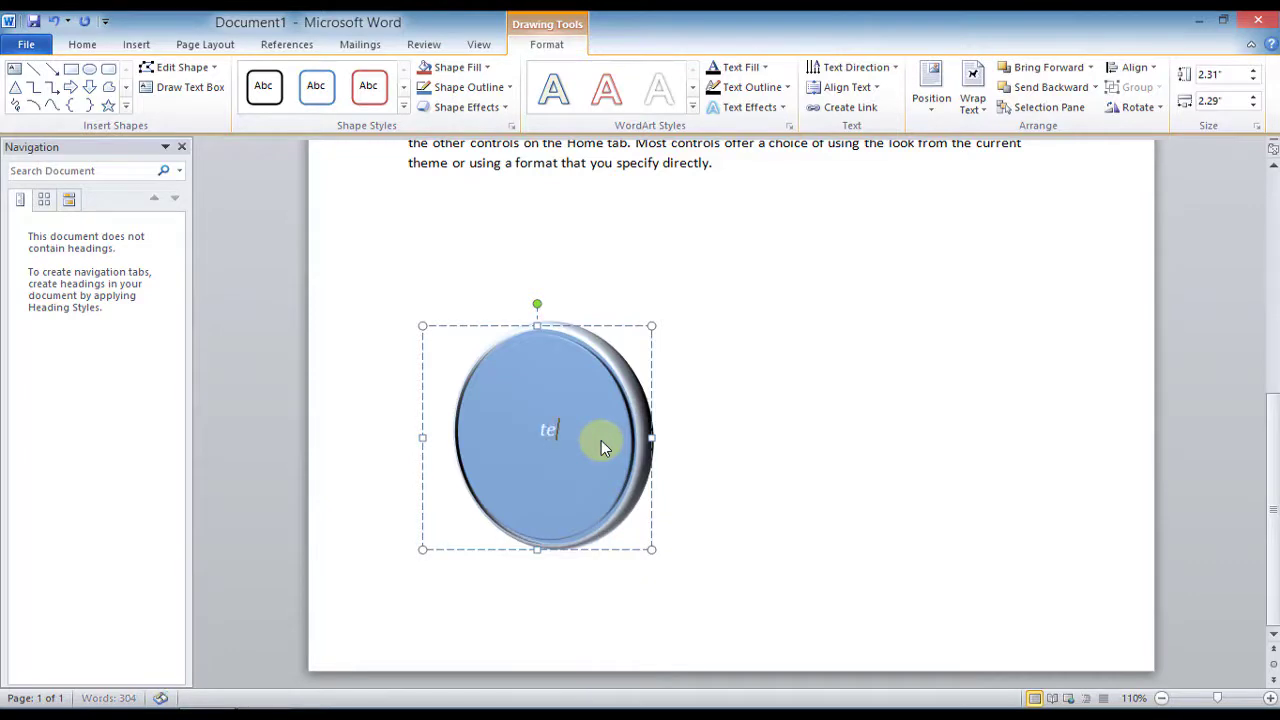
text(t )
text(fo)
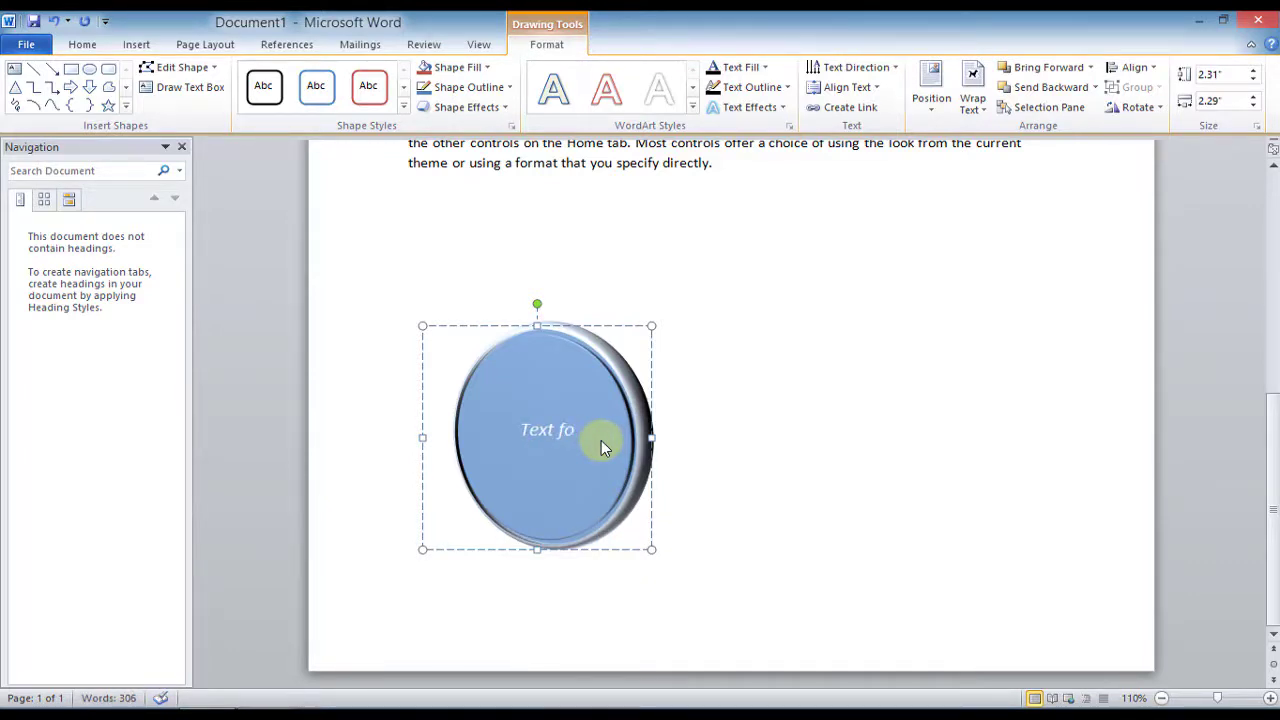
text(x)
key(BackSpace)
text(bo)
text(x i)
text(s f)
key(BackSpace)
text(go)
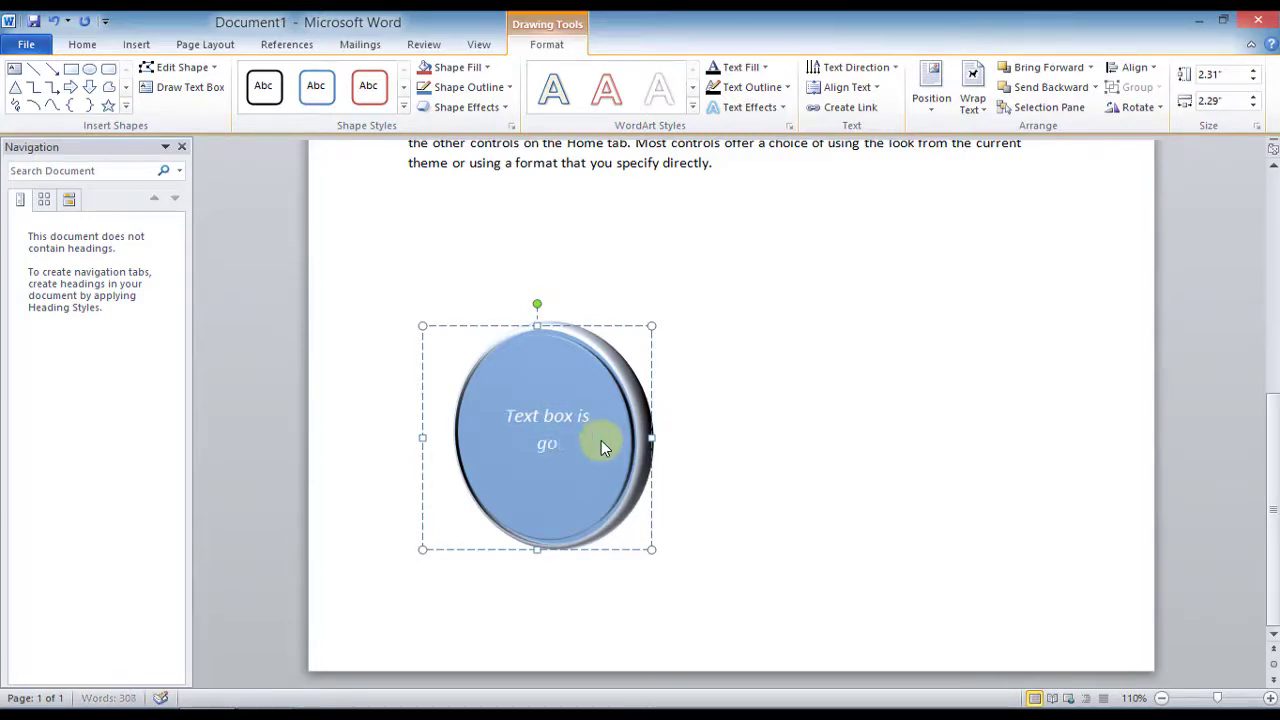
text(od)
text(.)
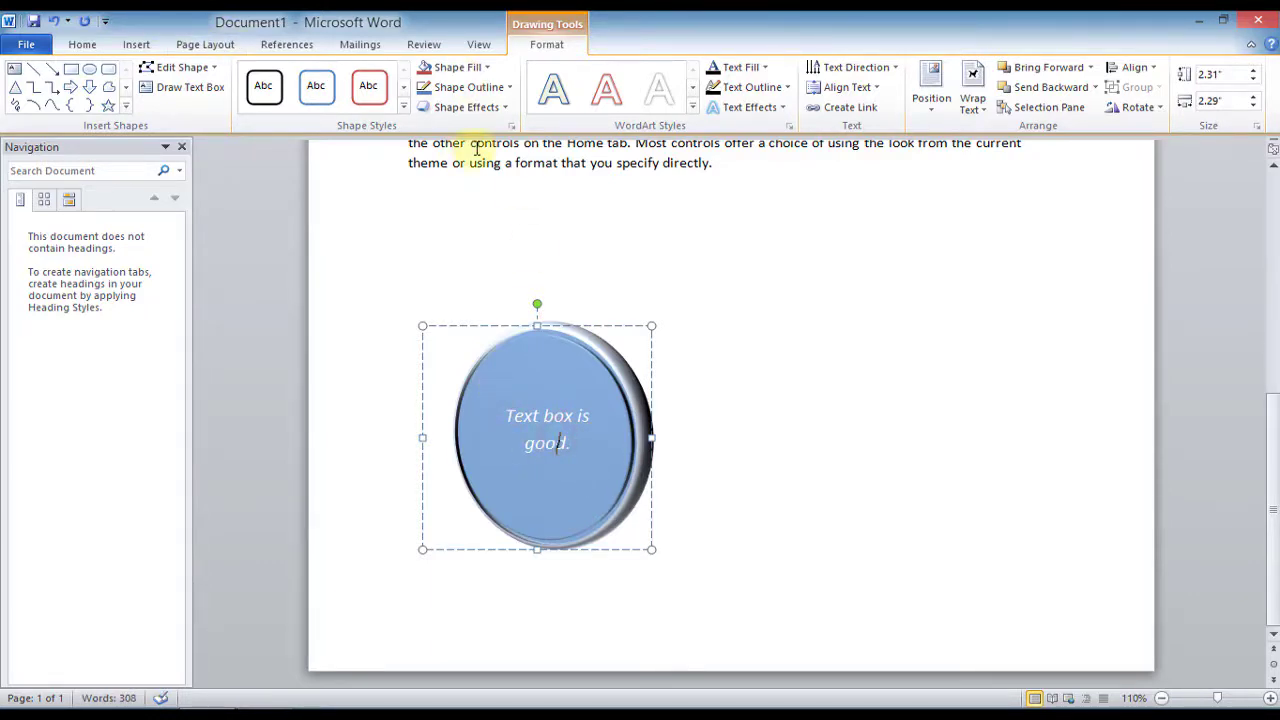
Fill the circle with orange and give it a dark blue outline
click(490, 68)
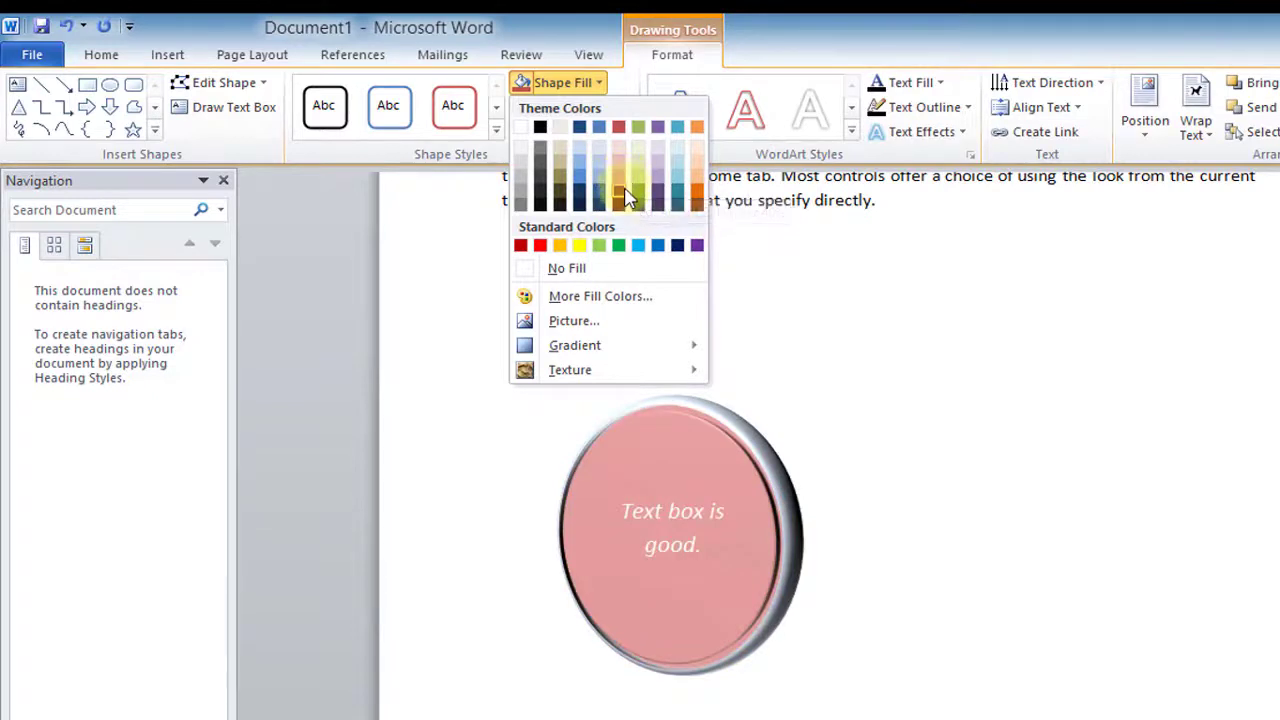
click(700, 196)
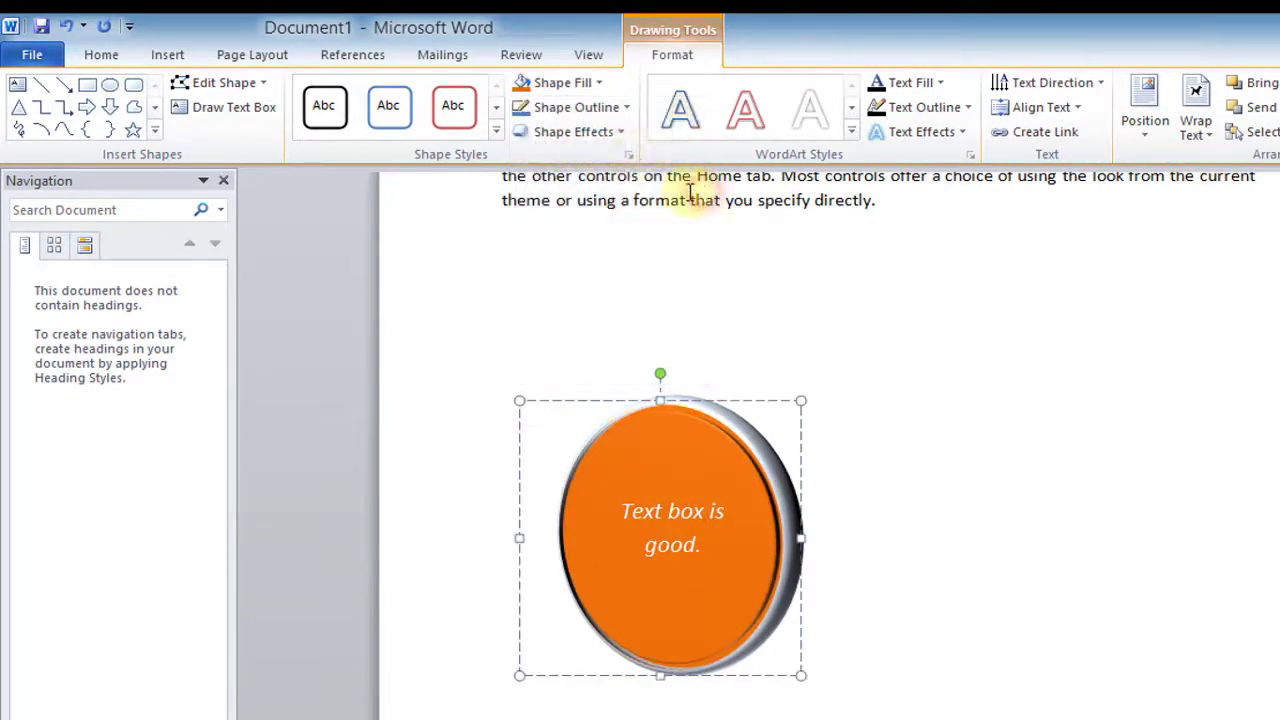
click(610, 112)
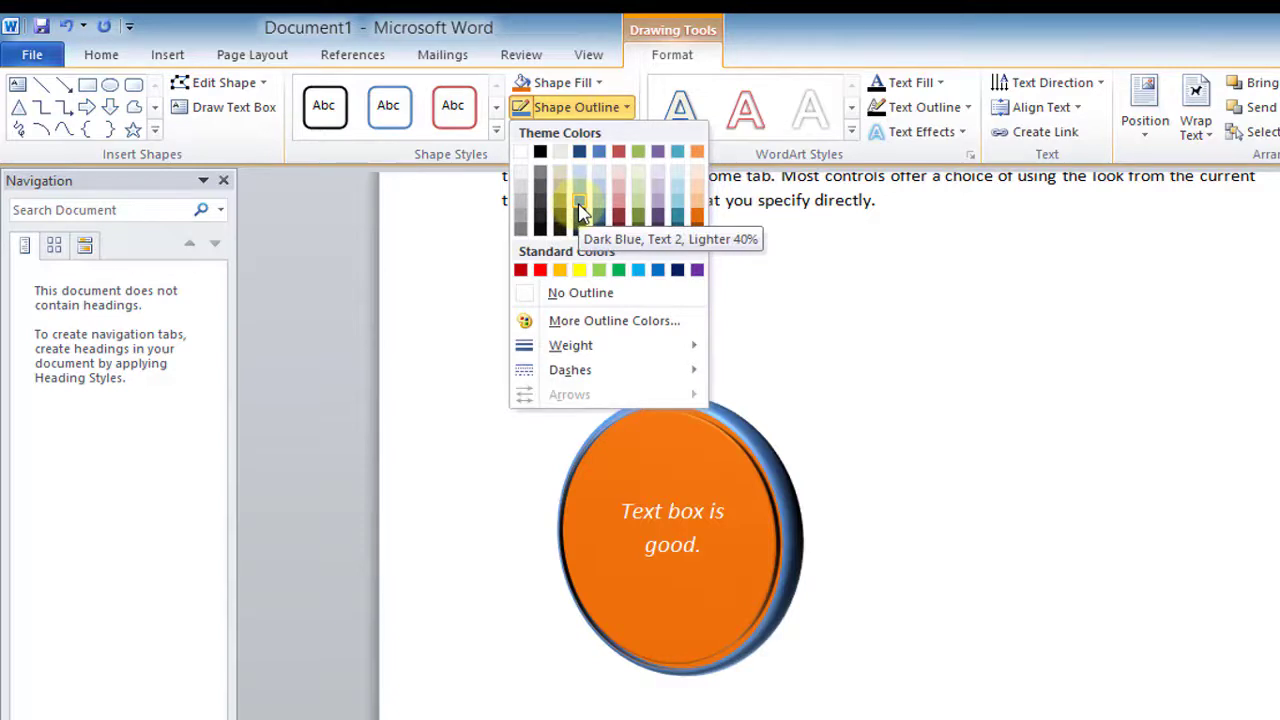
click(581, 212)
Drag the orange circle over to the right side of the page
click(577, 133)
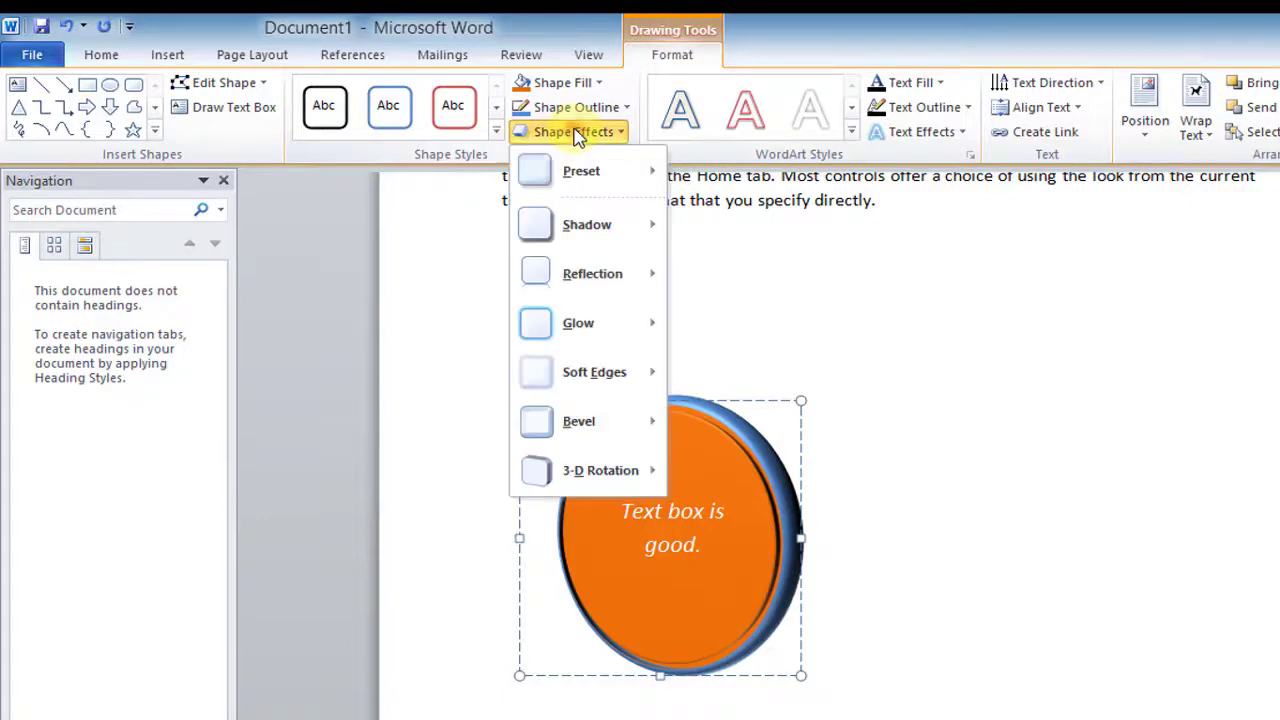
mouse_move(535, 438)
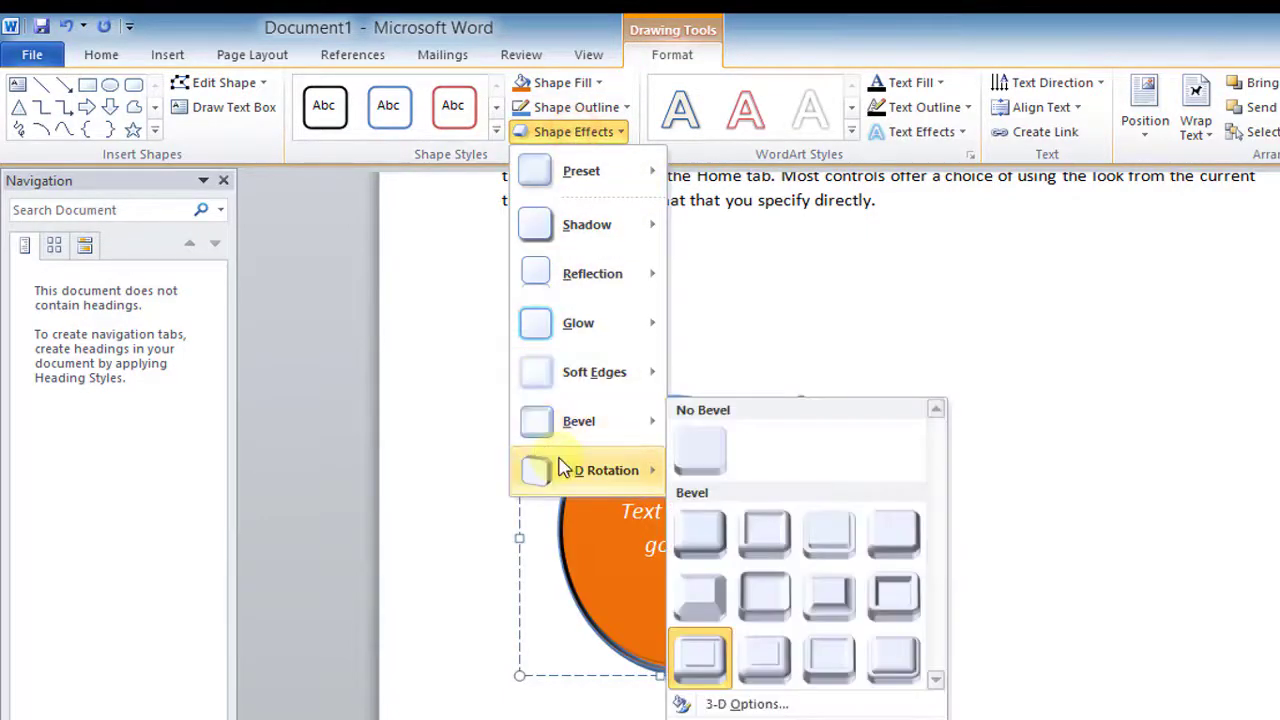
click(1178, 543)
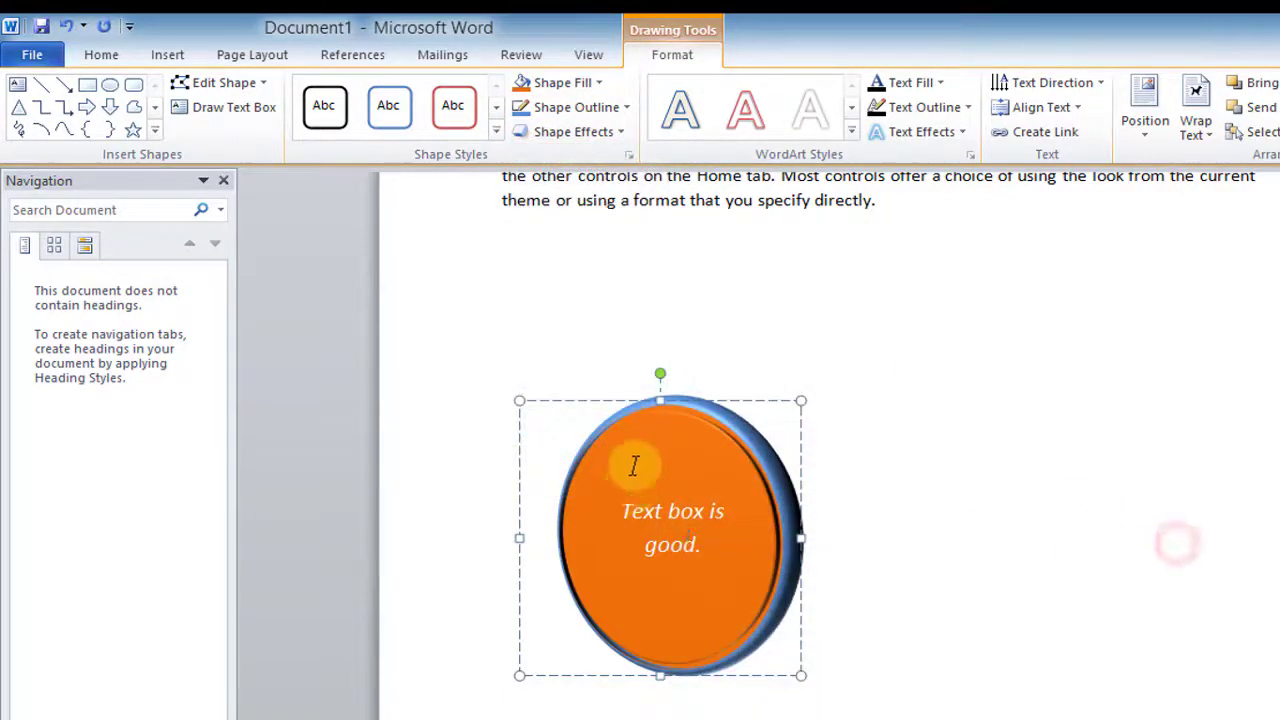
drag(641, 413, 1119, 425)
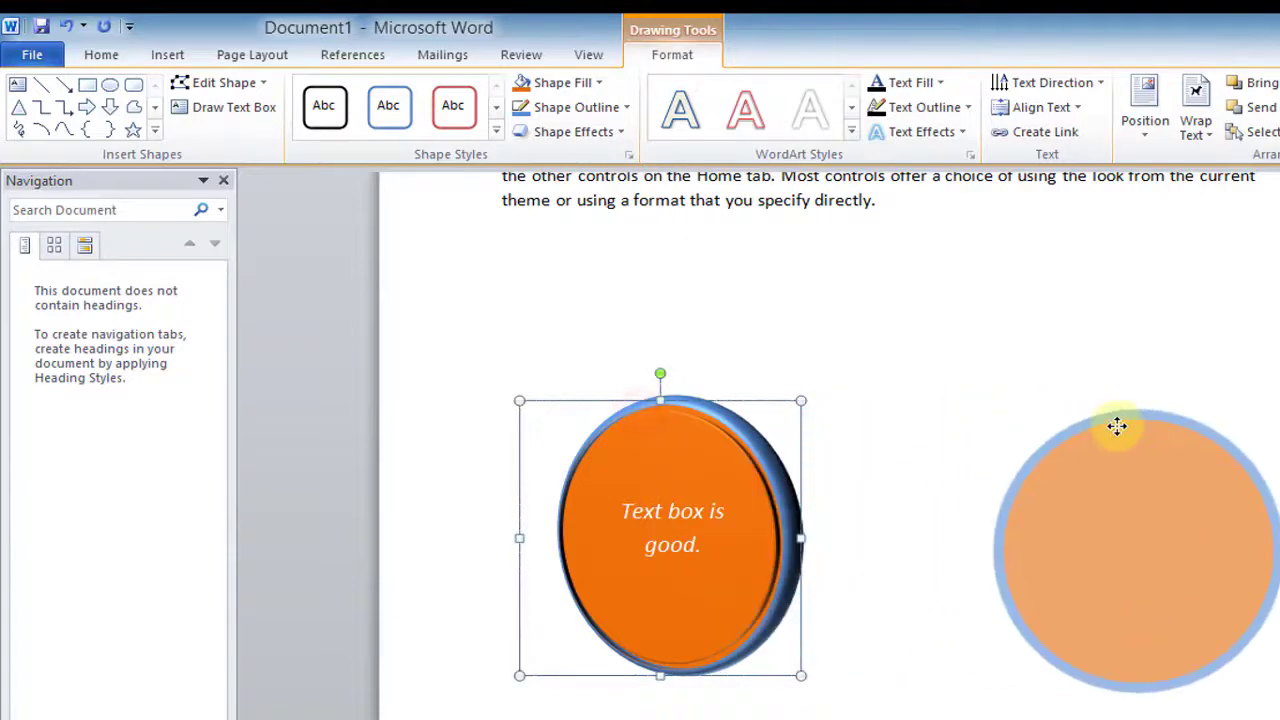
Tilt the circle with a Perspective 3-D Rotation preset
click(594, 132)
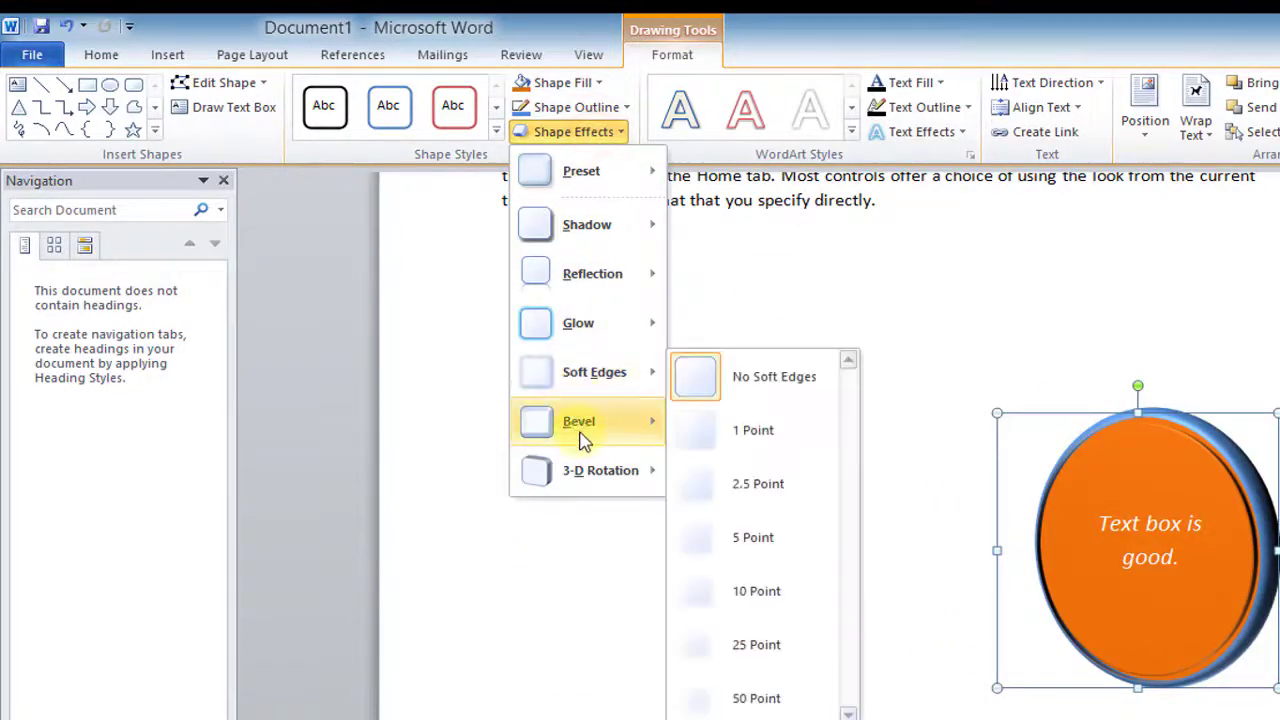
mouse_move(580, 432)
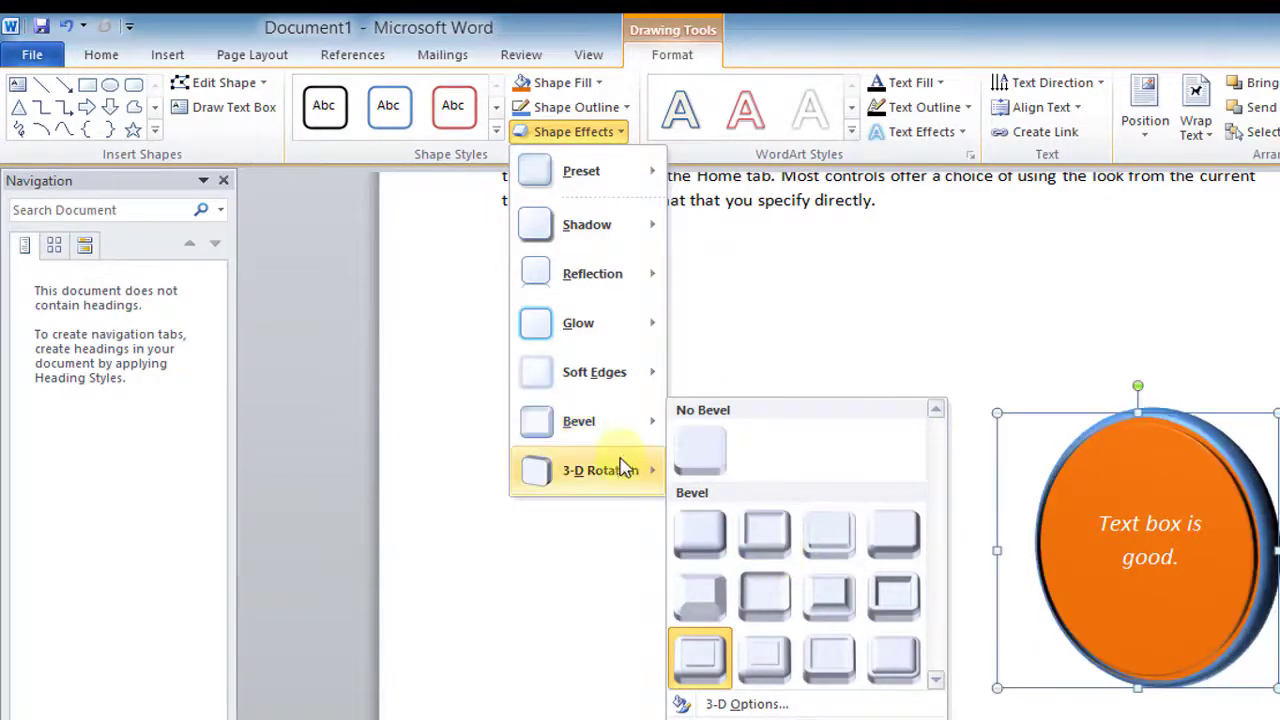
mouse_move(624, 468)
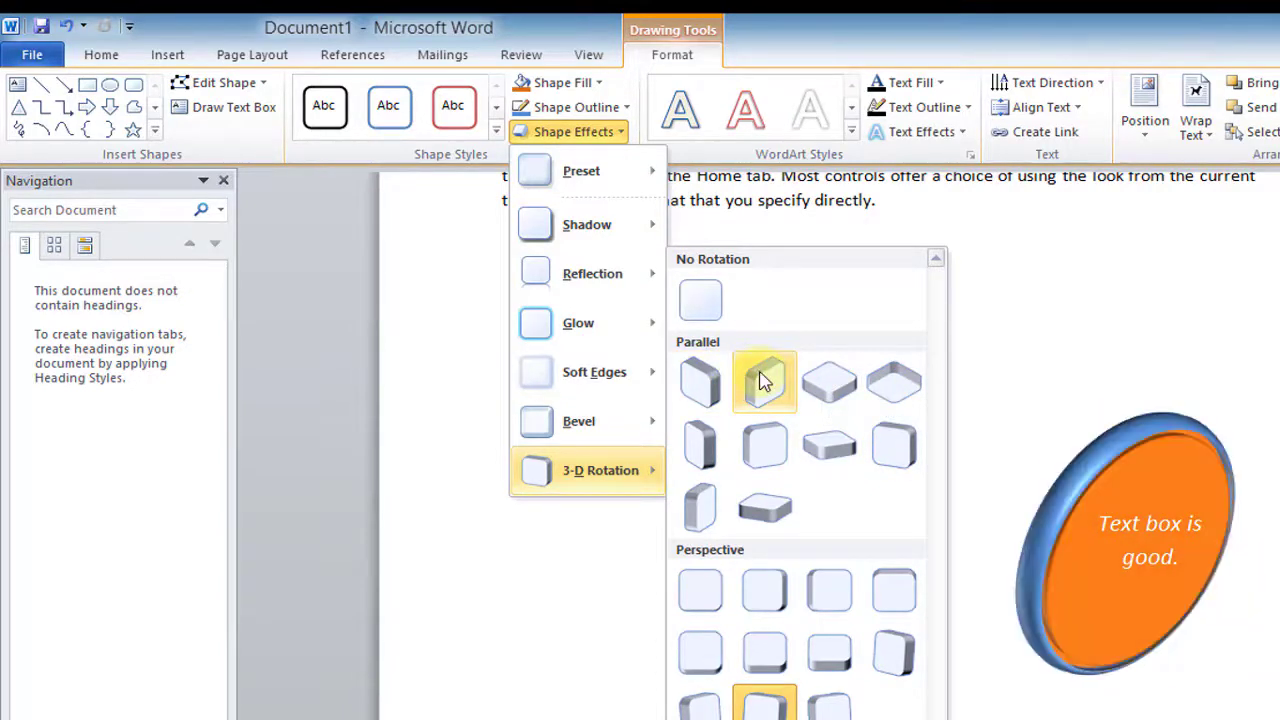
click(766, 650)
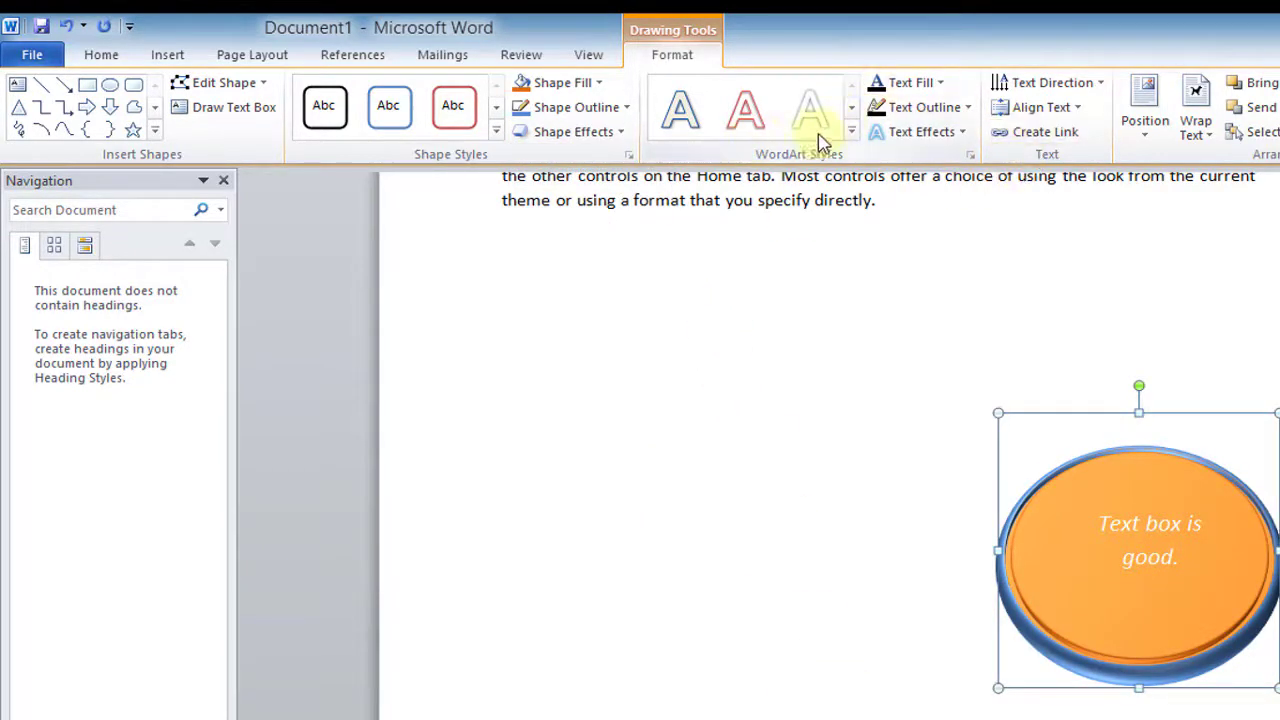
Apply a light grey WordArt style to the text 'Text box is good.'
click(853, 130)
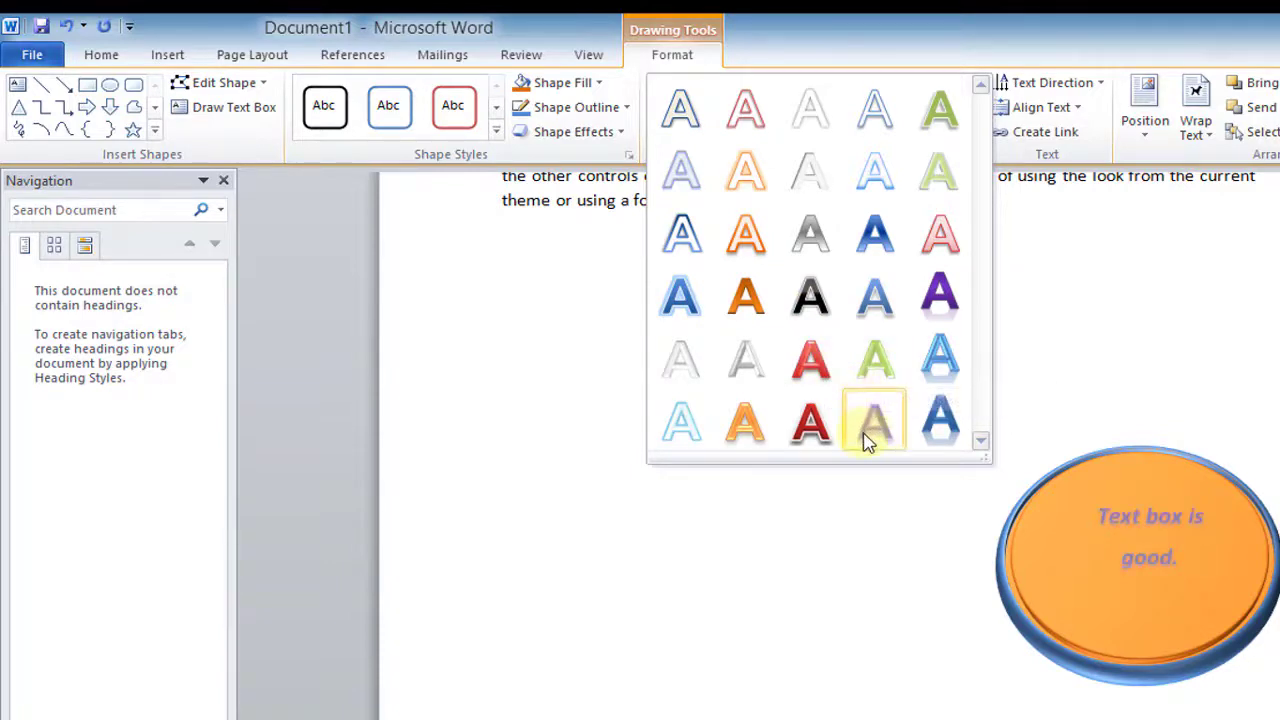
click(834, 194)
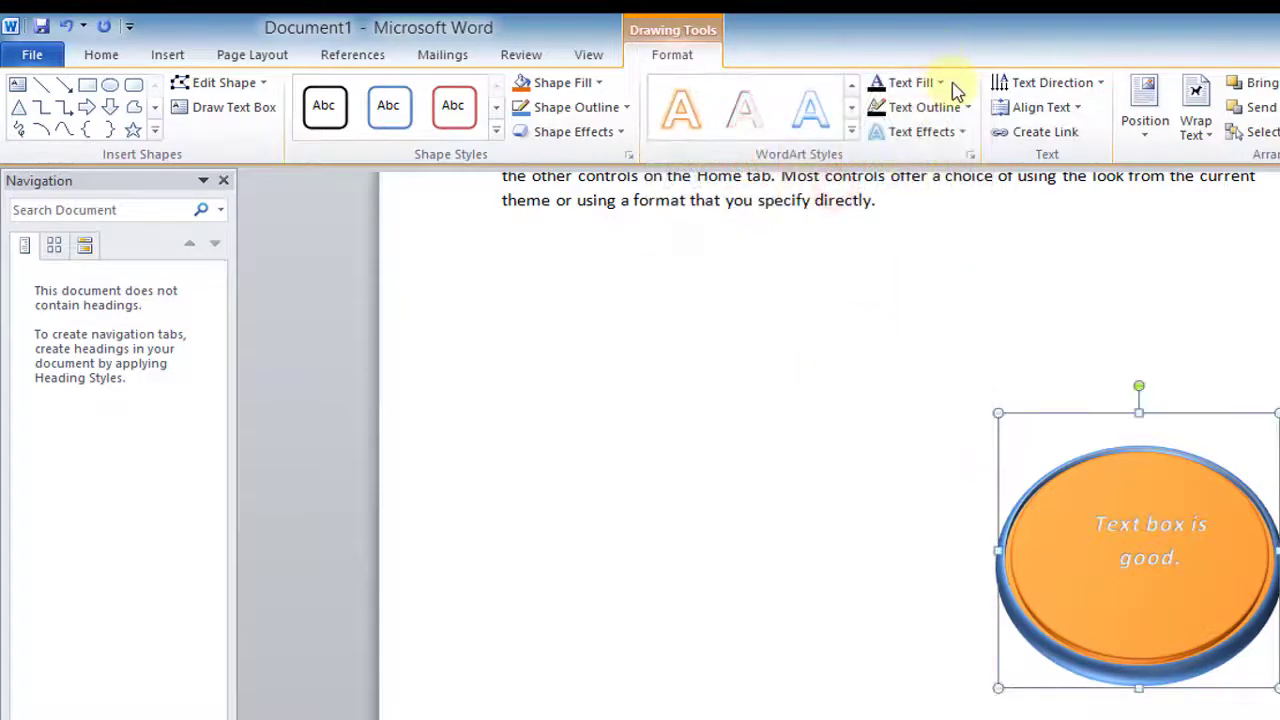
click(940, 84)
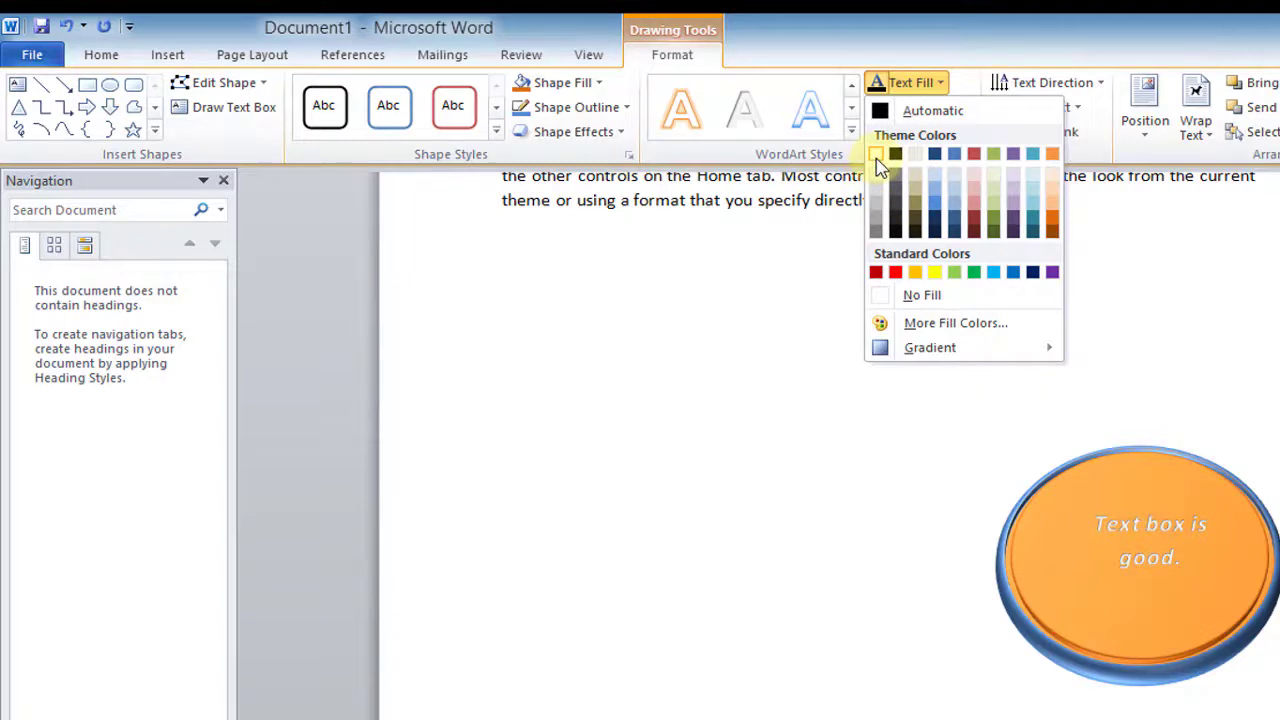
Make the oval's text fill white, set a text outline colour, and add a glow
click(876, 160)
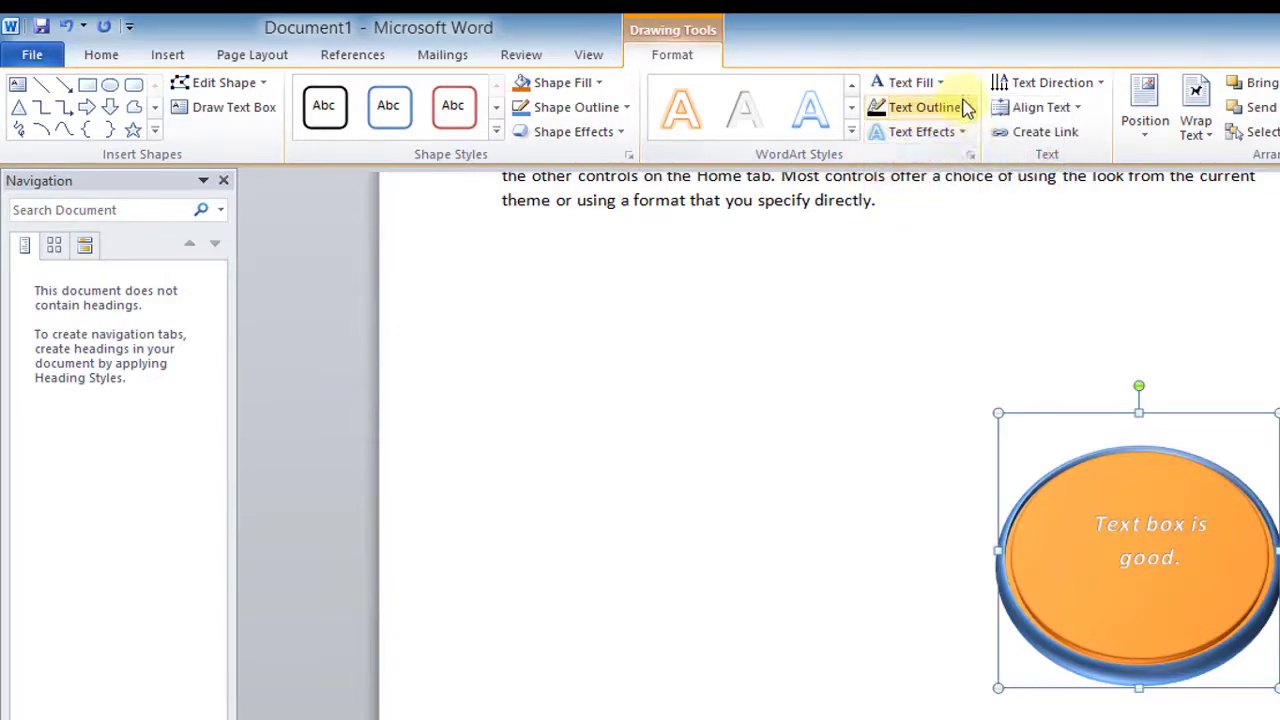
click(969, 108)
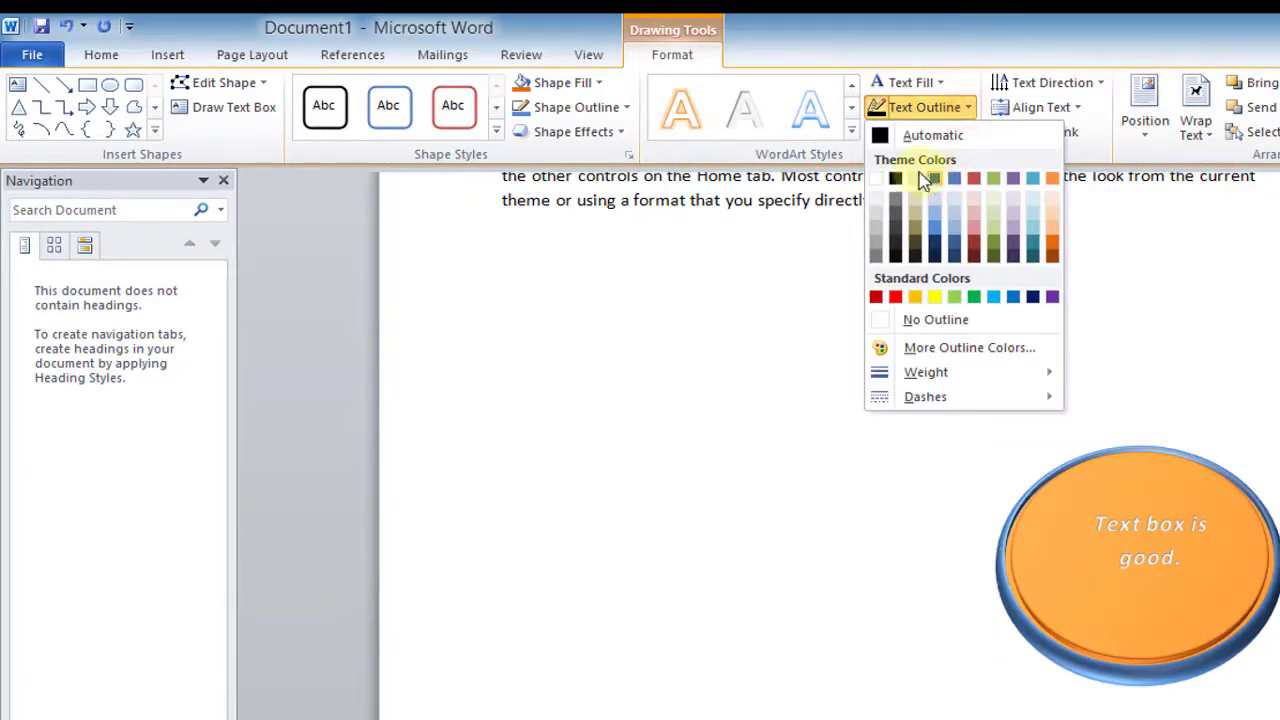
click(940, 240)
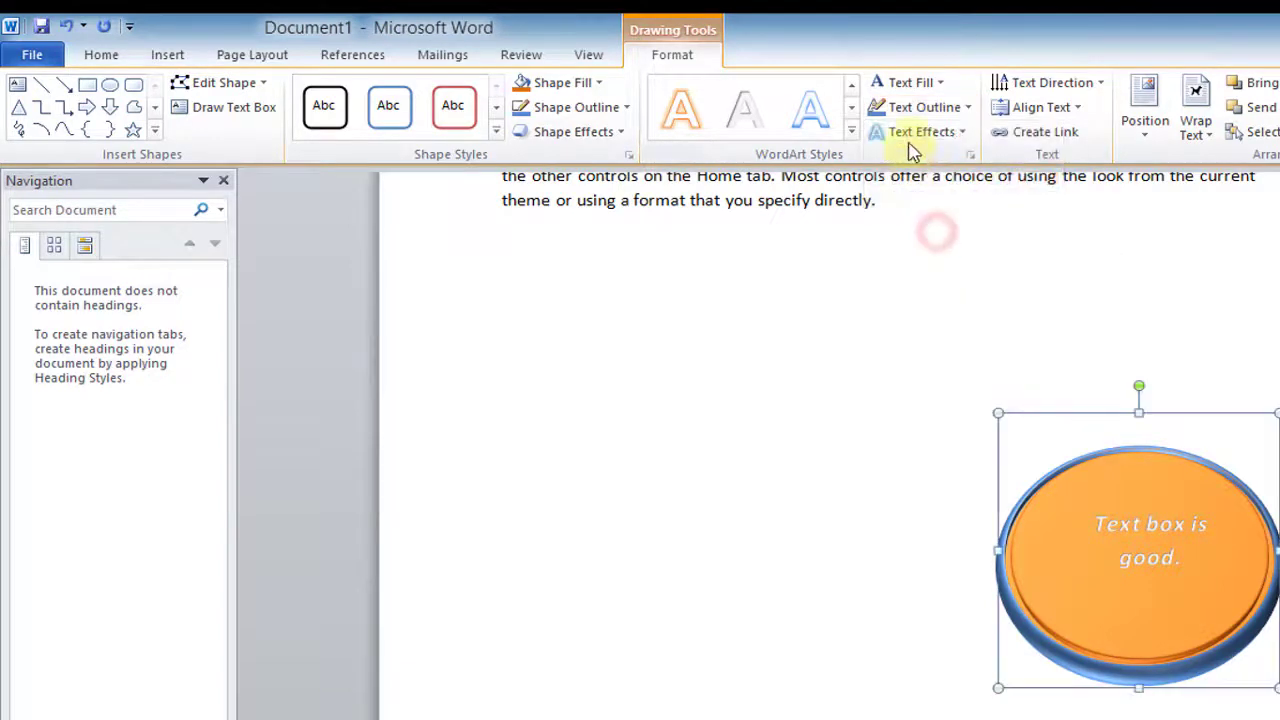
click(946, 134)
mouse_move(924, 272)
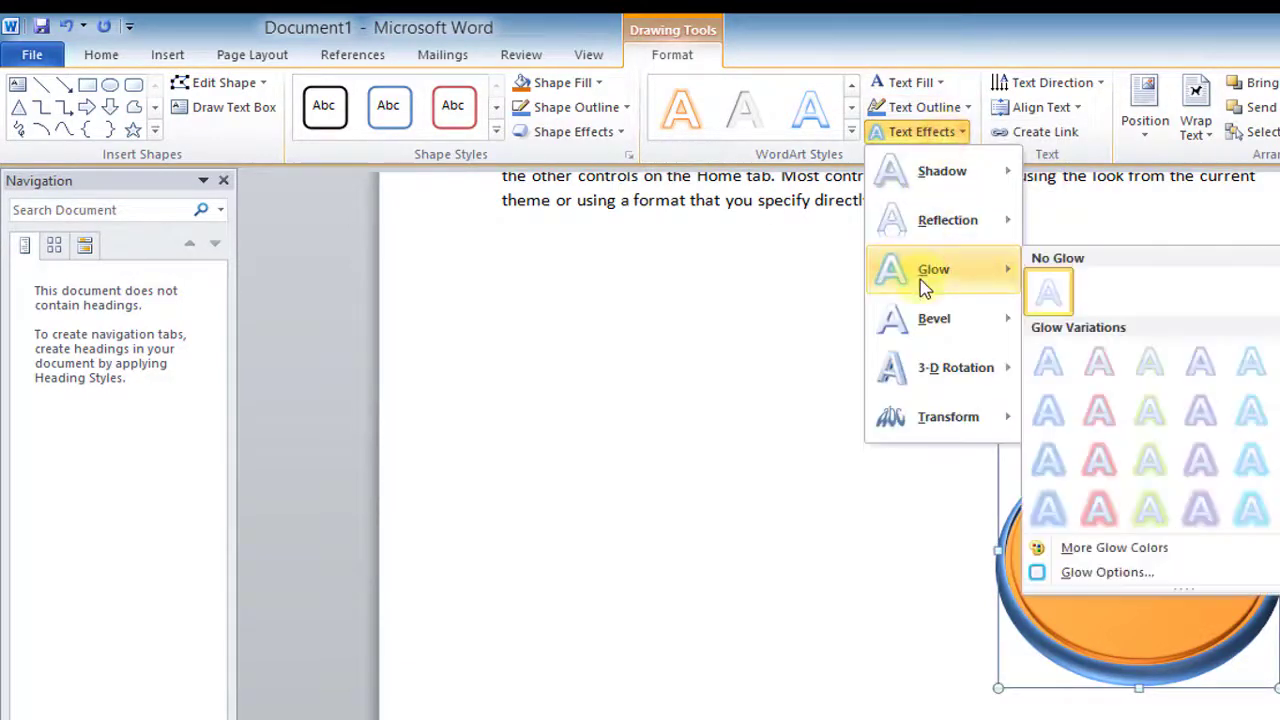
click(1040, 503)
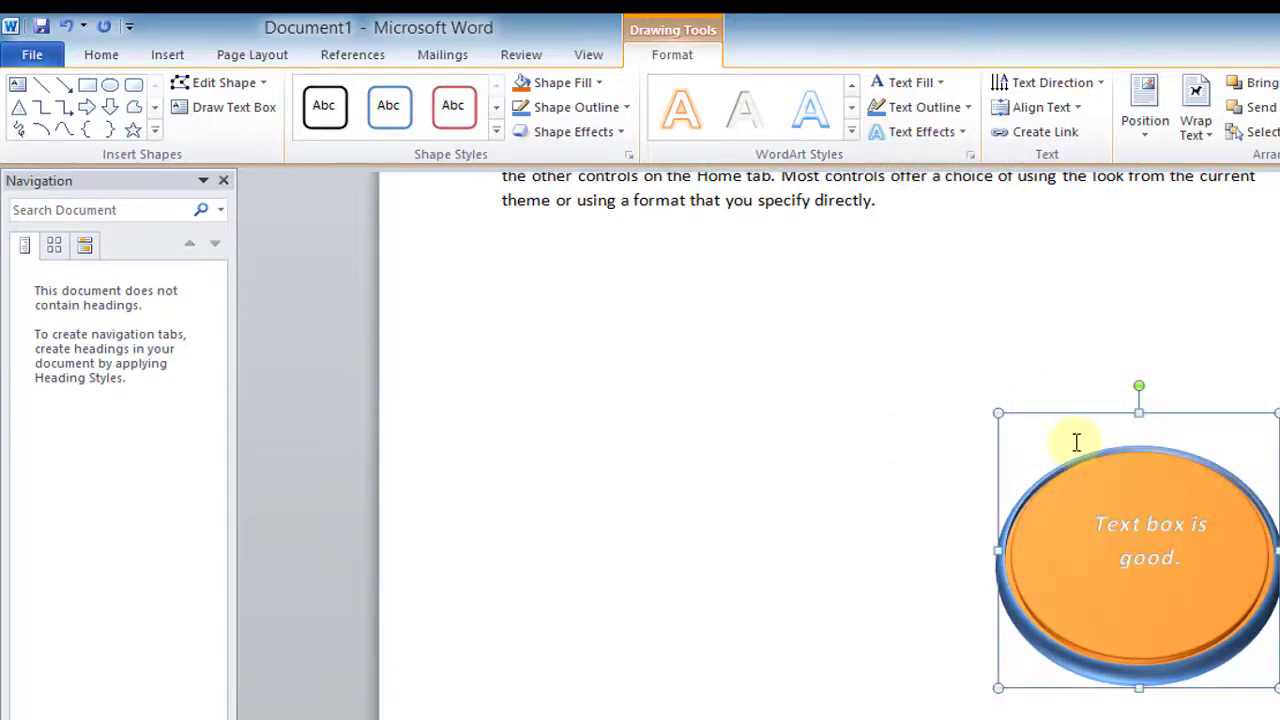
Move the oval back to the left and change the text glow to Olive Green
drag(1085, 470, 539, 395)
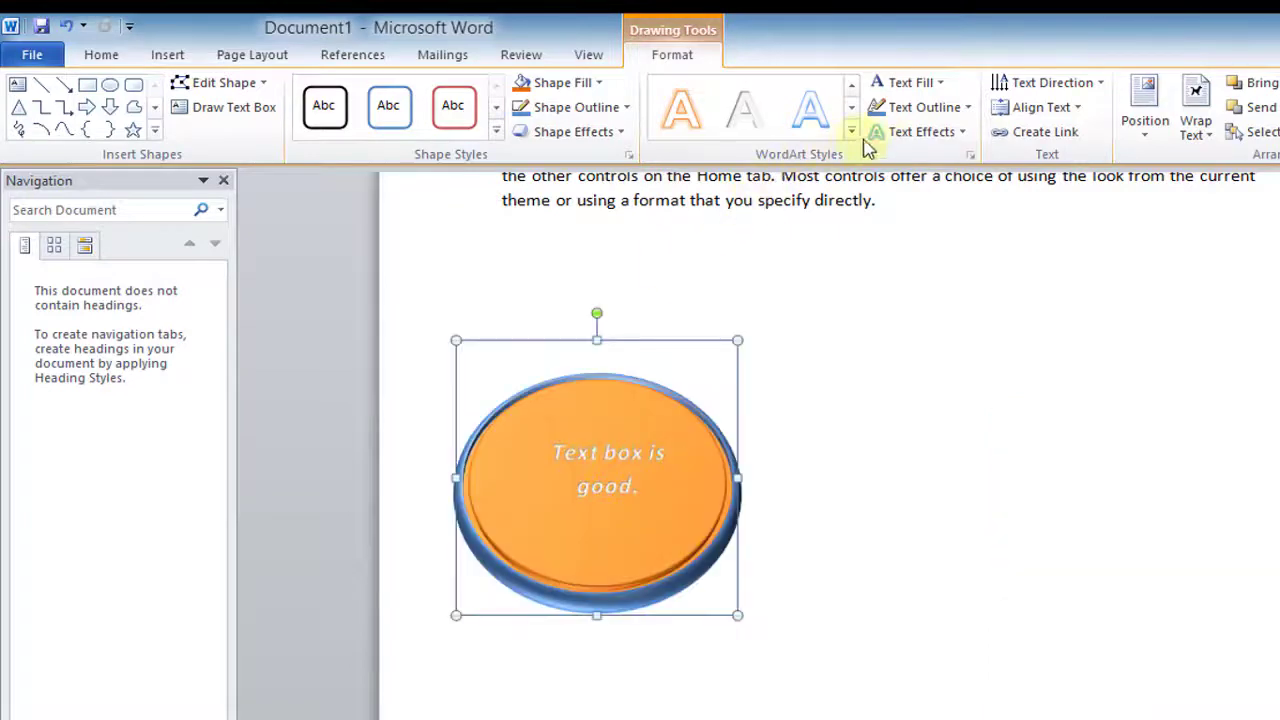
click(962, 132)
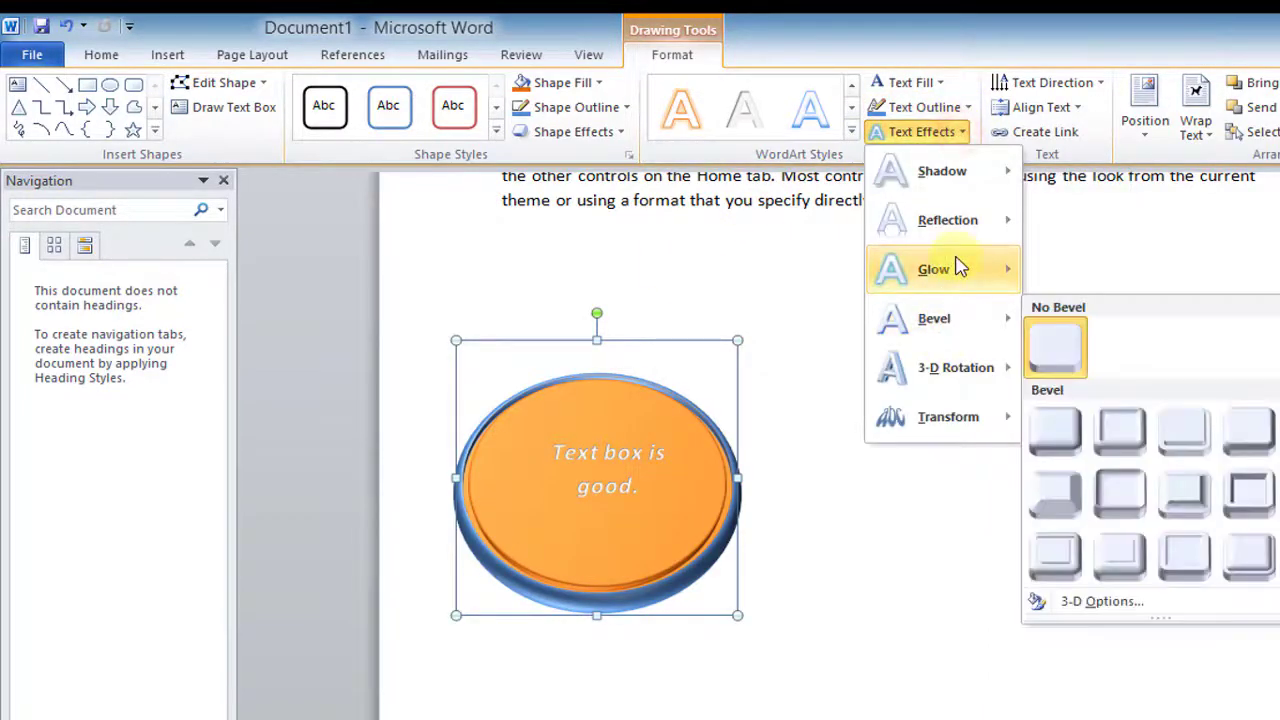
mouse_move(957, 266)
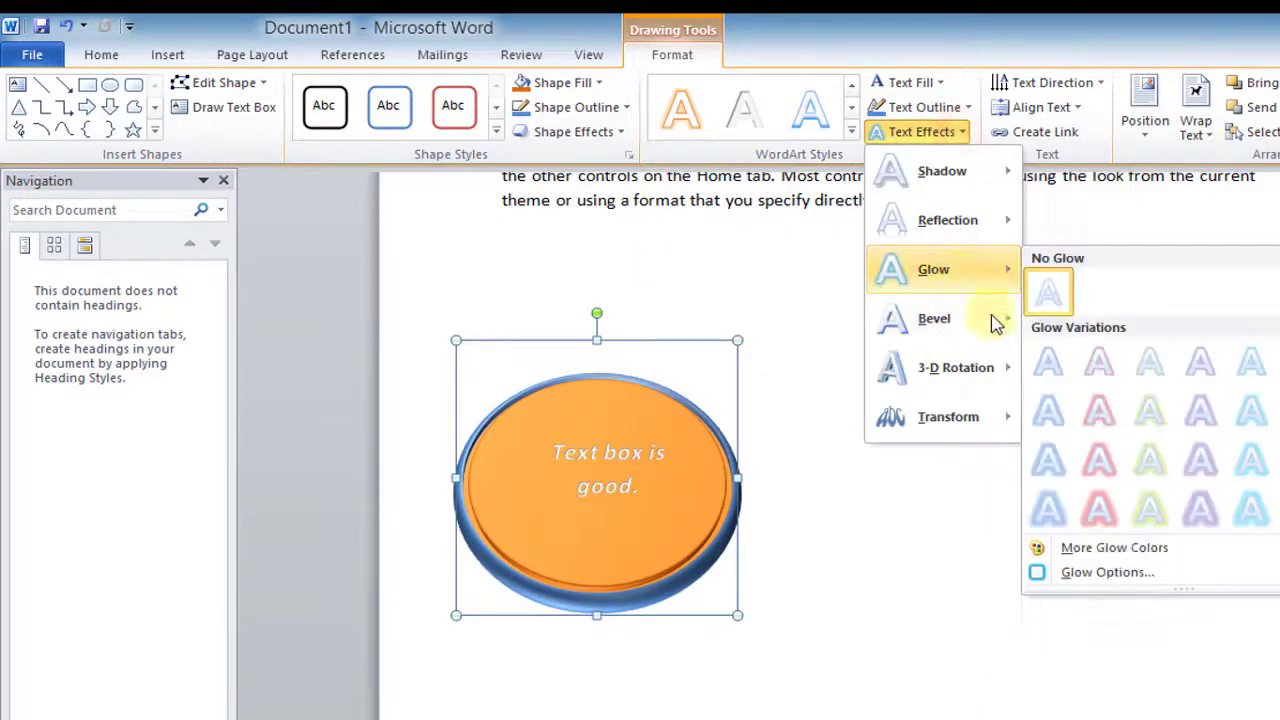
click(1133, 474)
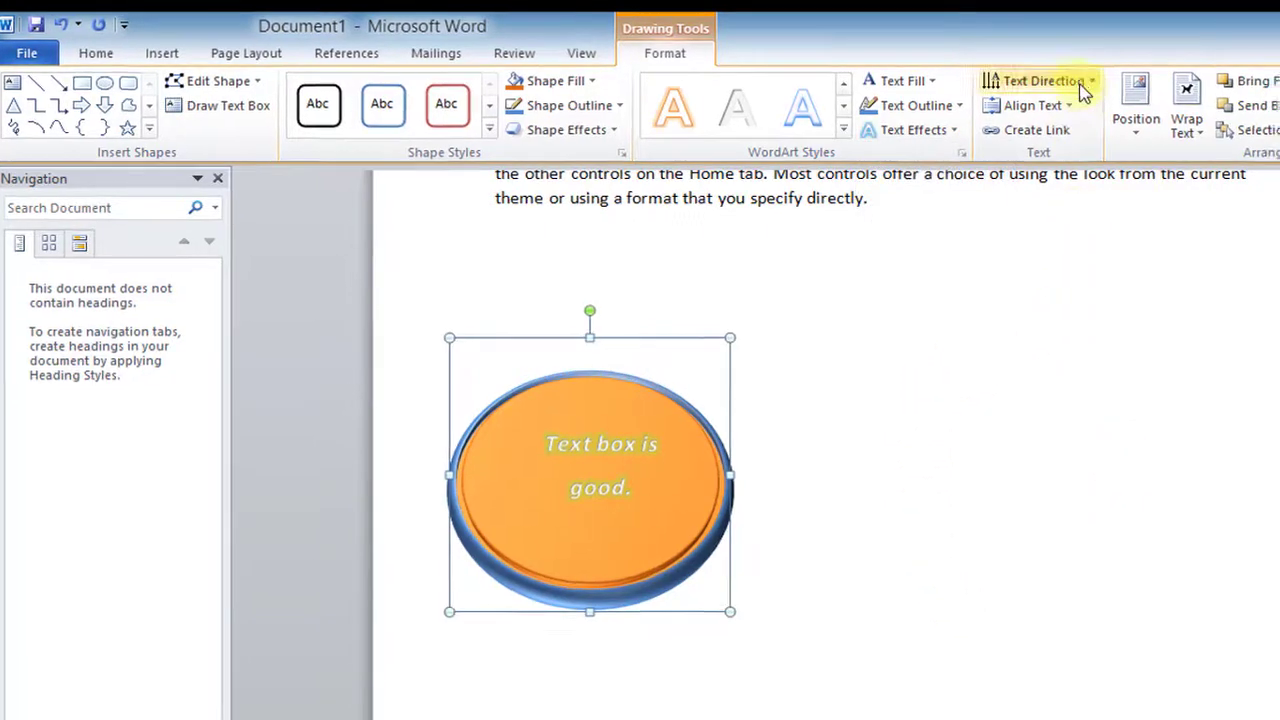
Review Text Direction and Align Text options, keeping the oval's text vertically centred
click(1080, 86)
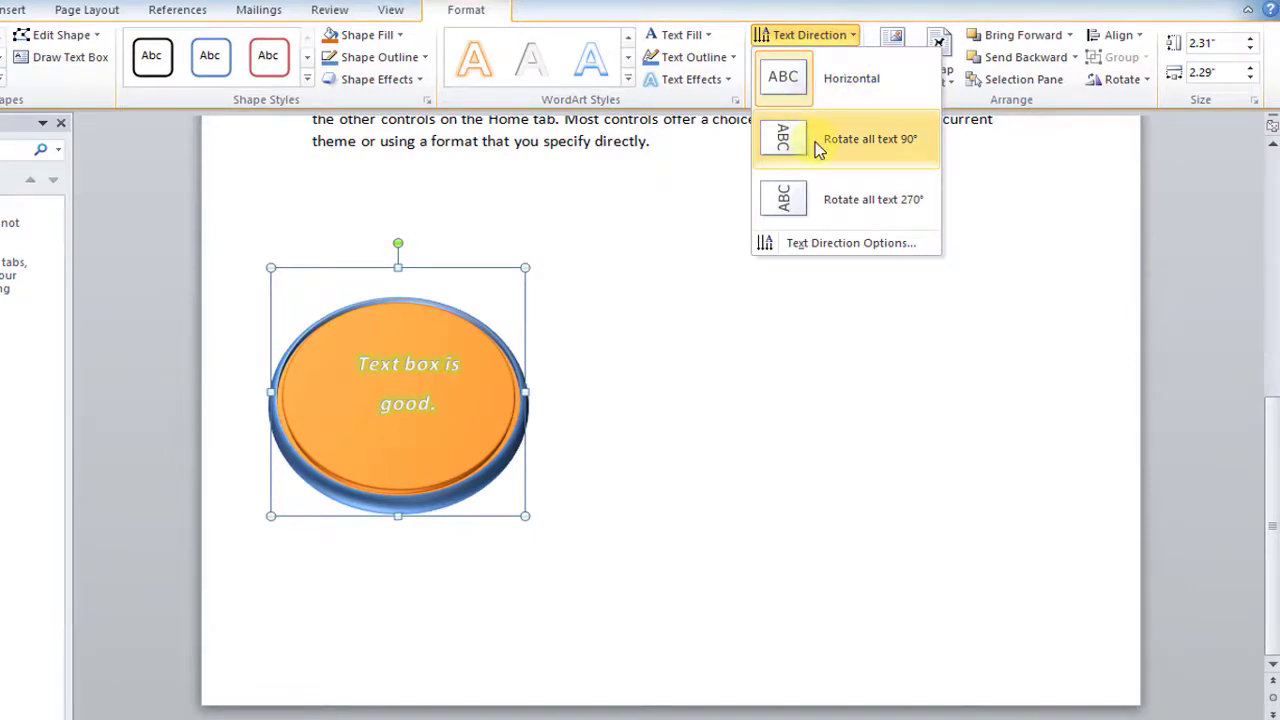
click(806, 320)
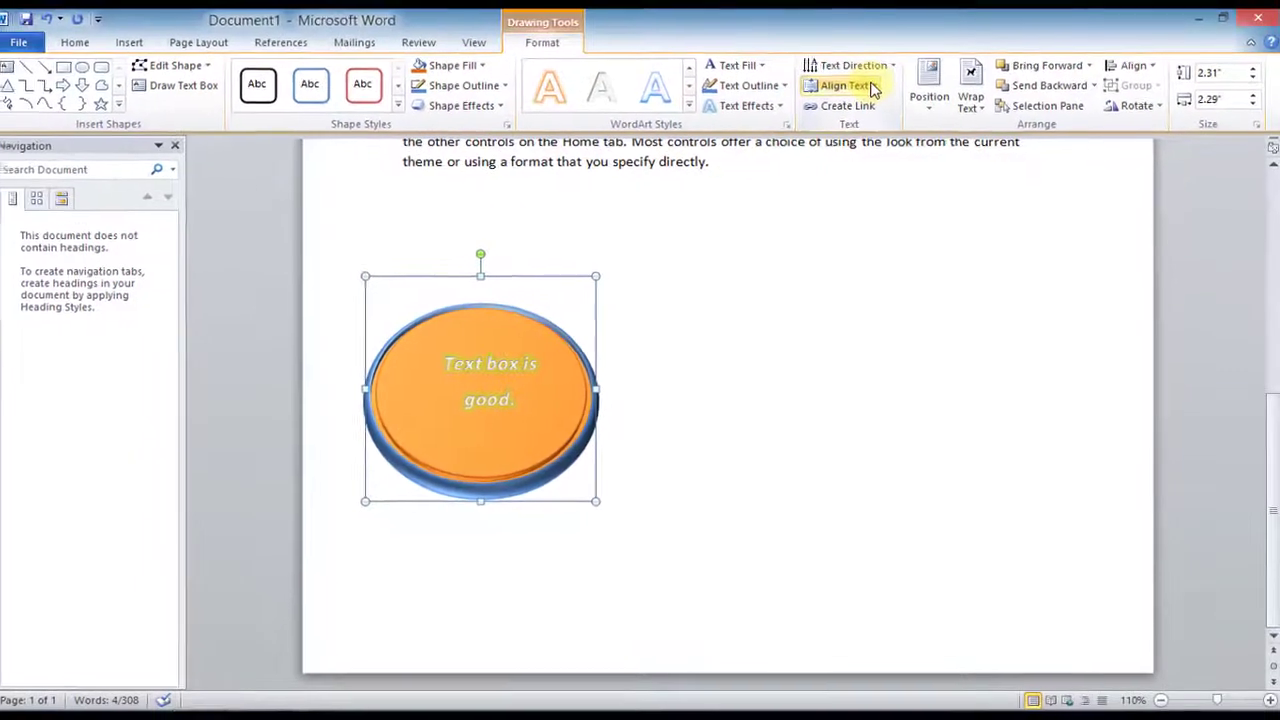
click(874, 89)
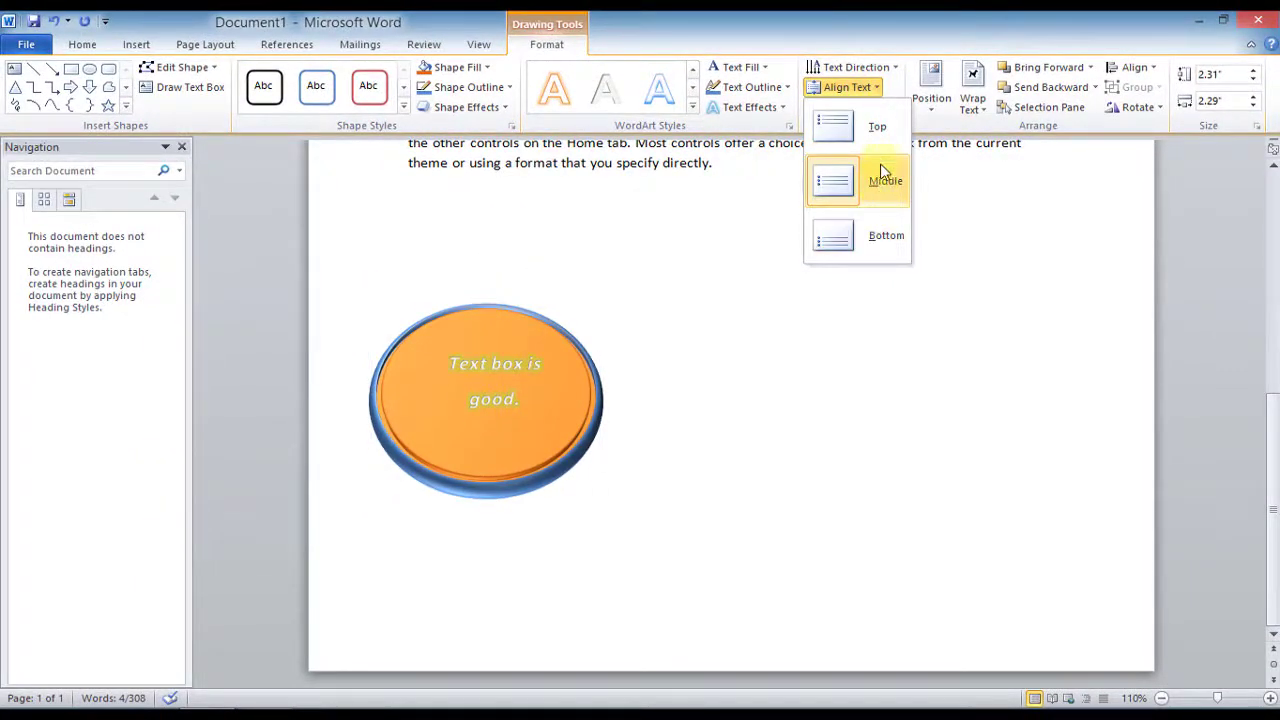
click(897, 498)
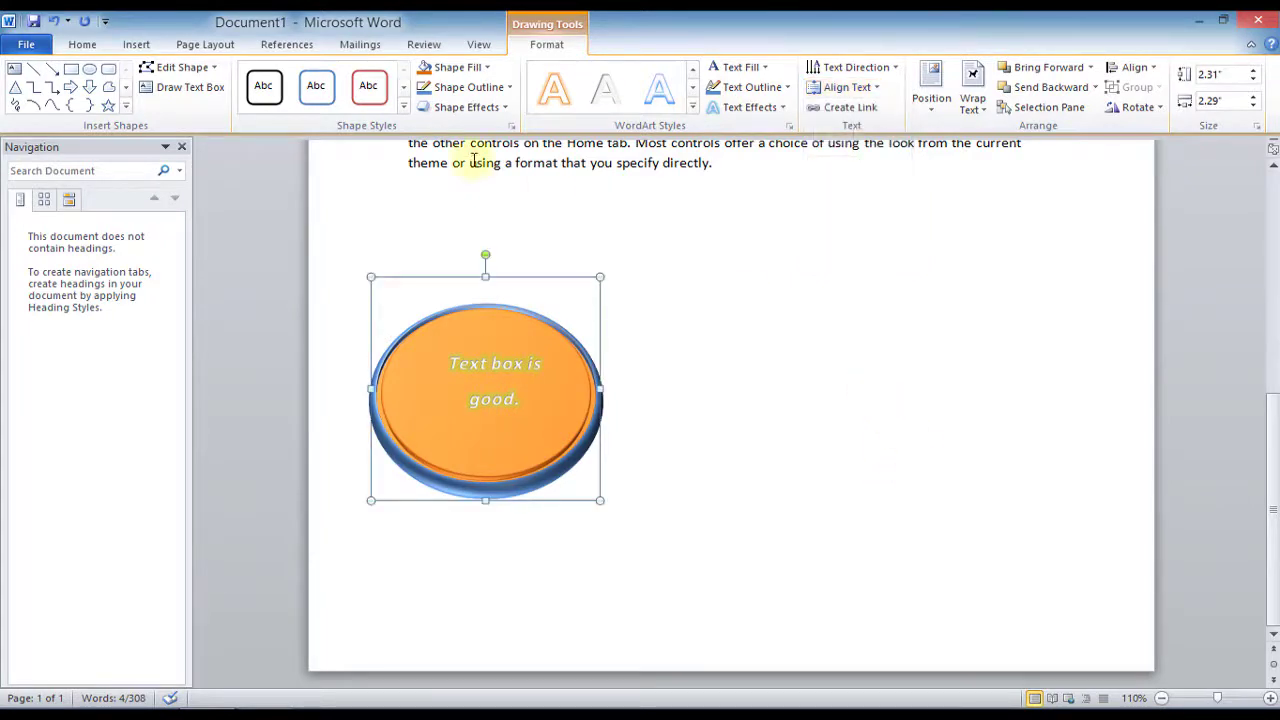
click(137, 44)
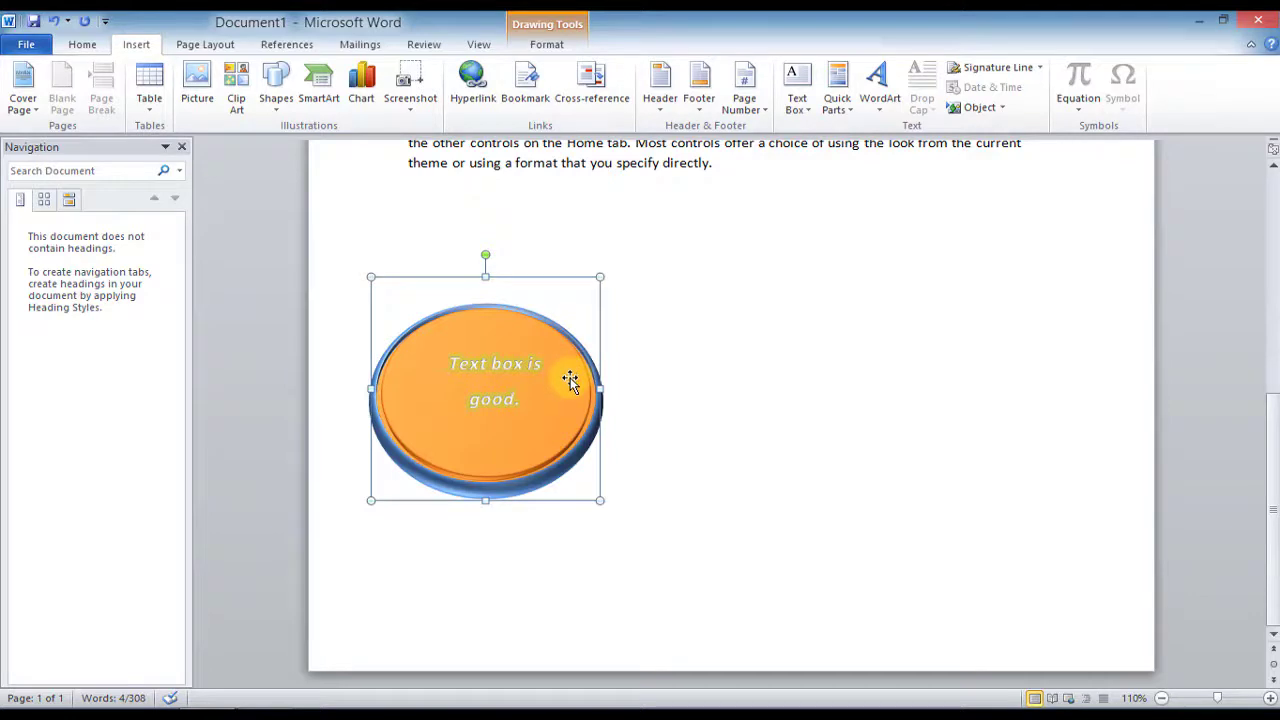
Drag the orange oval to the right side of the page, below the final paragraph
click(636, 366)
click(510, 379)
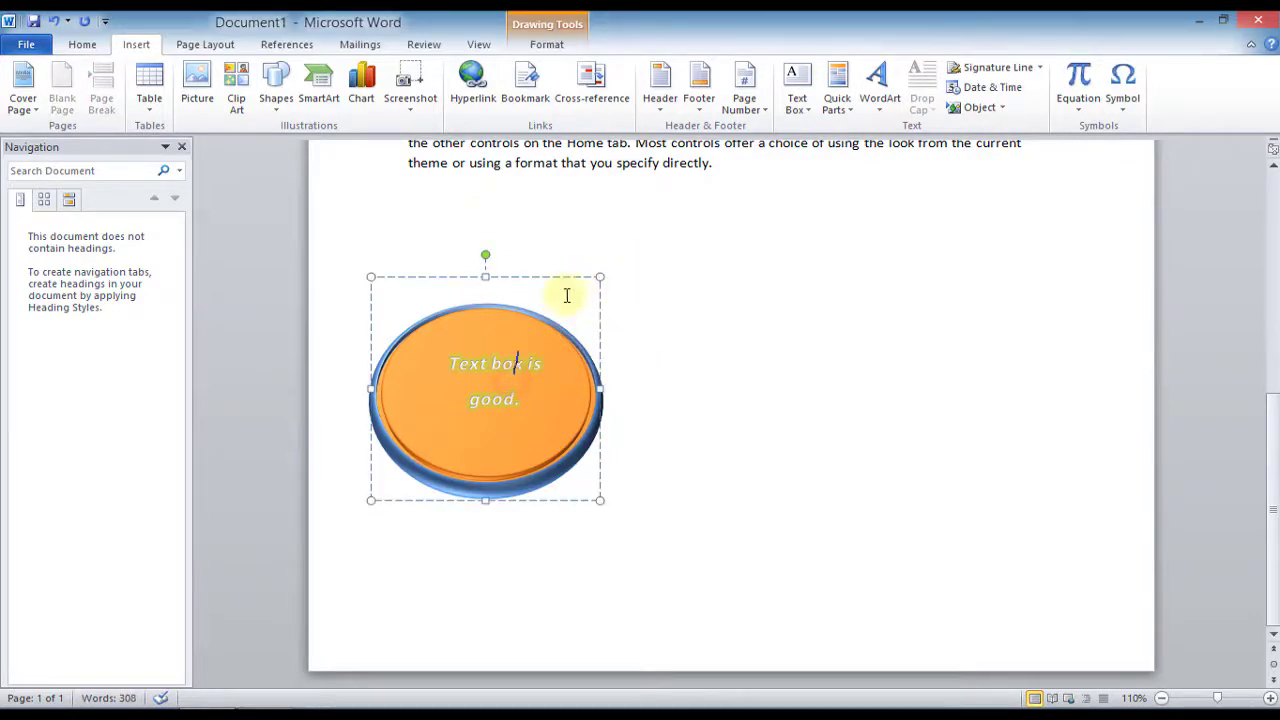
click(417, 305)
click(465, 311)
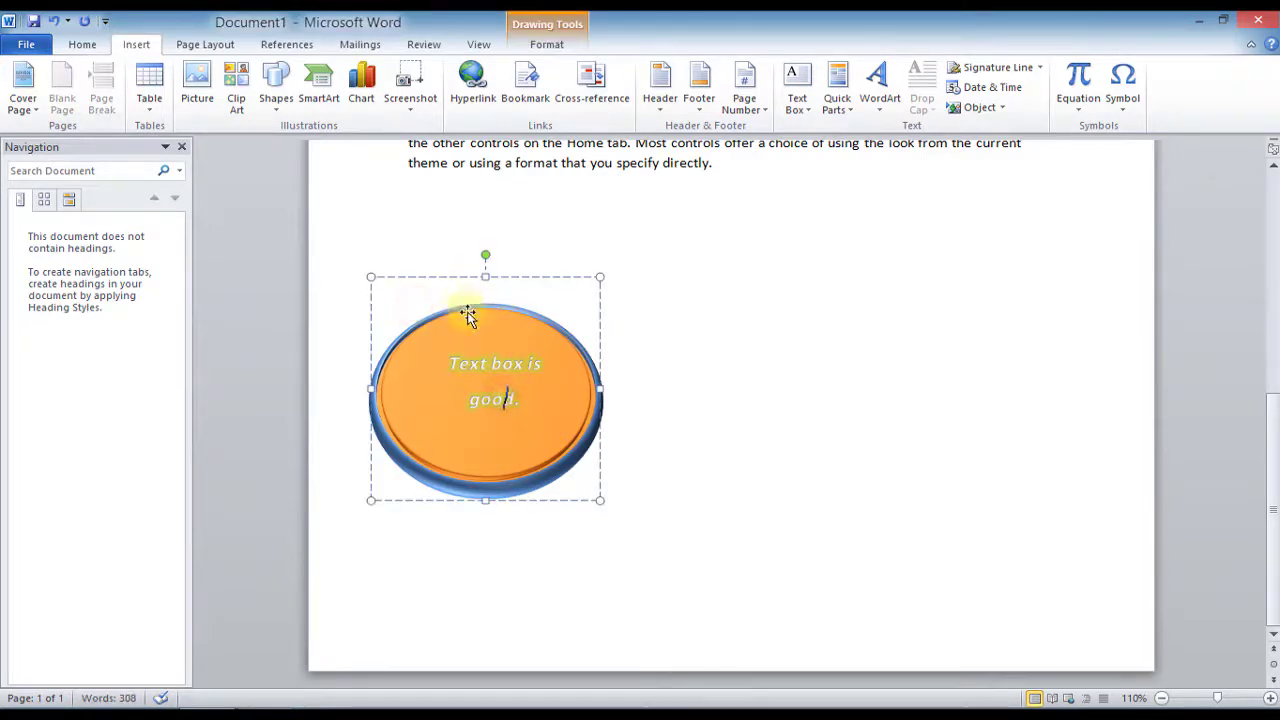
drag(479, 320, 818, 356)
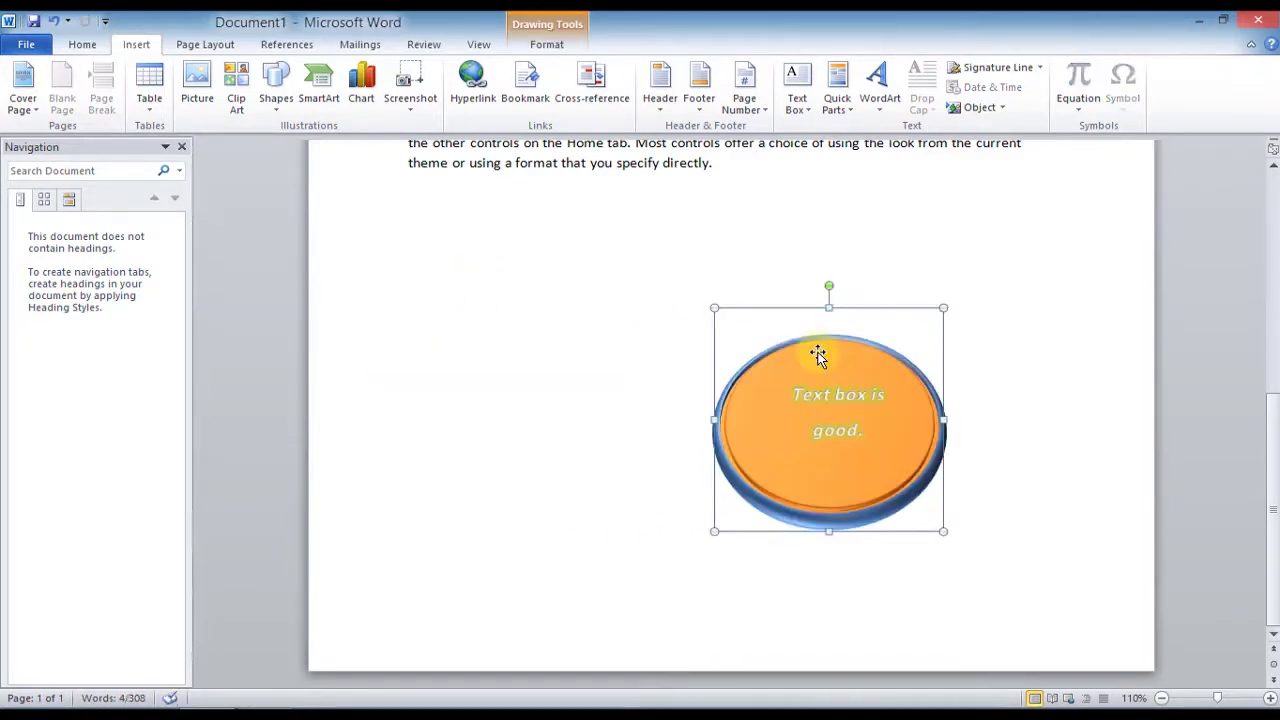
scroll(686, 400, up, 5)
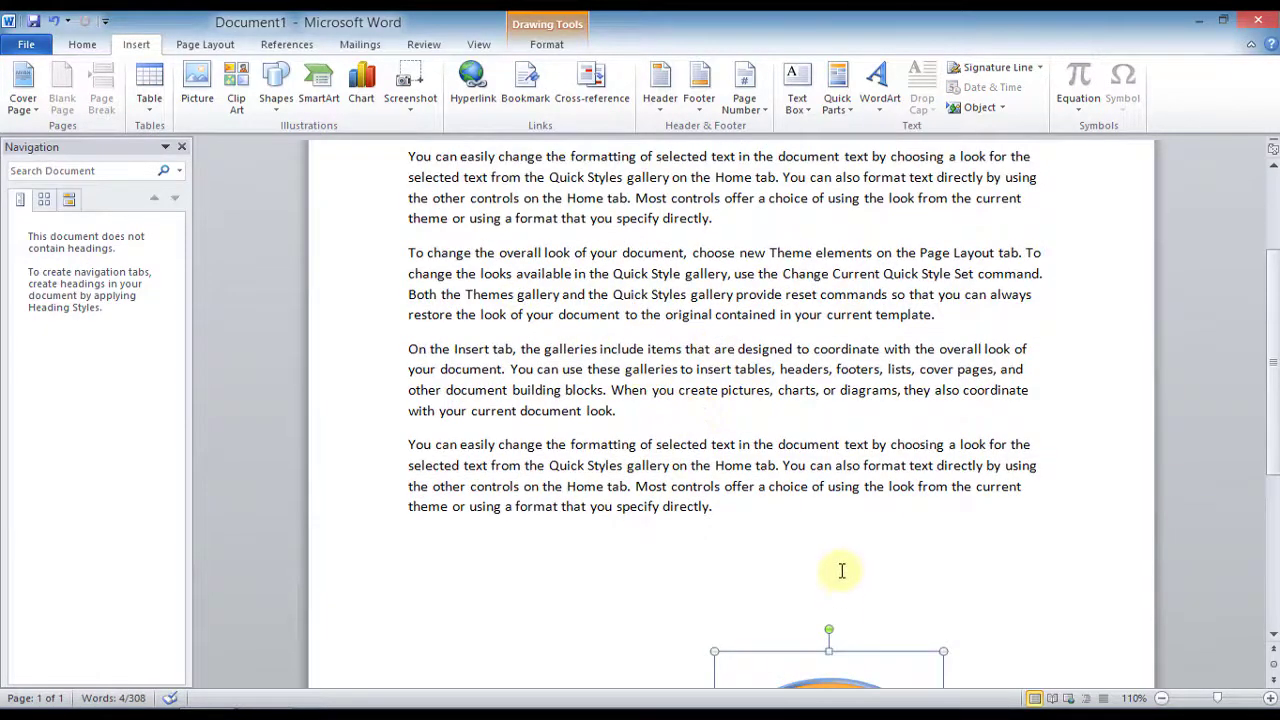
scroll(842, 571, down, 4)
scroll(835, 540, down, 1)
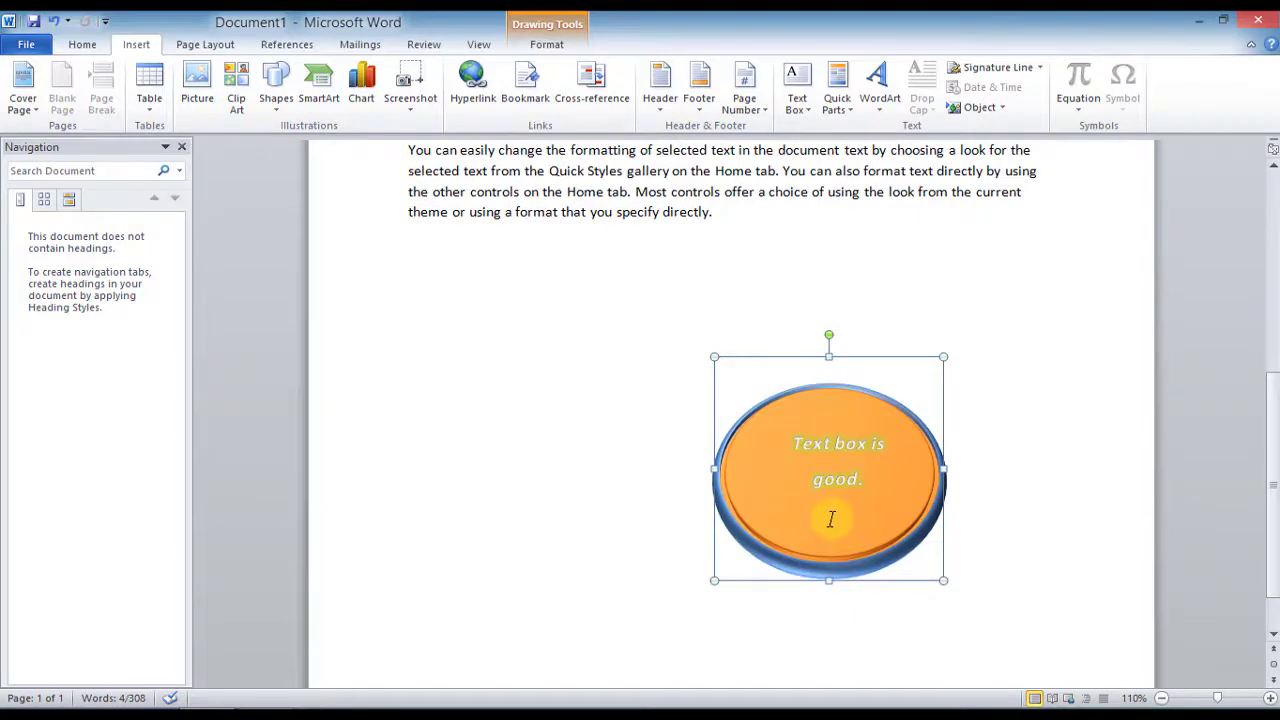
Type the line 'Health is wealth.' below the paragraph and select it
key(Delete)
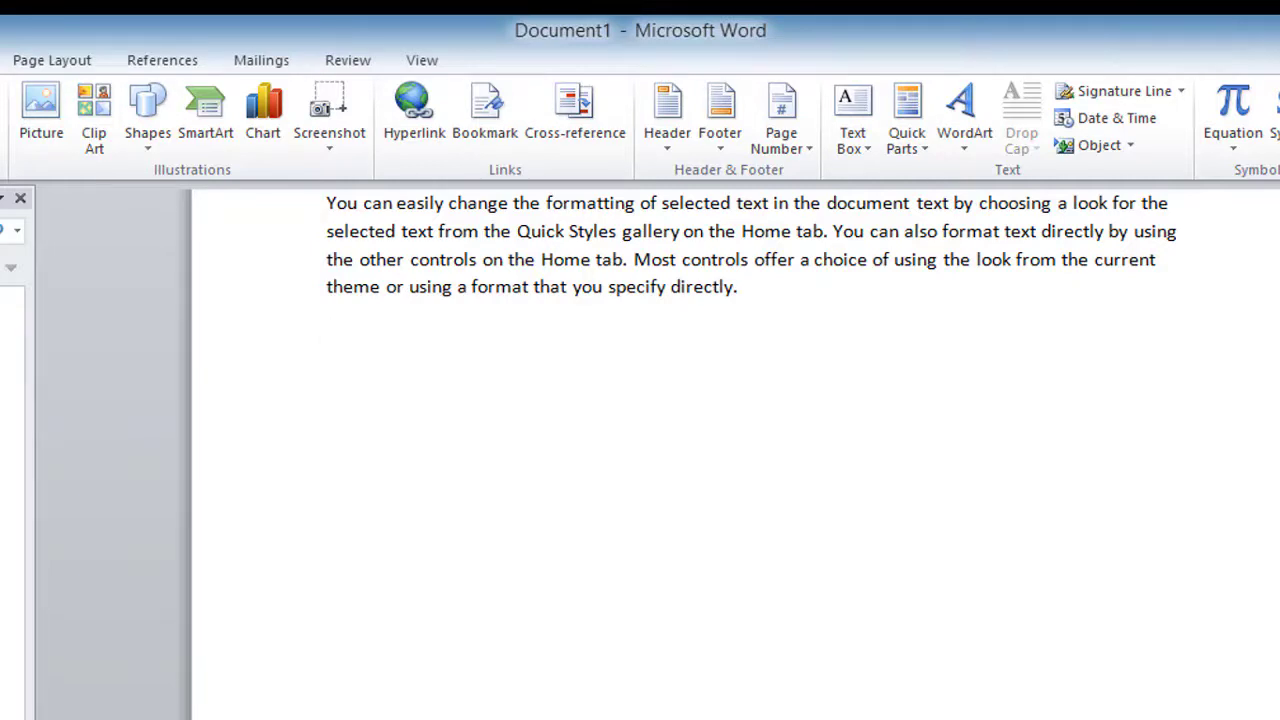
text(Health is wealth.)
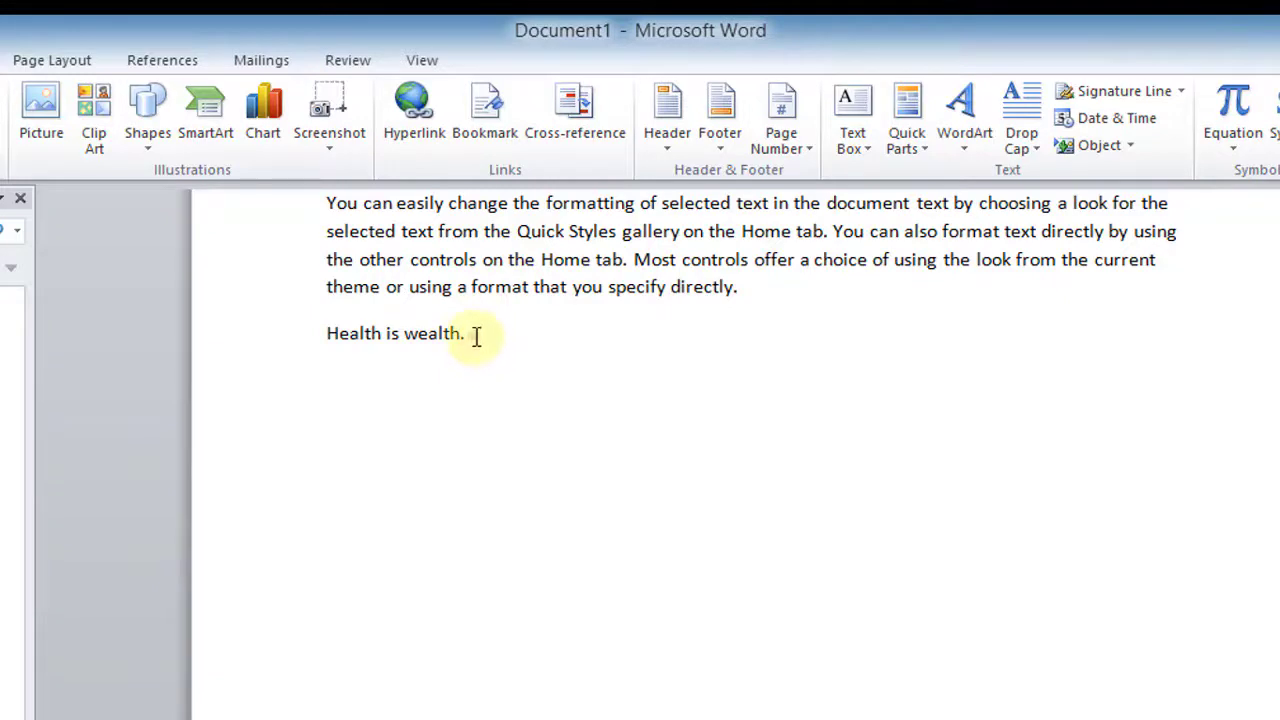
drag(476, 336, 330, 334)
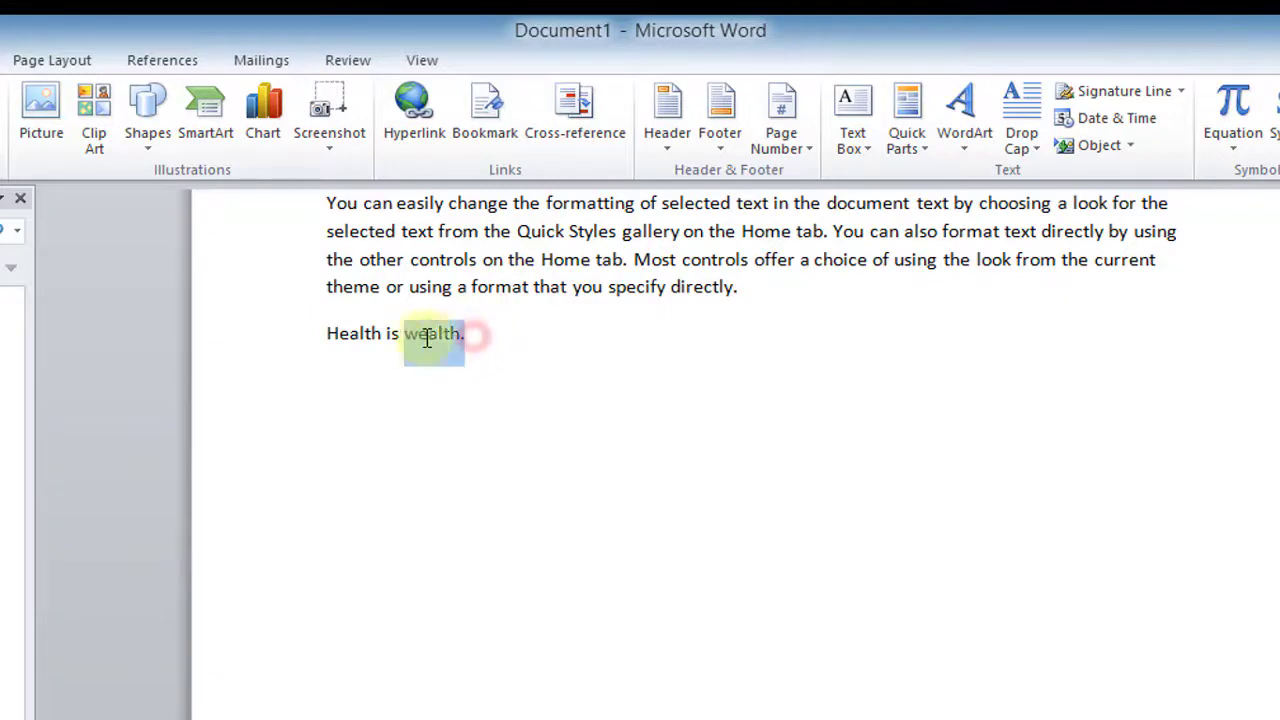
Save the selected line to the Quick Part Gallery as a new building block
click(912, 126)
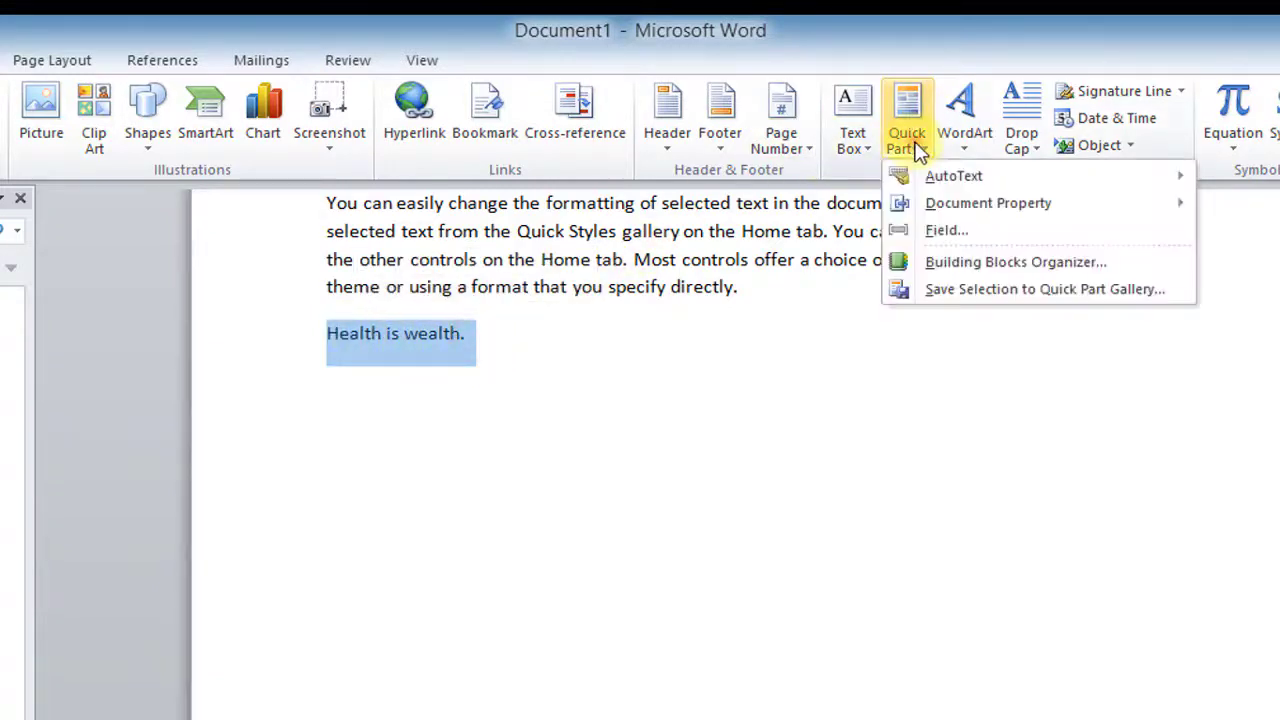
click(945, 290)
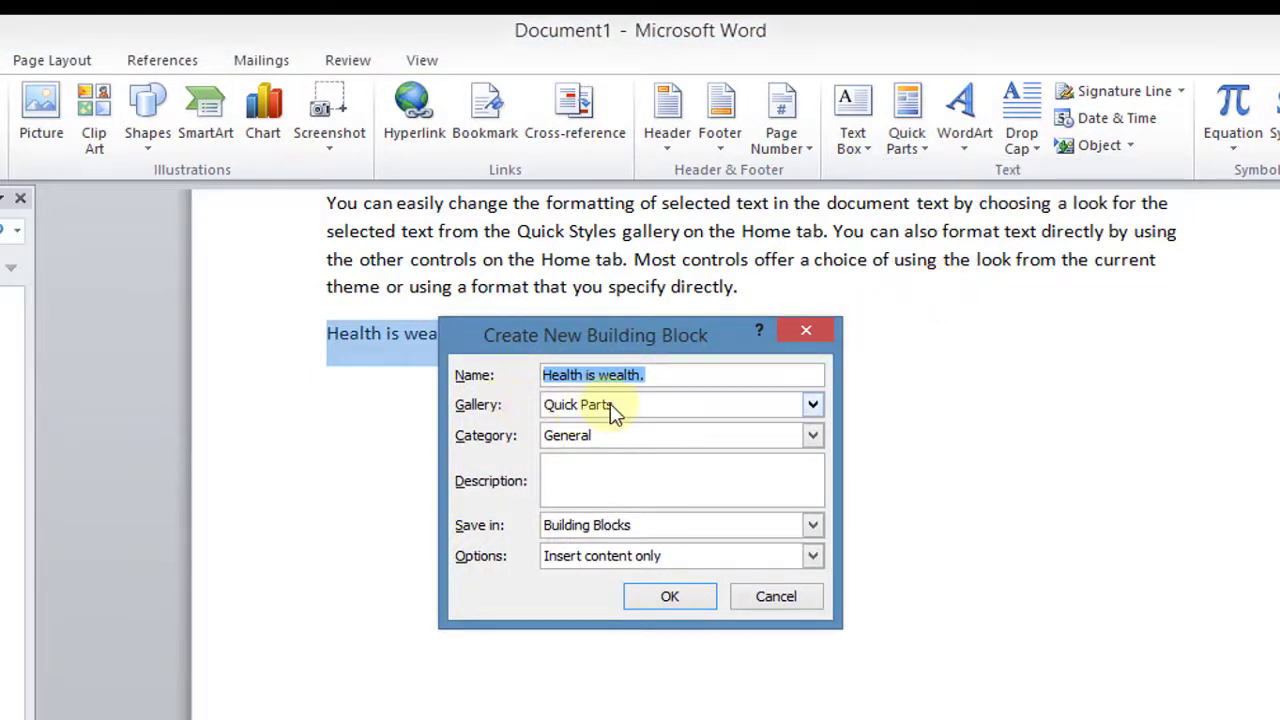
click(664, 598)
click(660, 582)
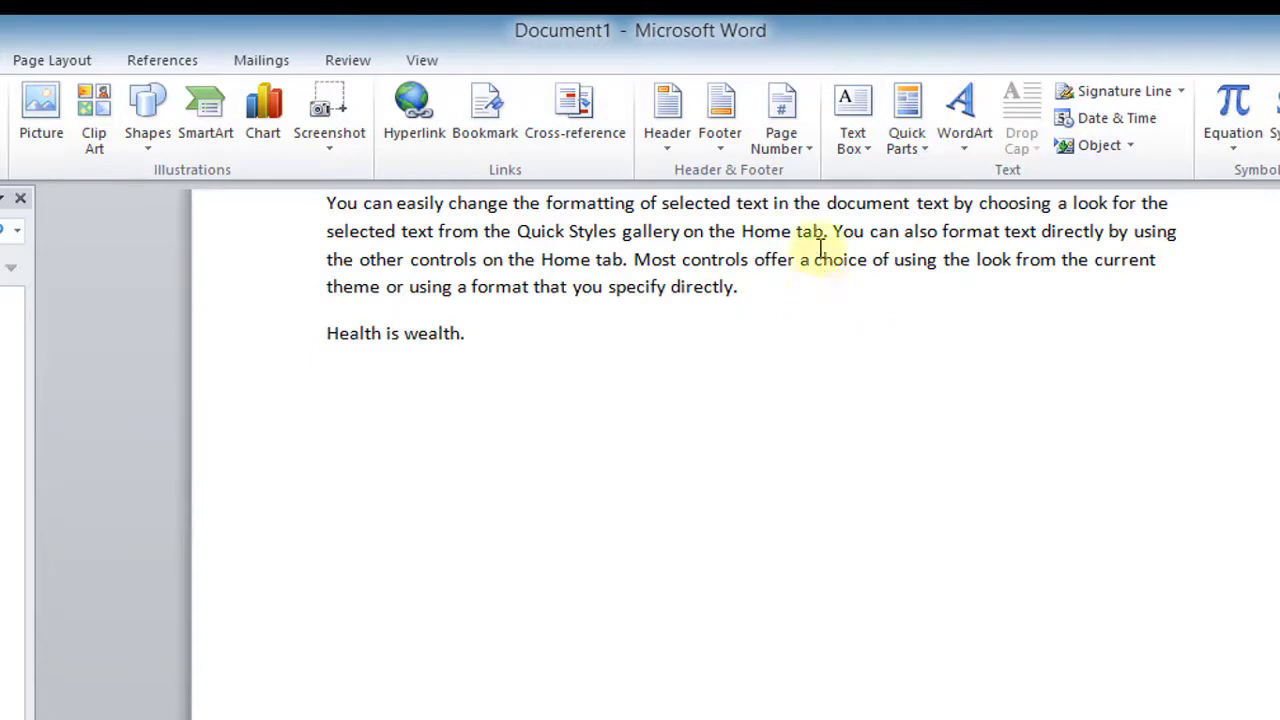
key(Return)
key(Return)
Insert the 'Health is wealth.' quick part, then delete that entry in the Building Blocks Organizer
click(909, 148)
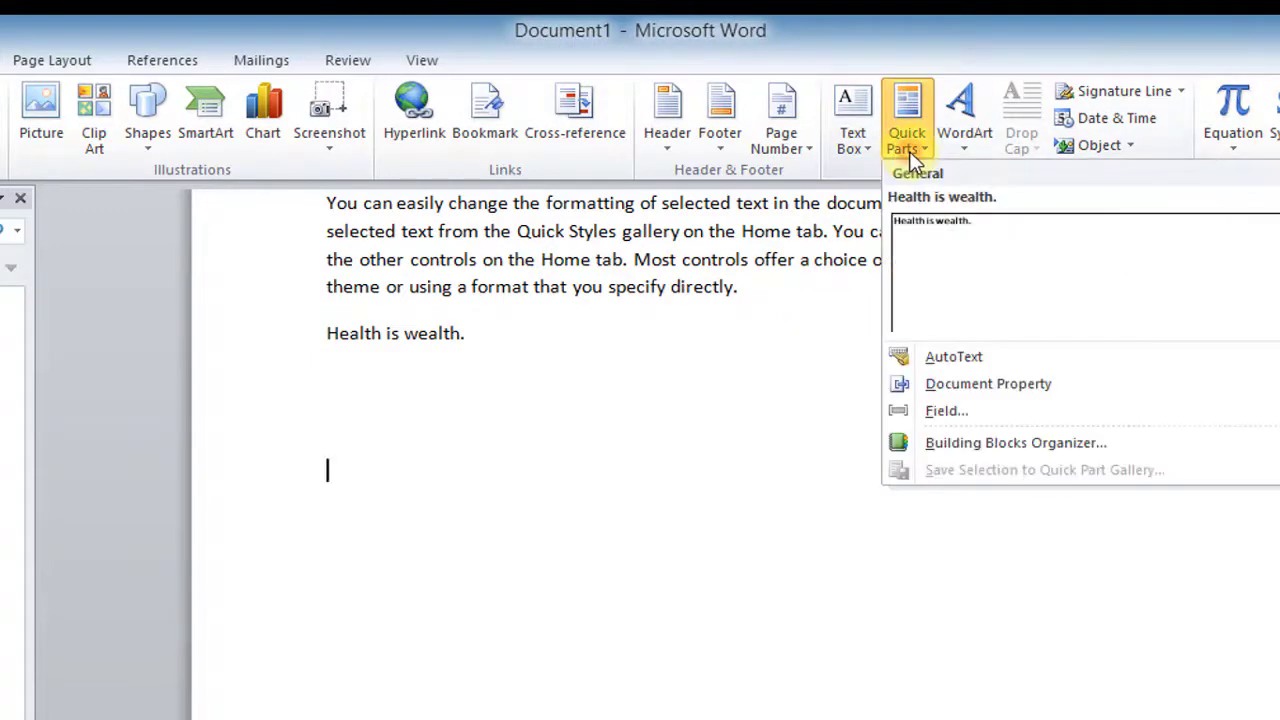
click(948, 282)
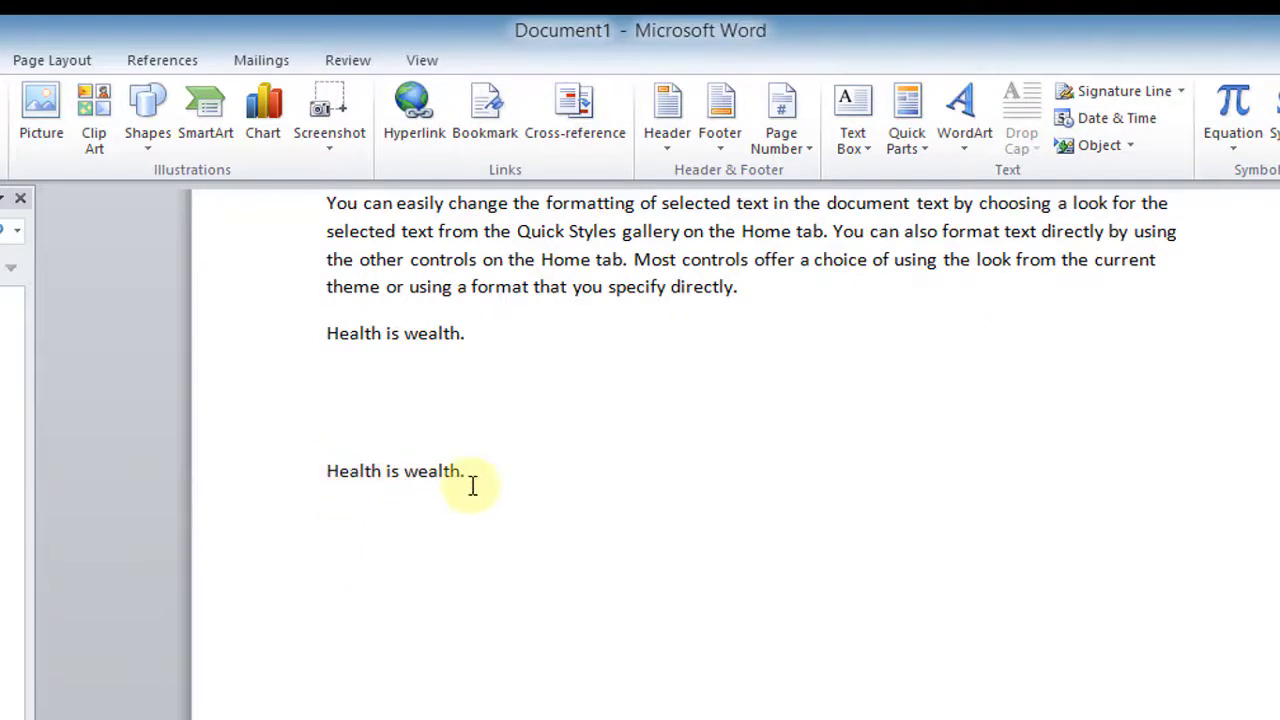
click(903, 146)
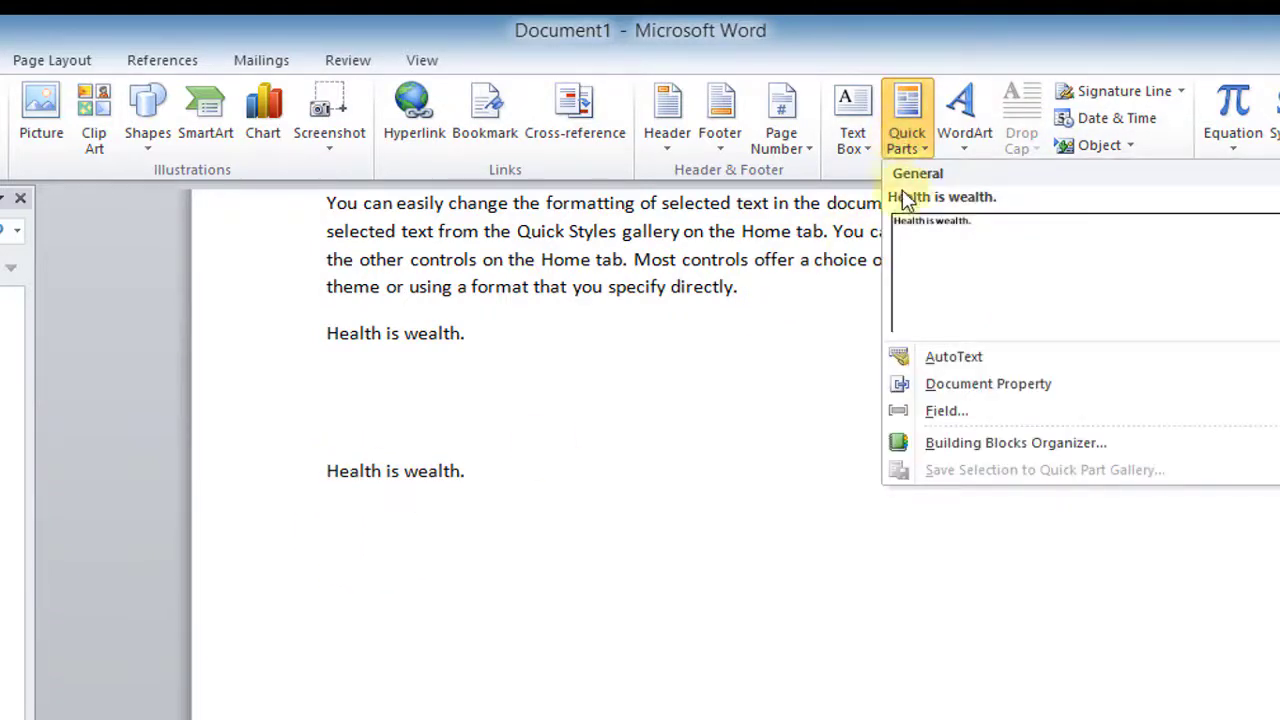
right_click(919, 277)
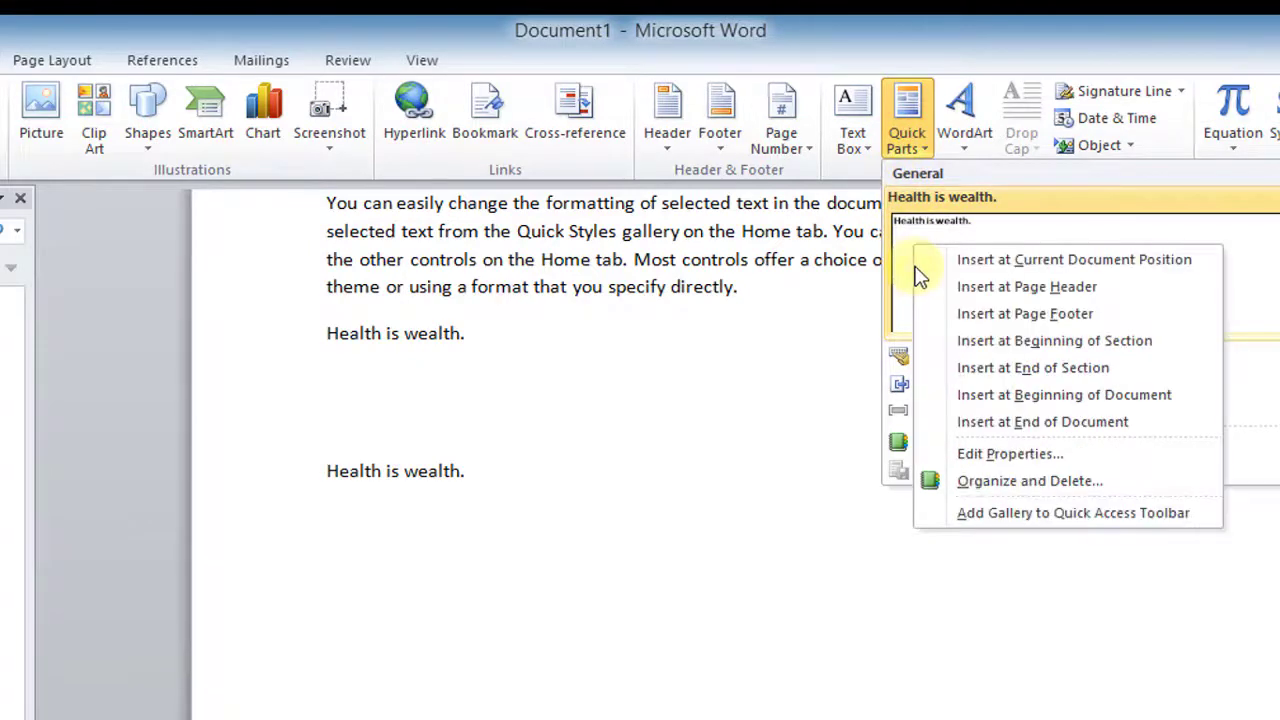
click(1037, 487)
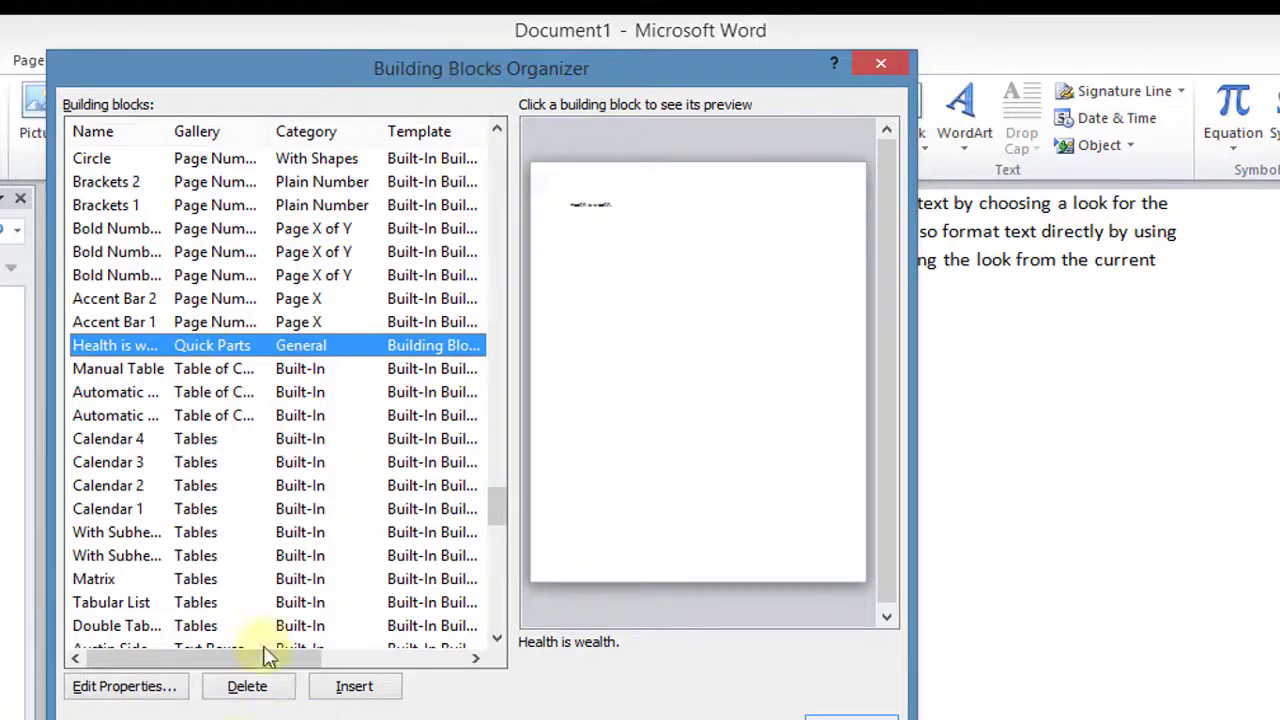
click(229, 690)
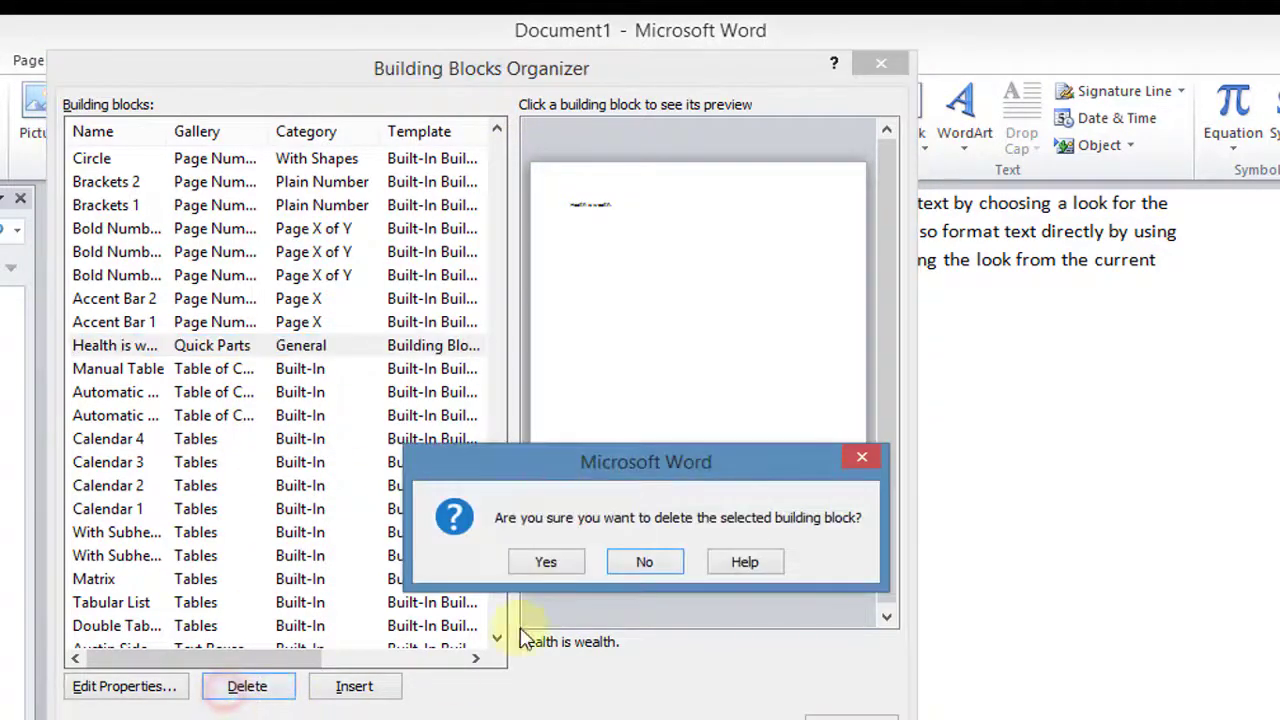
click(543, 563)
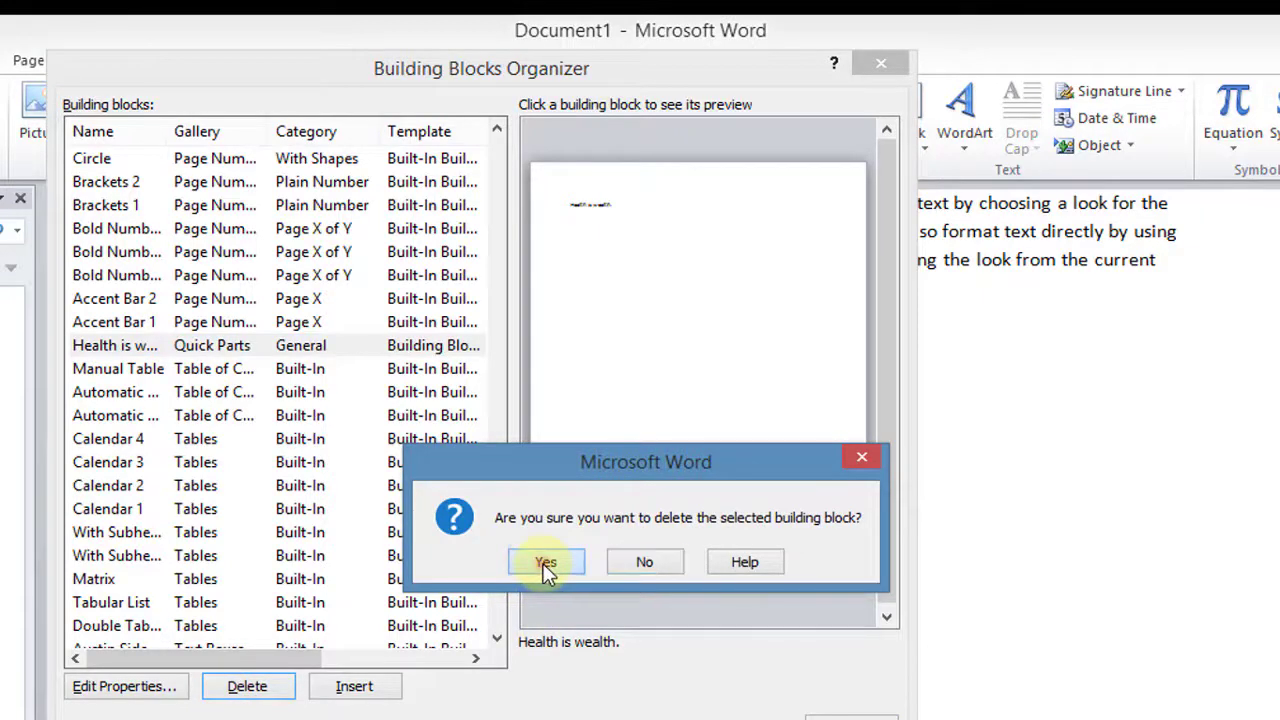
click(879, 60)
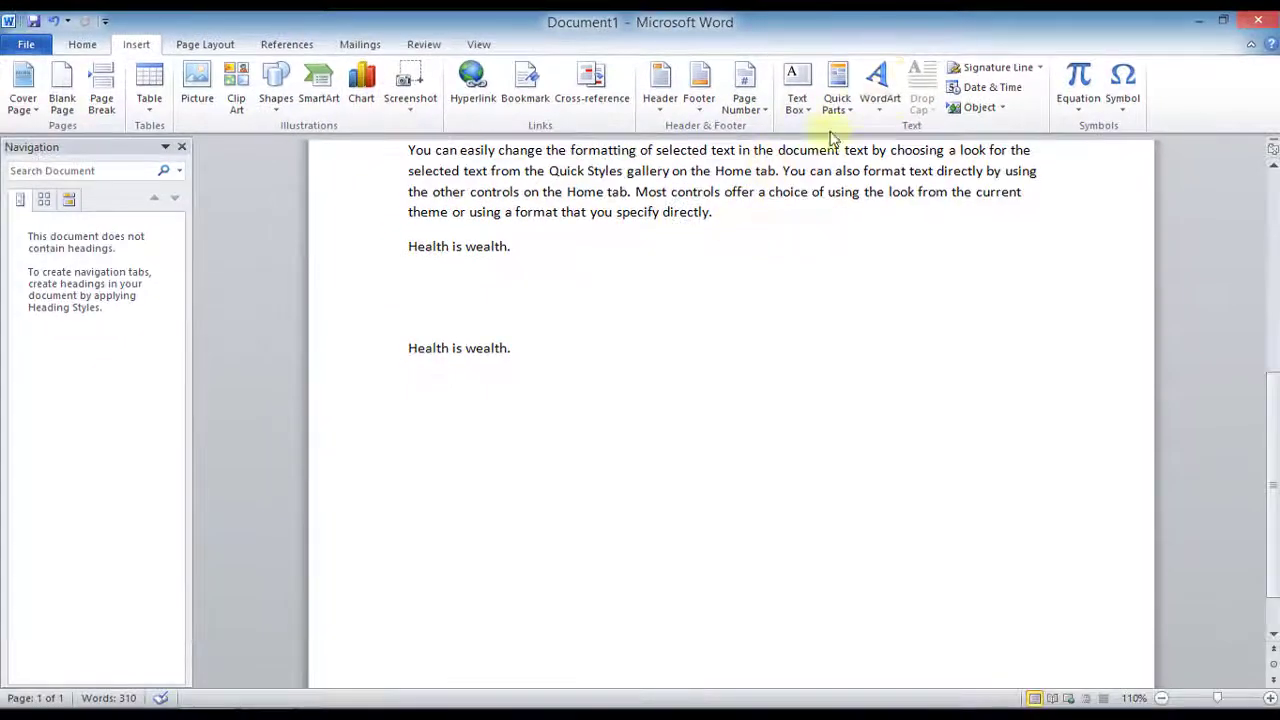
click(855, 108)
mouse_move(865, 134)
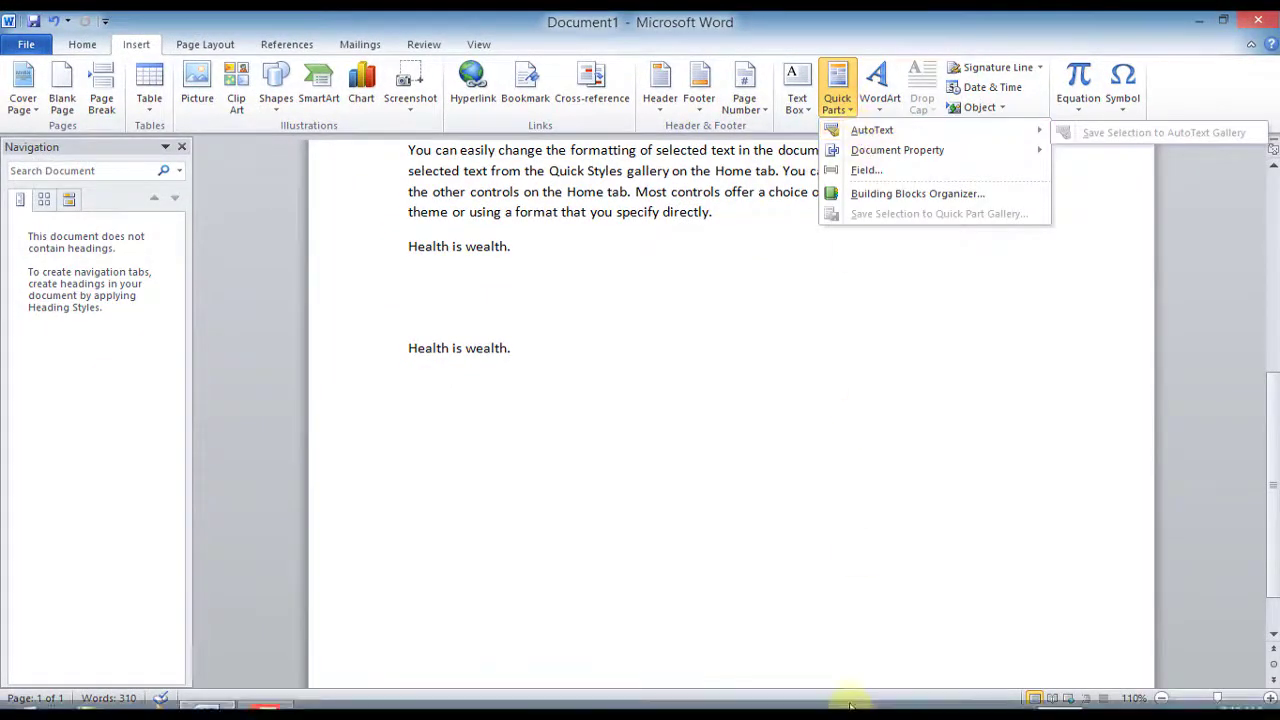
click(884, 196)
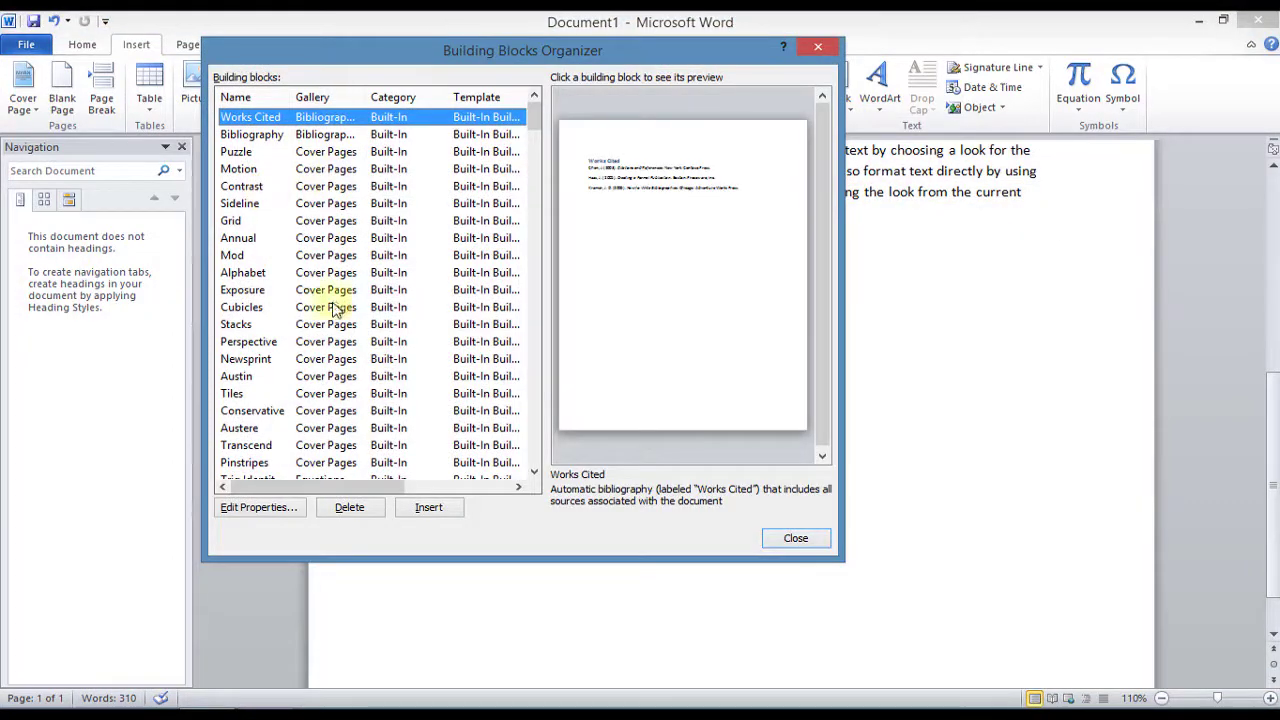
click(235, 222)
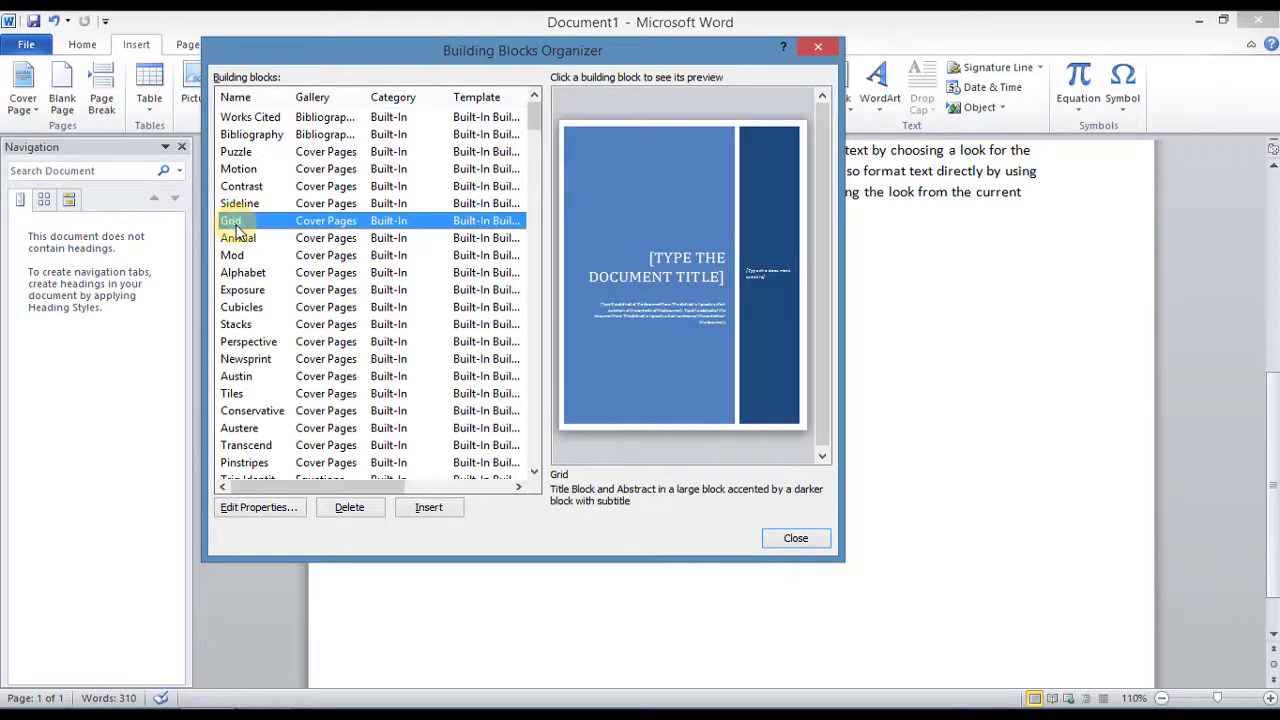
click(238, 238)
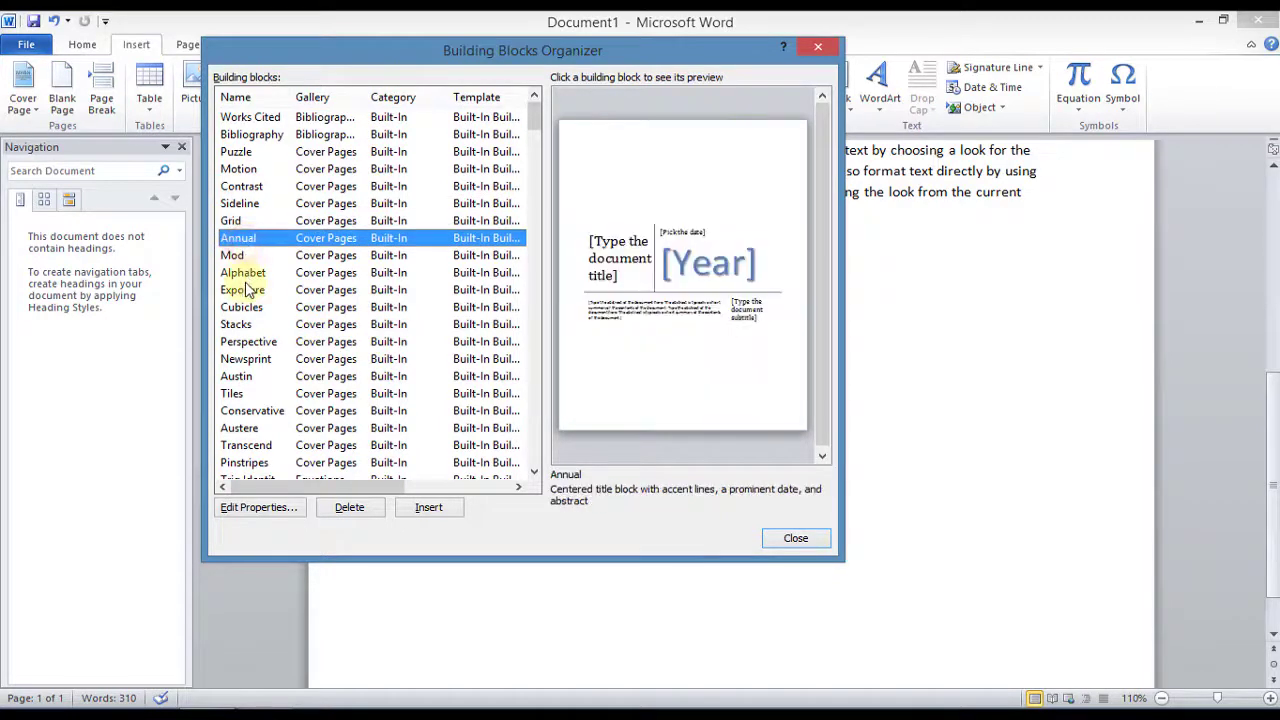
click(243, 273)
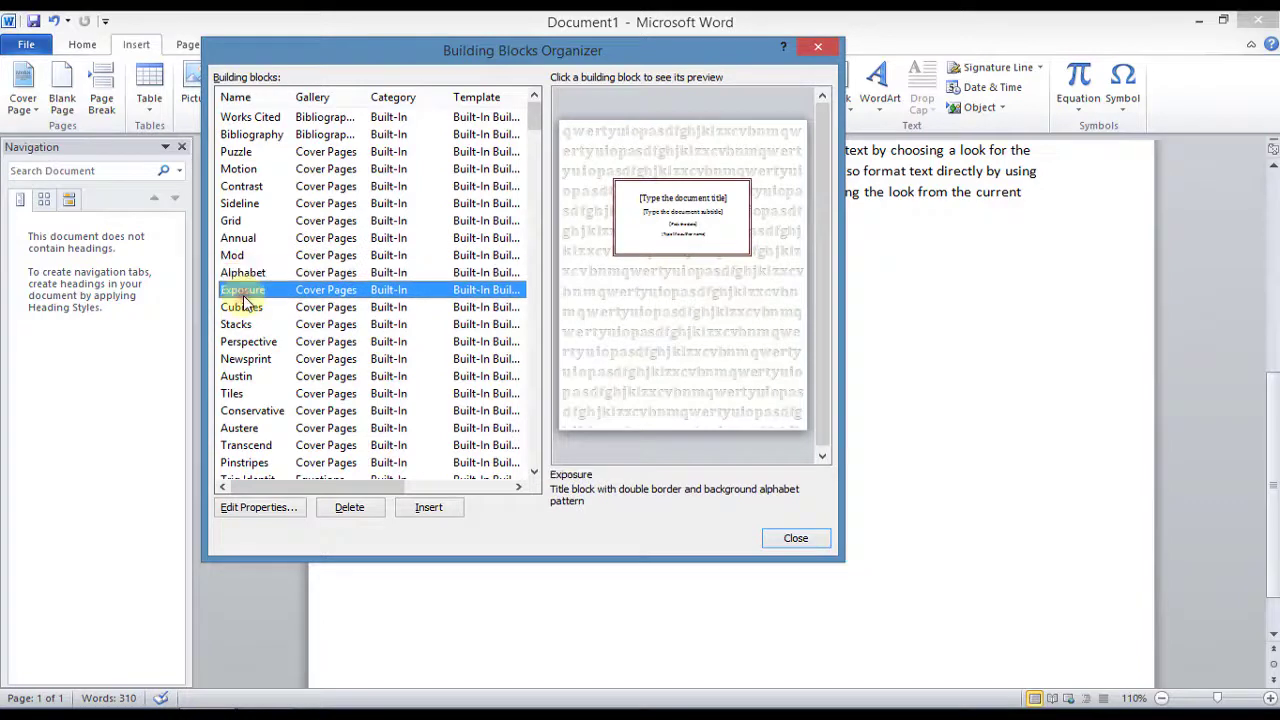
click(243, 290)
click(248, 308)
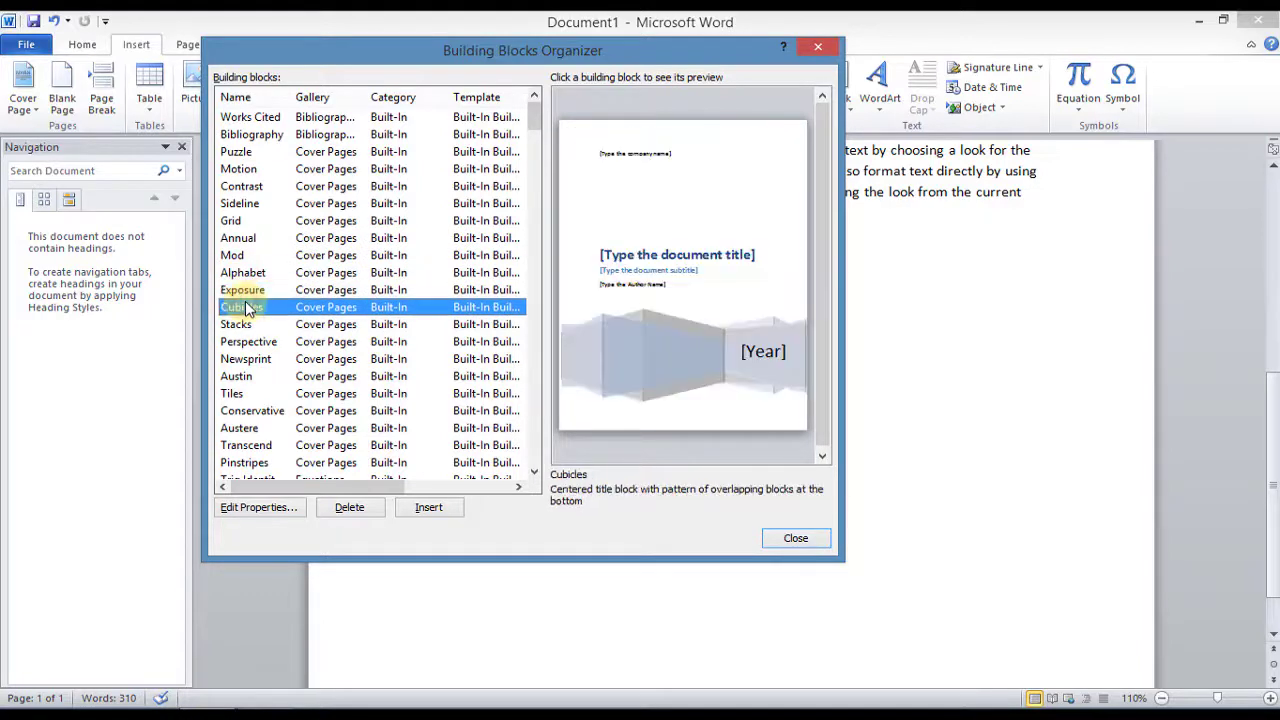
click(243, 325)
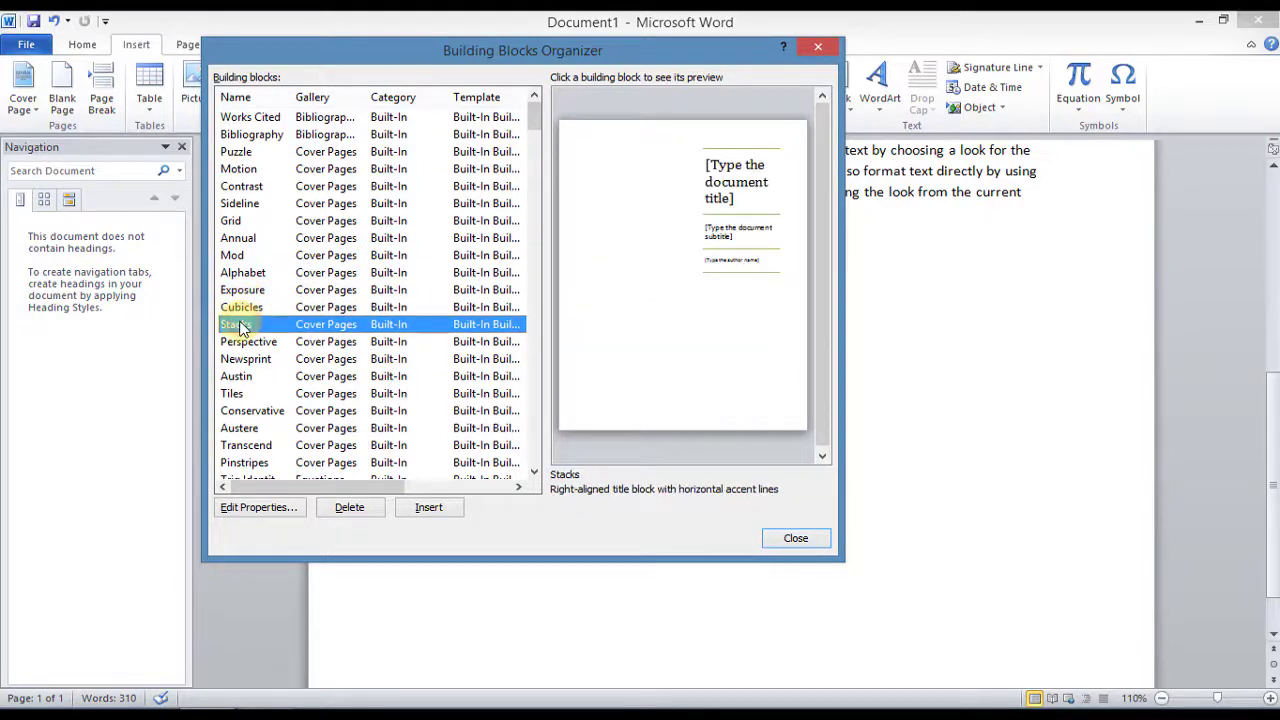
click(410, 508)
scroll(768, 465, up, 1)
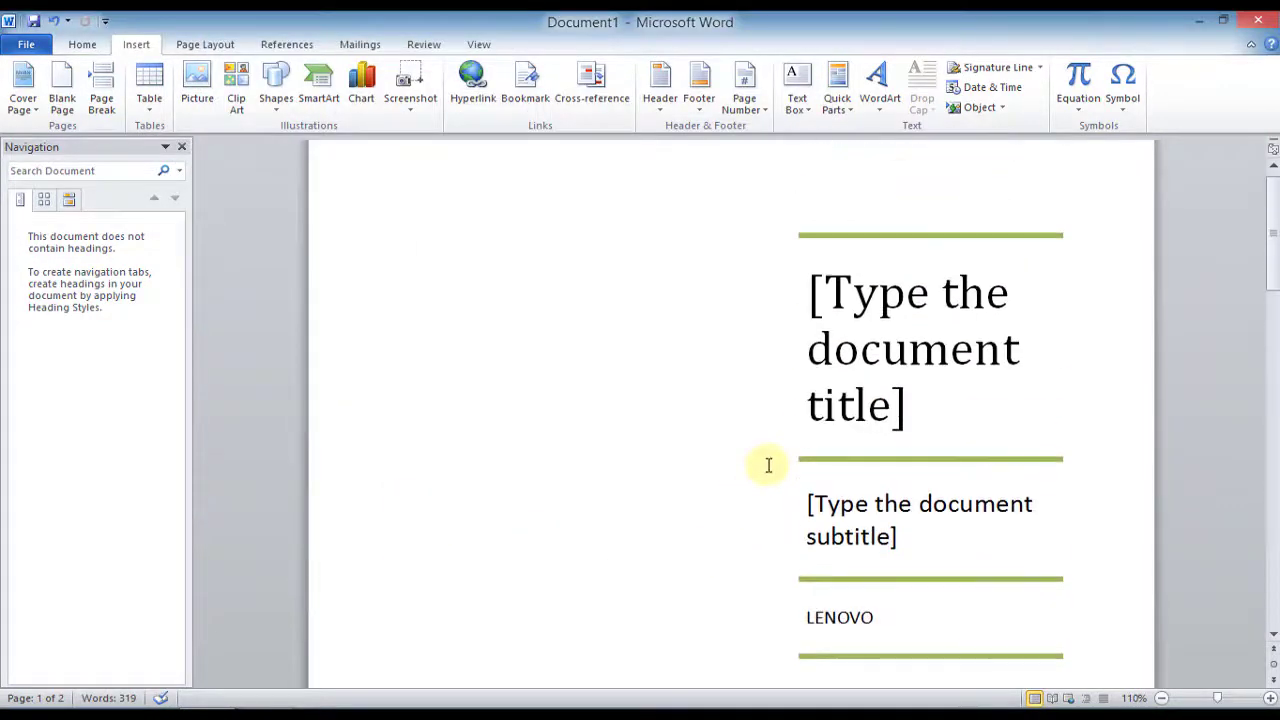
scroll(768, 465, down, 1)
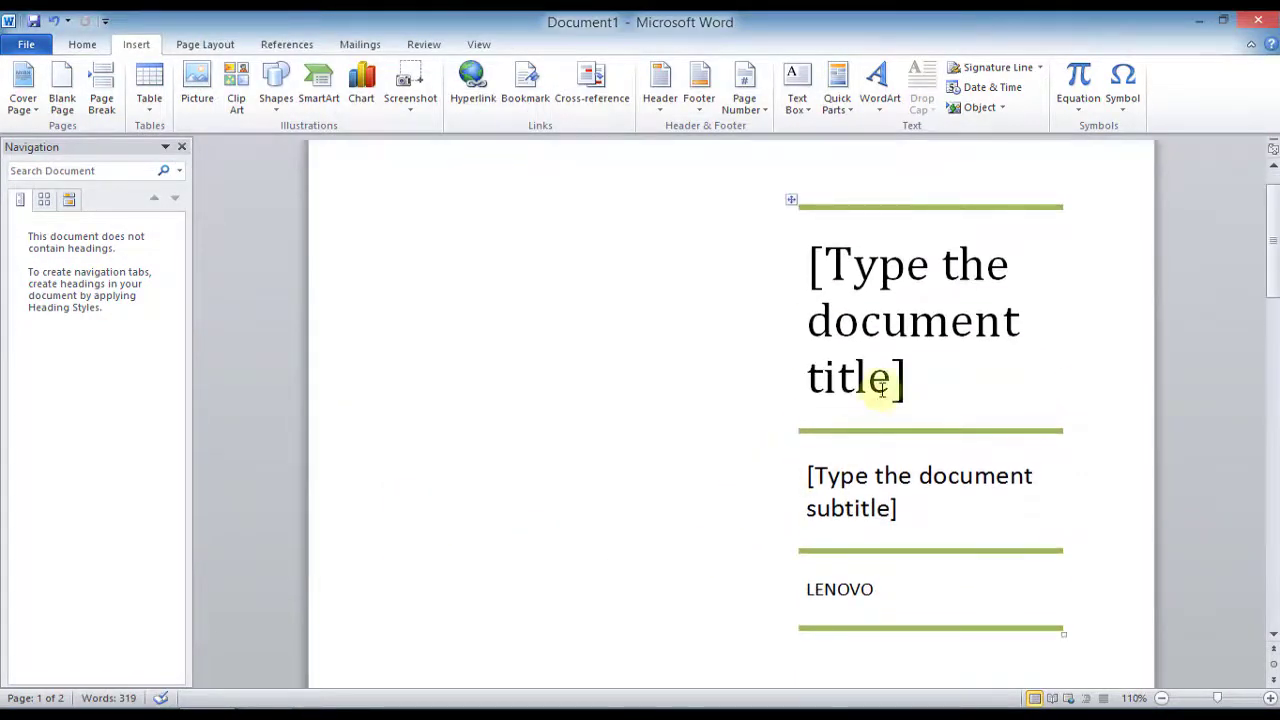
click(888, 357)
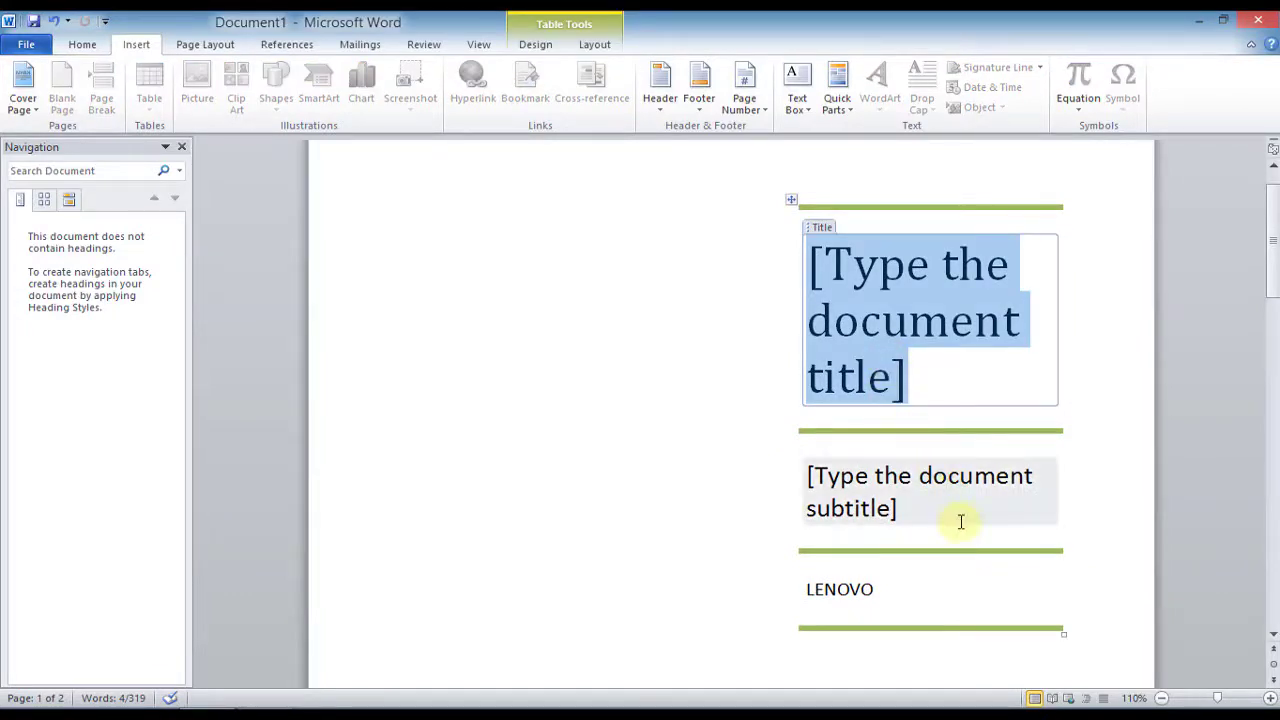
scroll(960, 521, down, 2)
scroll(960, 521, down, 1)
scroll(960, 521, down, 5)
scroll(960, 521, down, 5)
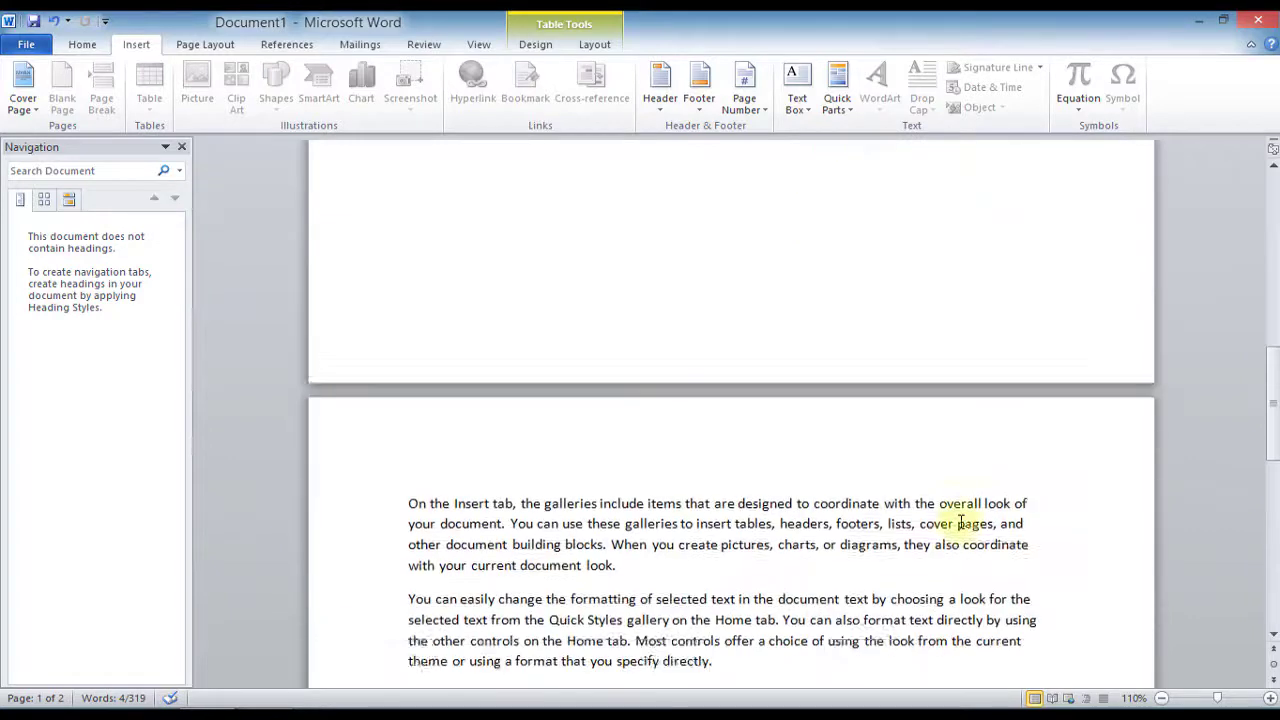
scroll(960, 519, up, 5)
scroll(960, 517, up, 5)
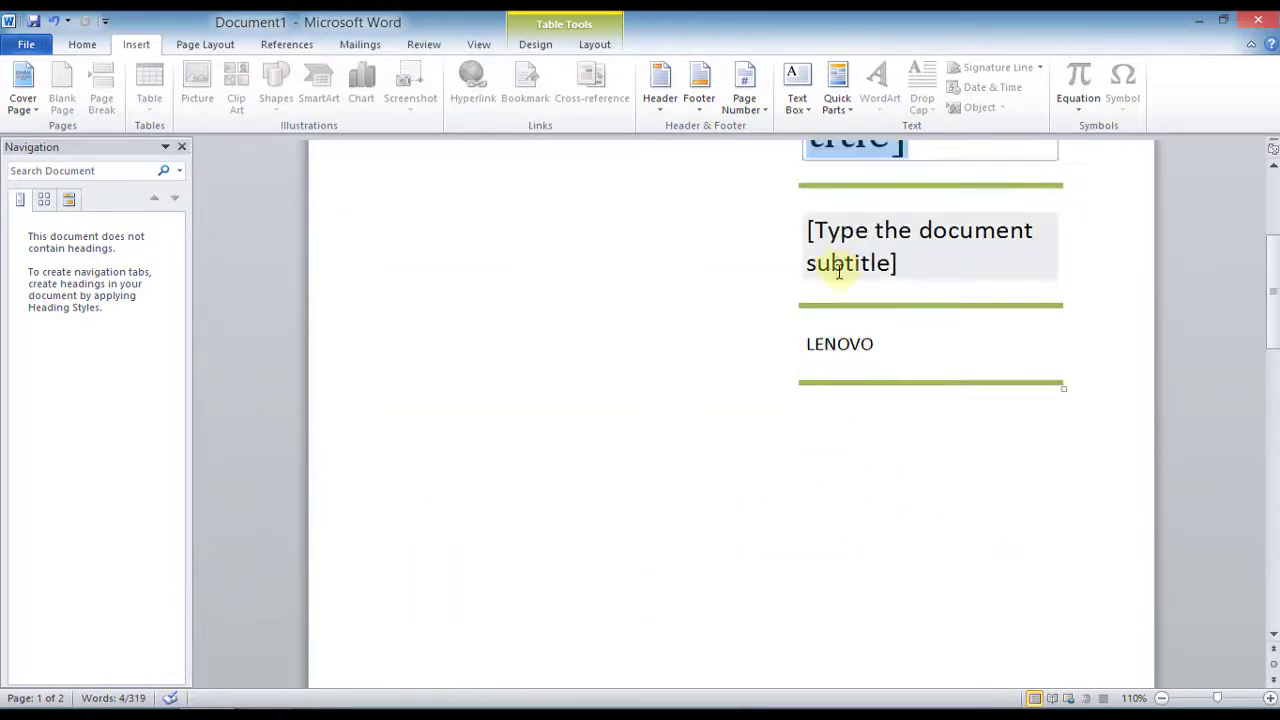
key(ctrl+z)
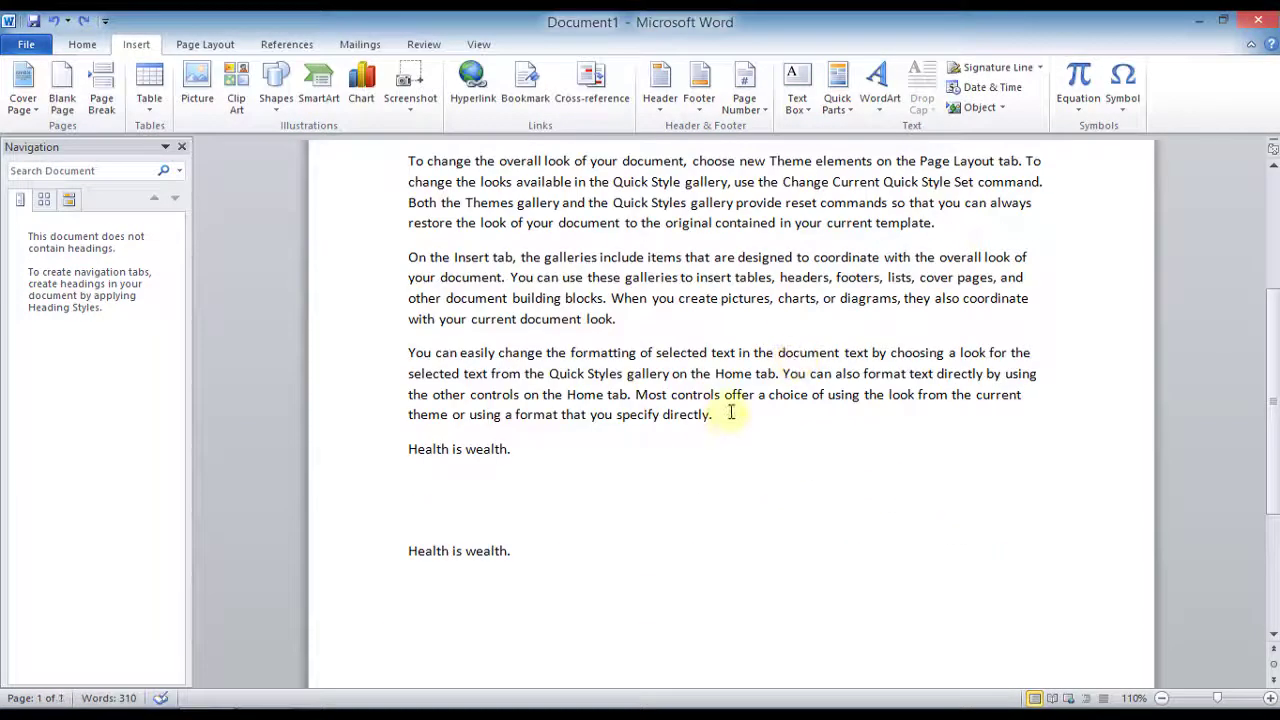
Insert a WordArt object in the chosen gallery style
scroll(735, 410, up, 1)
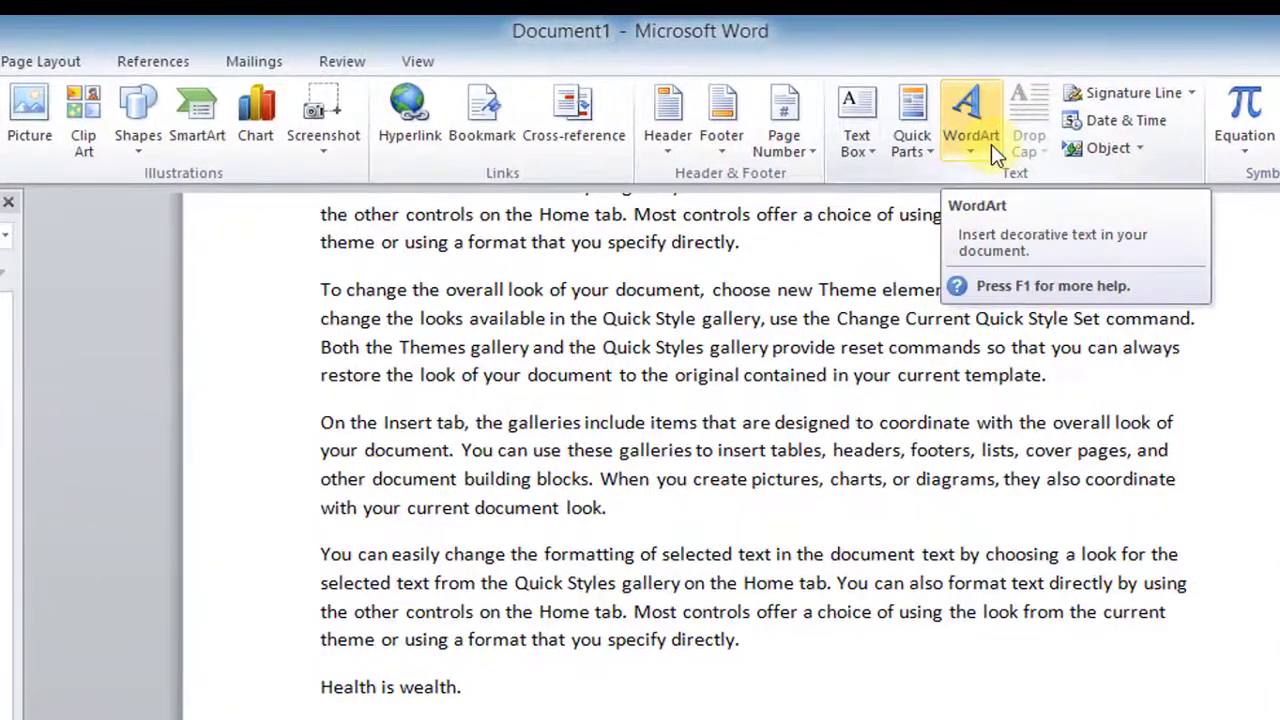
click(991, 144)
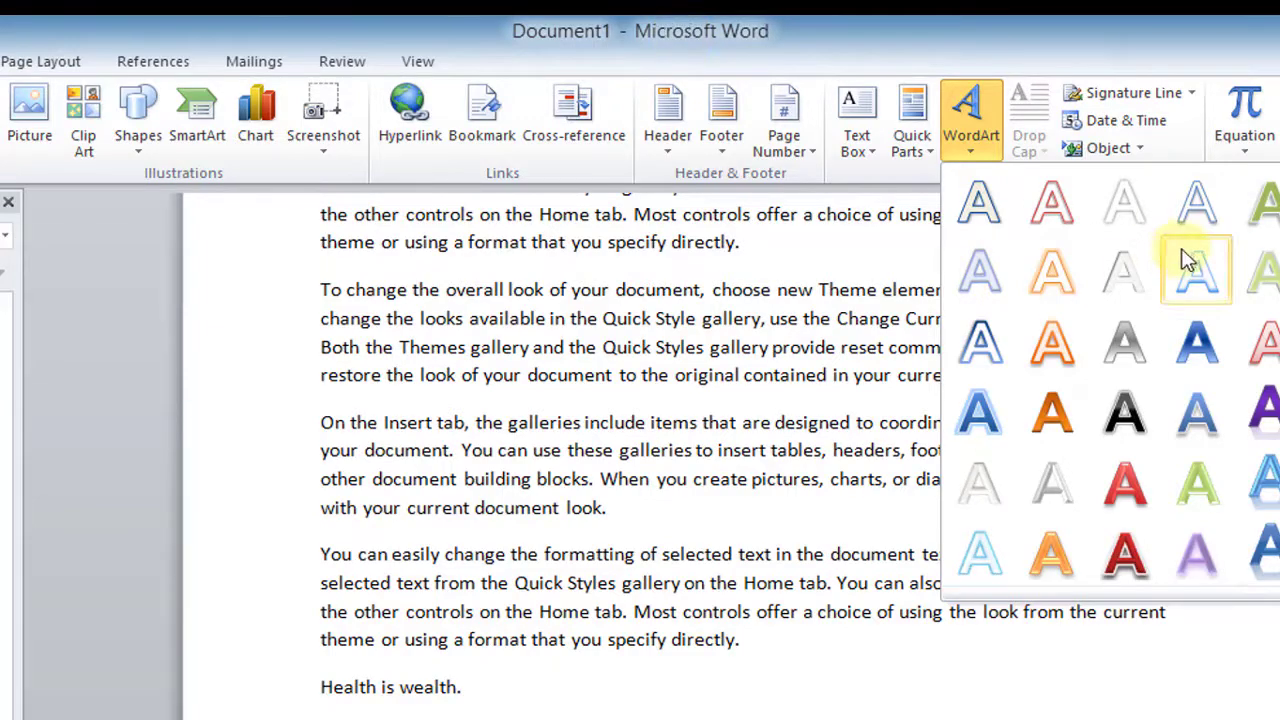
click(1224, 281)
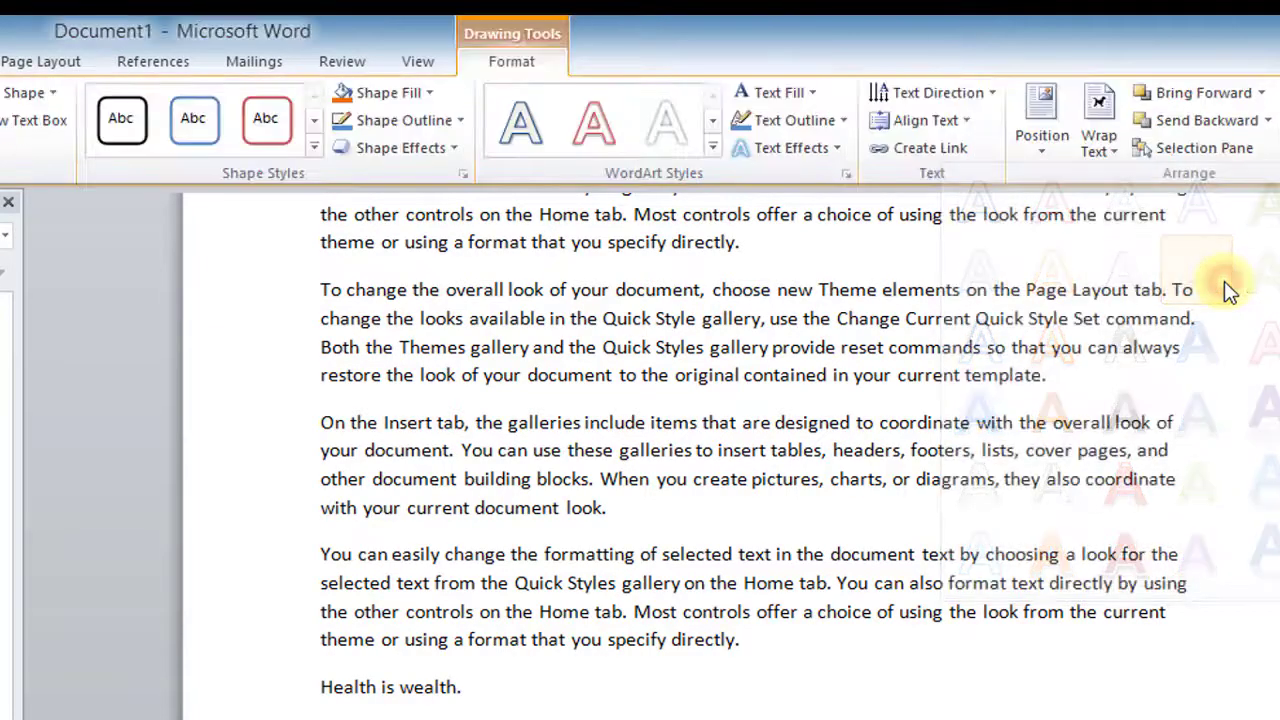
scroll(1106, 542, down, 3)
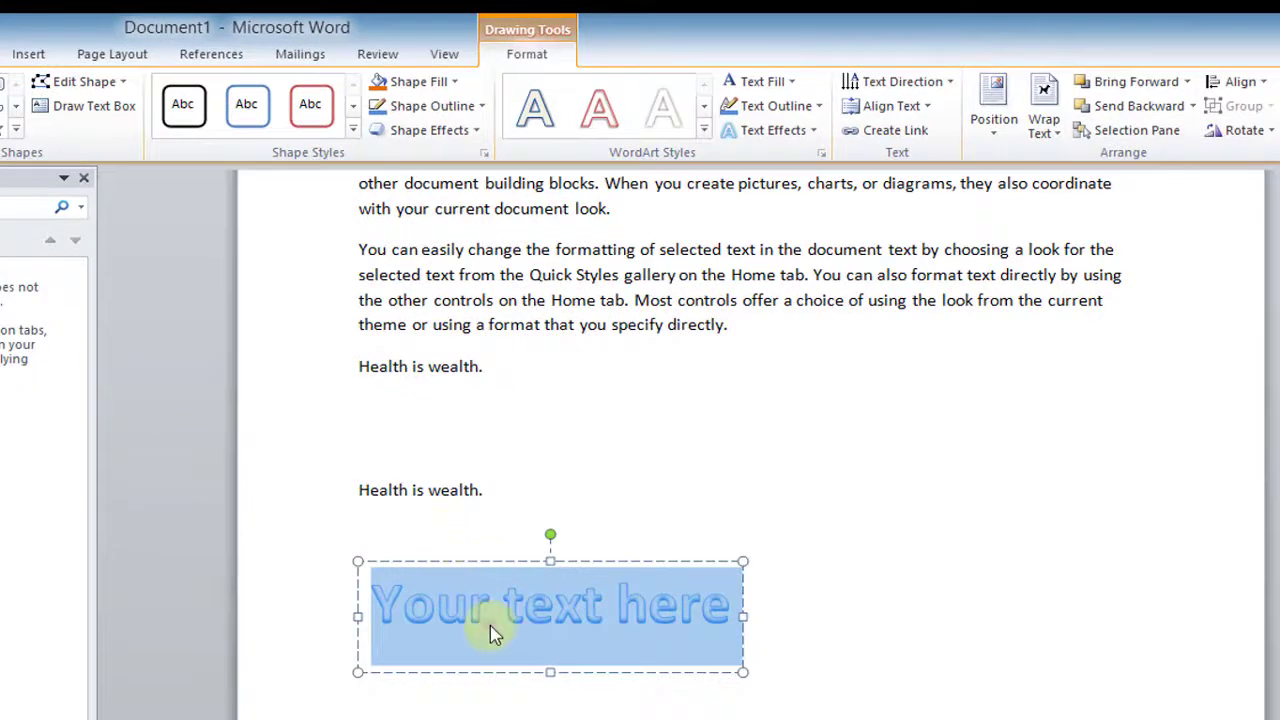
Replace the WordArt placeholder text with 'Good morning'
click(490, 625)
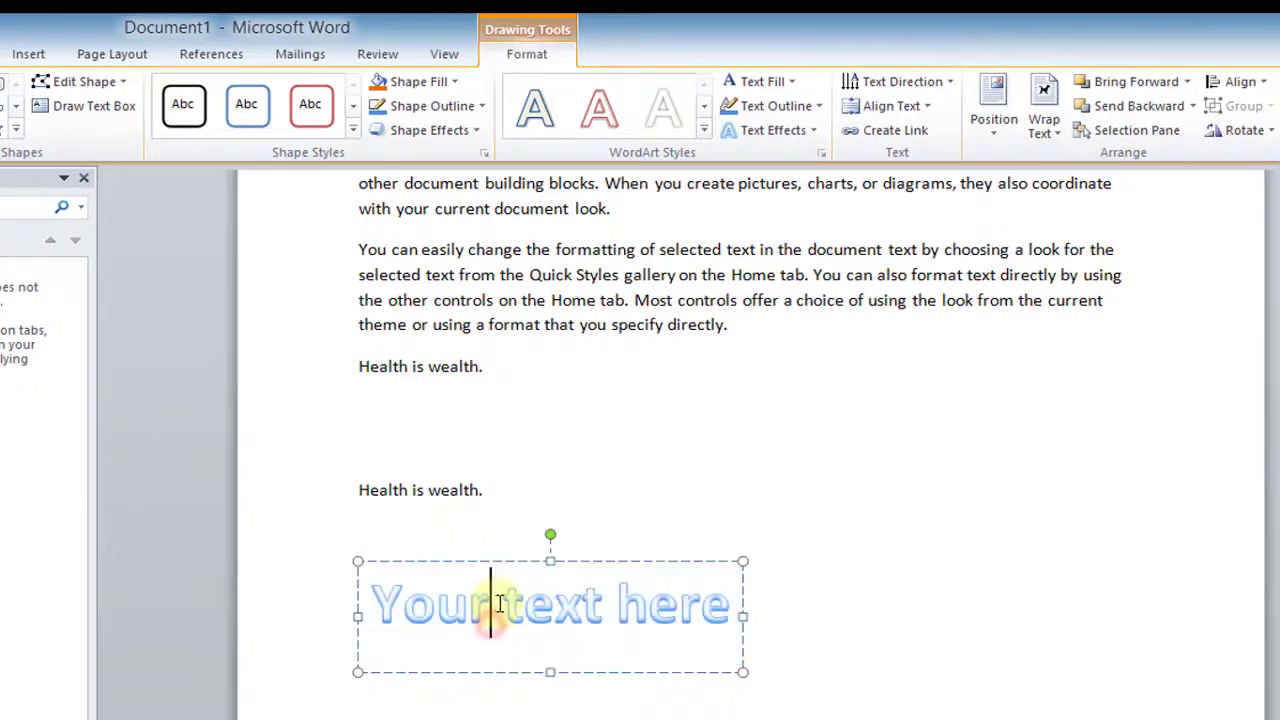
click(733, 605)
key(BackSpace)
key(BackSpace)
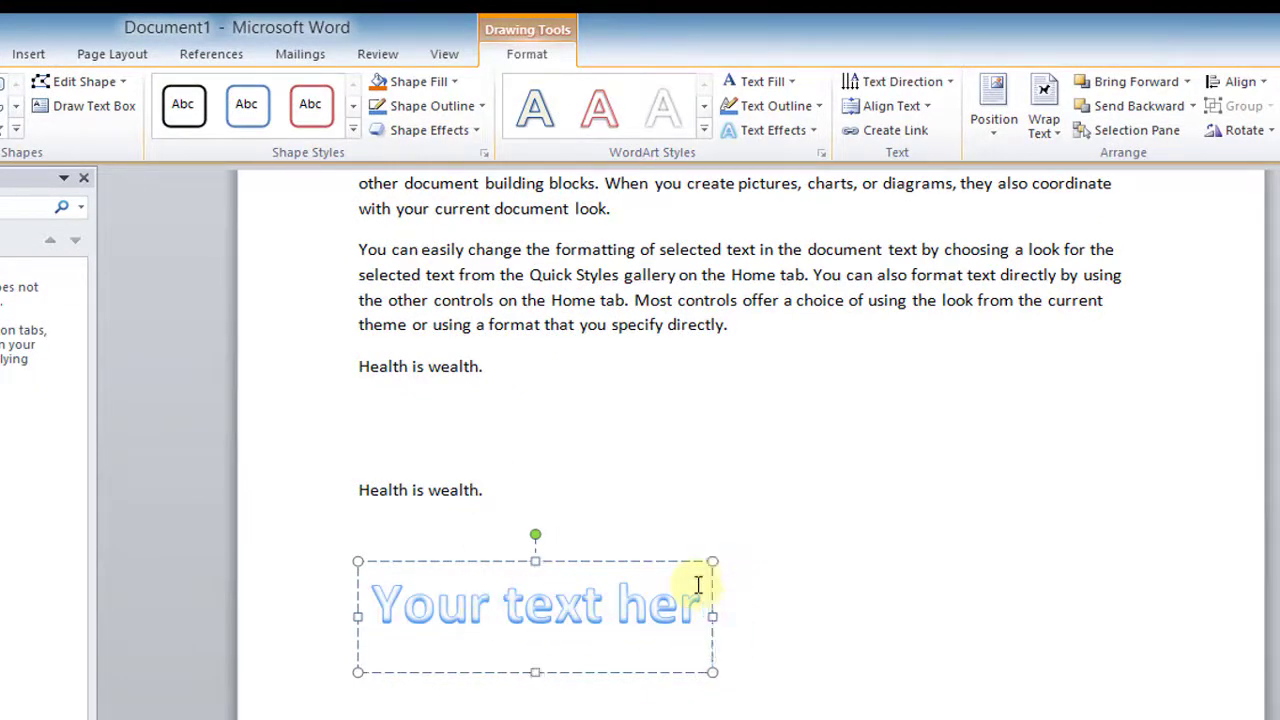
key(BackSpace)
key(BackSpace)
key(BackSpace)
key(BackSpace)
key(BackSpace)
key(BackSpace)
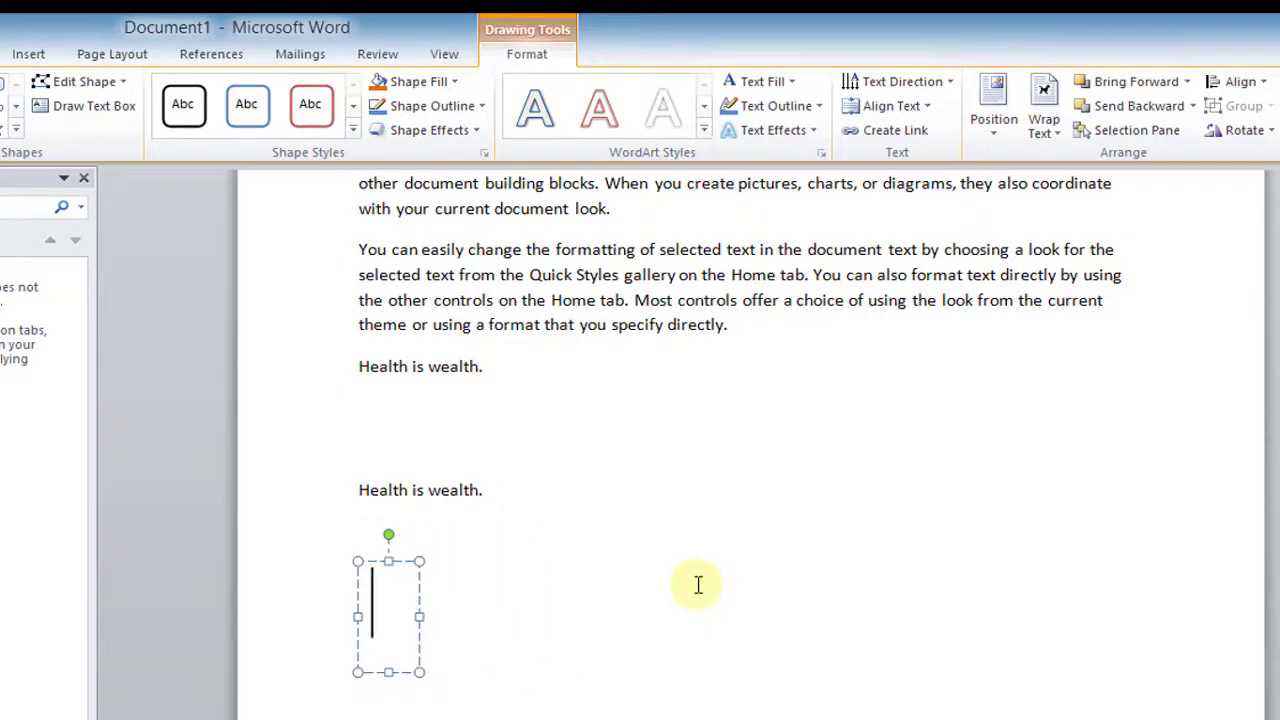
text(Good)
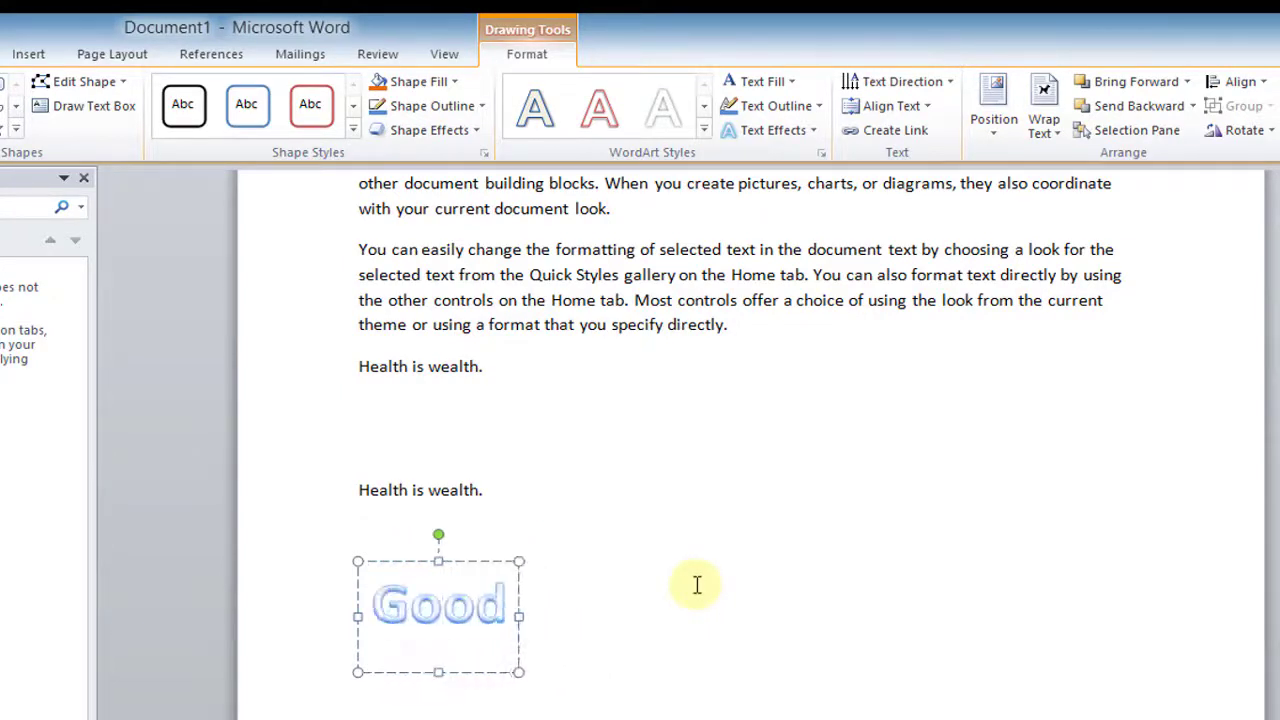
text( mornin)
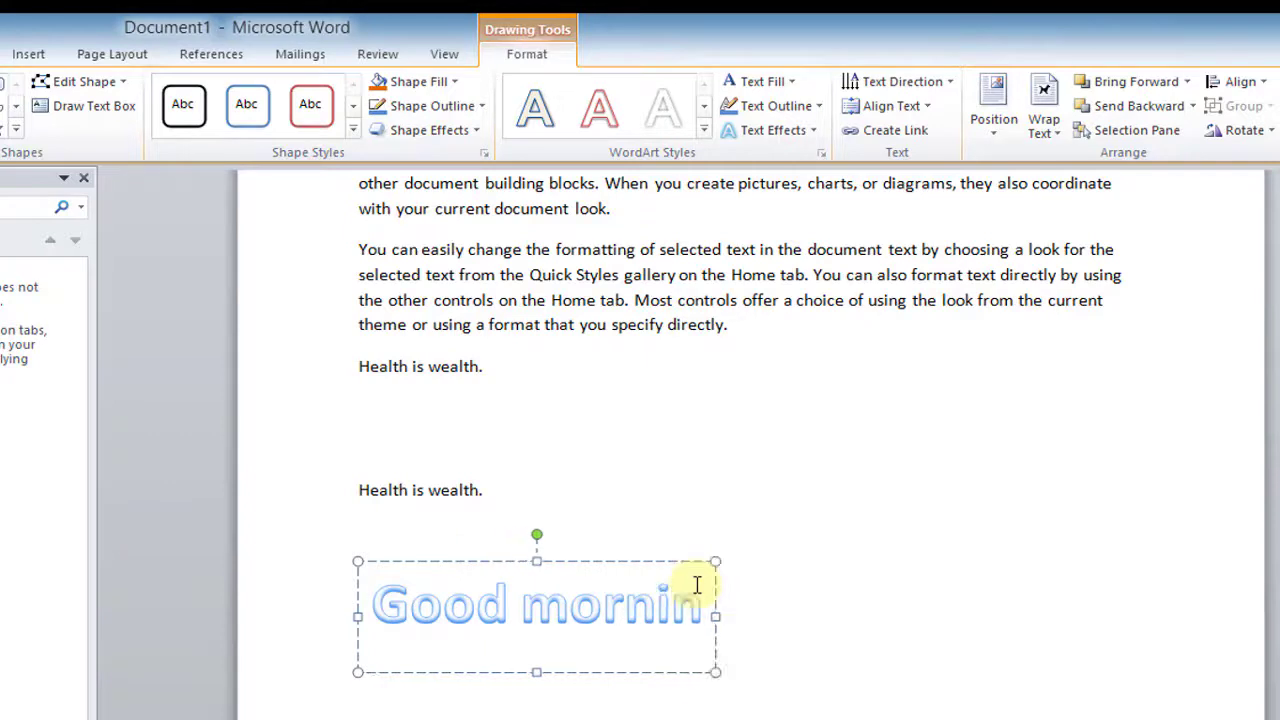
text(g)
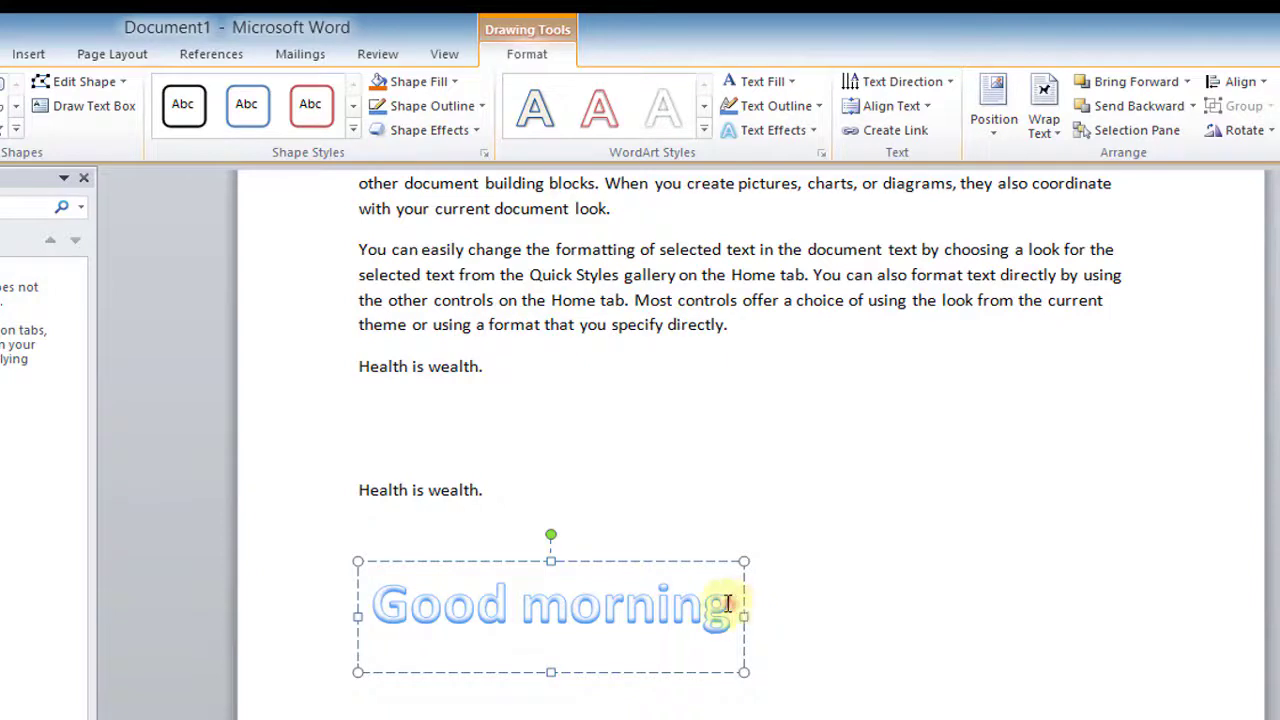
Give the Good morning WordArt text a dark blue fill and white outline
drag(727, 602, 414, 606)
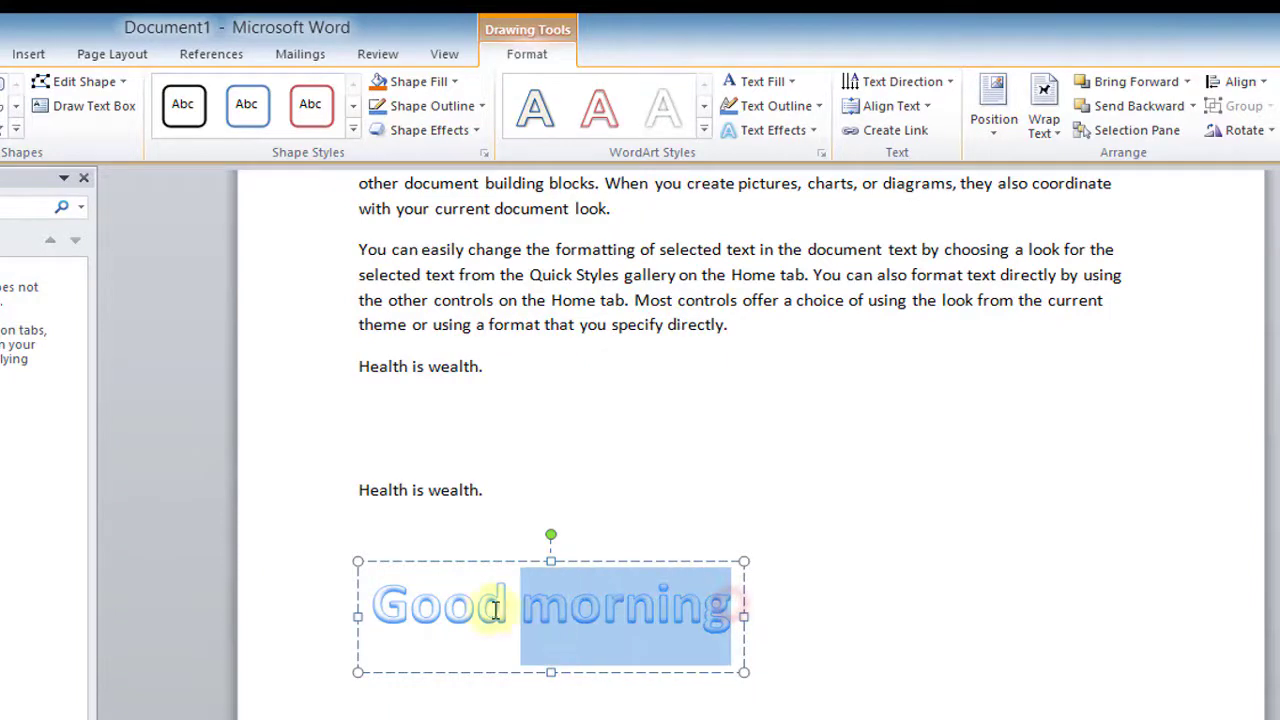
click(791, 81)
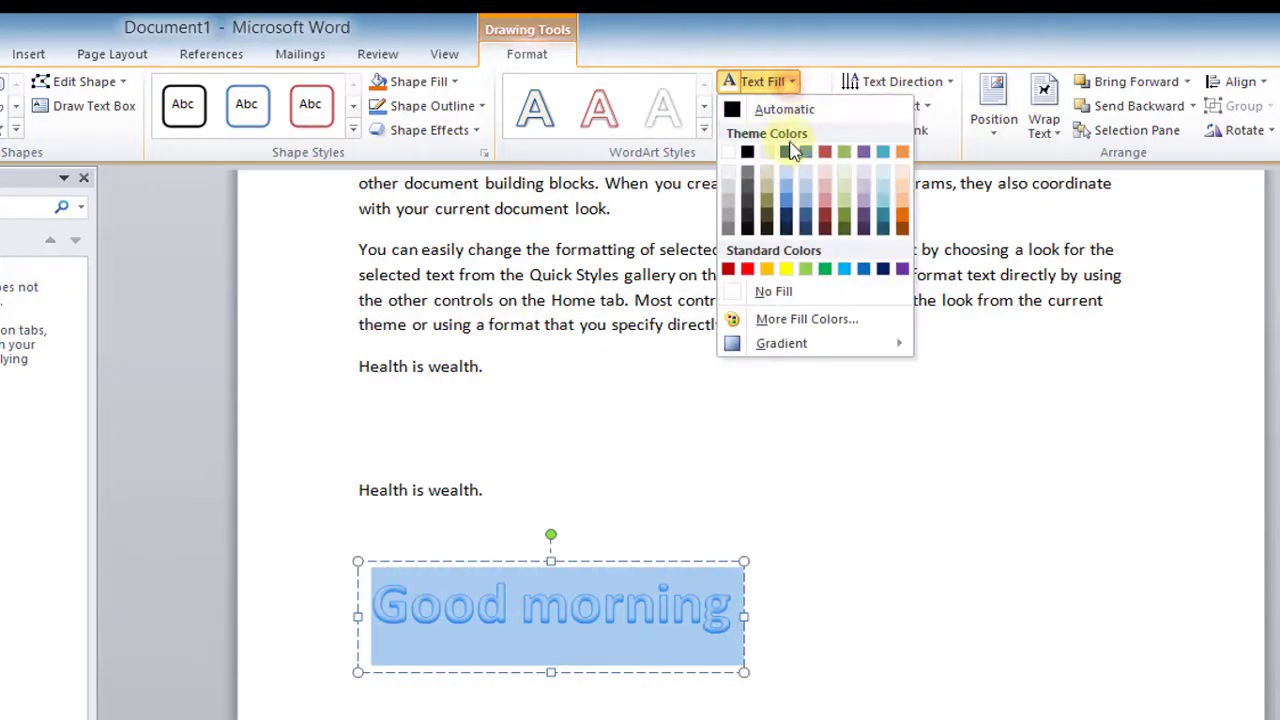
click(786, 215)
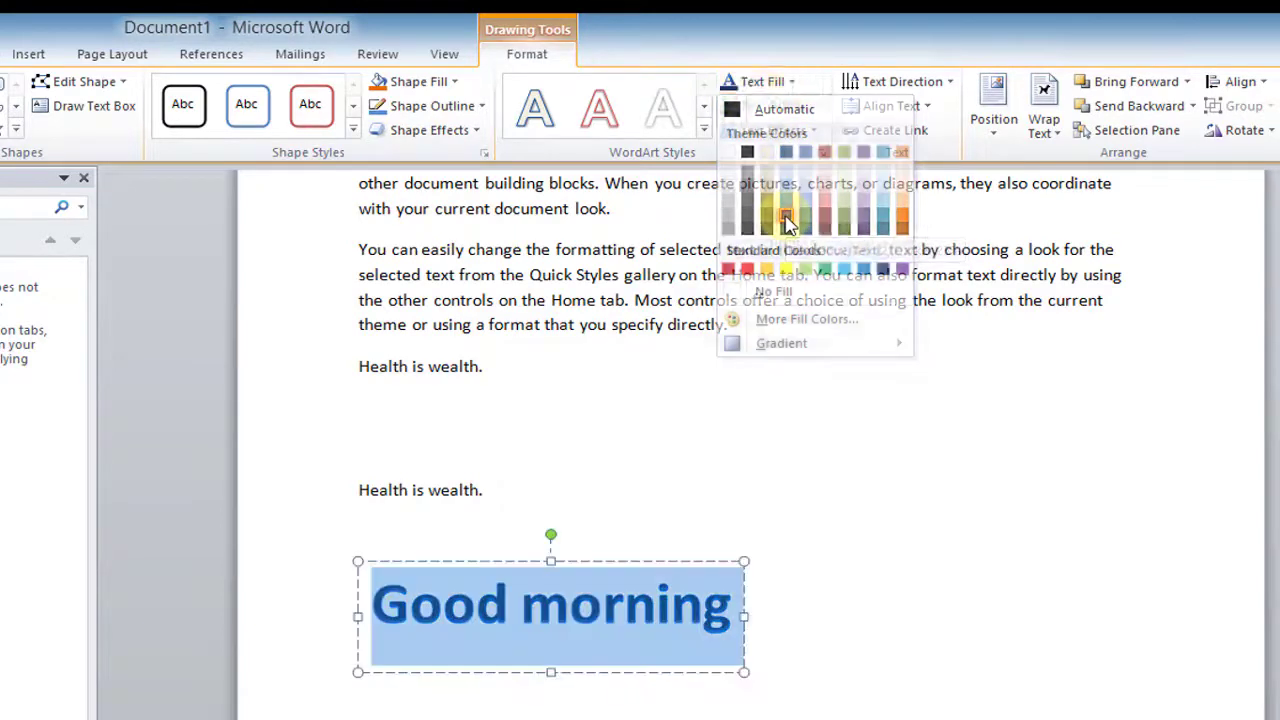
click(810, 108)
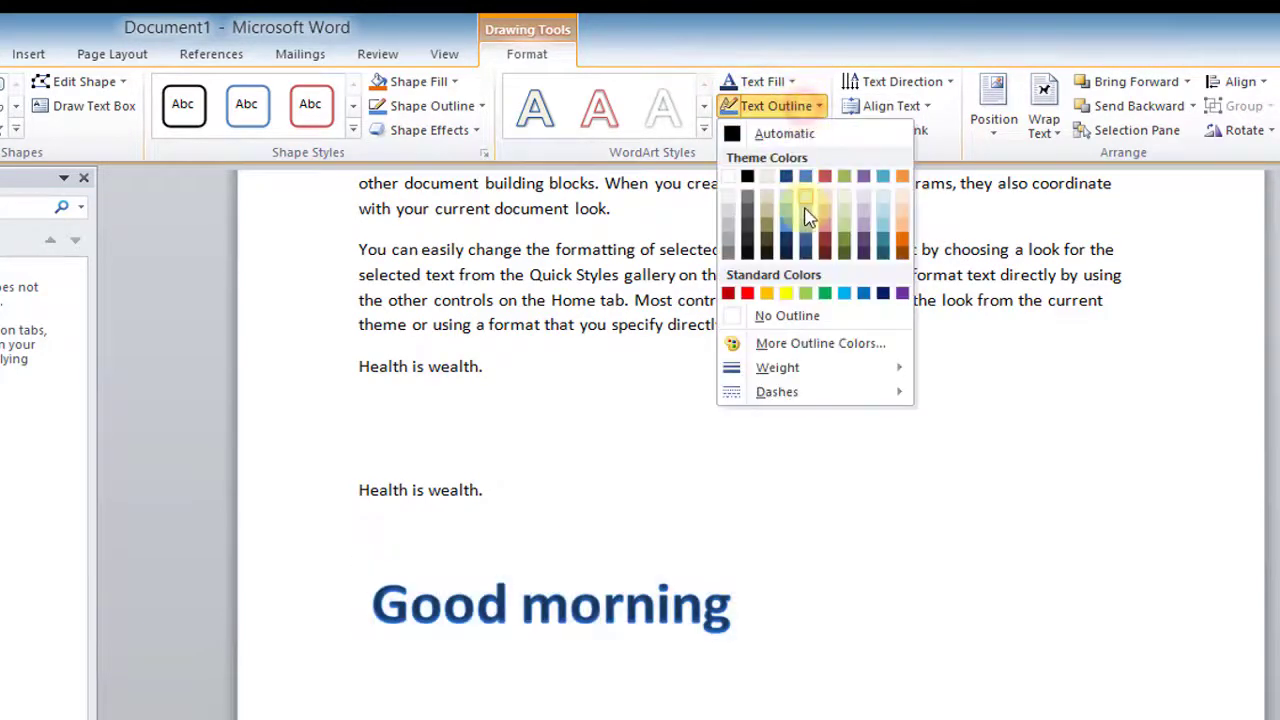
click(729, 187)
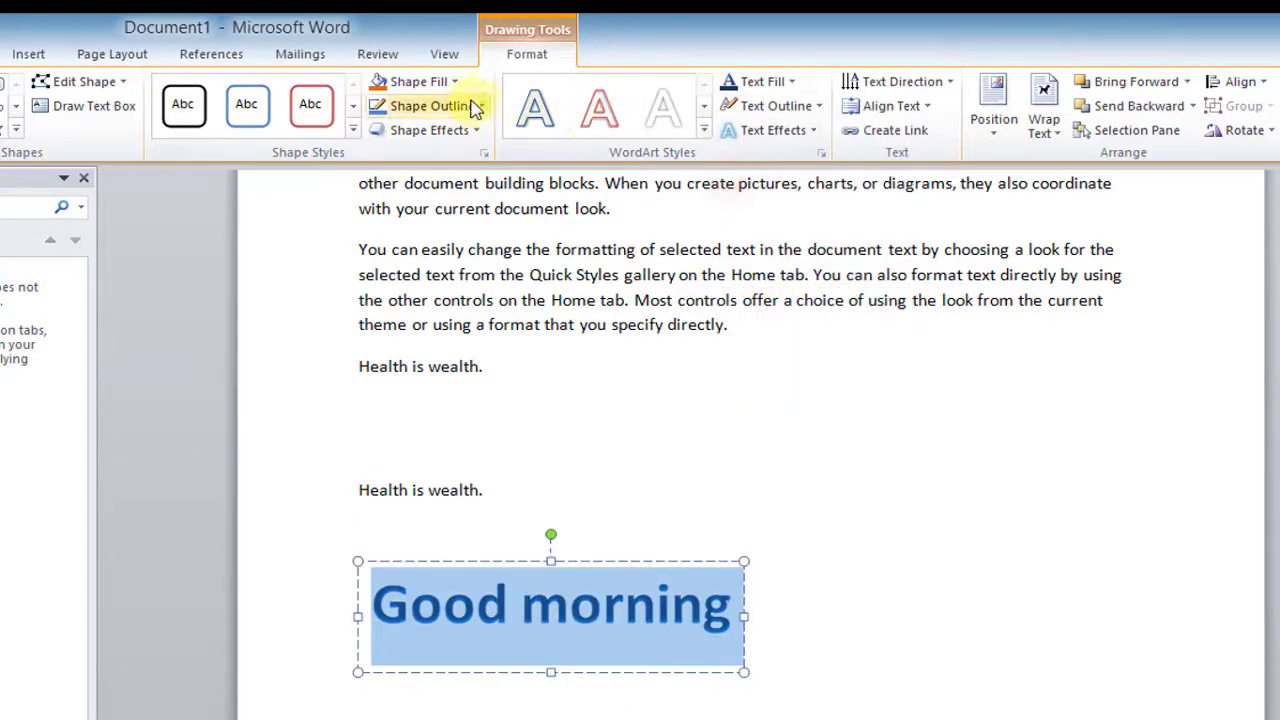
Give the WordArt box an orange fill, orange outline and red glow effect
click(450, 84)
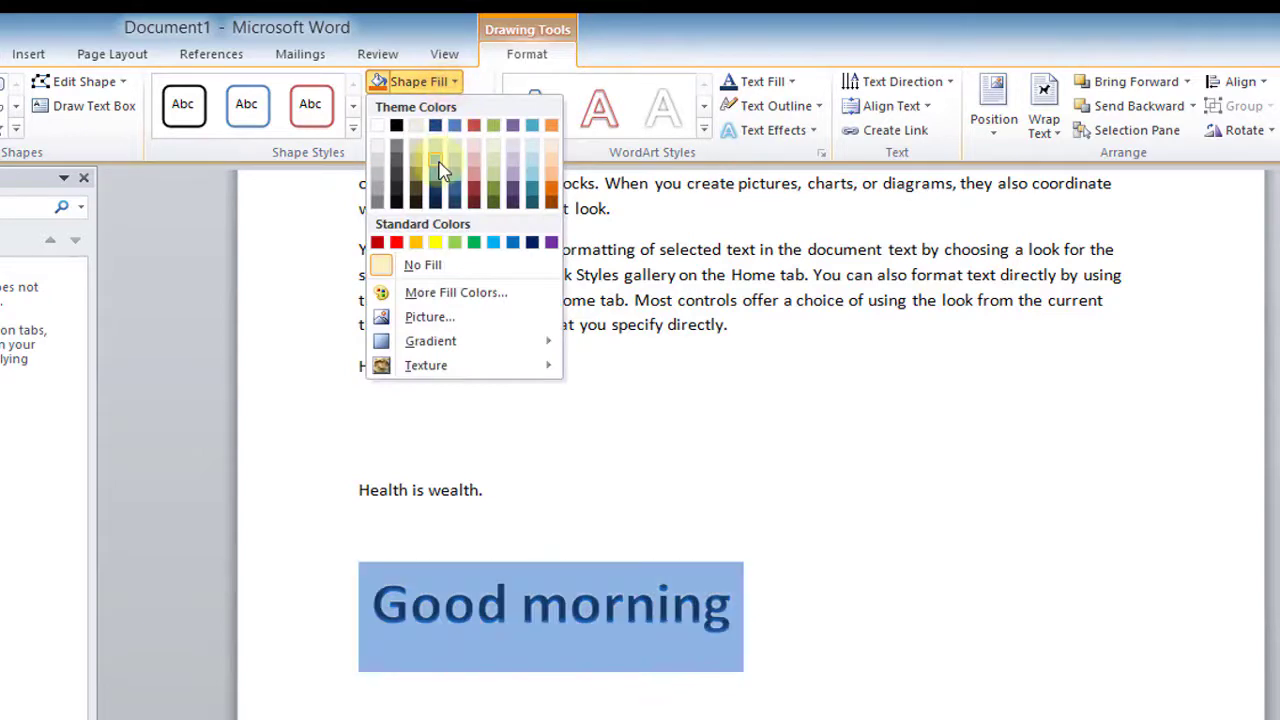
click(552, 197)
click(457, 106)
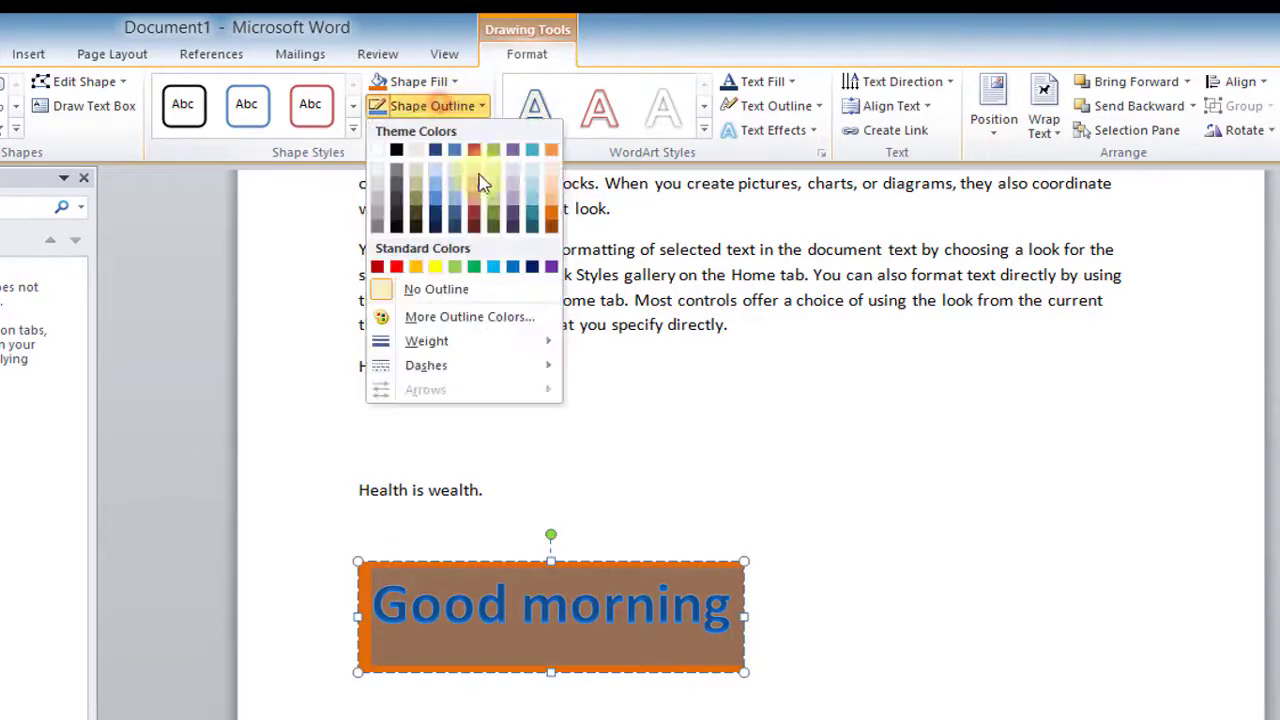
click(443, 193)
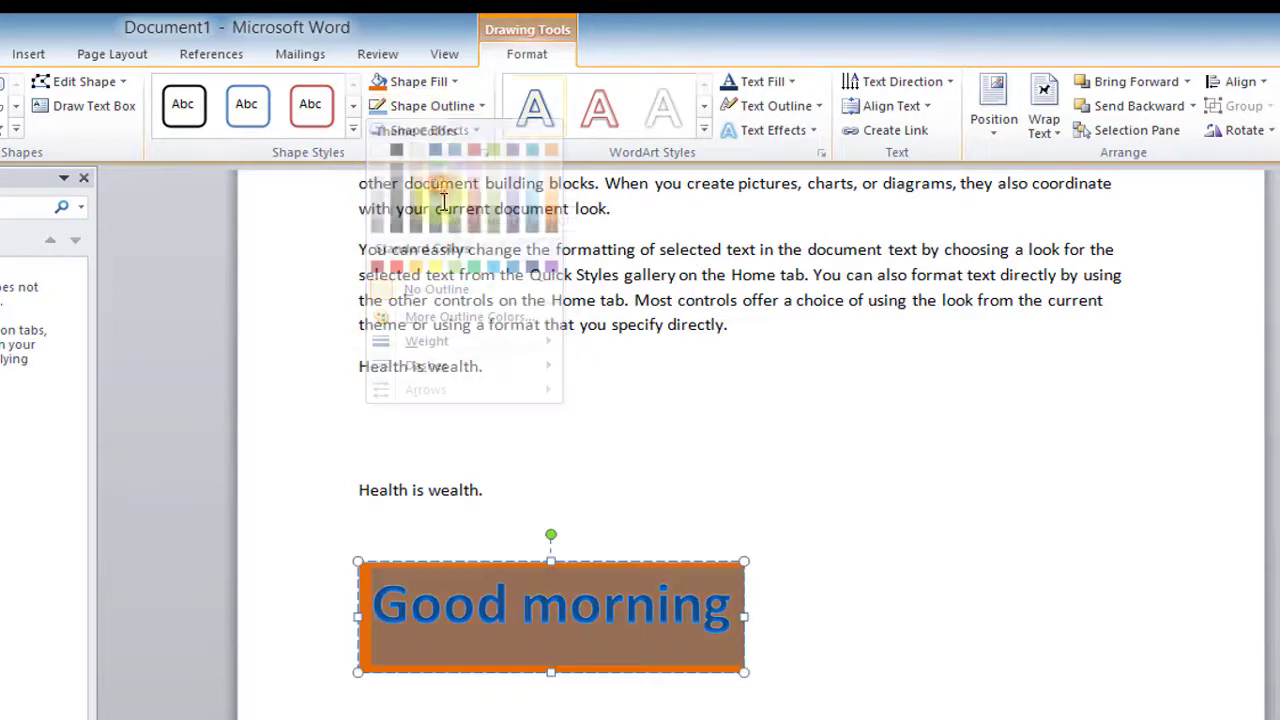
click(466, 130)
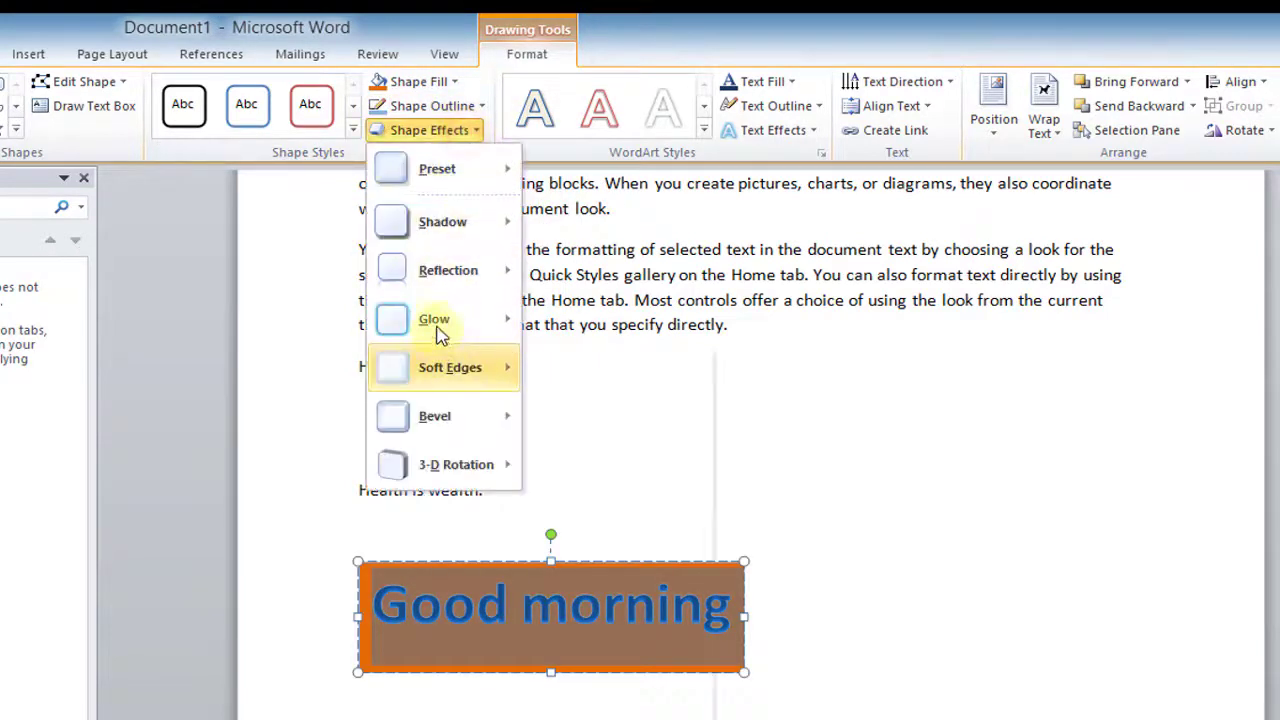
mouse_move(440, 334)
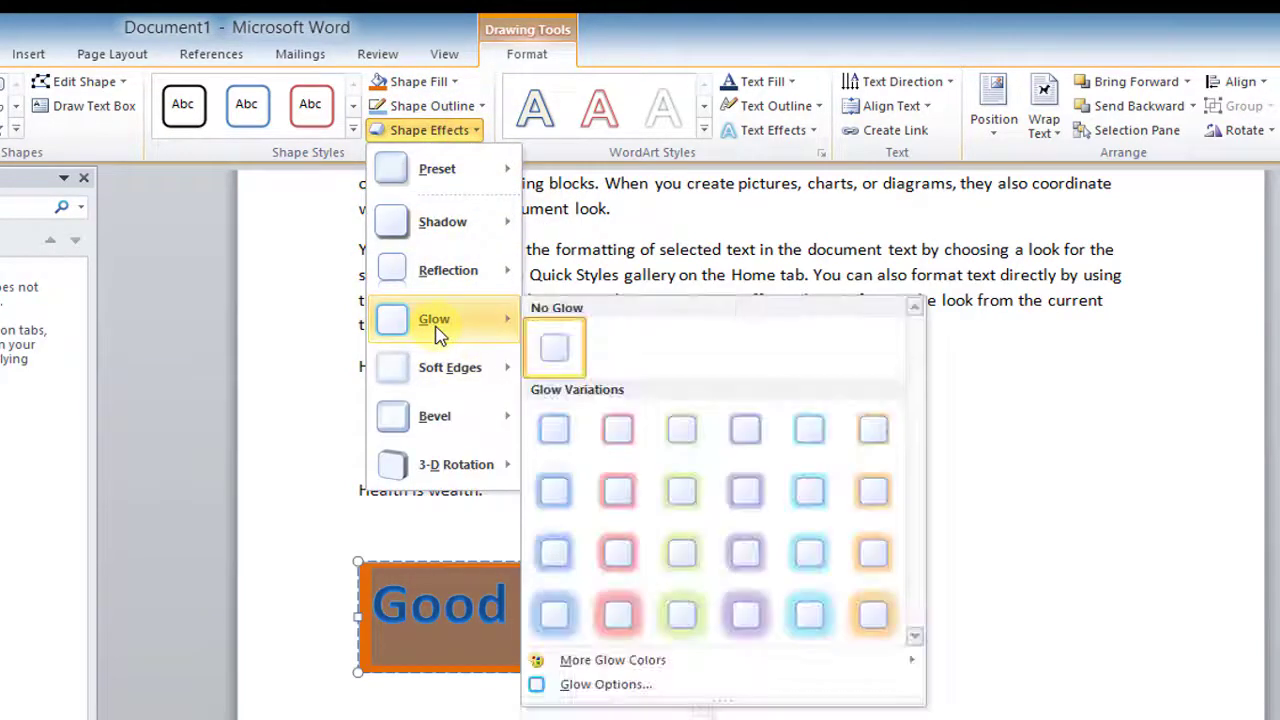
click(632, 497)
Select the Good morning WordArt box
click(914, 625)
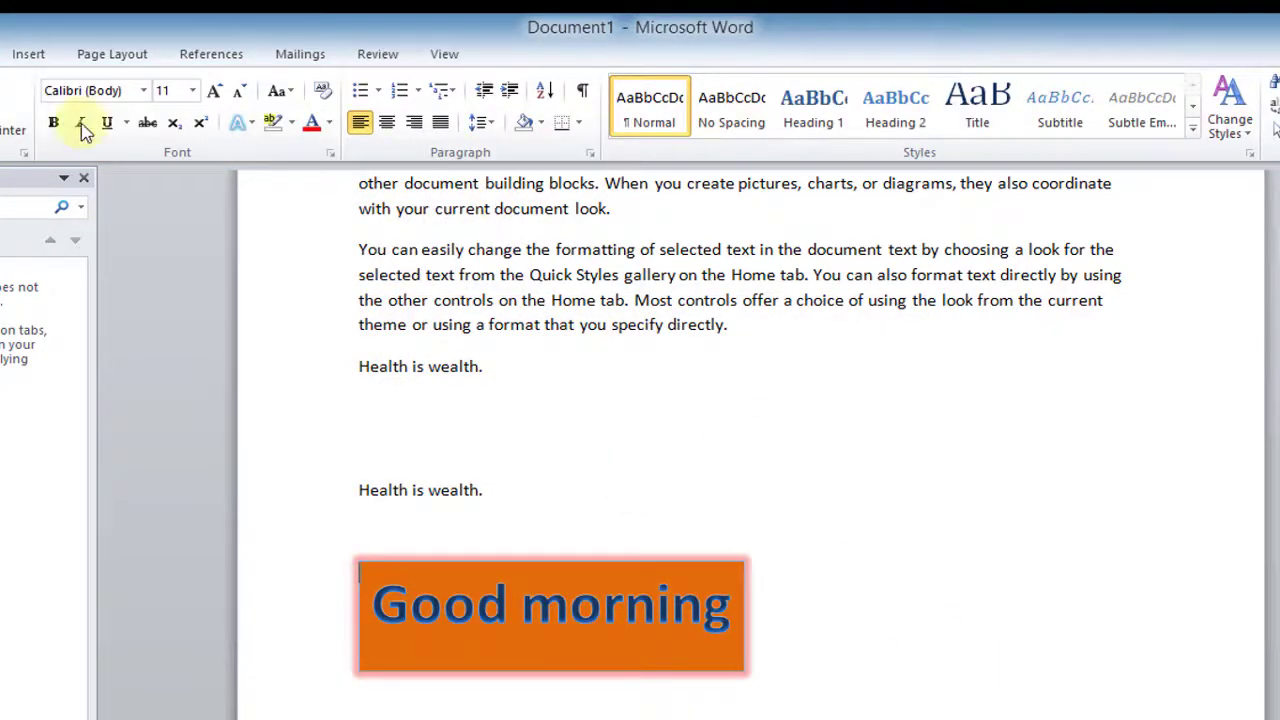
click(33, 62)
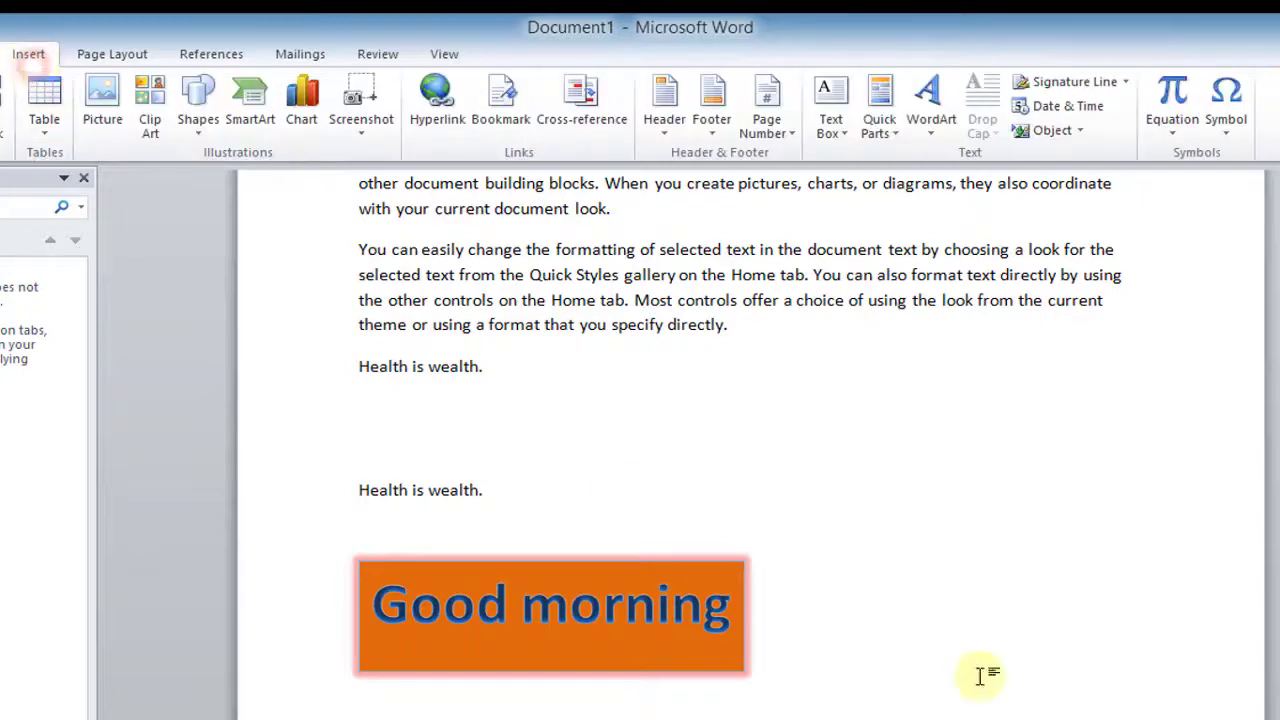
click(675, 622)
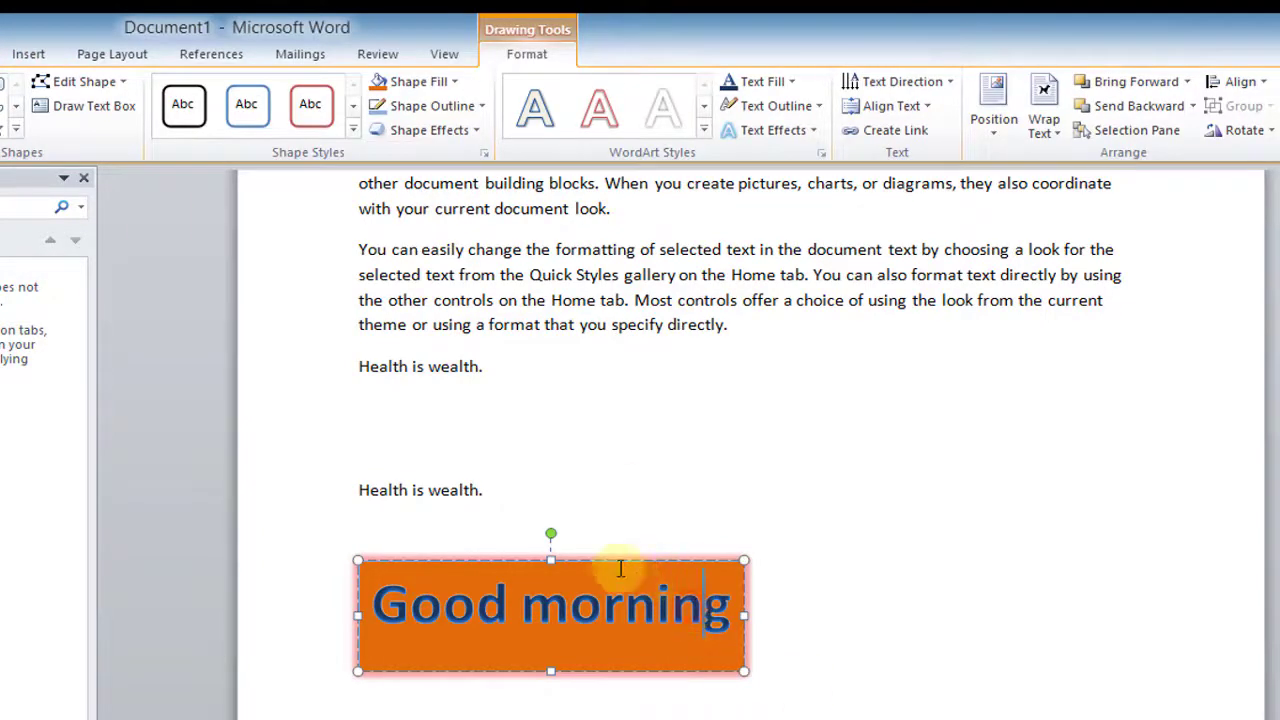
Delete the WordArt box and apply a Dropped drop cap to the first paragraph
key(Delete)
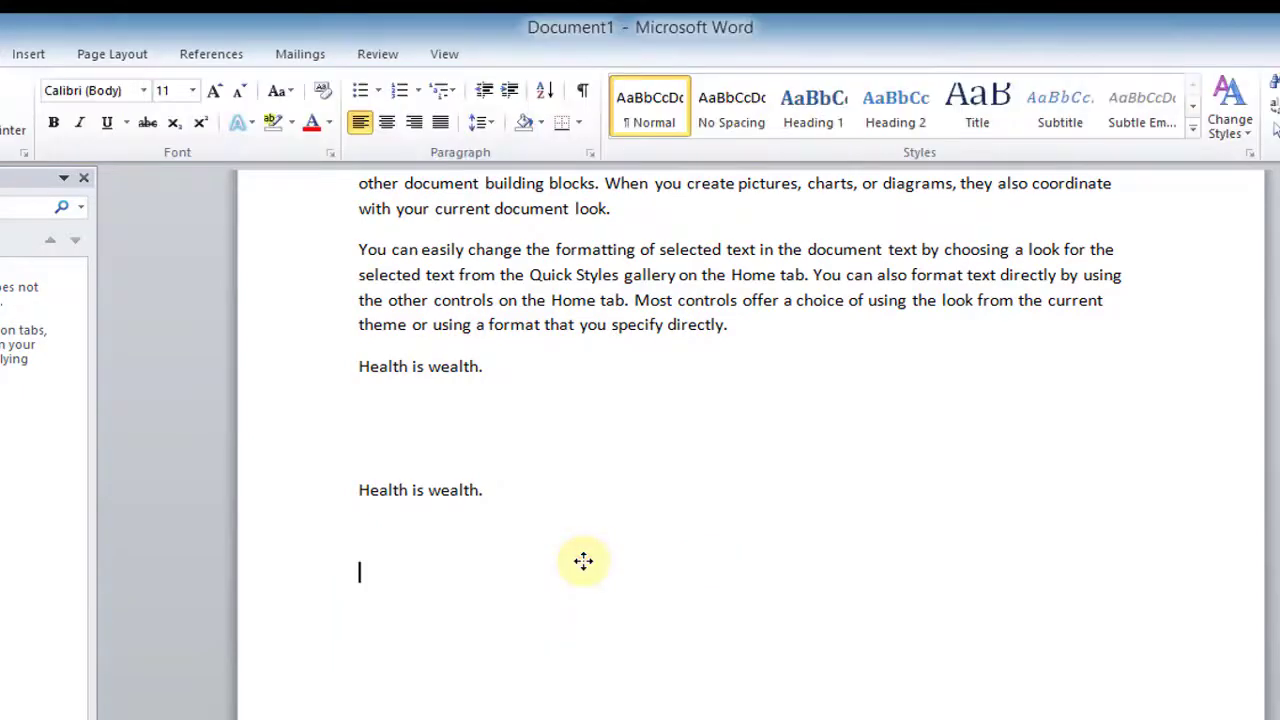
click(28, 54)
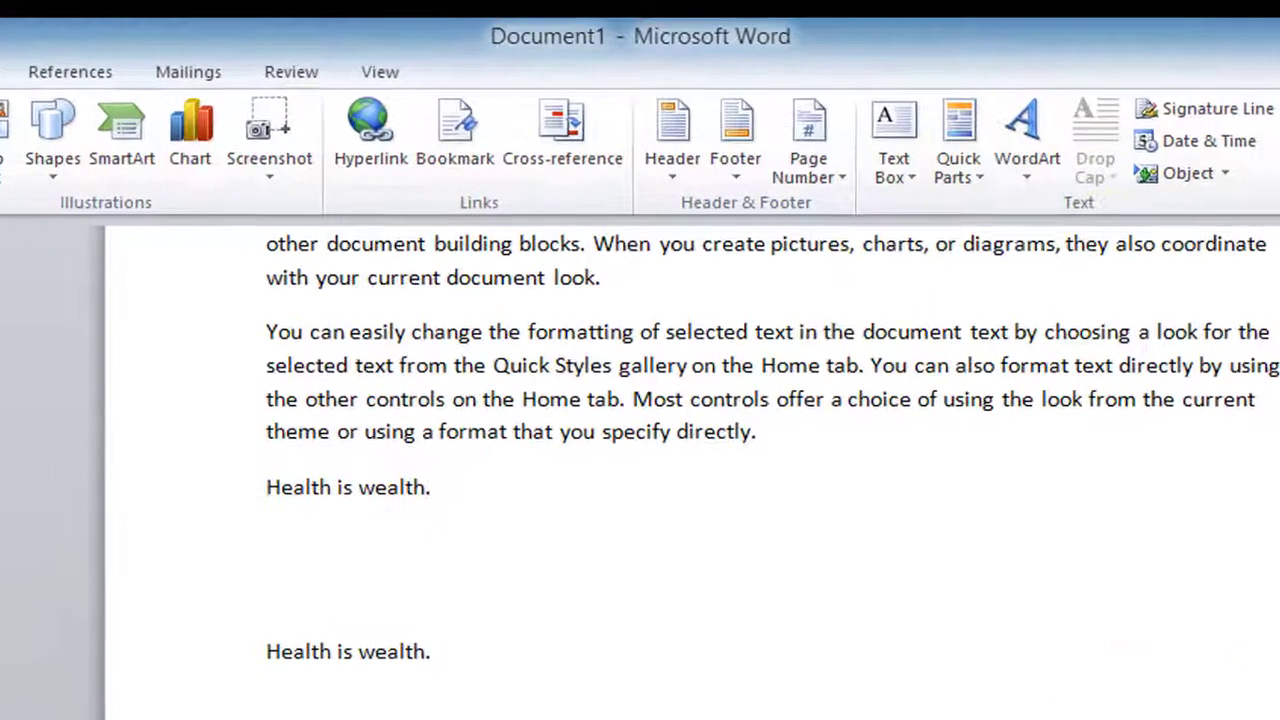
scroll(700, 450, up, 5)
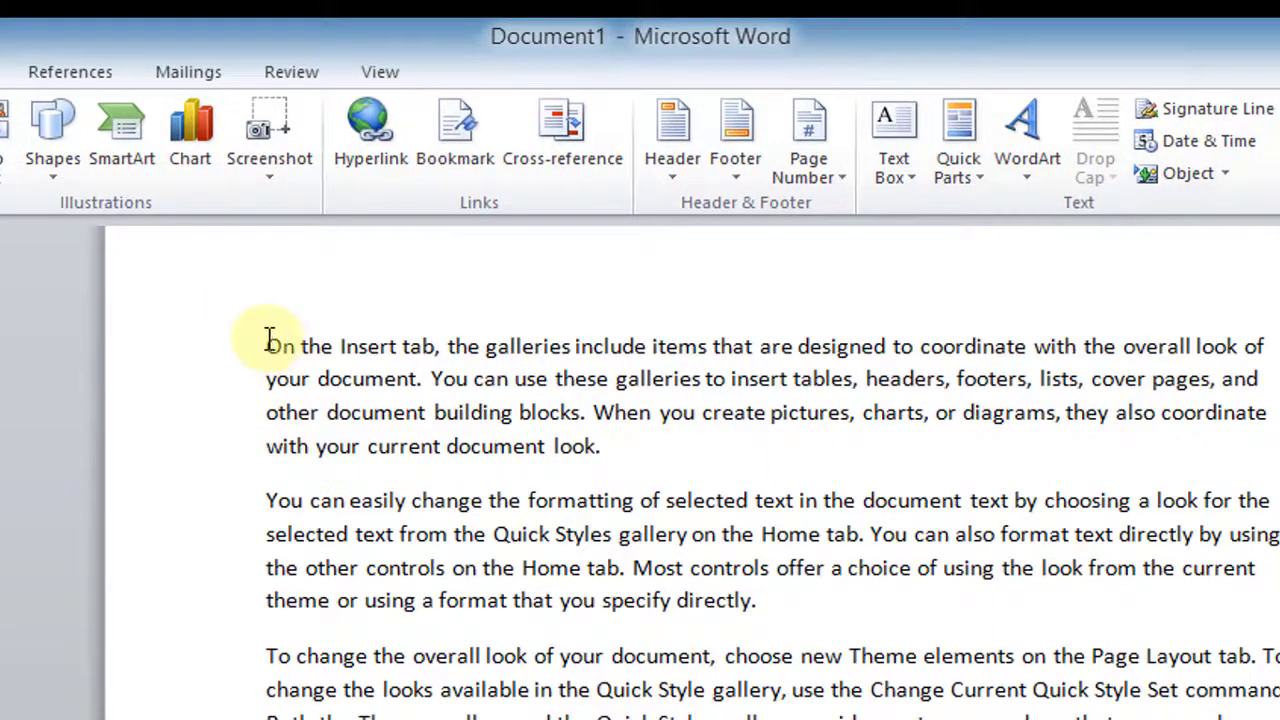
drag(268, 341, 660, 447)
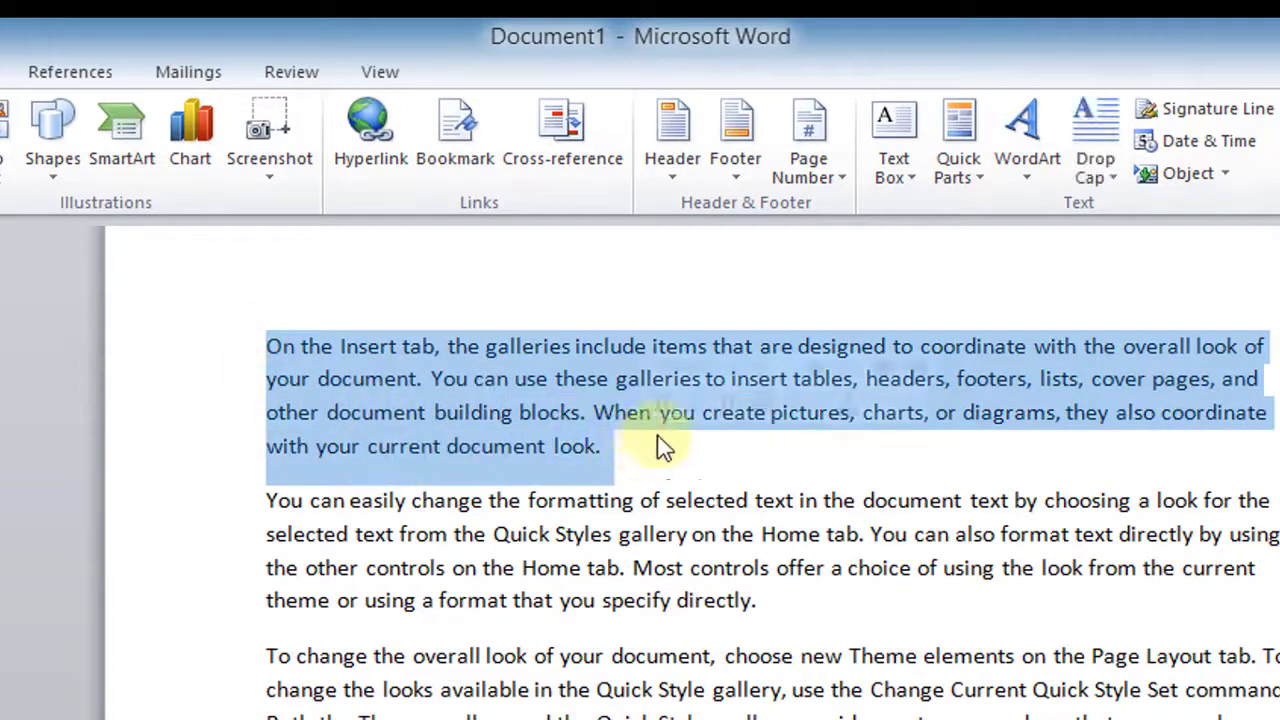
click(1093, 172)
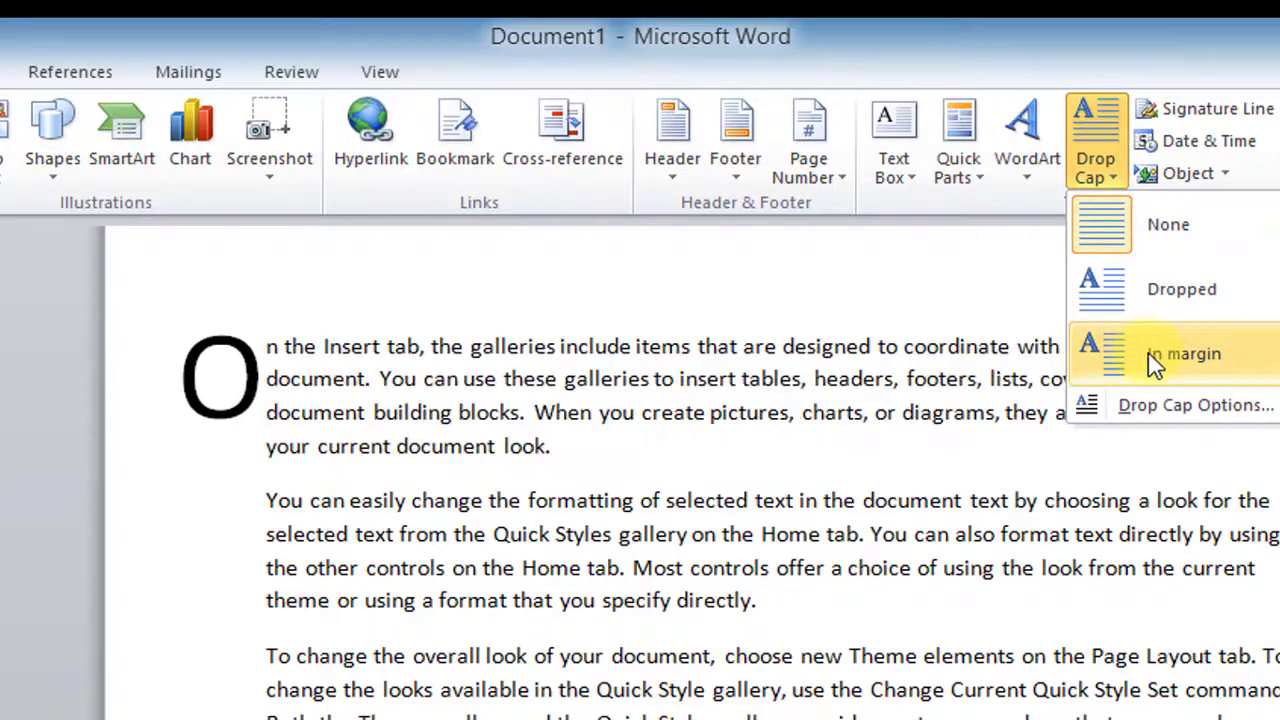
click(1163, 292)
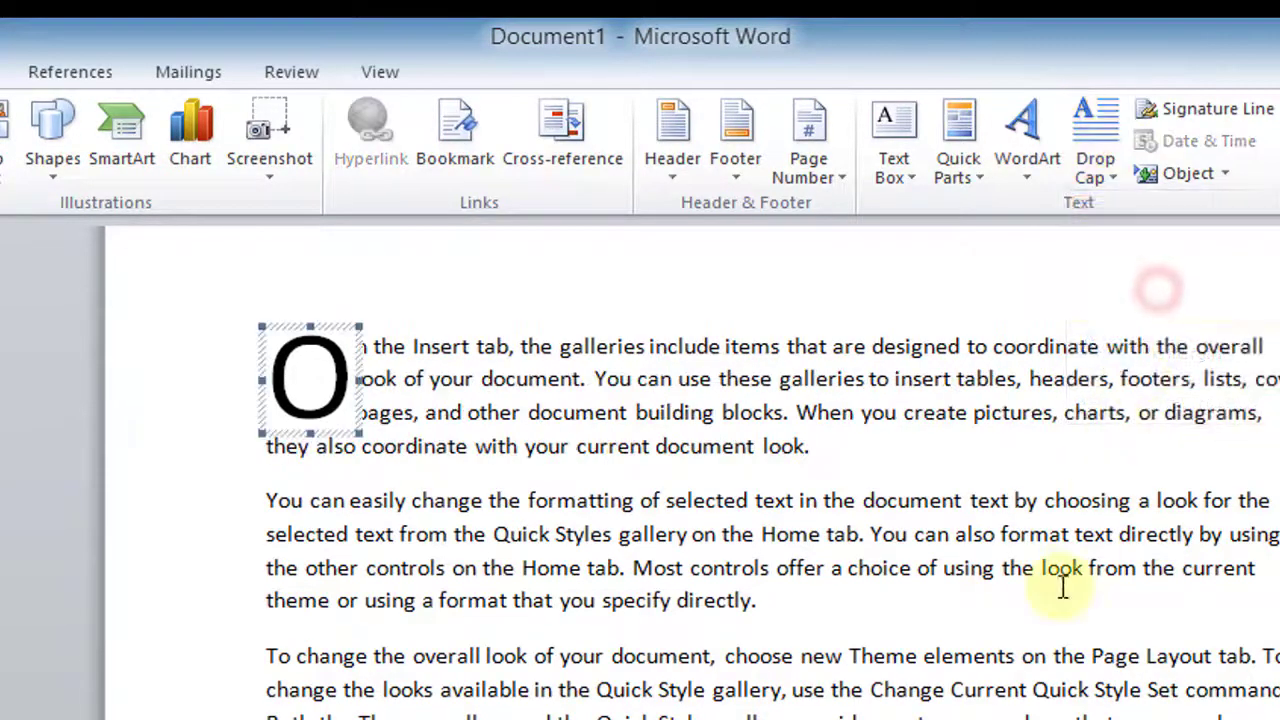
click(1013, 471)
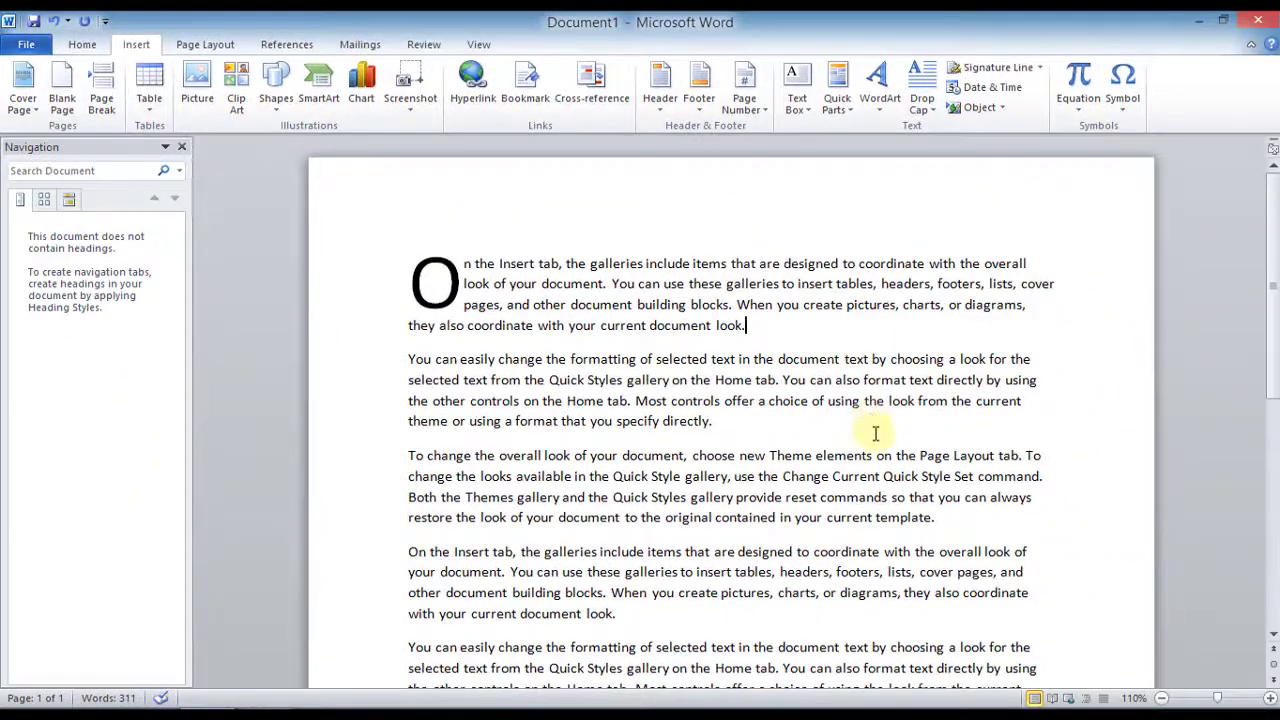
Undo the drop cap on the first paragraph
key(ctrl+z)
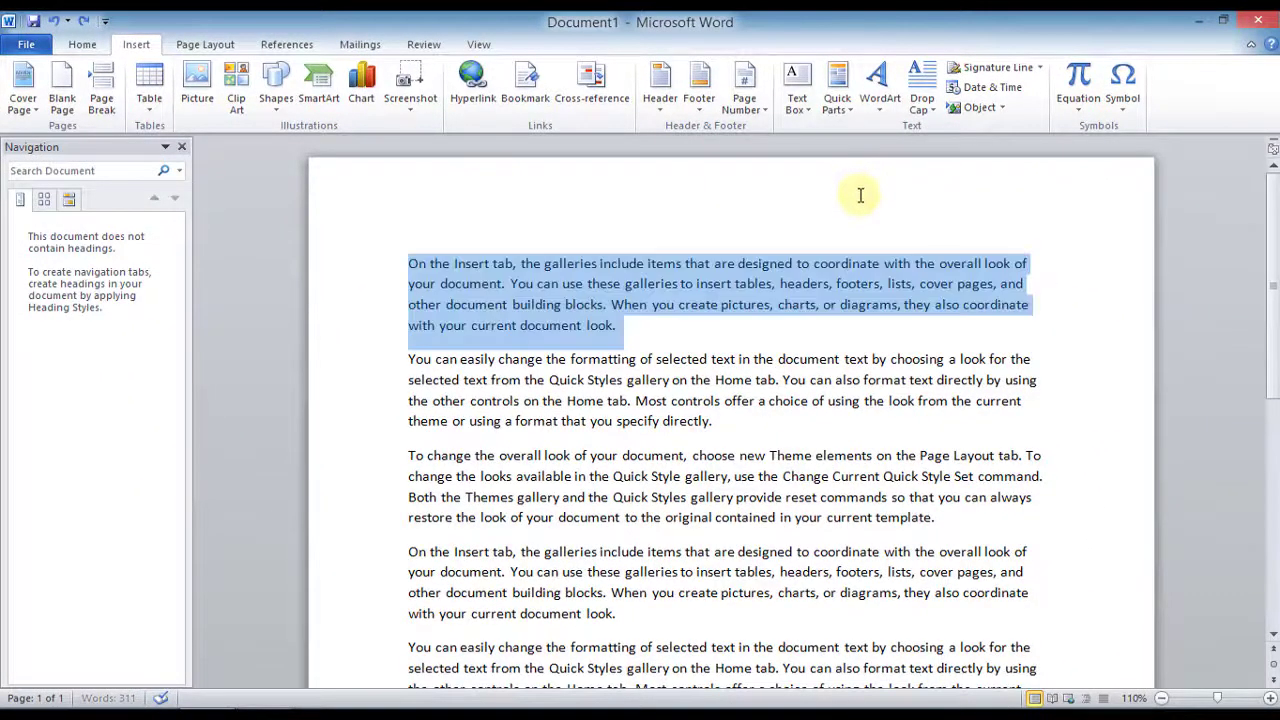
scroll(786, 594, down, 2)
scroll(815, 508, up, 1)
click(815, 508)
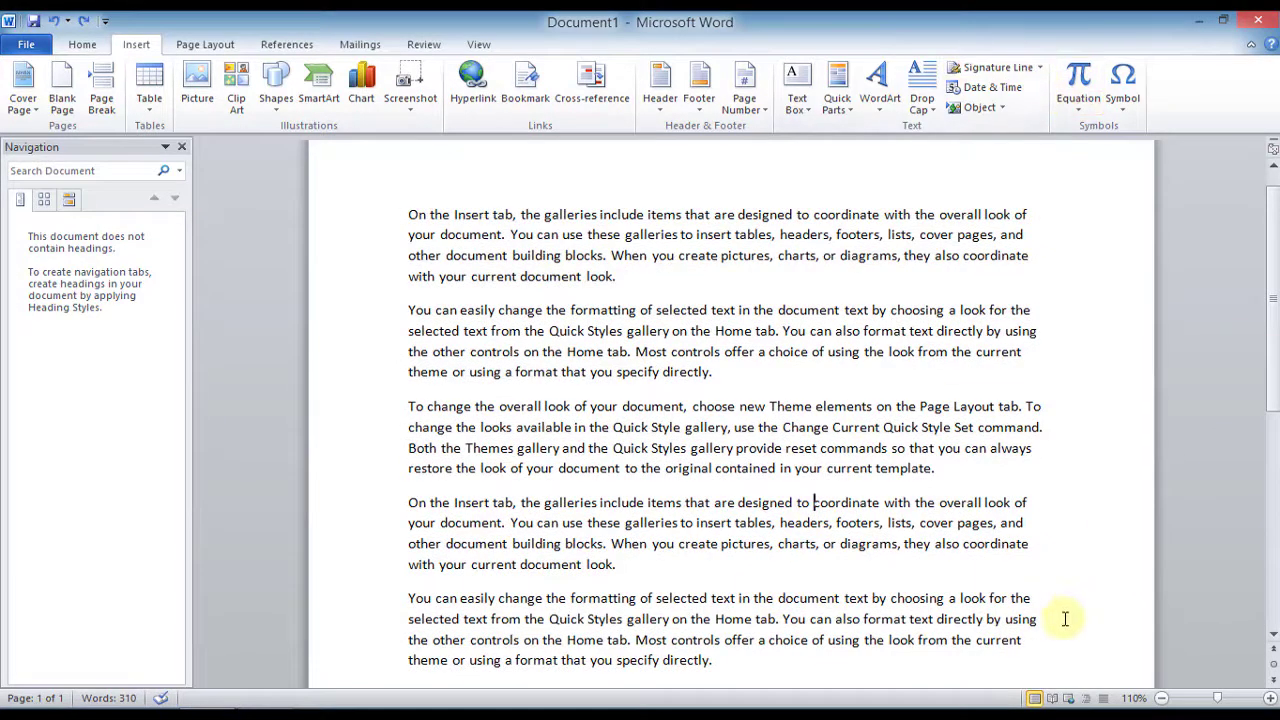
Delete the second 'Health is wealth.' line
scroll(1063, 614, down, 2)
scroll(1063, 614, down, 2)
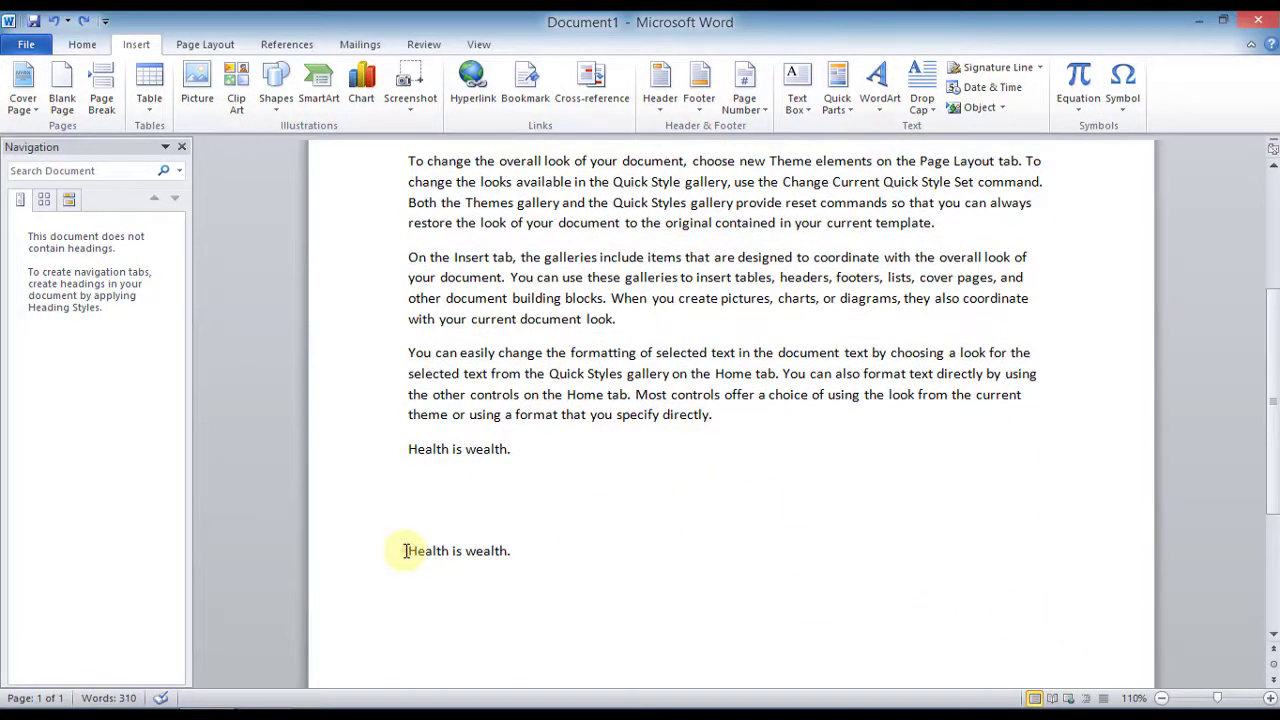
drag(406, 551, 544, 555)
key(Delete)
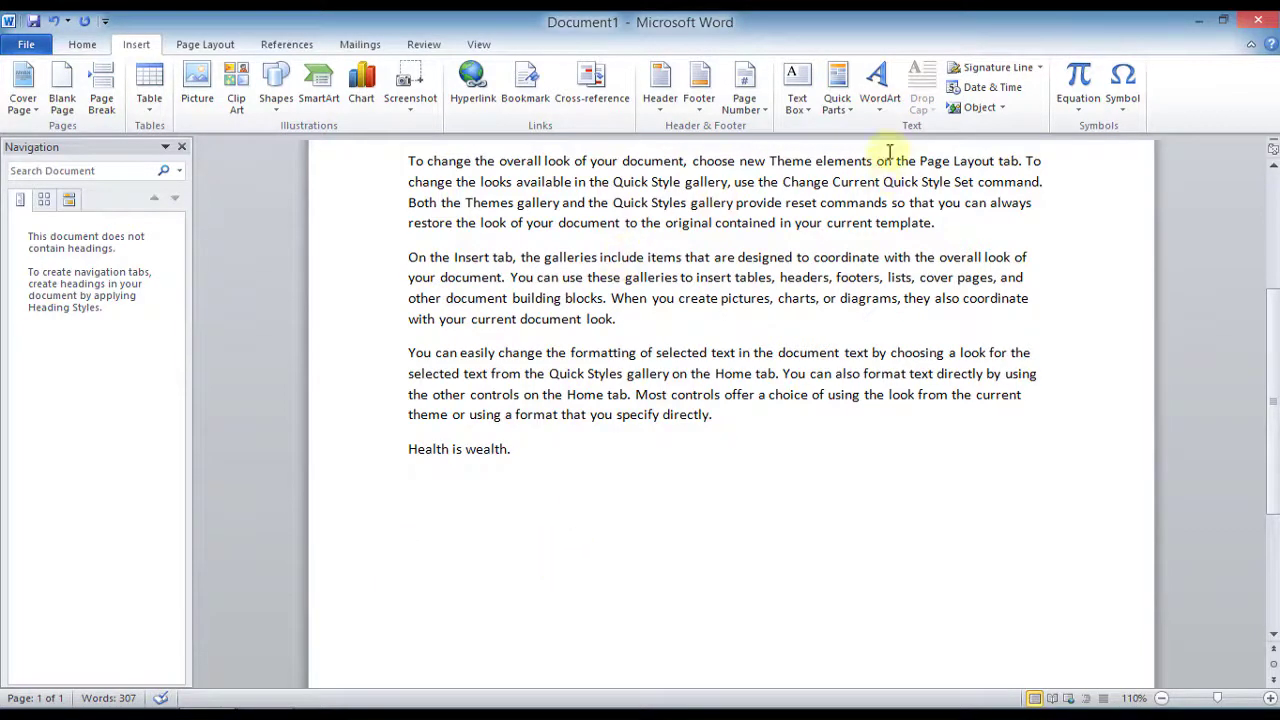
Start a signature line and enter the suggested signer's name in Signature Setup
click(1005, 67)
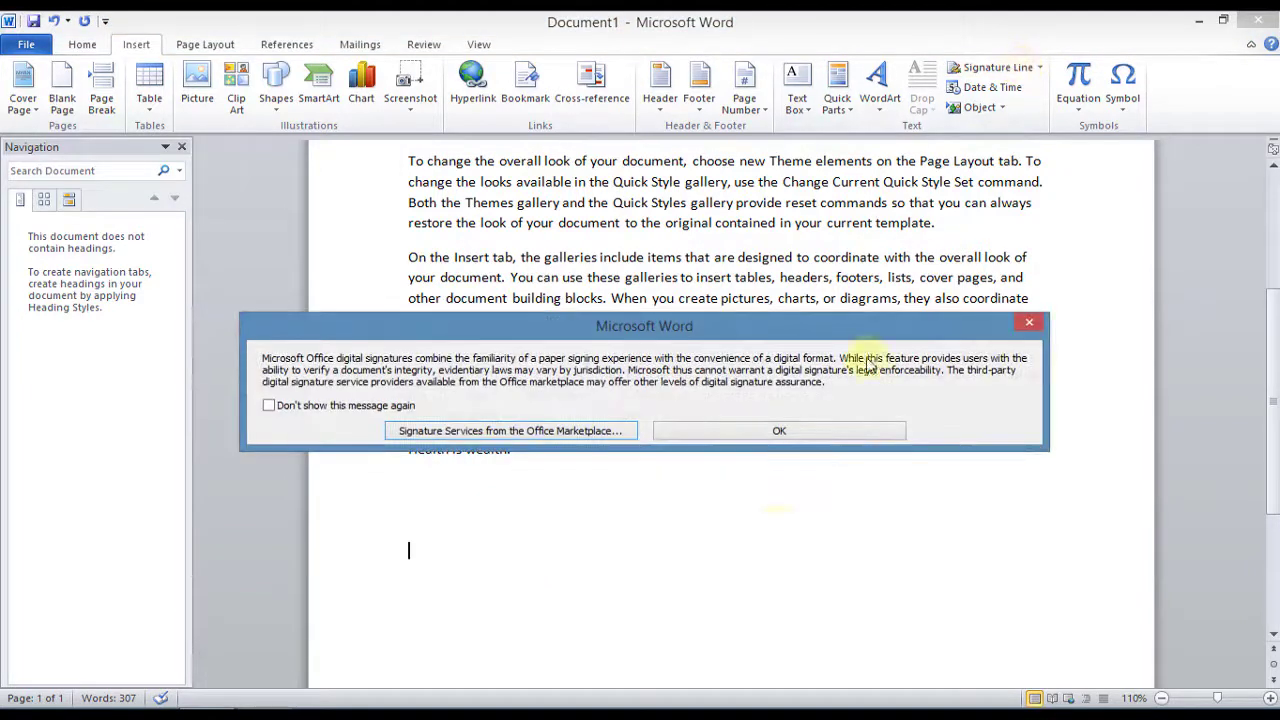
click(793, 433)
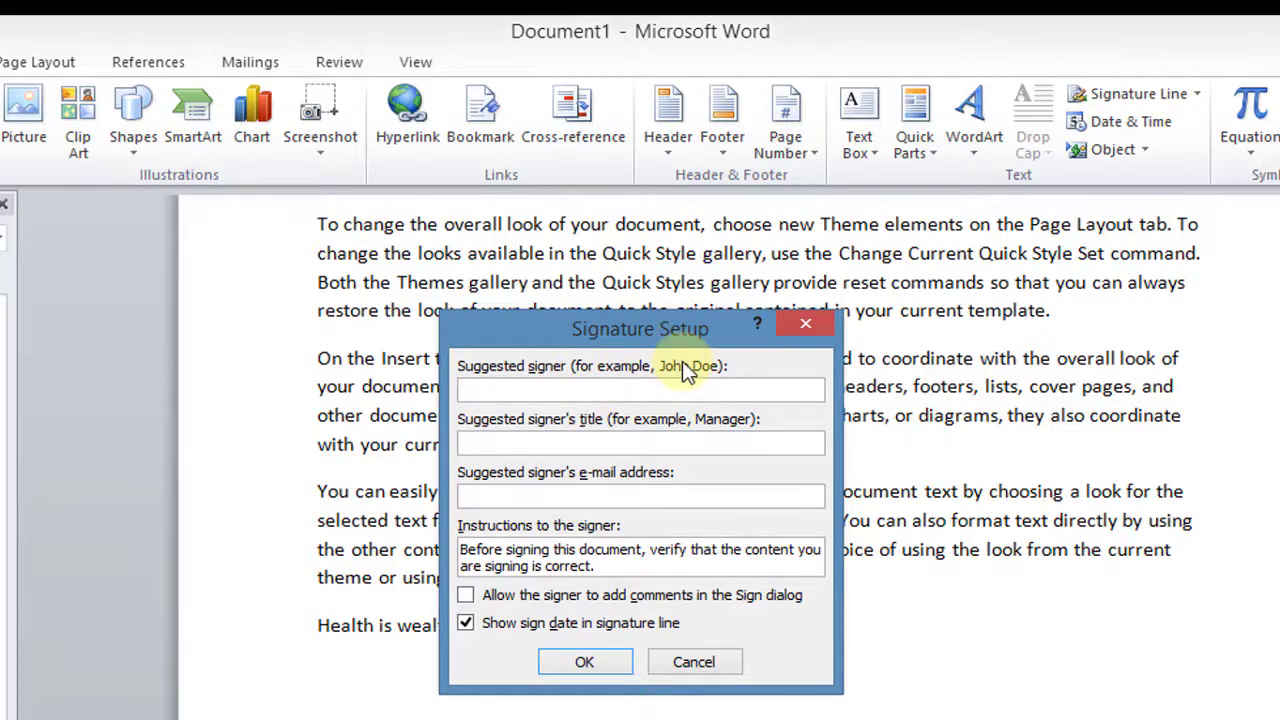
text(amit)
click(697, 443)
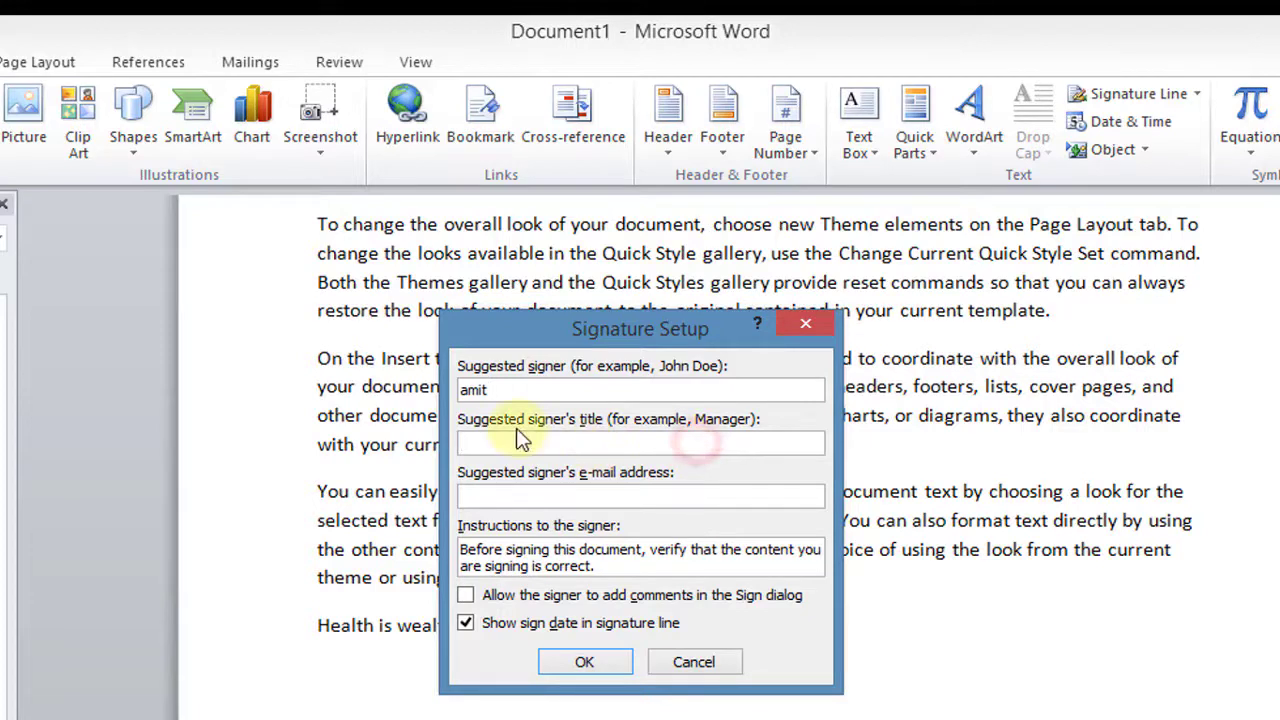
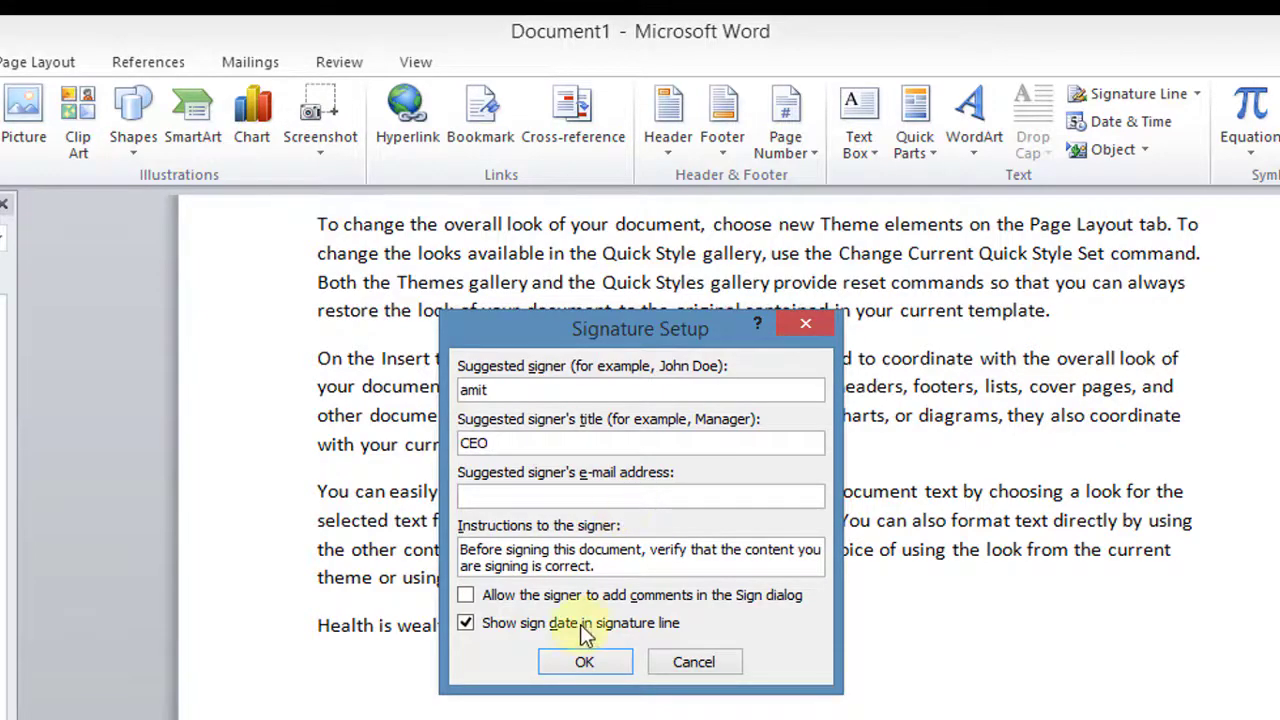
Confirm the CEO signature line setup, then select the inserted signature line and delete it
click(578, 661)
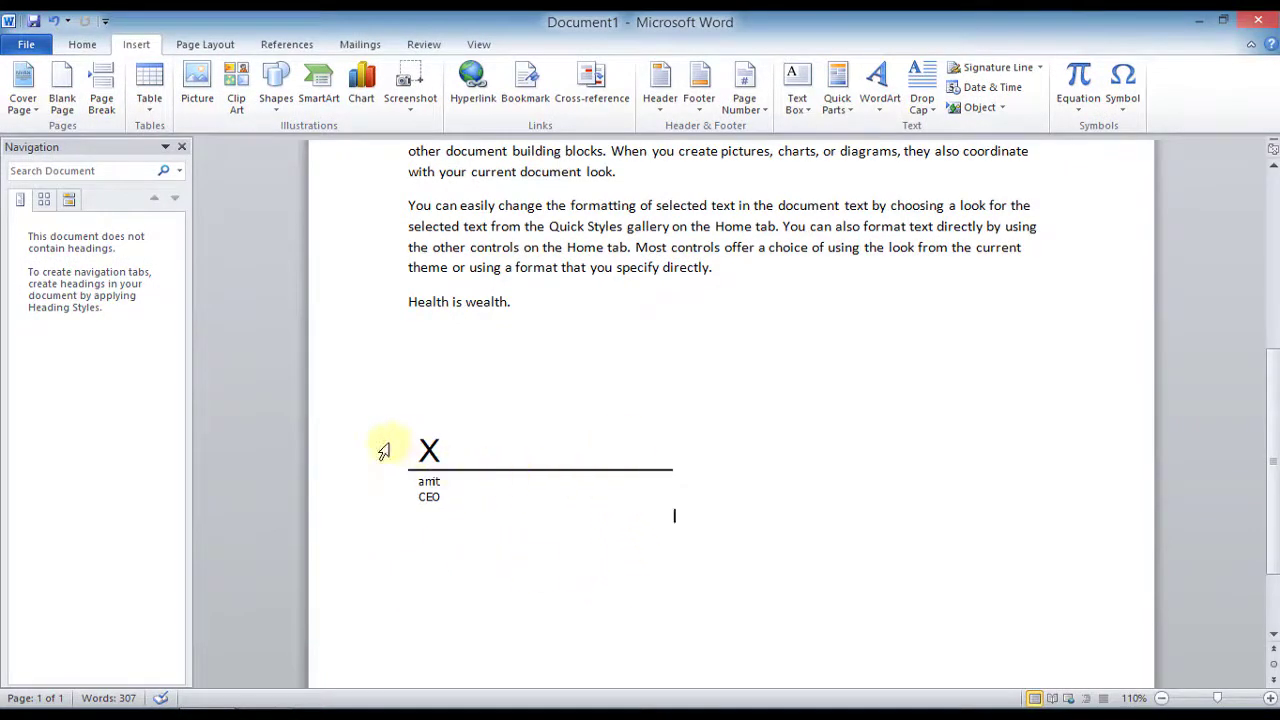
click(443, 462)
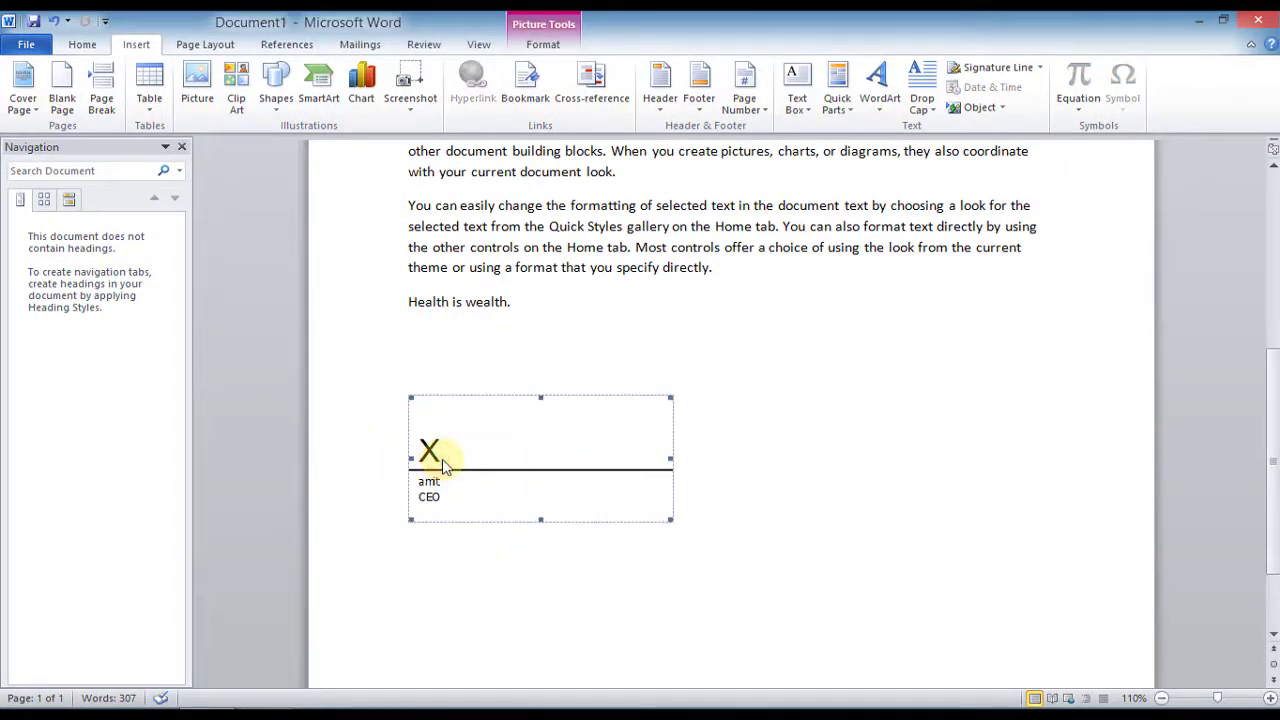
key(Delete)
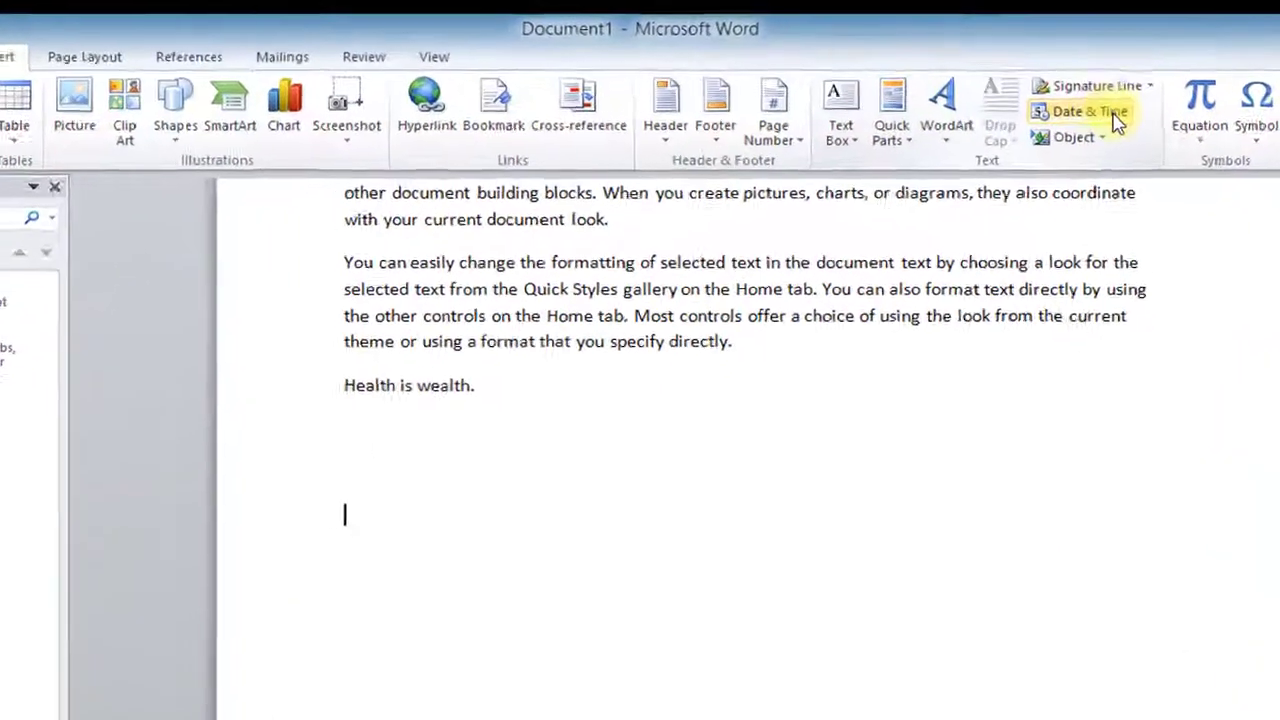
click(1157, 131)
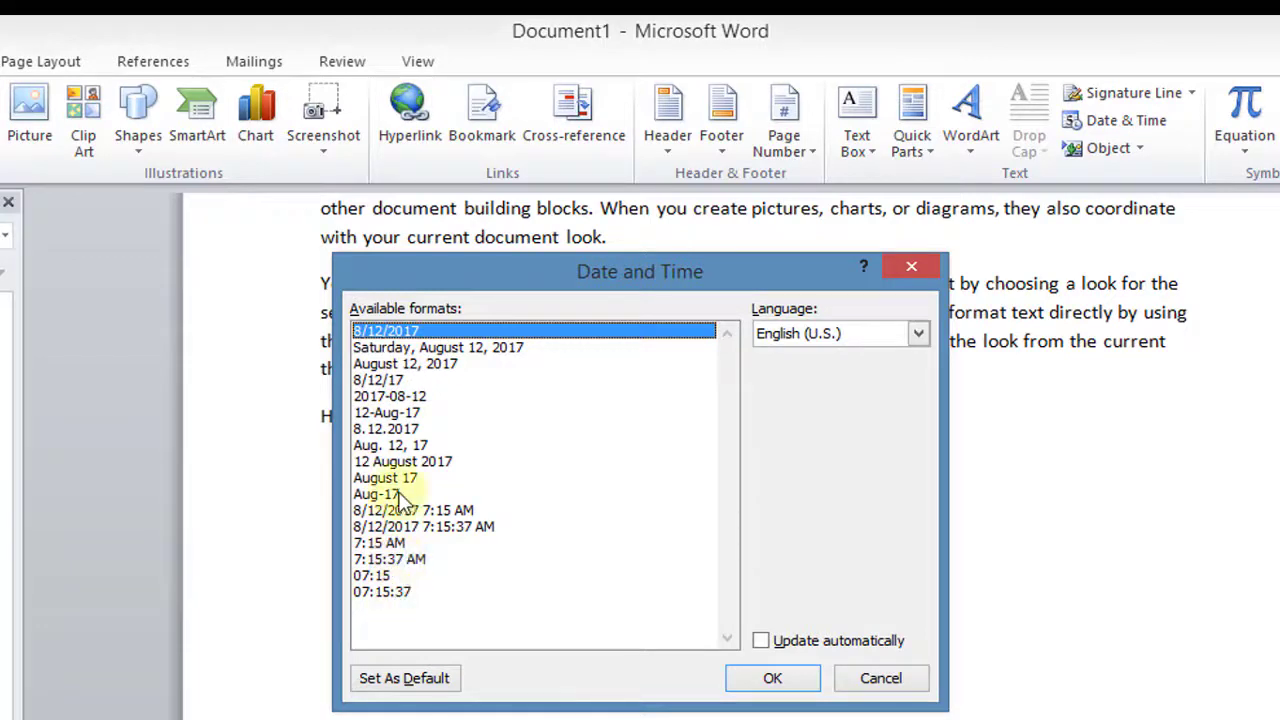
click(385, 364)
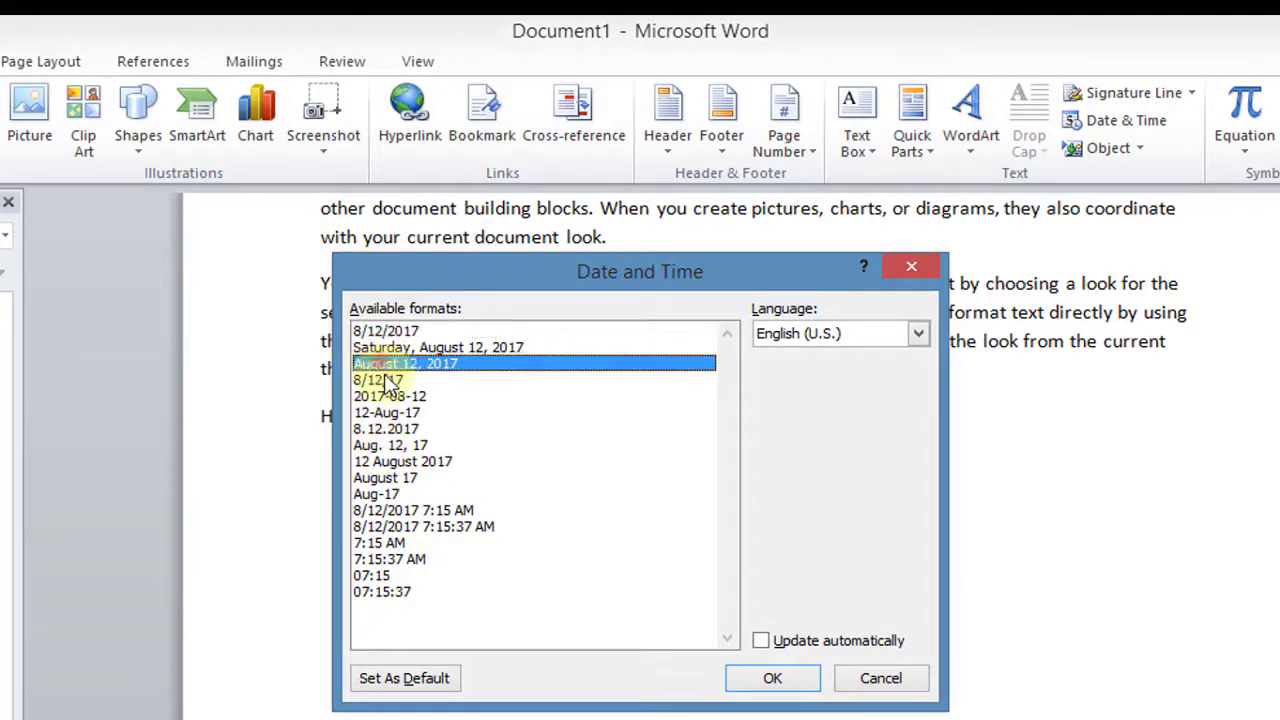
click(772, 680)
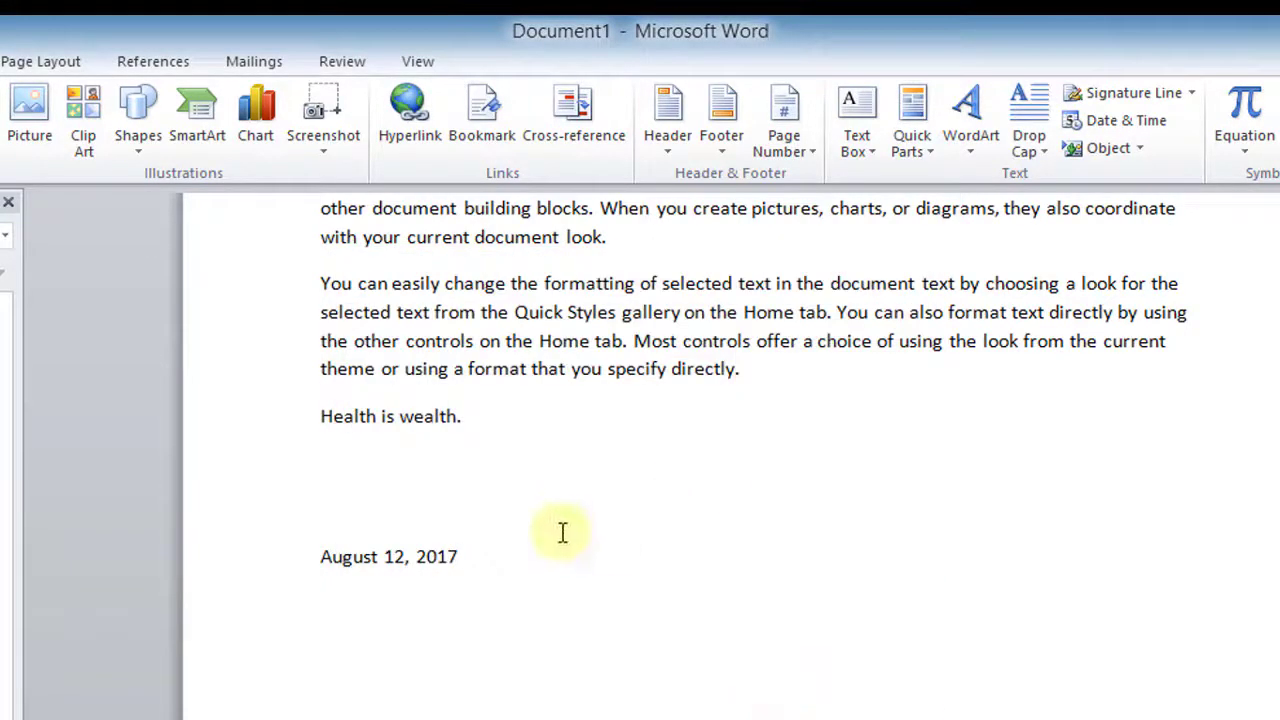
click(447, 556)
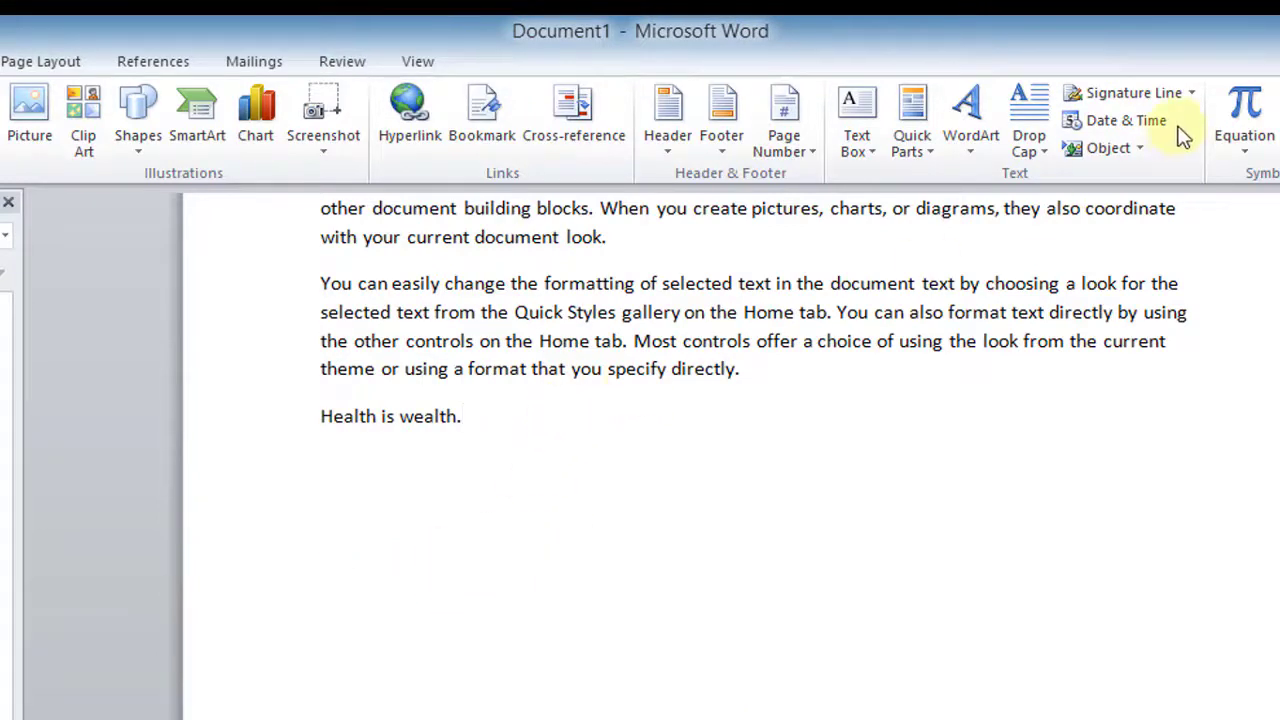
Open the Insert Object dialog and choose Bitmap Image as the new object type
click(1136, 150)
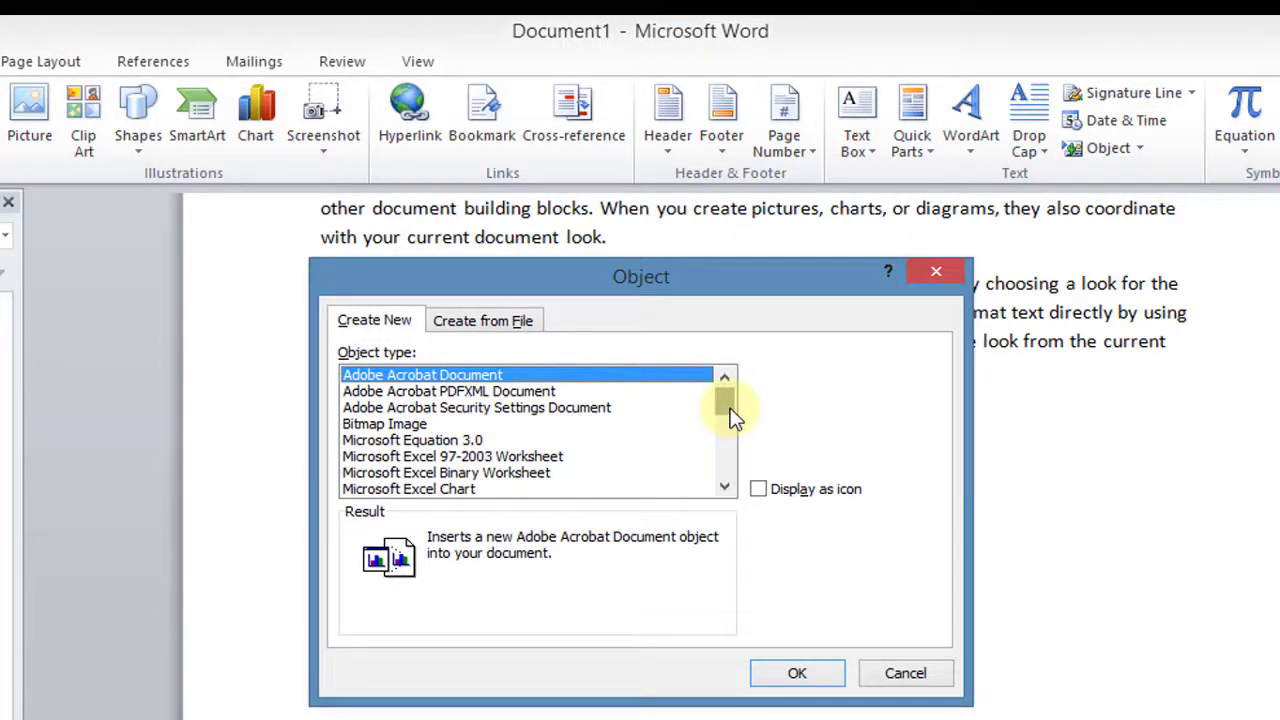
mouse_move(725, 408)
mouse_down()
mouse_move(731, 426)
mouse_move(743, 403)
mouse_up()
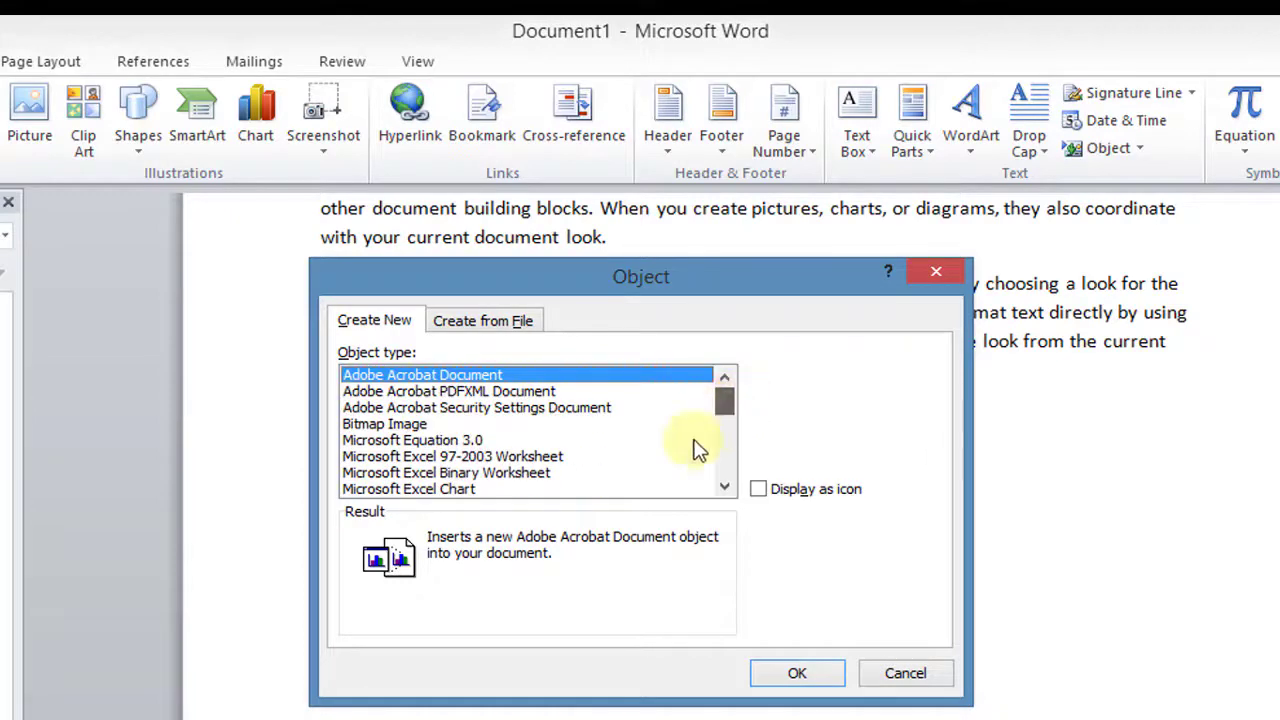
click(398, 426)
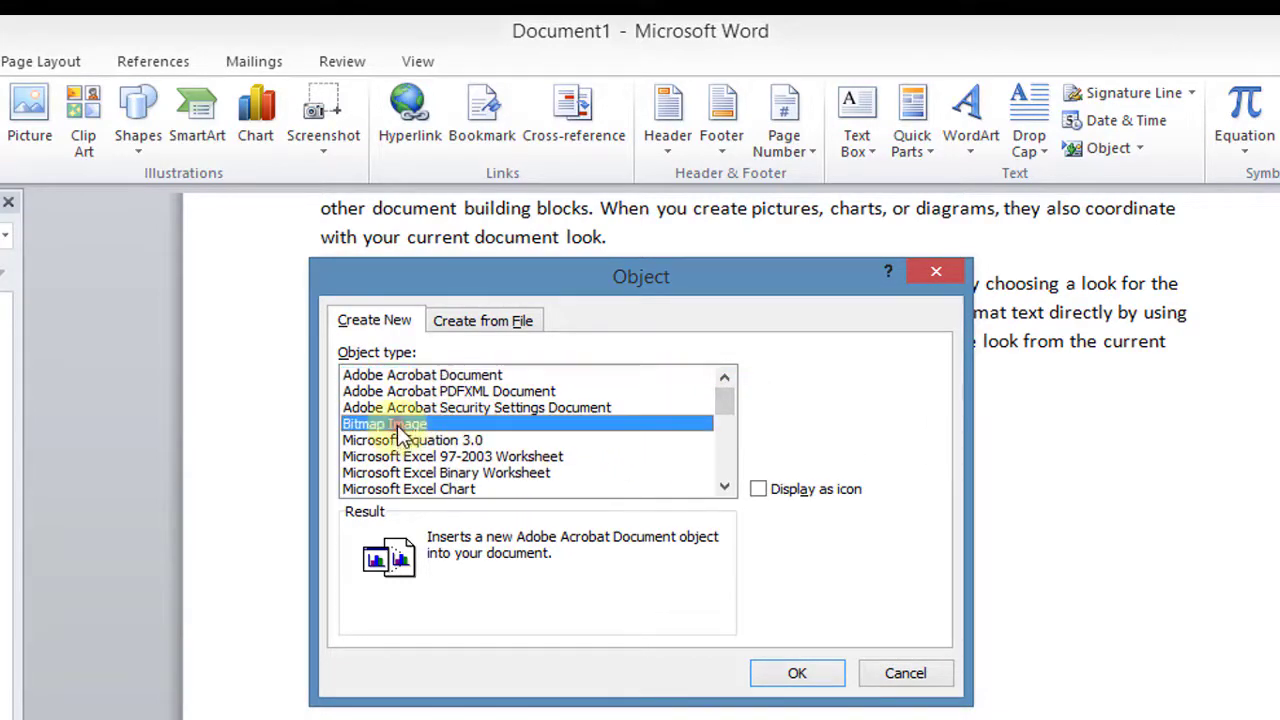
Create the embedded bitmap and resize its Paint canvas to 325×340 px
click(797, 674)
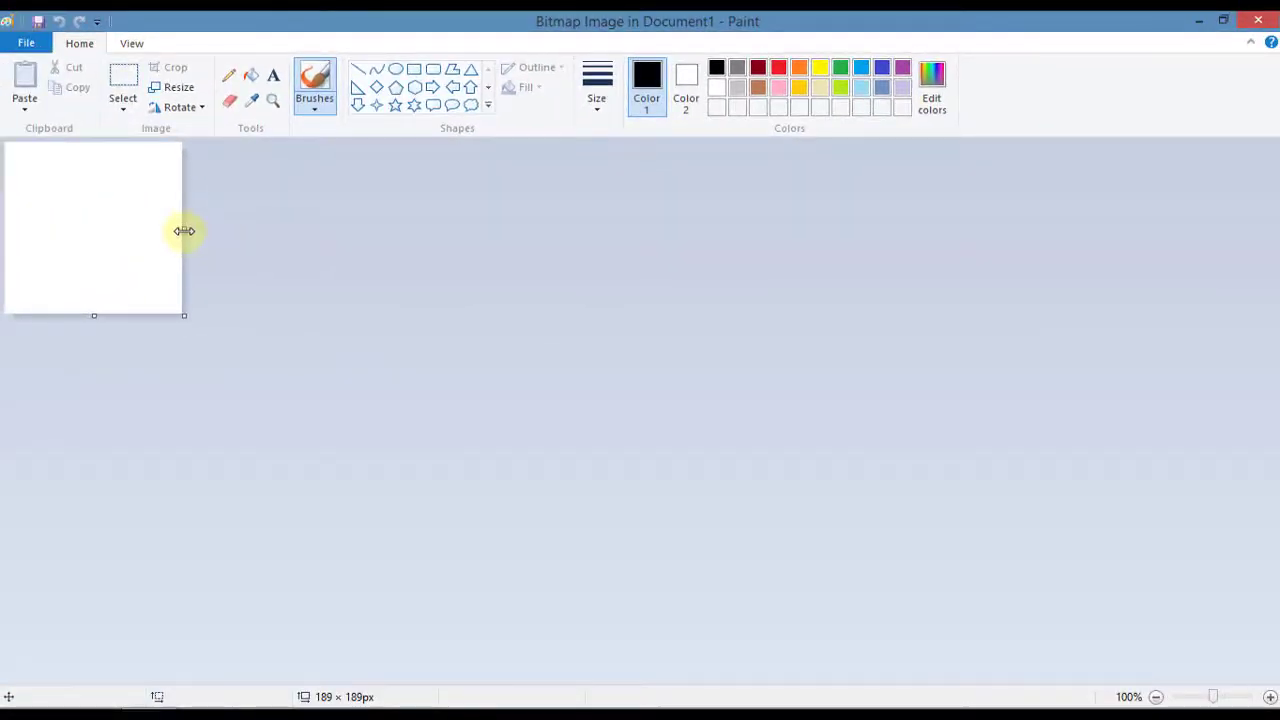
drag(184, 231, 311, 229)
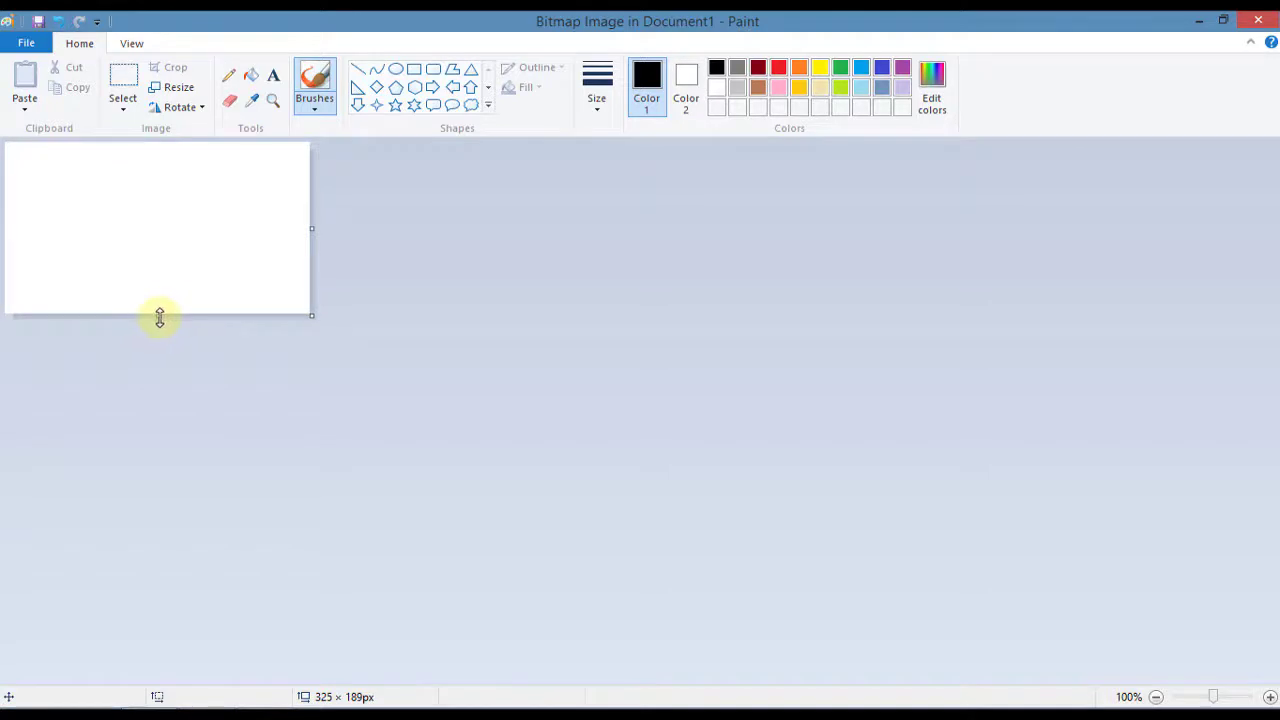
drag(159, 316, 160, 452)
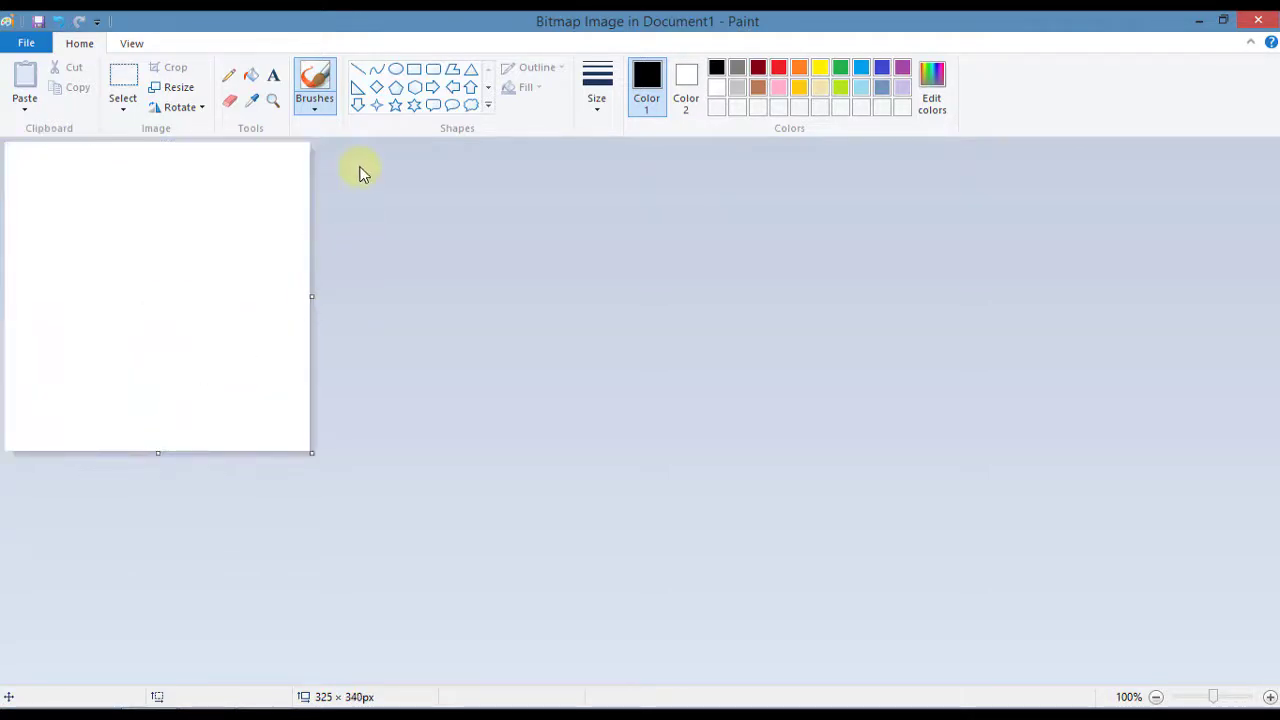
Draw an oval, fill it solid red, and close Paint to embed it
click(395, 68)
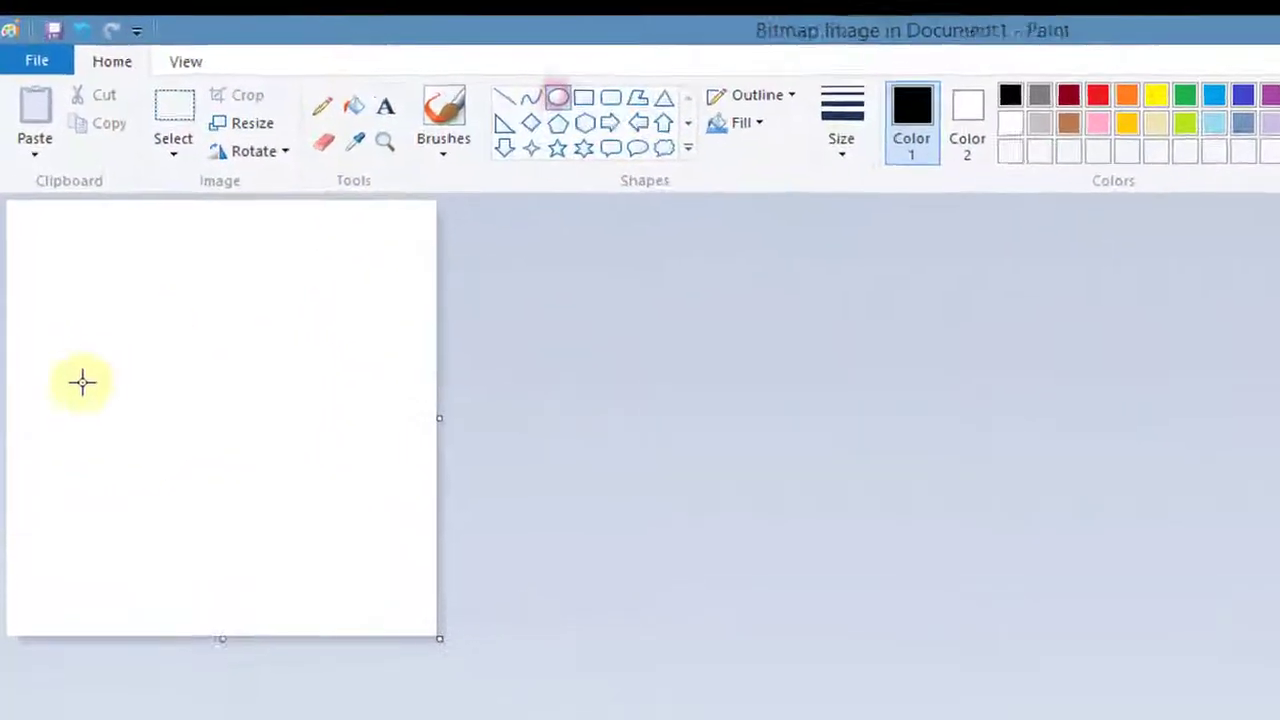
drag(133, 322, 272, 475)
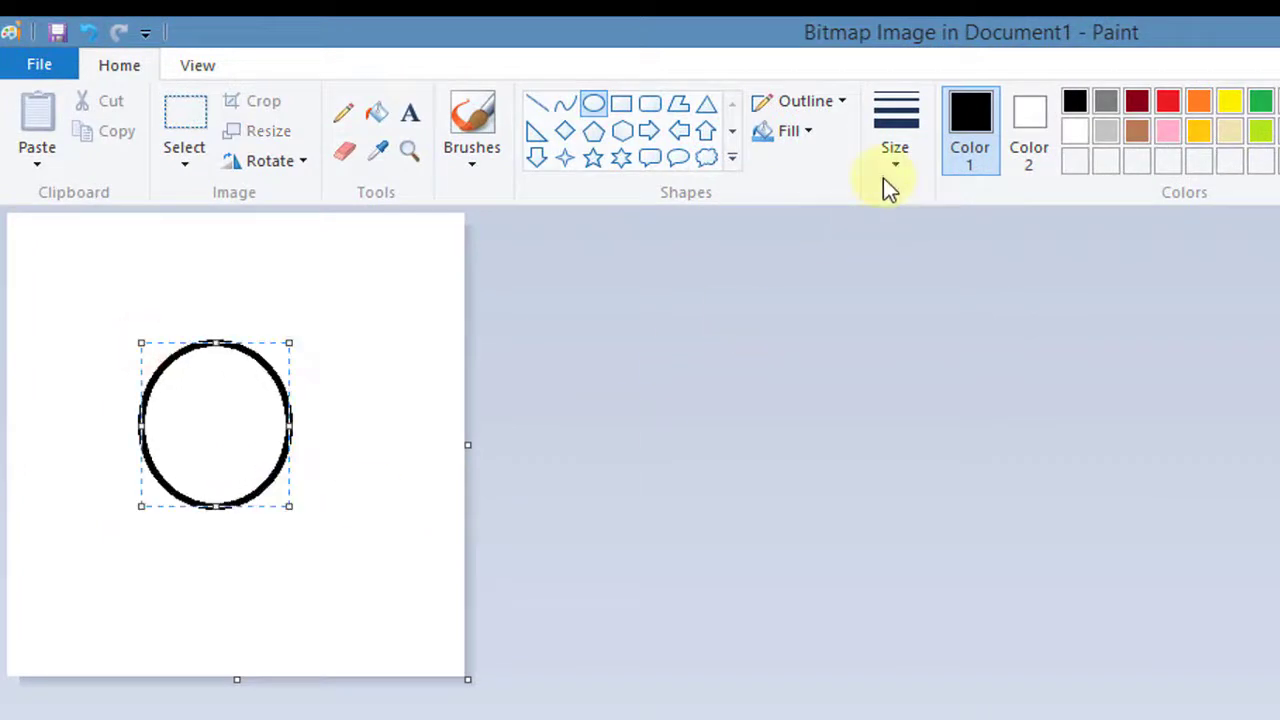
click(1169, 101)
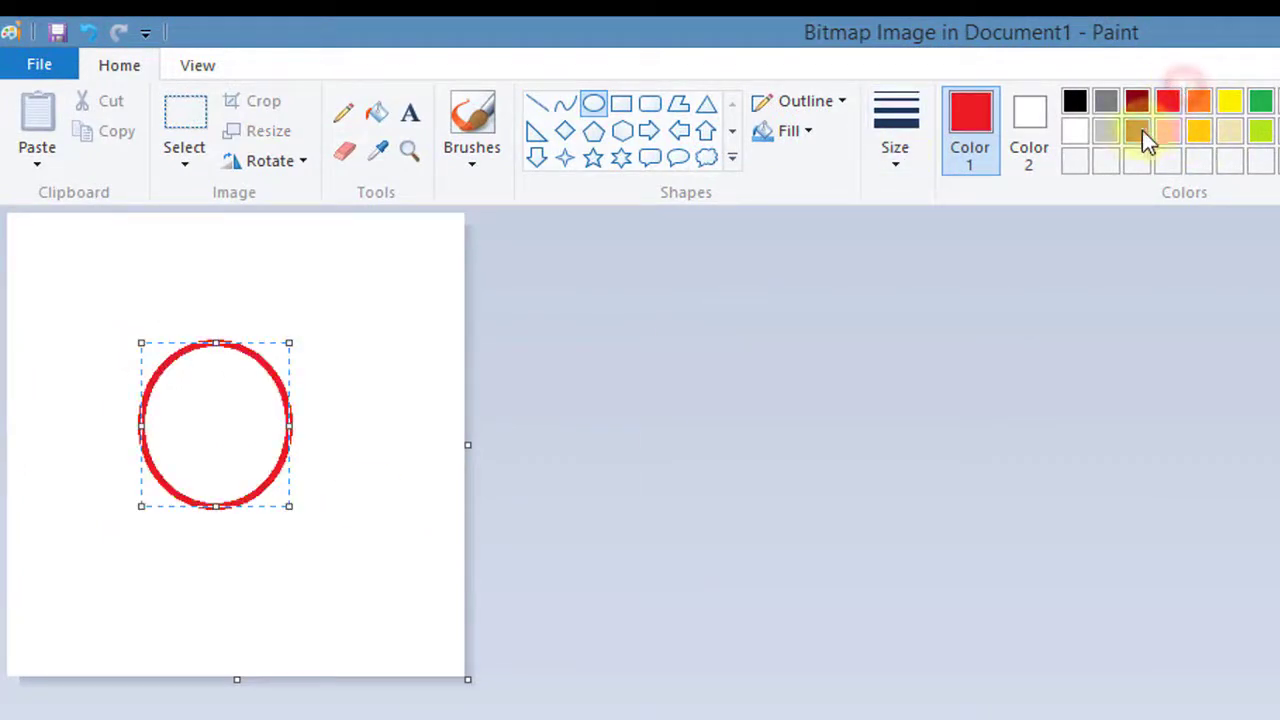
click(378, 113)
click(252, 425)
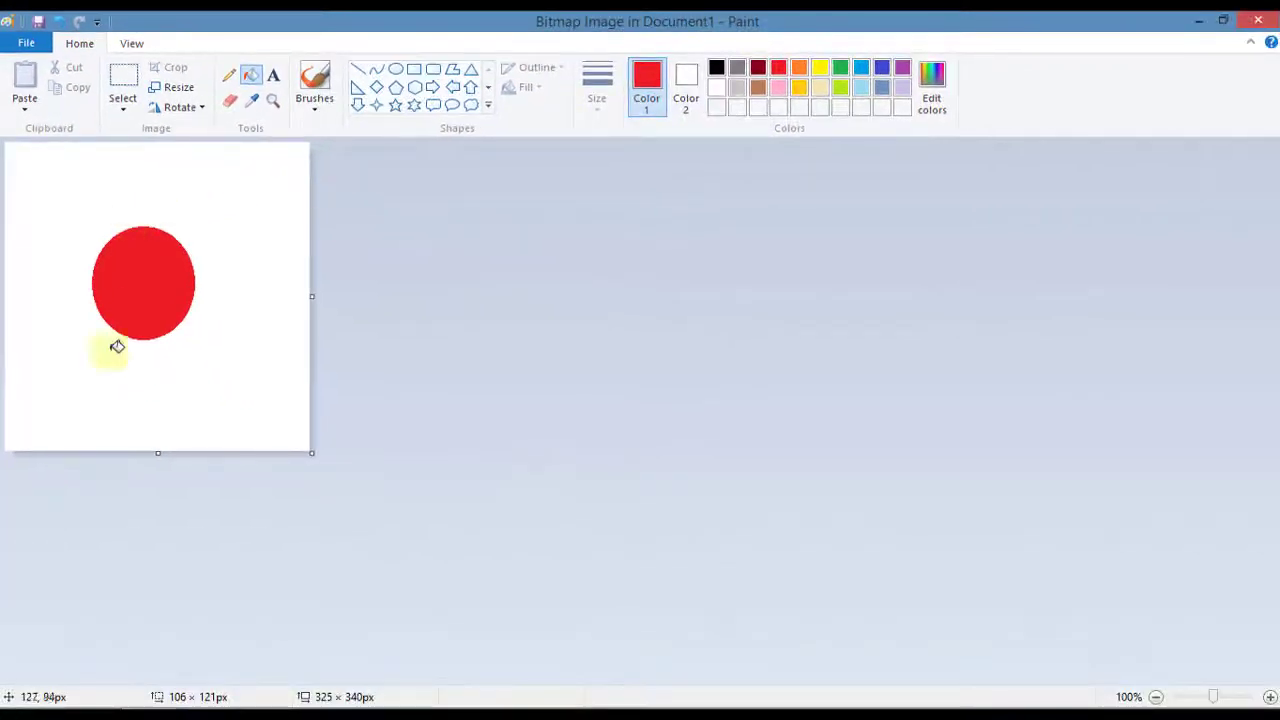
click(1260, 22)
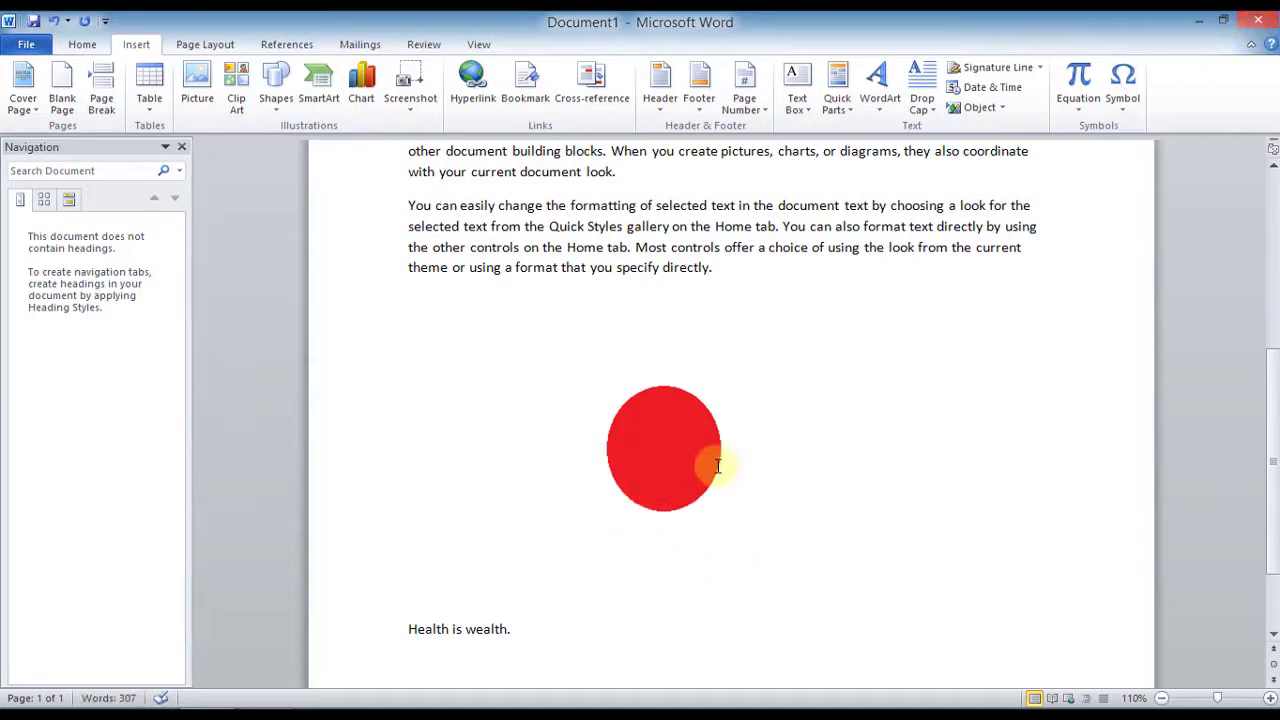
Delete the embedded red circle image and add an empty line below 'Health is wealth.'
click(647, 433)
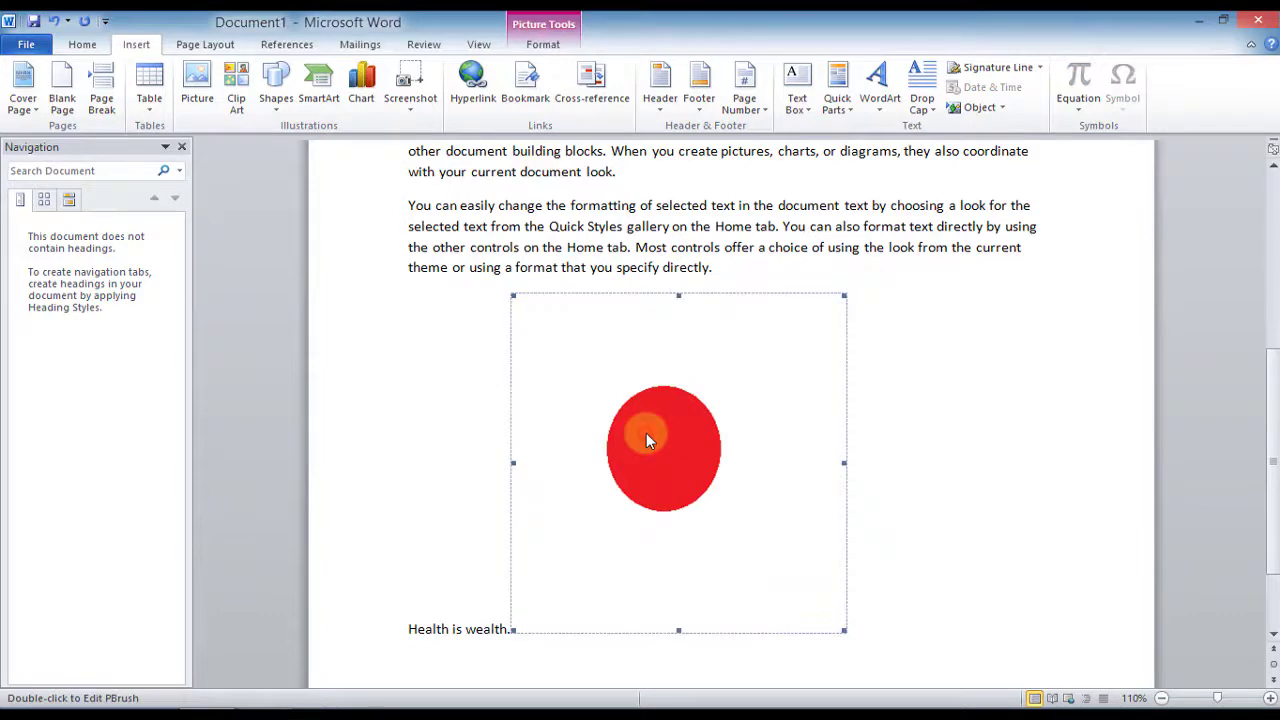
key(Delete)
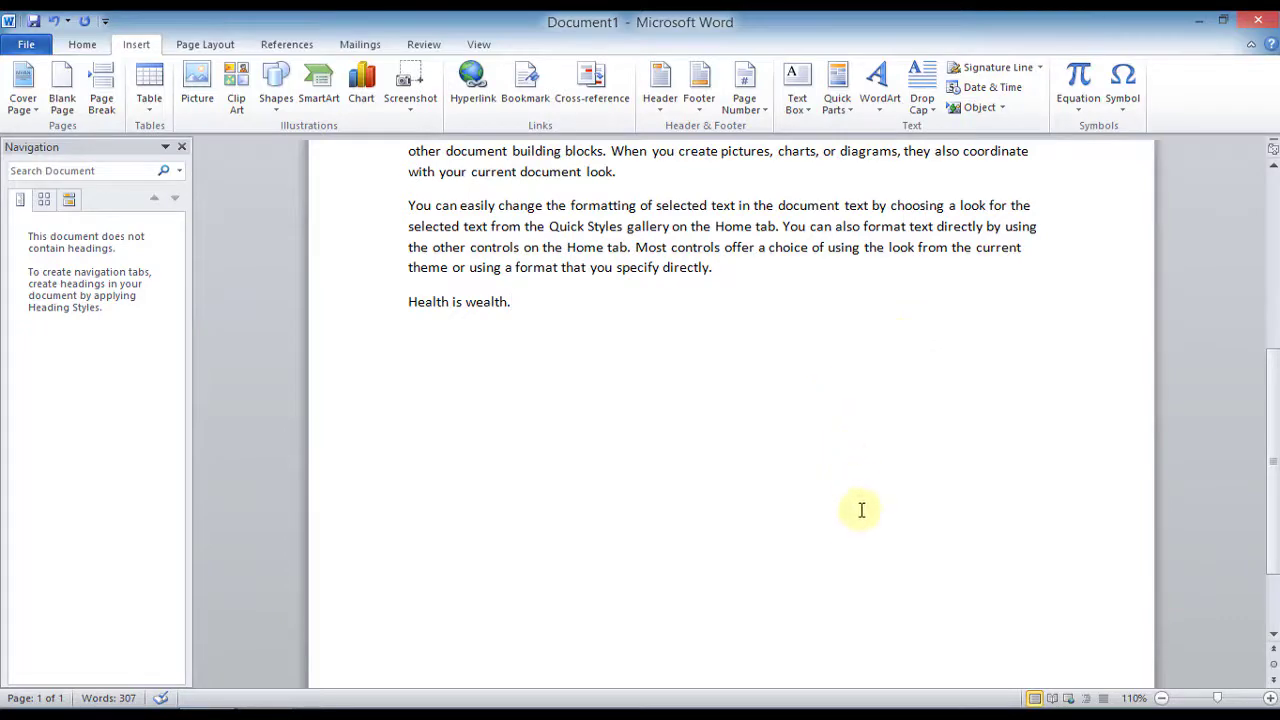
key(Return)
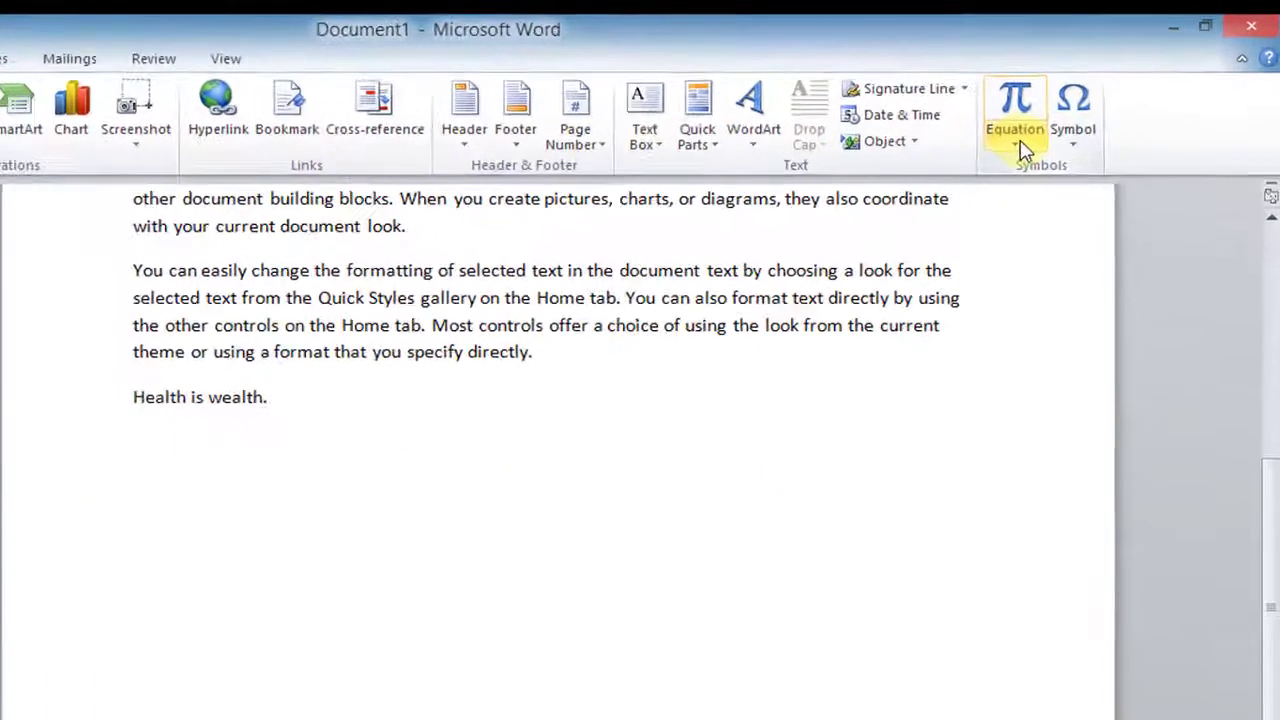
Insert the built-in Binomial Theorem equation and change its (x + a)^n to (z + a)^n
click(1062, 118)
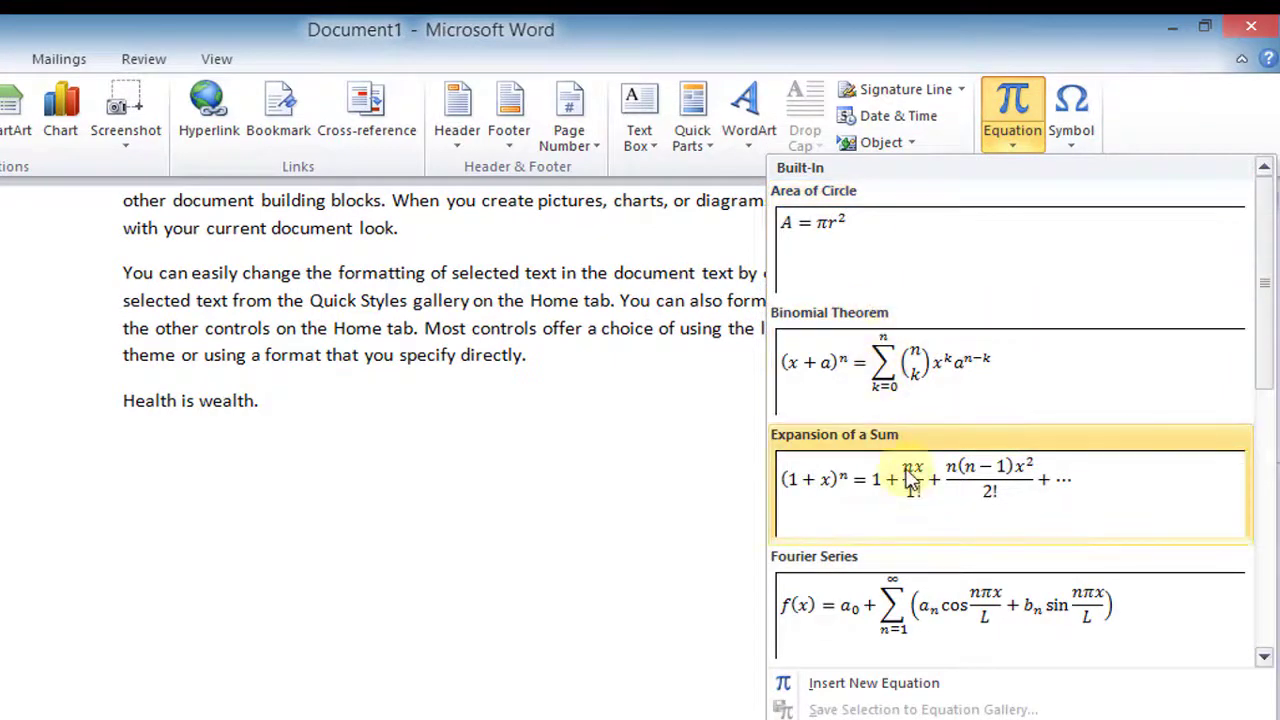
click(920, 395)
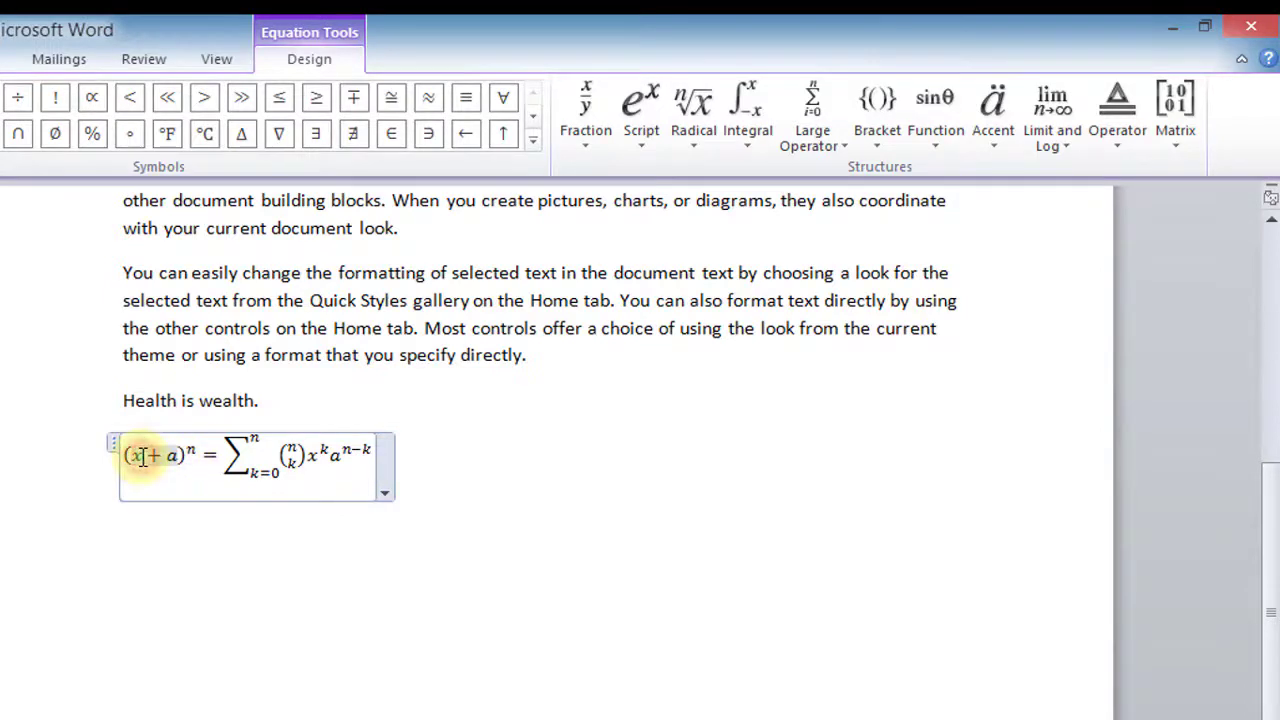
drag(143, 457, 167, 460)
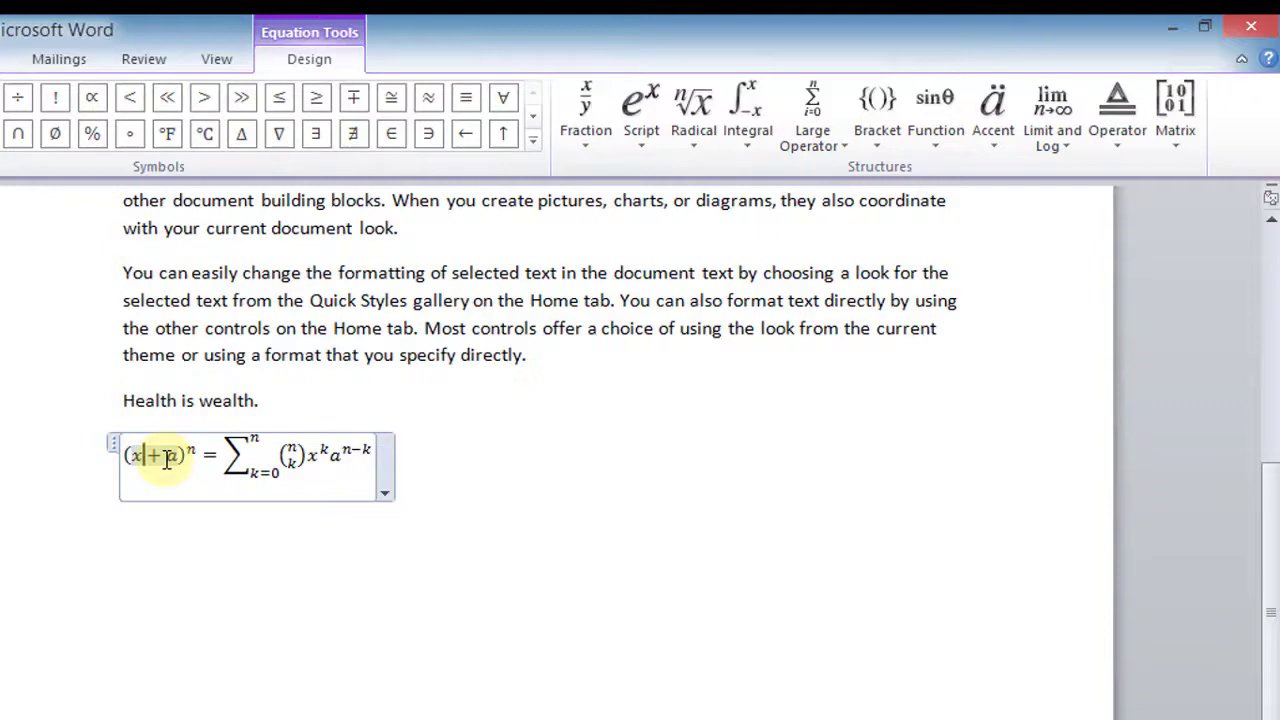
text(z)
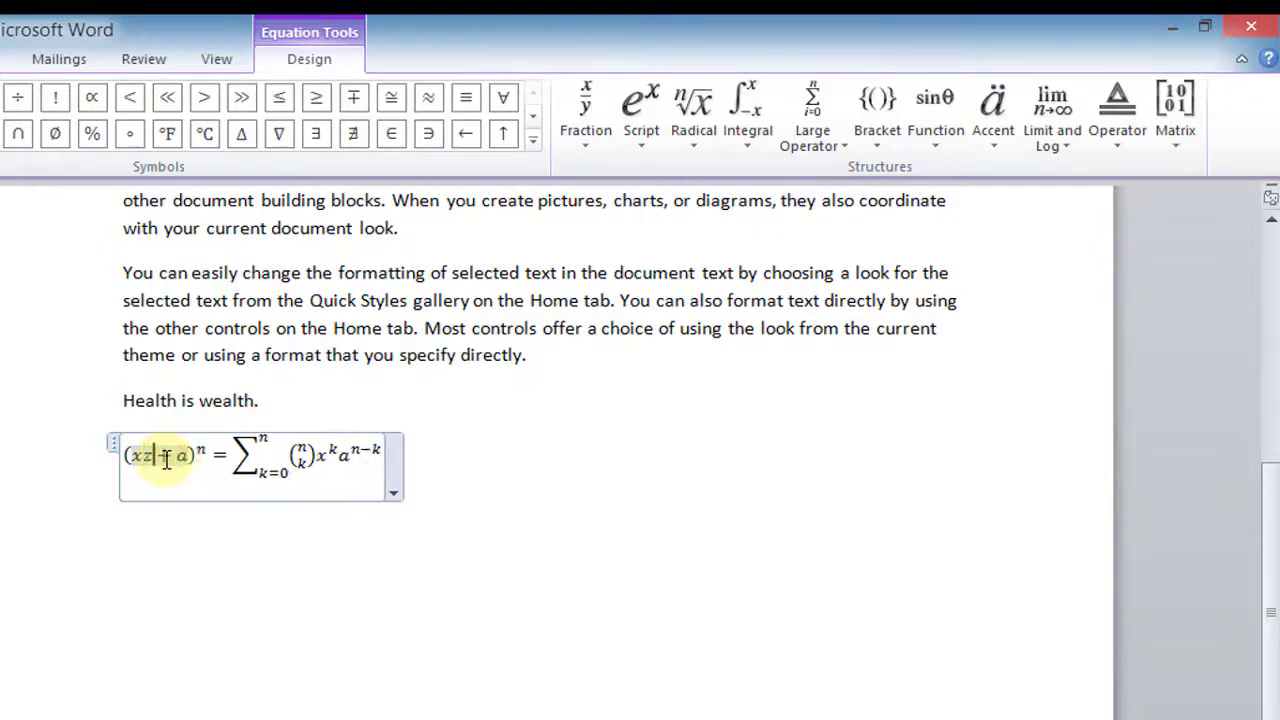
key(BackSpace)
key(BackSpace)
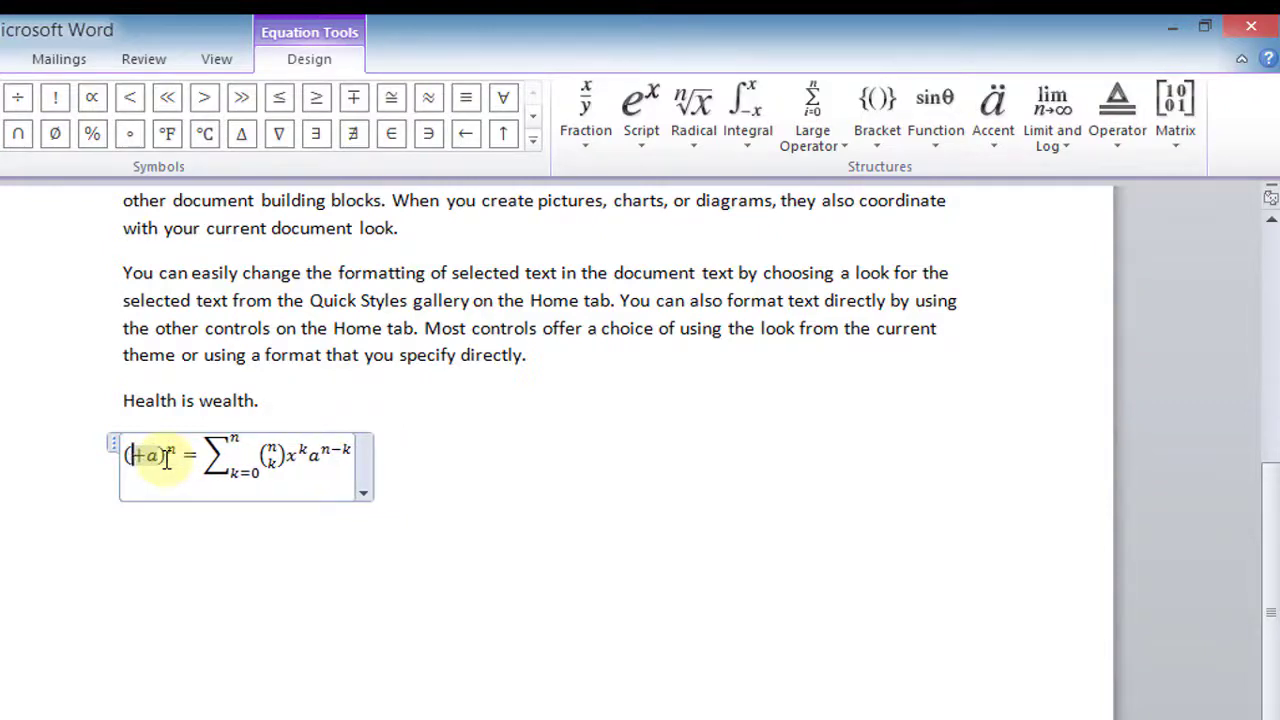
text(z)
click(466, 569)
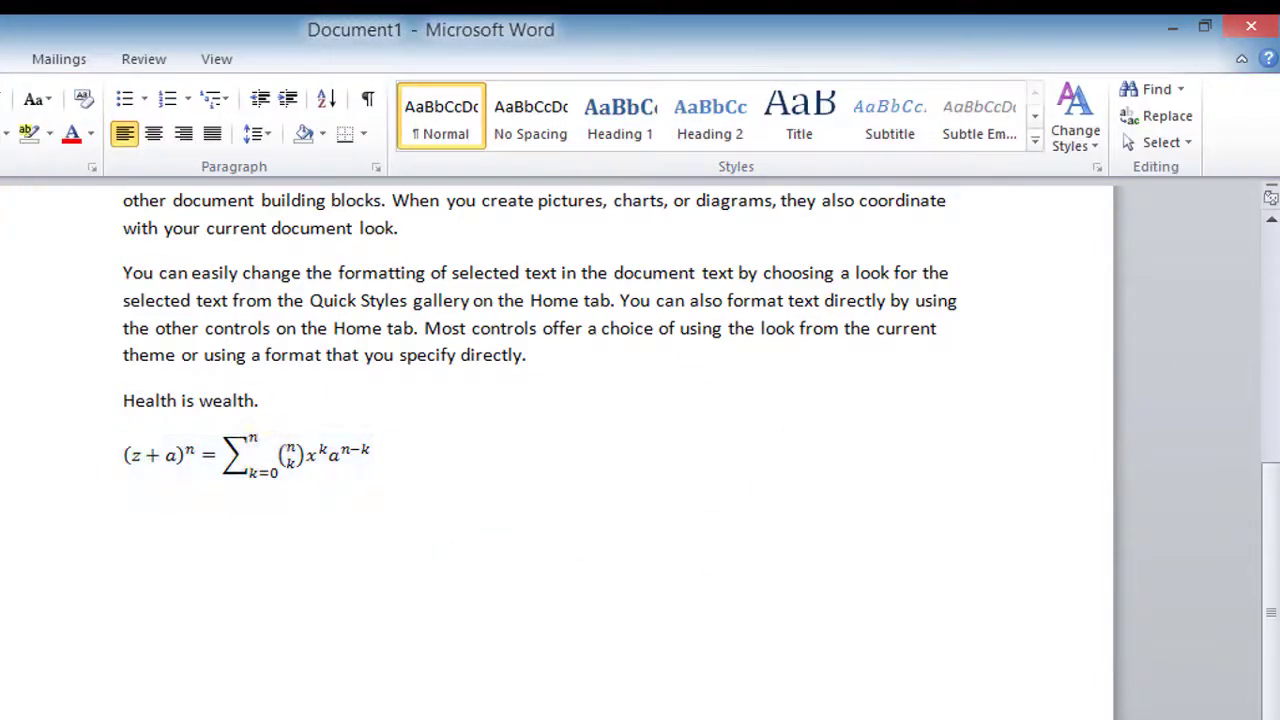
Insert the o-with-tilde-and-diaeresis symbol and the yen sign ¥ via More Symbols
key(alt+n)
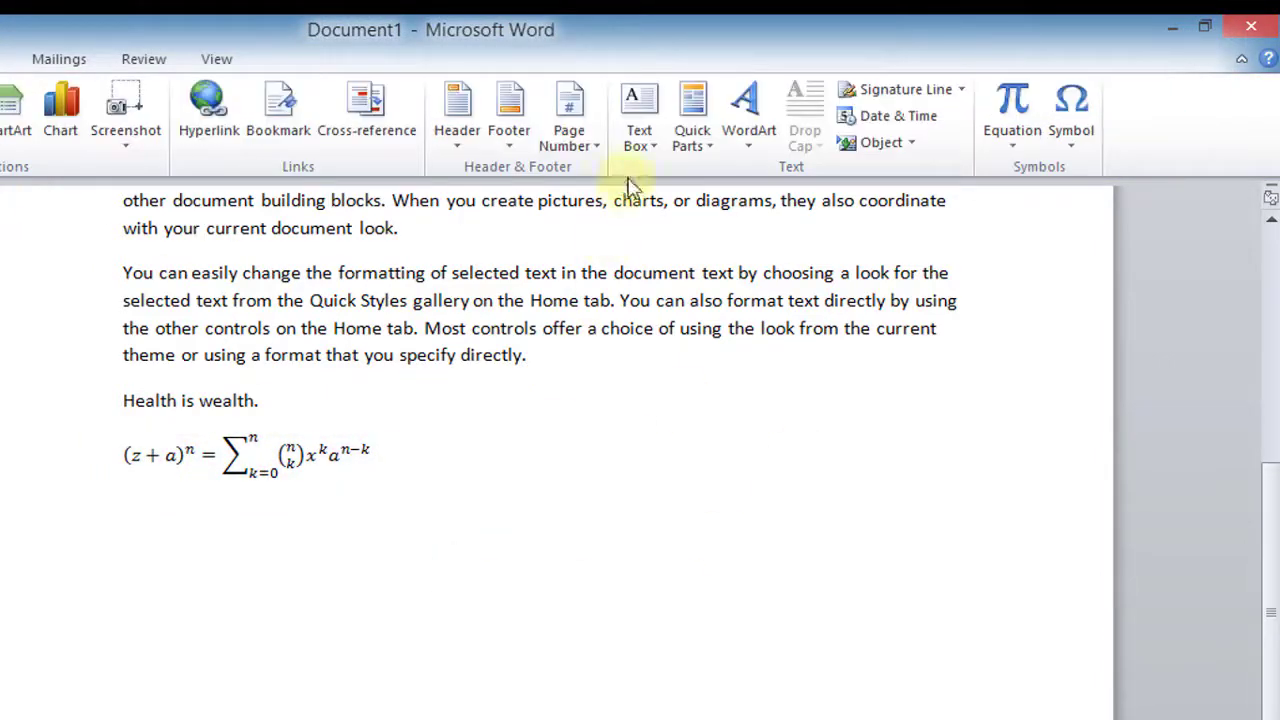
click(1071, 132)
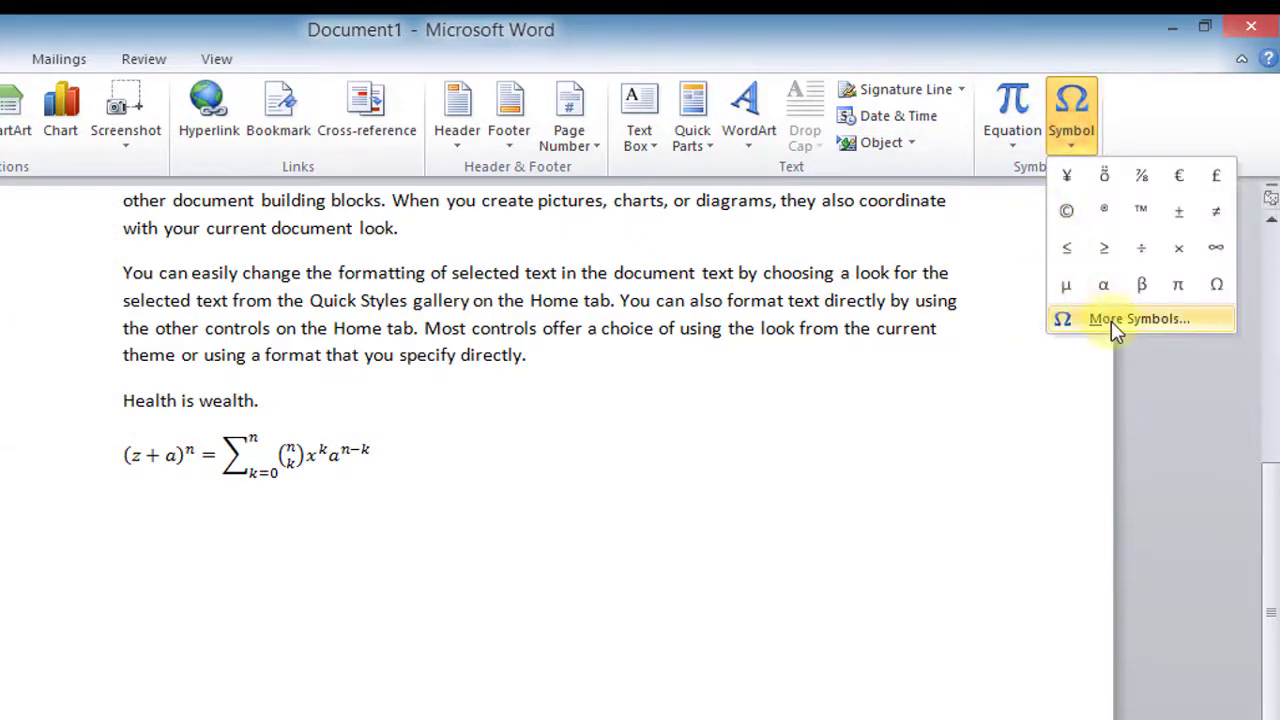
click(1111, 321)
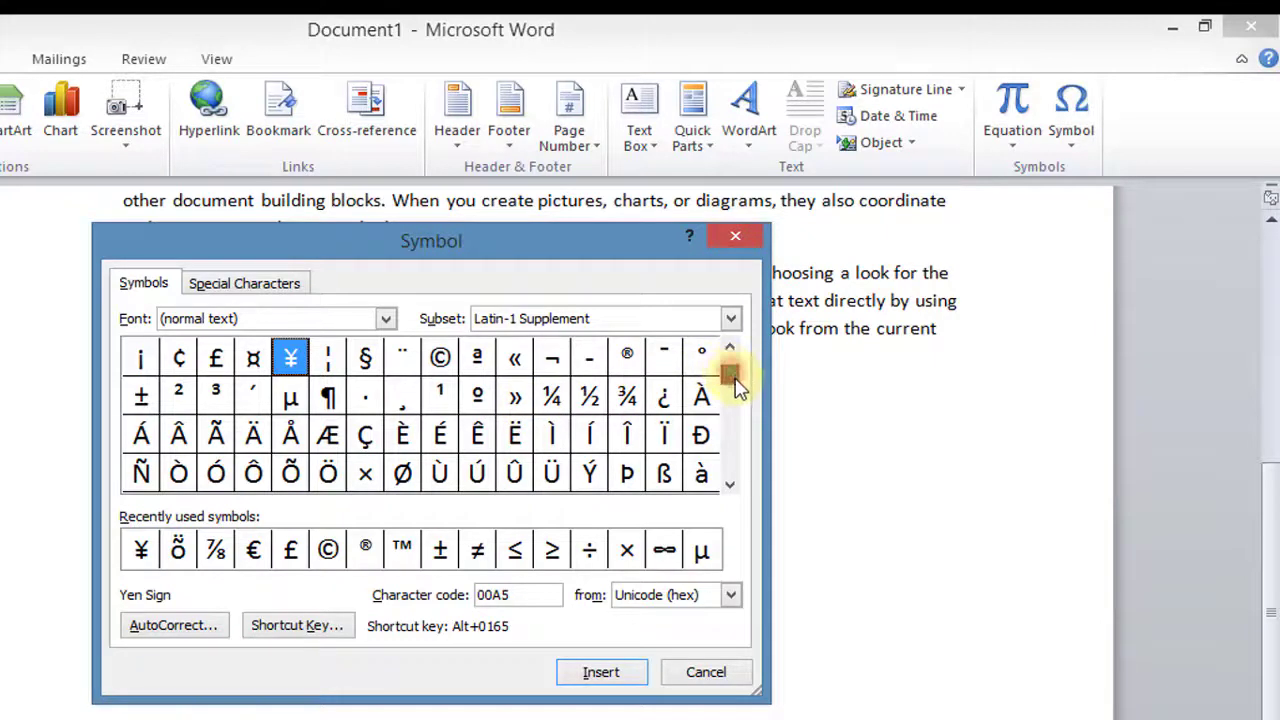
drag(733, 378, 730, 408)
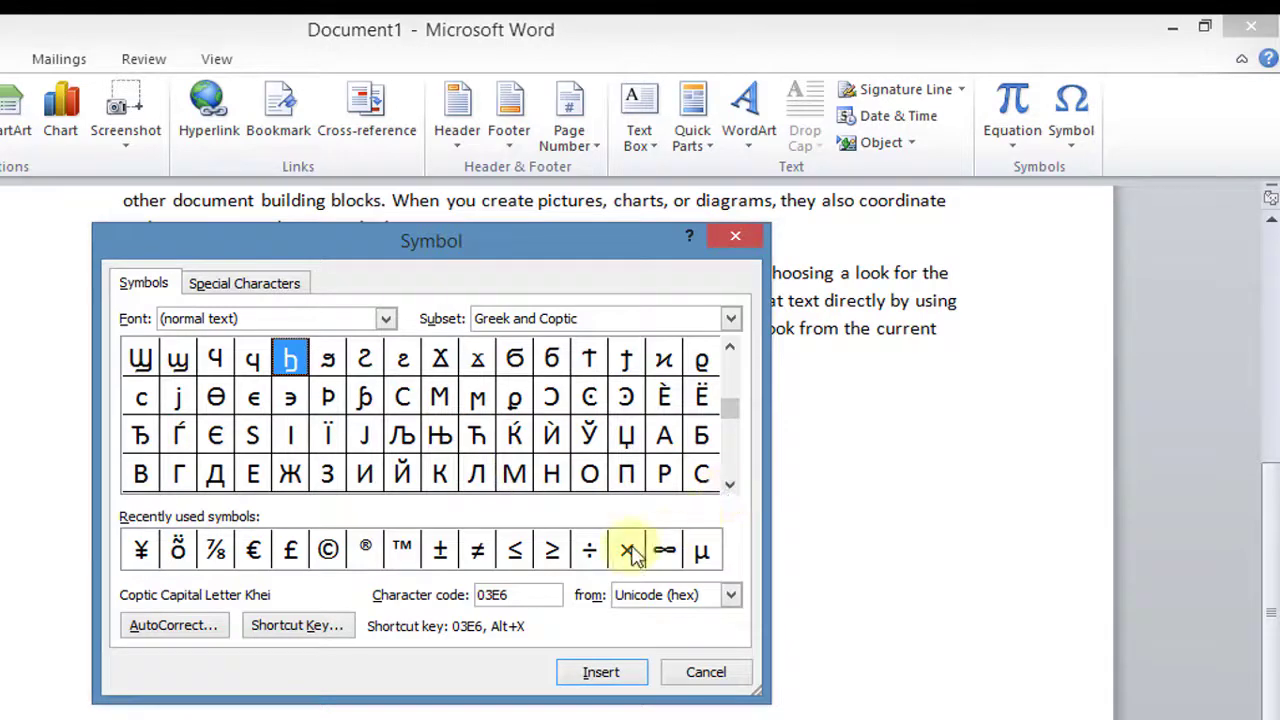
click(178, 549)
click(600, 672)
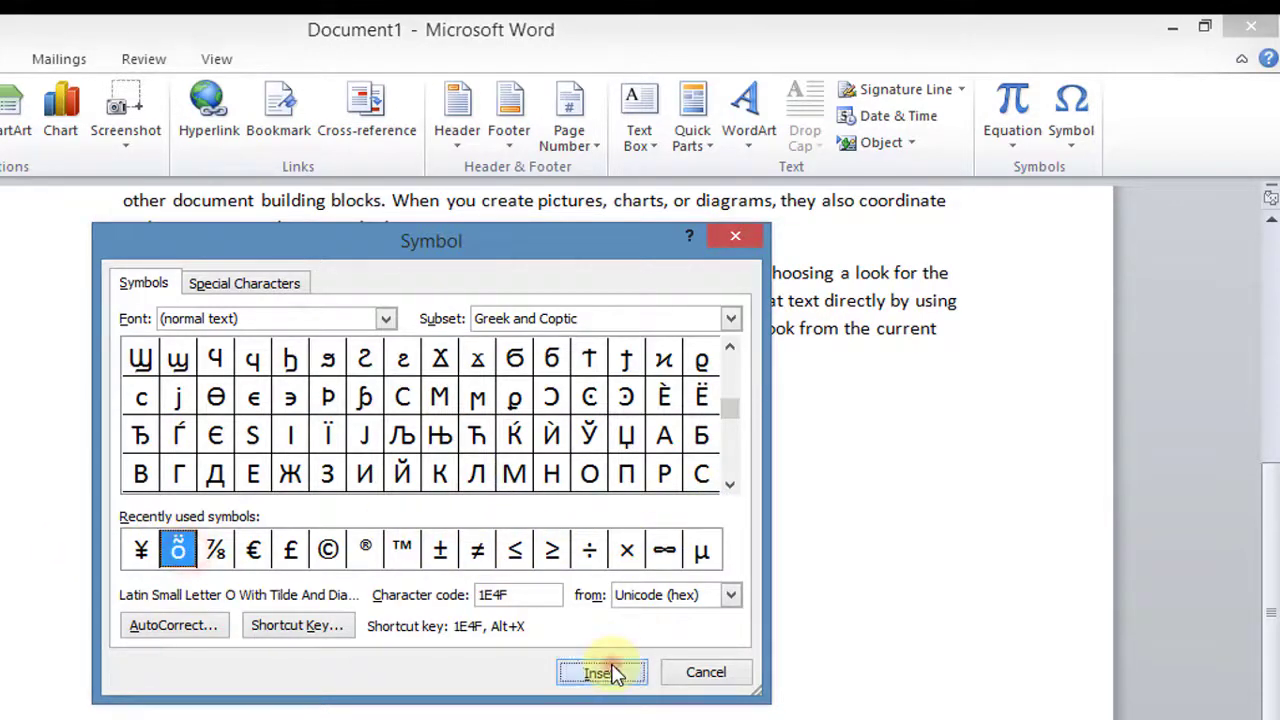
click(141, 549)
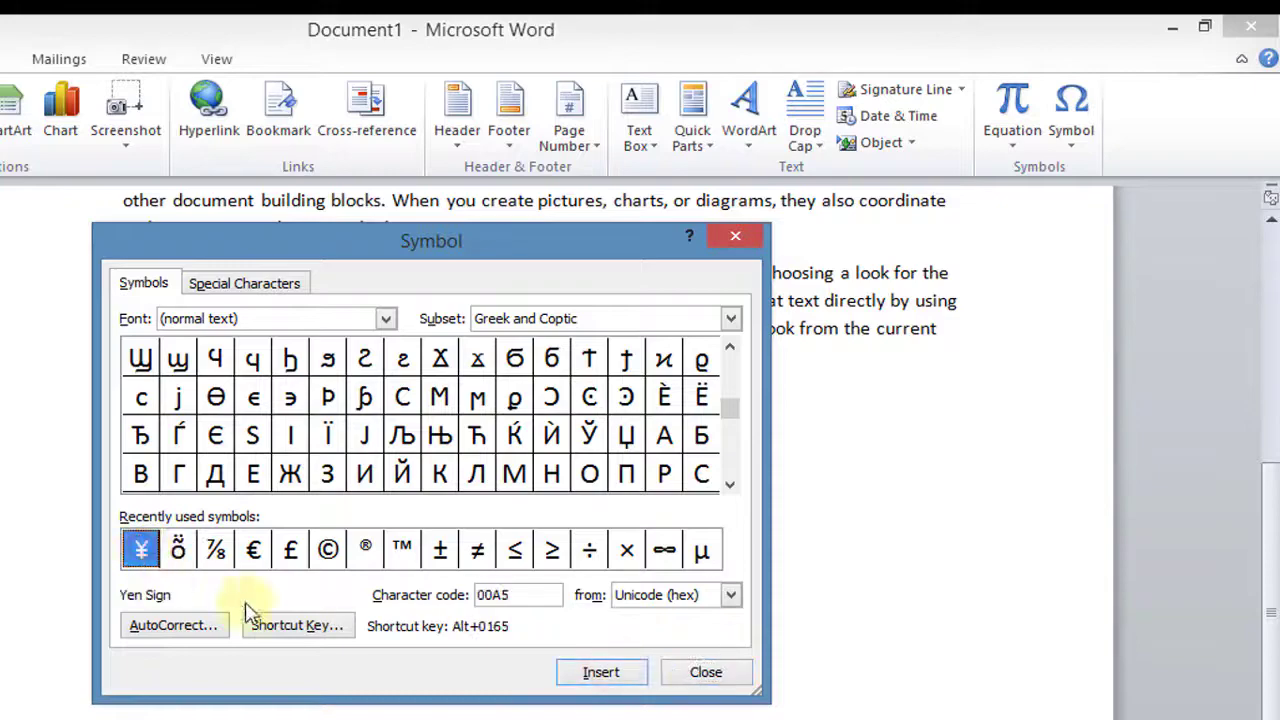
click(597, 674)
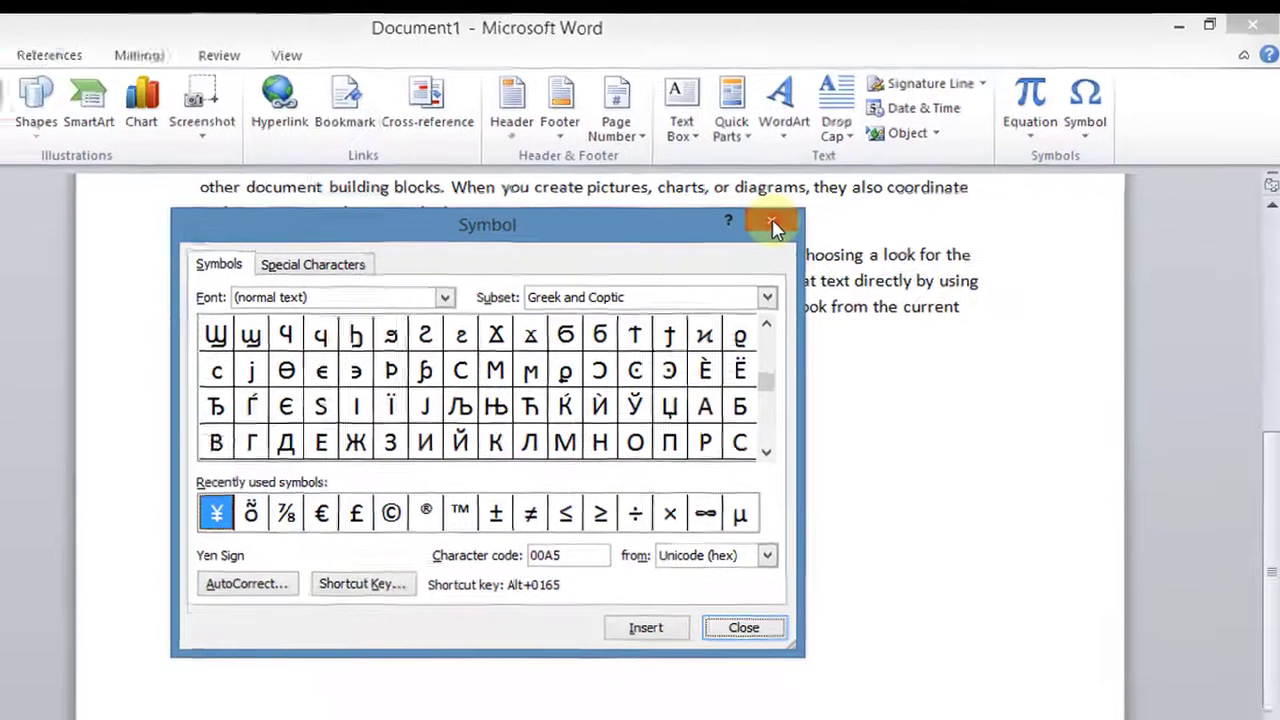
click(775, 228)
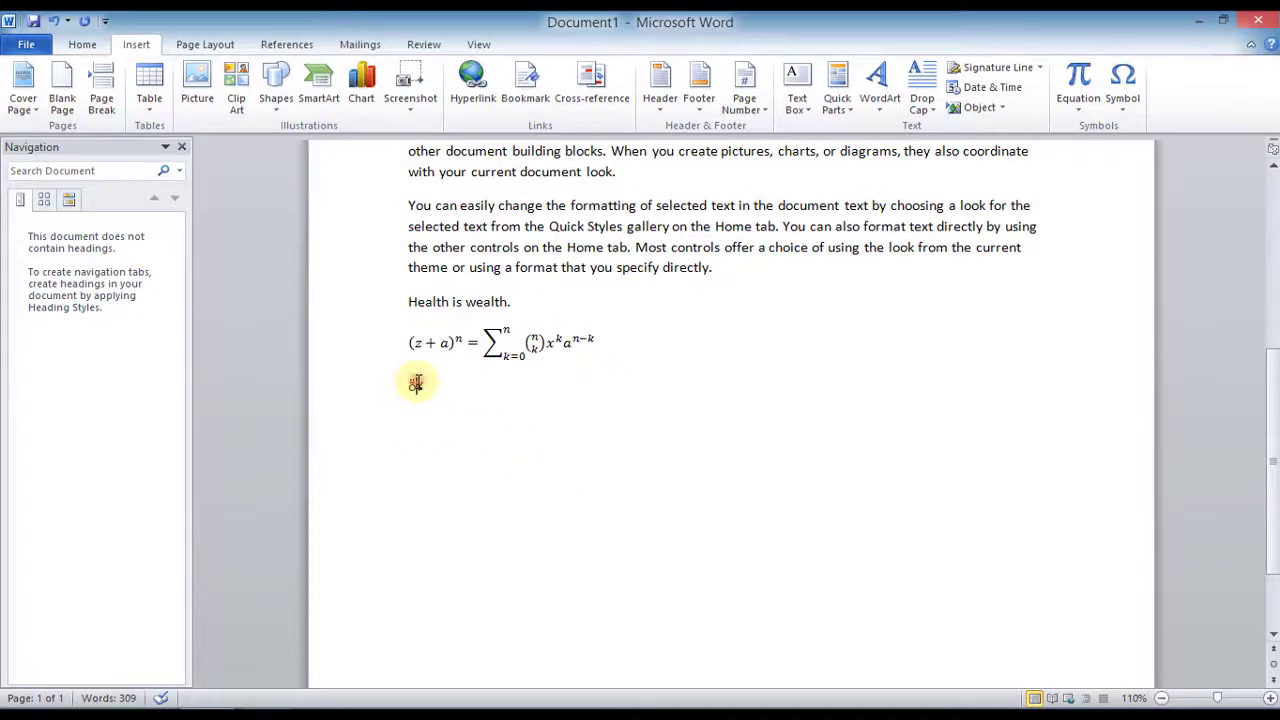
Add a tab before ¥ and set the o-with-tilde-and-diaeresis symbol to 72 pt
mouse_move(615, 700)
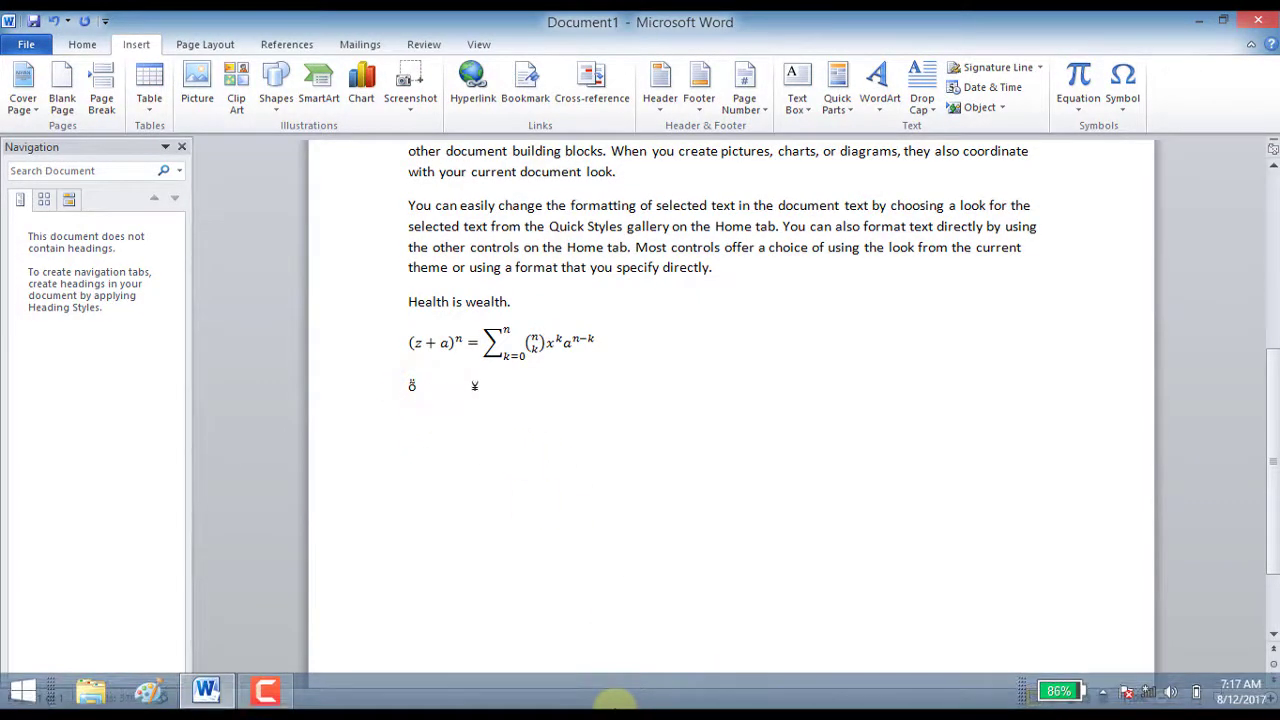
key(Tab)
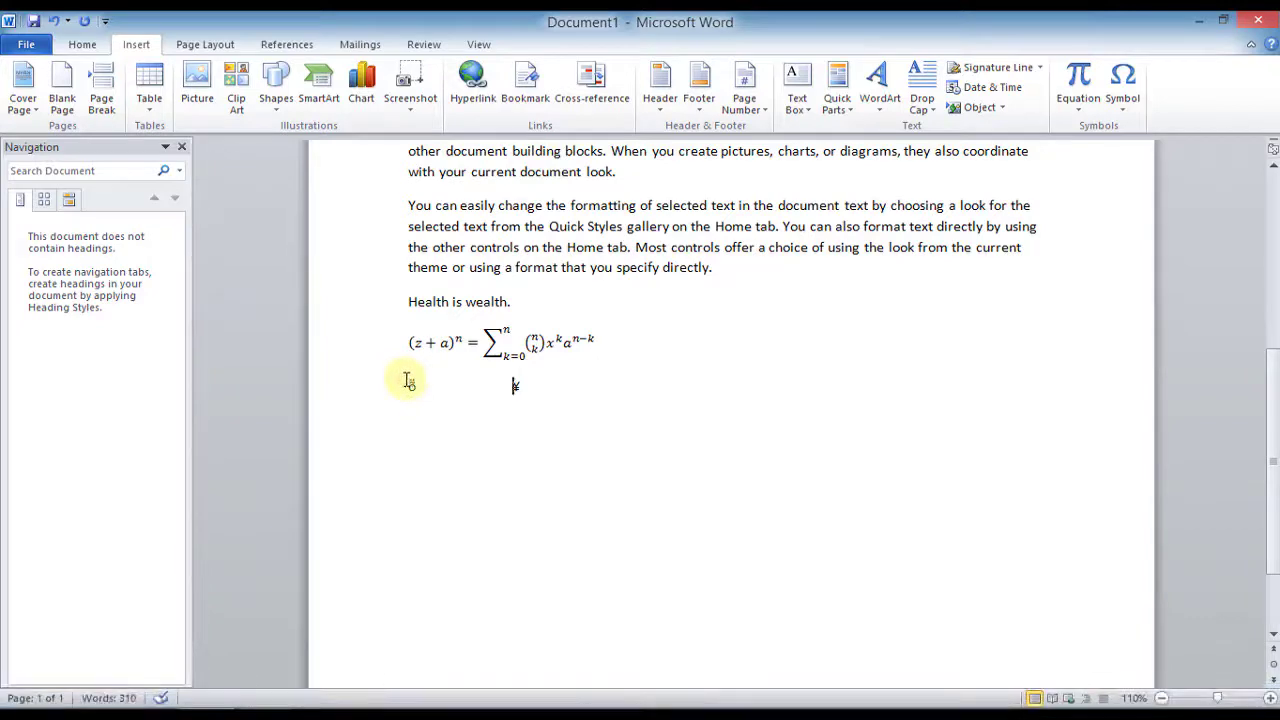
drag(409, 383, 418, 386)
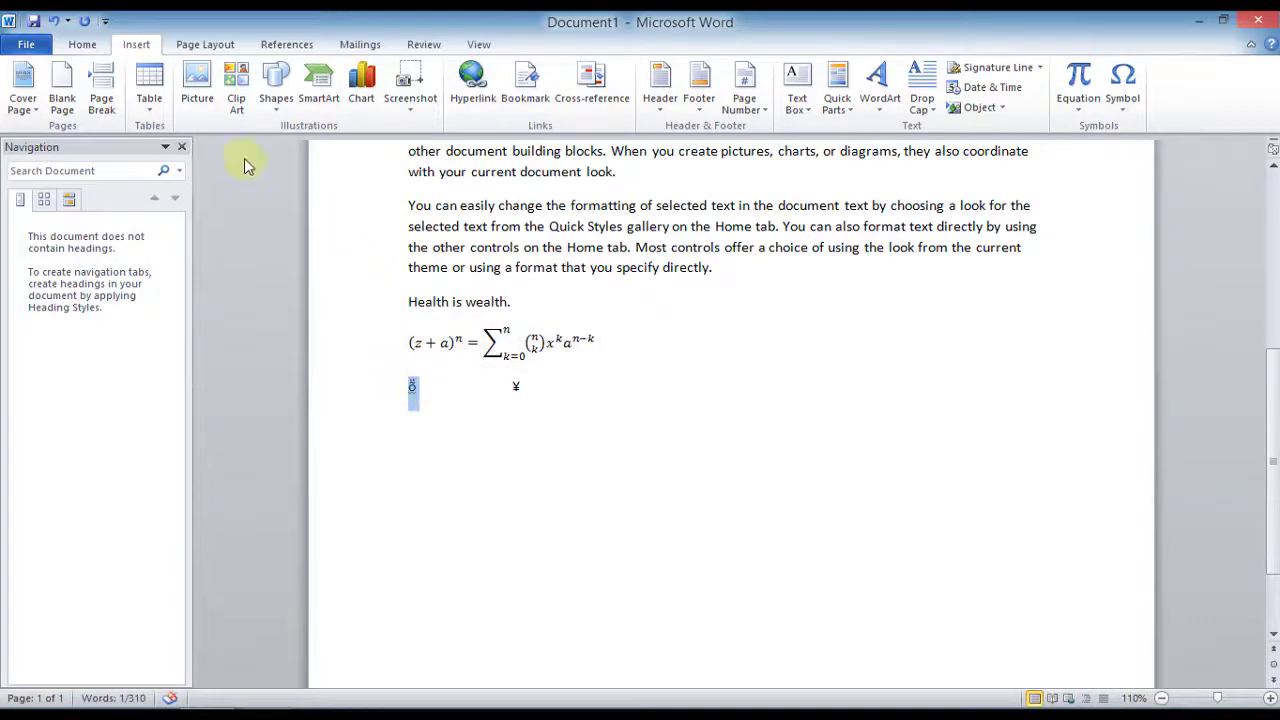
click(62, 44)
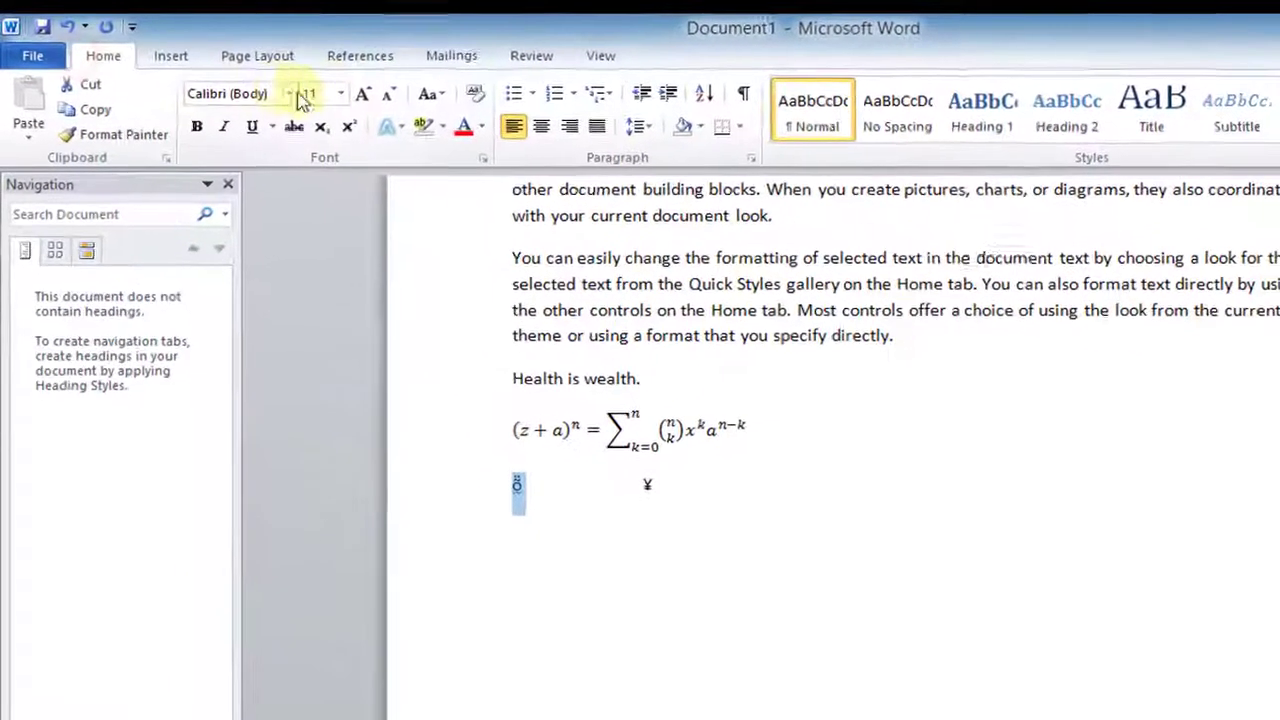
click(347, 96)
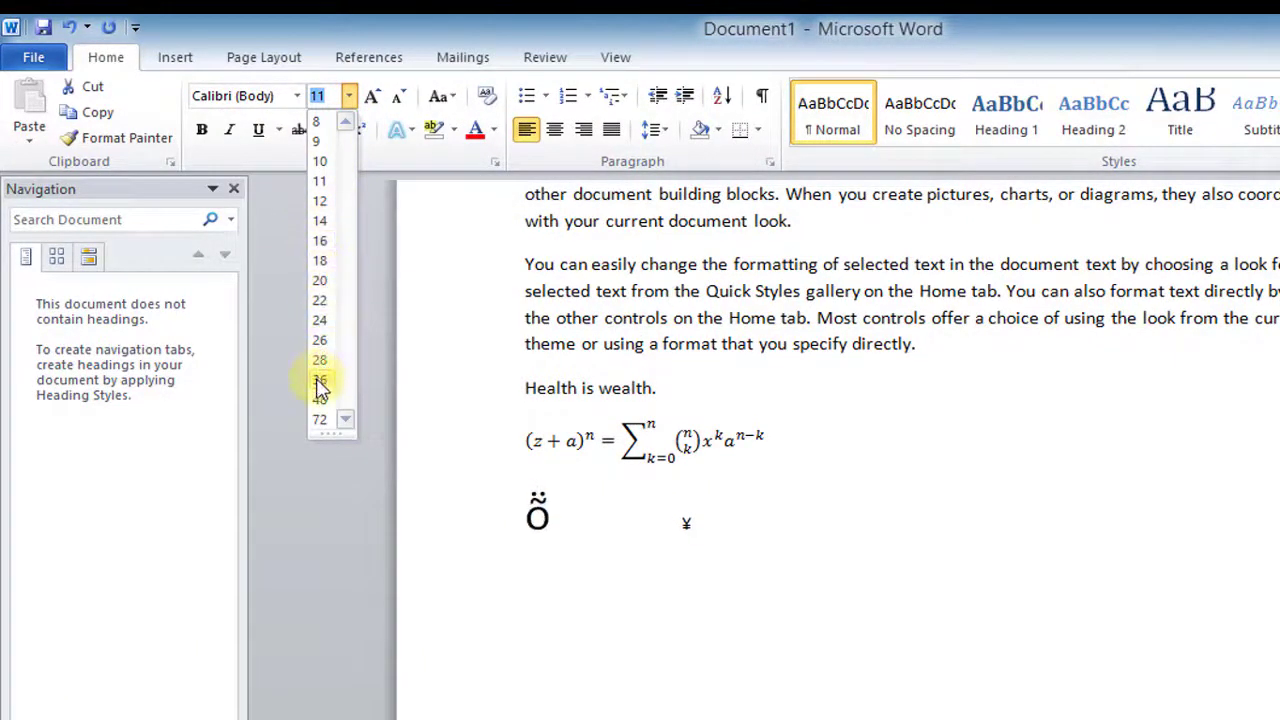
click(319, 420)
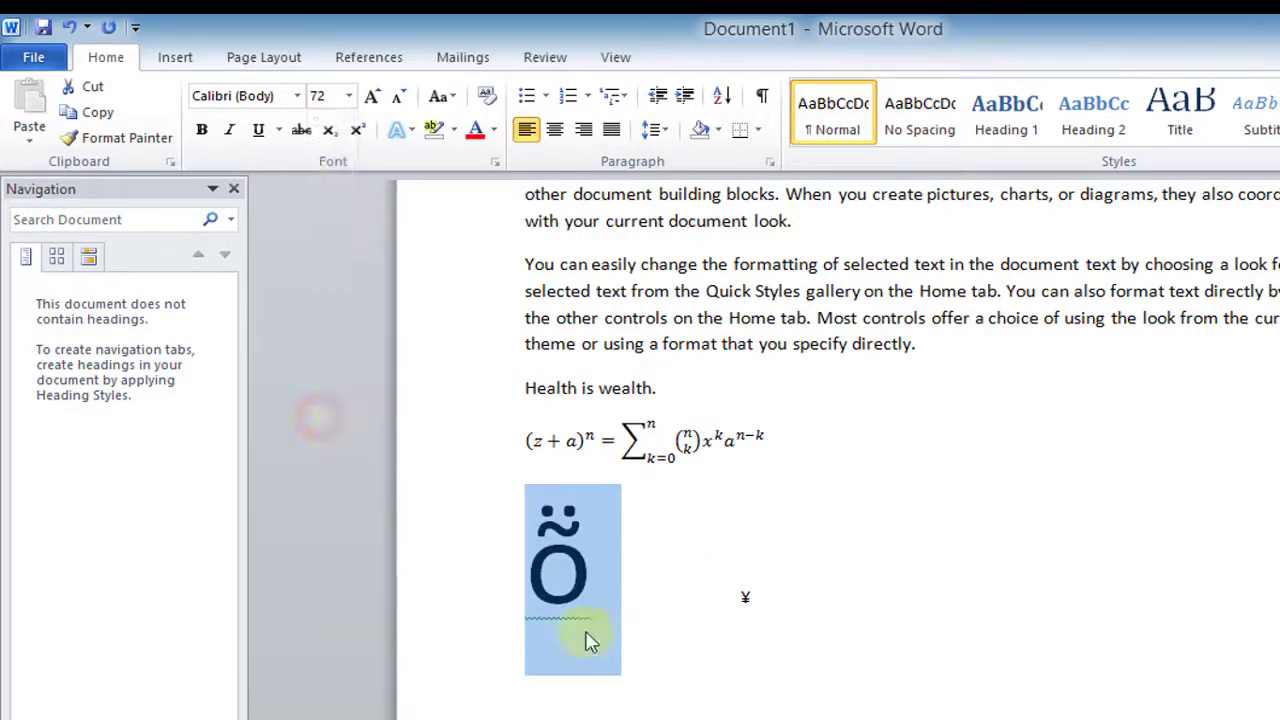
Select just the yen sign
shift+click(735, 602)
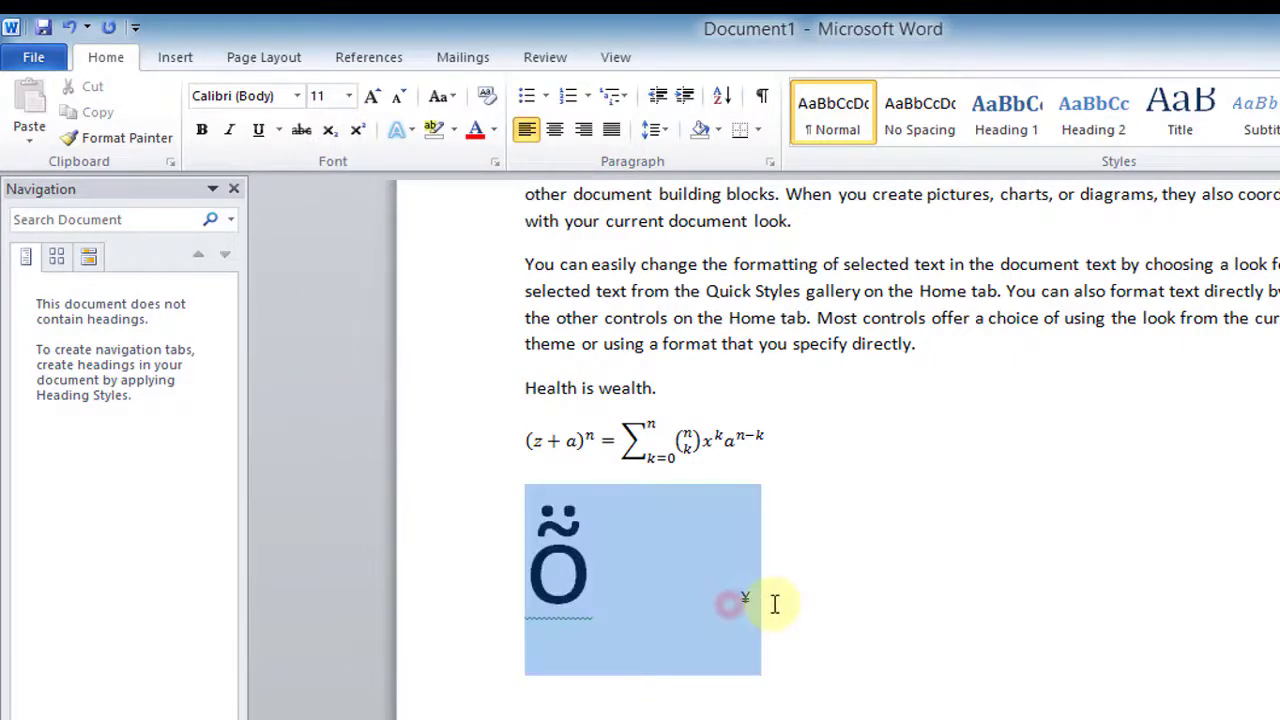
click(845, 617)
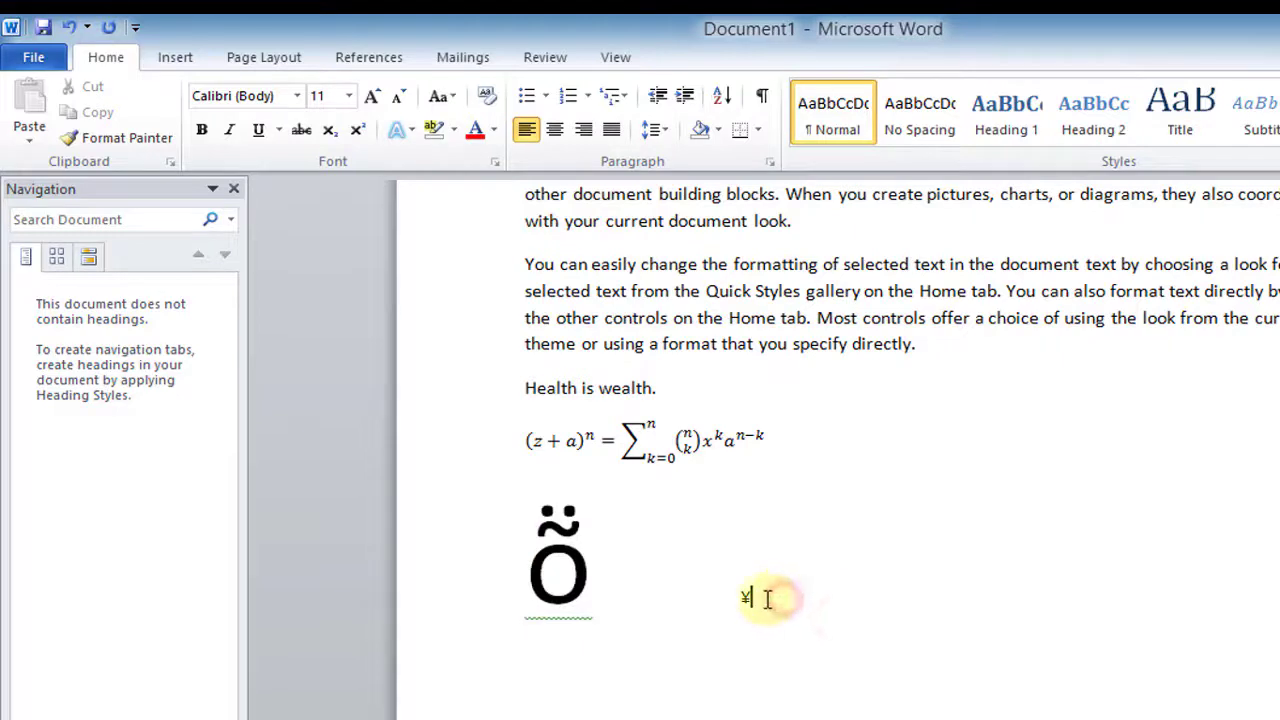
drag(750, 597, 837, 663)
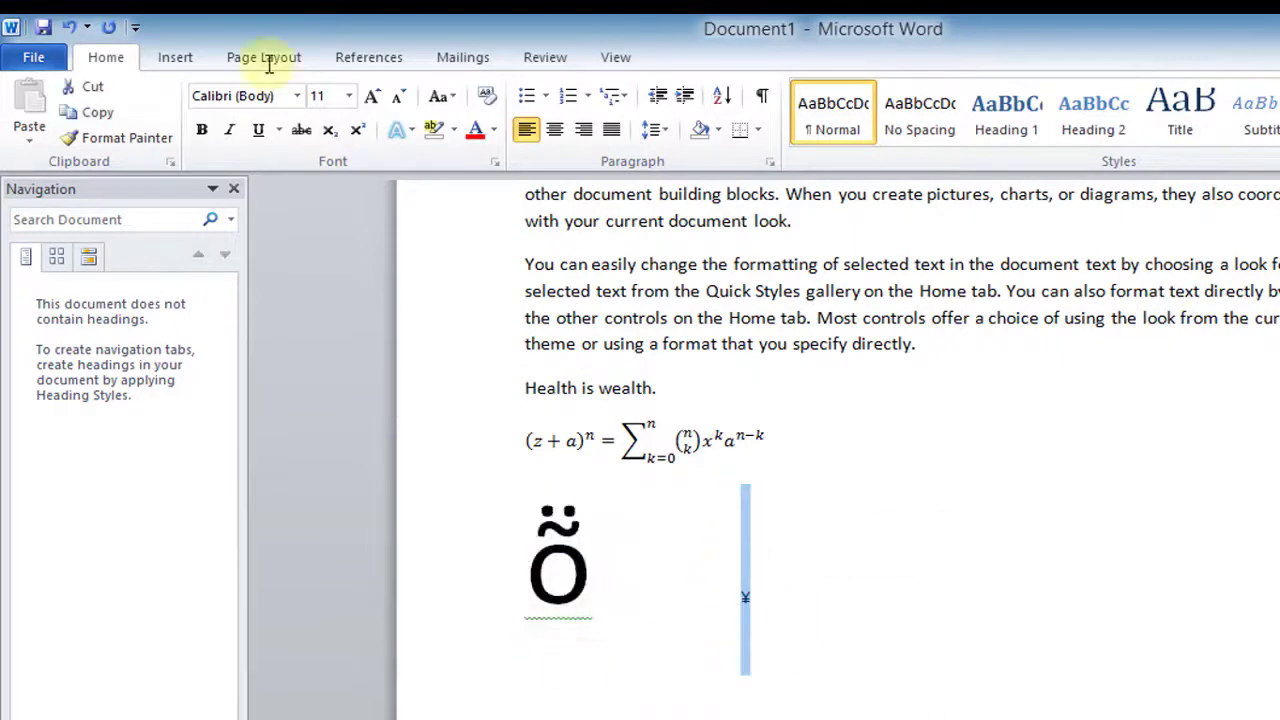
Set the yen sign's font size to 72 pt, then deselect it
click(348, 96)
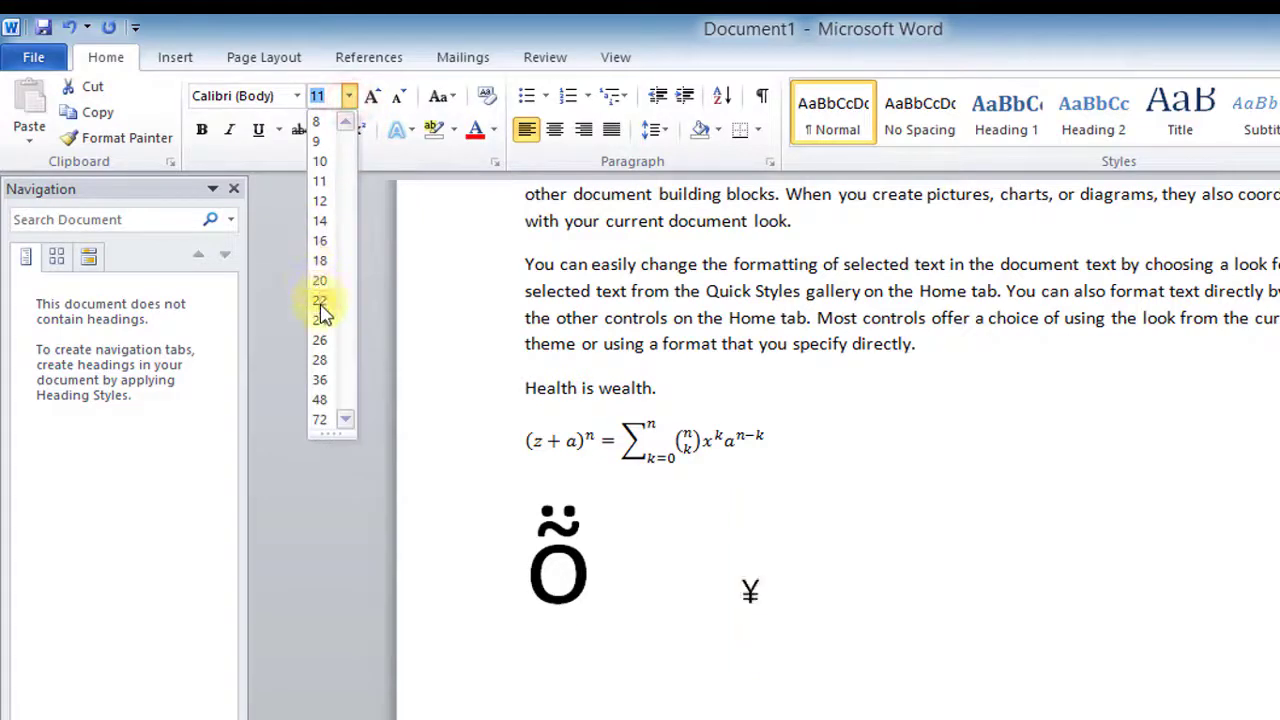
click(320, 421)
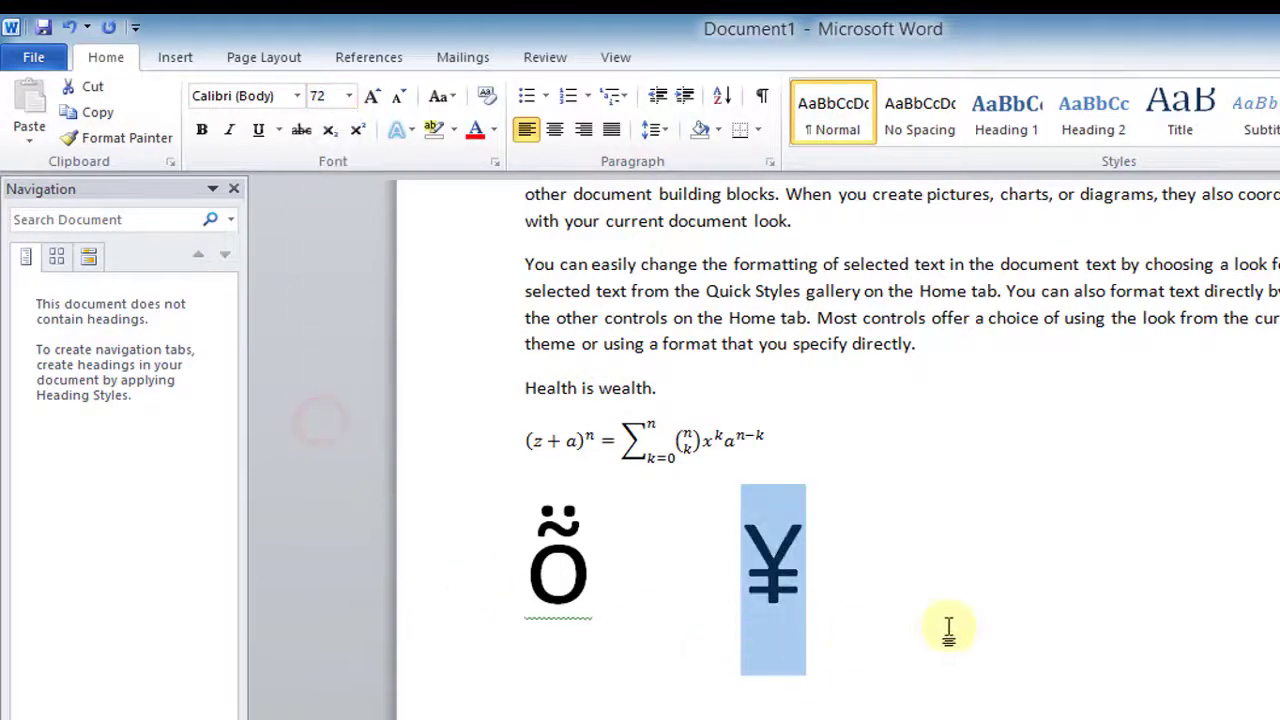
click(1013, 617)
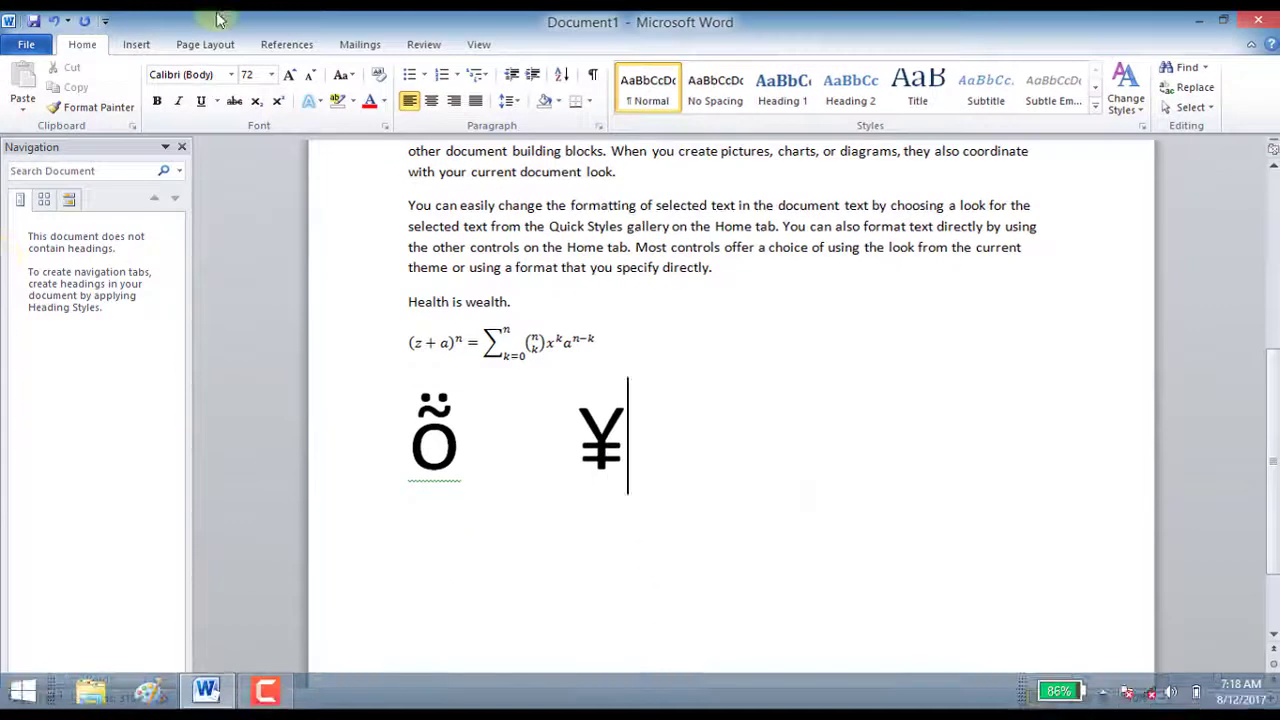
click(137, 45)
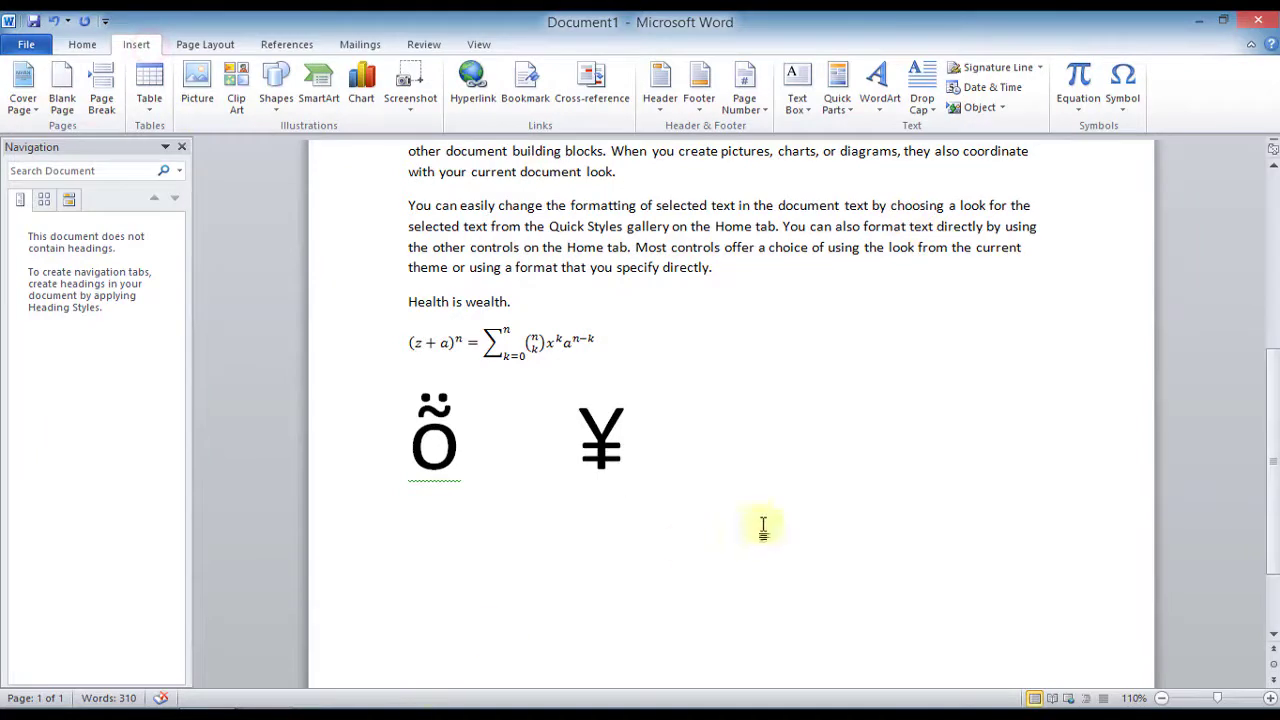